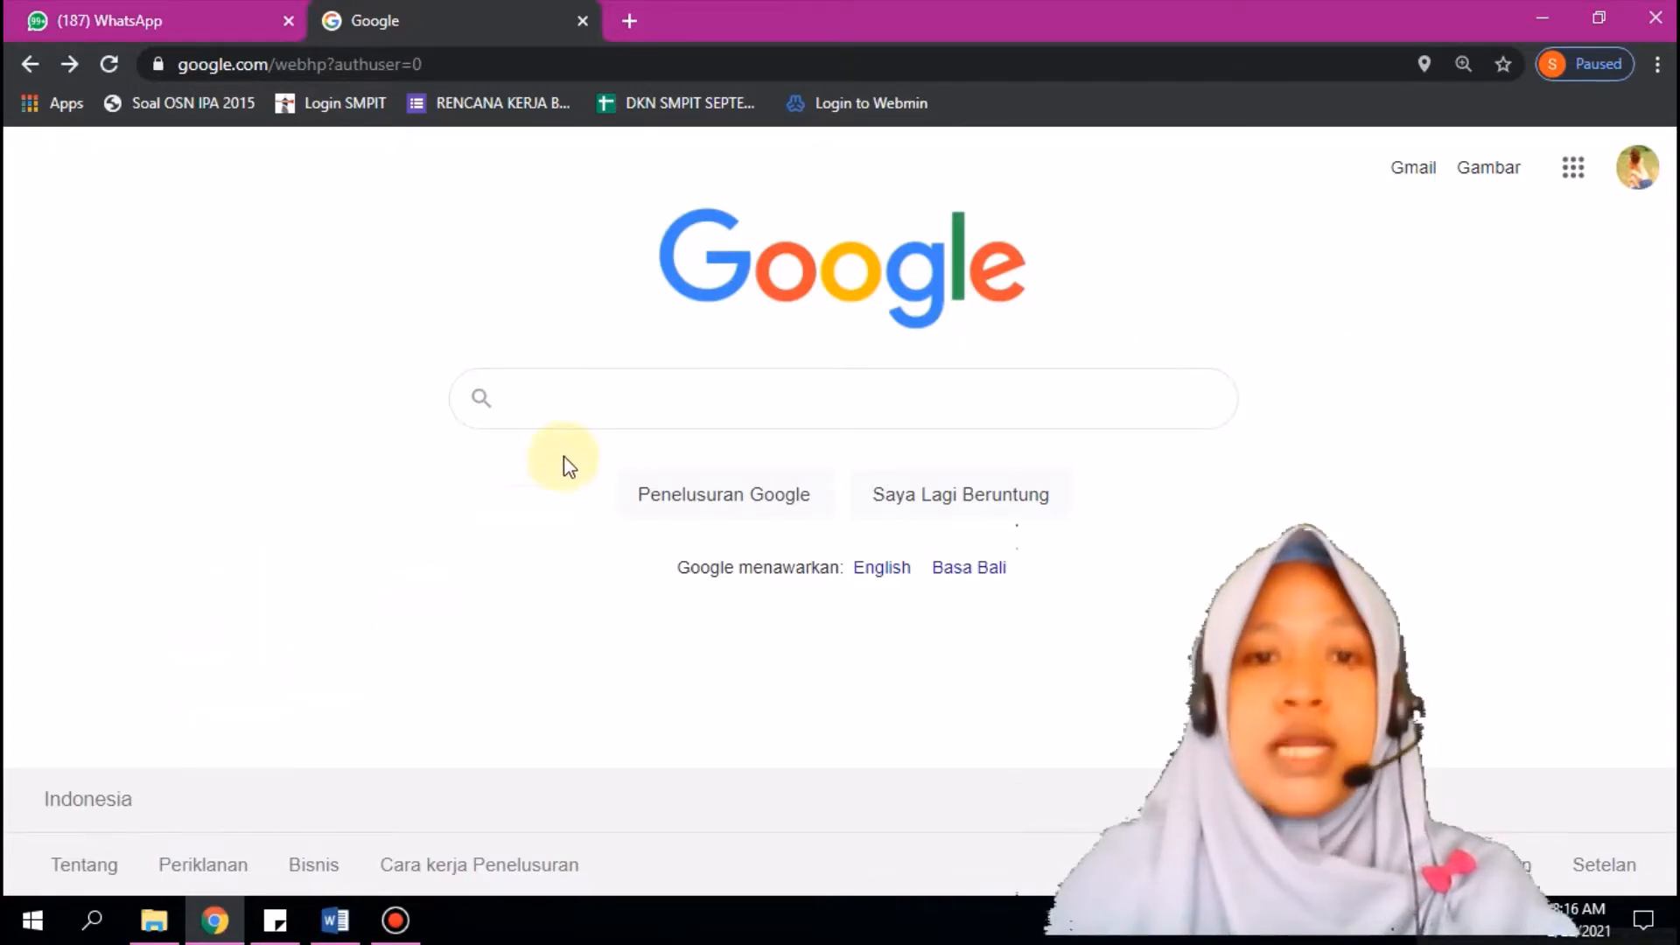
Step: Search Google for "quizizz" and open the Quizizz website from the results
click(612, 392)
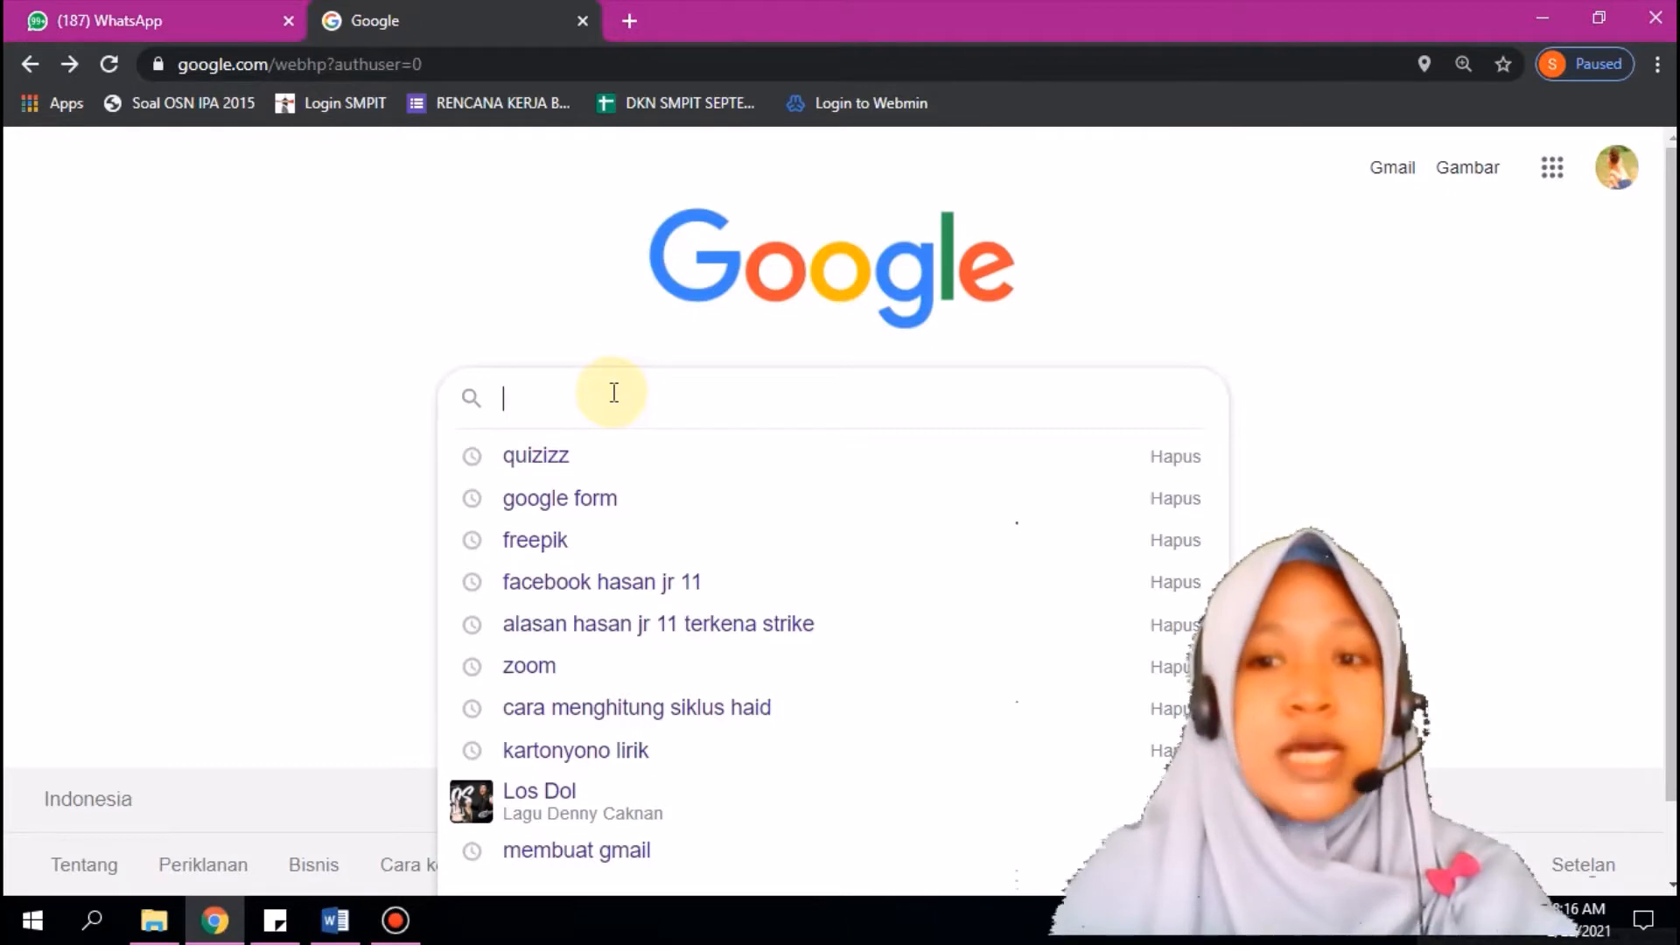
click(580, 453)
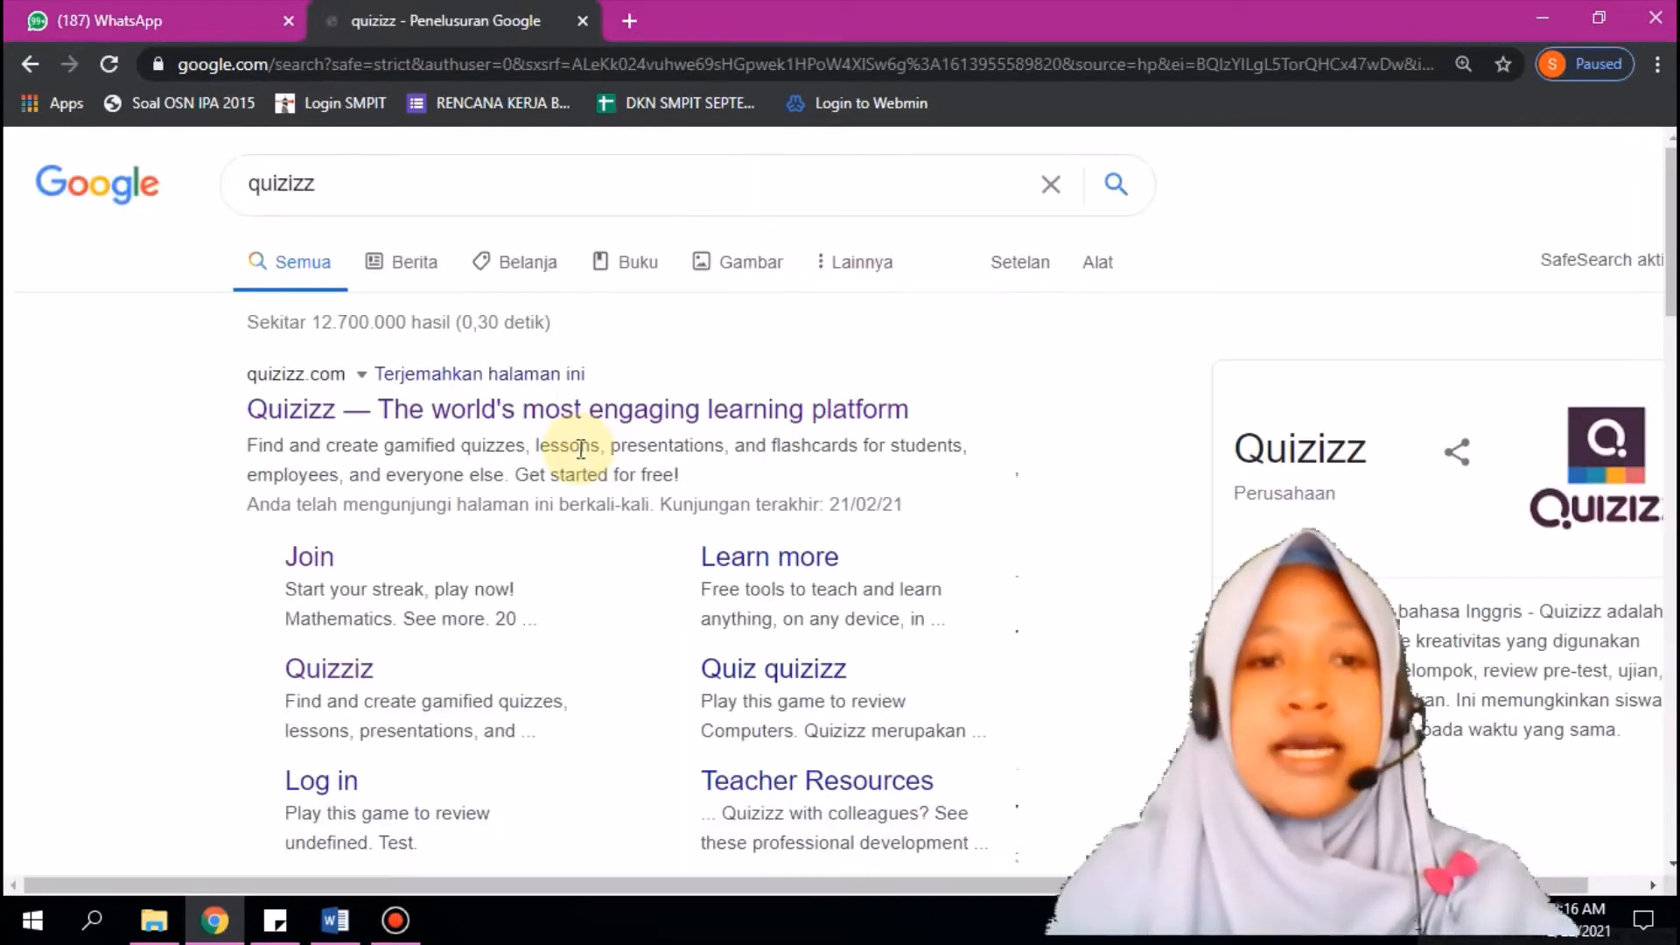
click(636, 411)
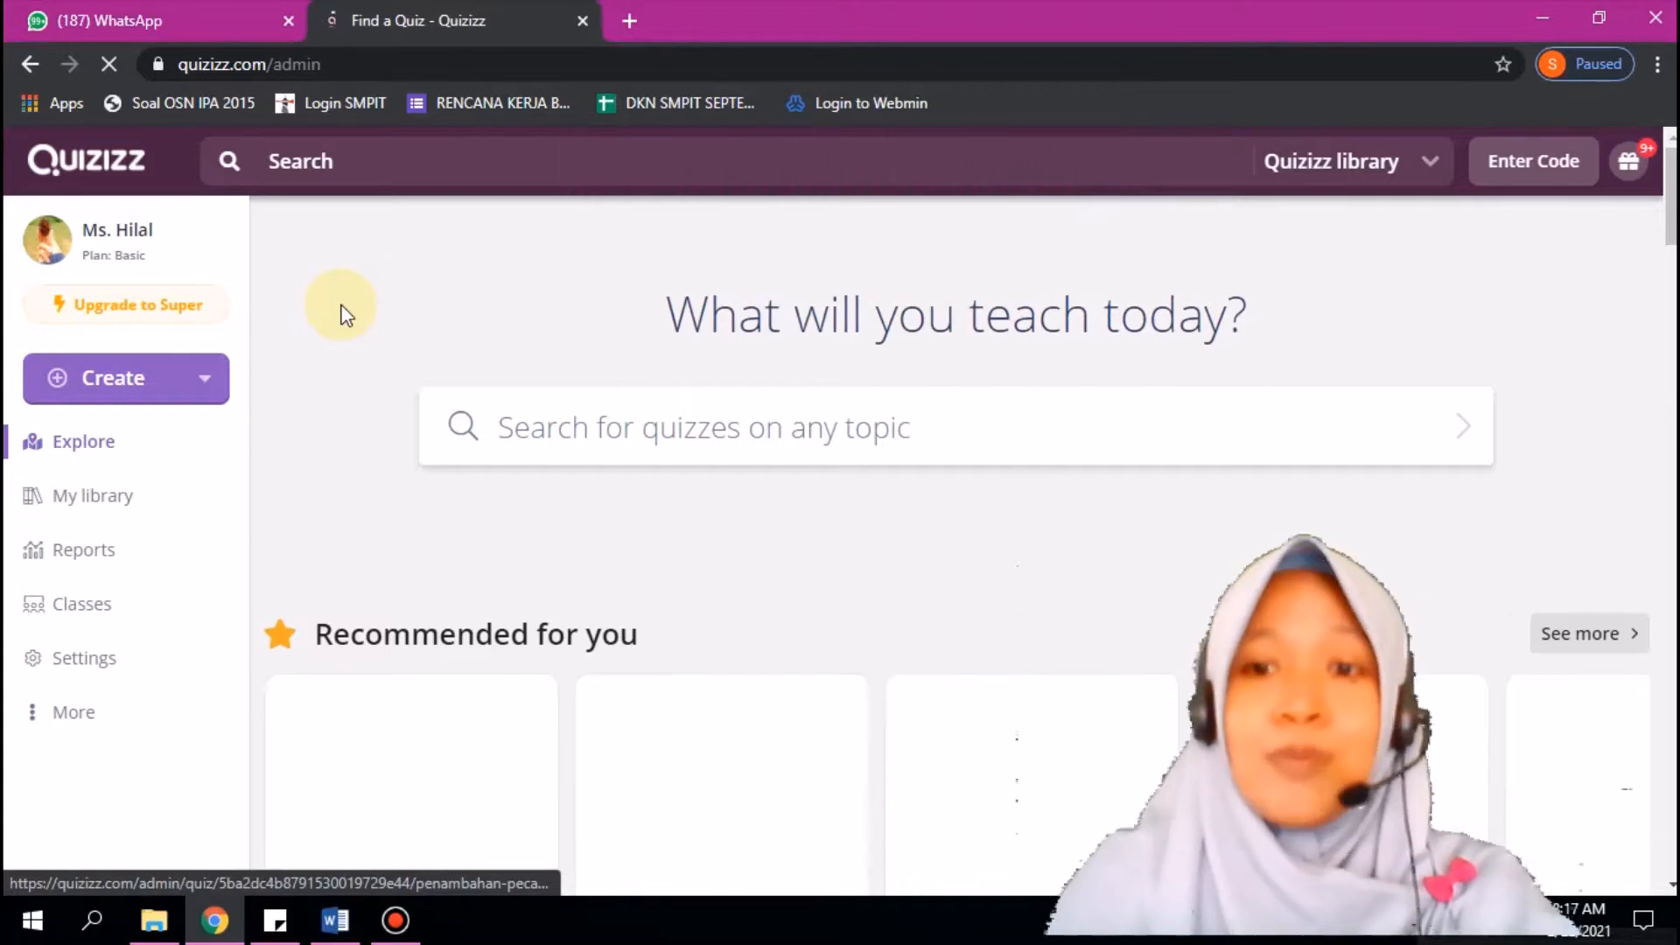
Step: Create a new quiz named "Permintaan & Penawaran" with Social Studies as its subject
click(96, 380)
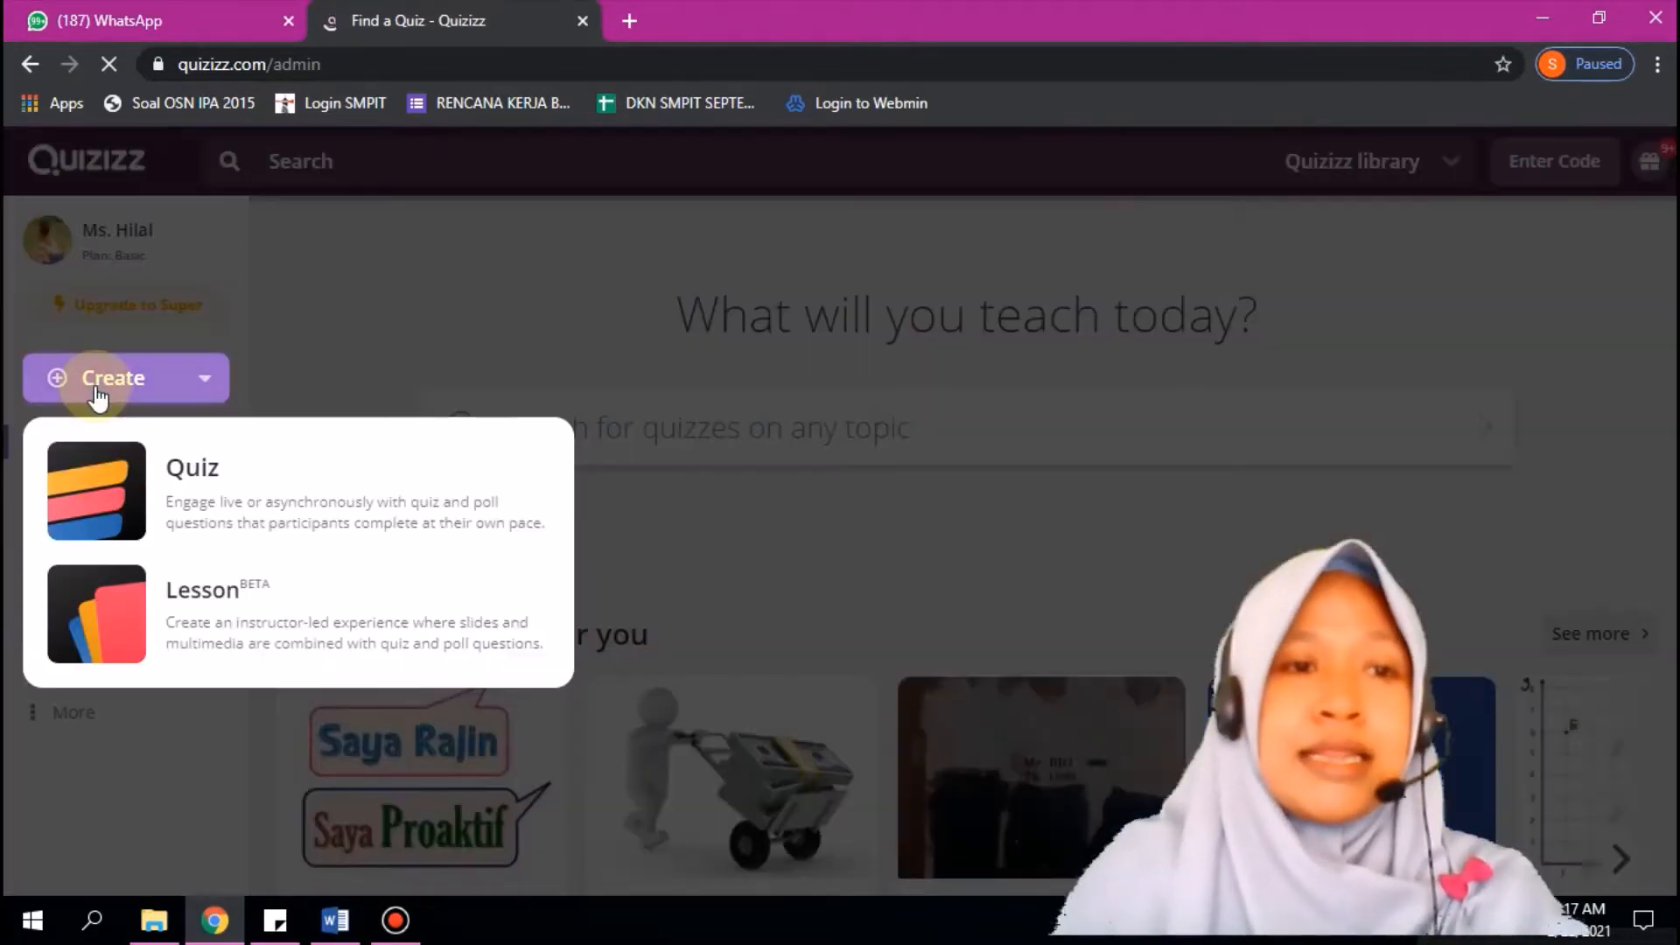
click(282, 490)
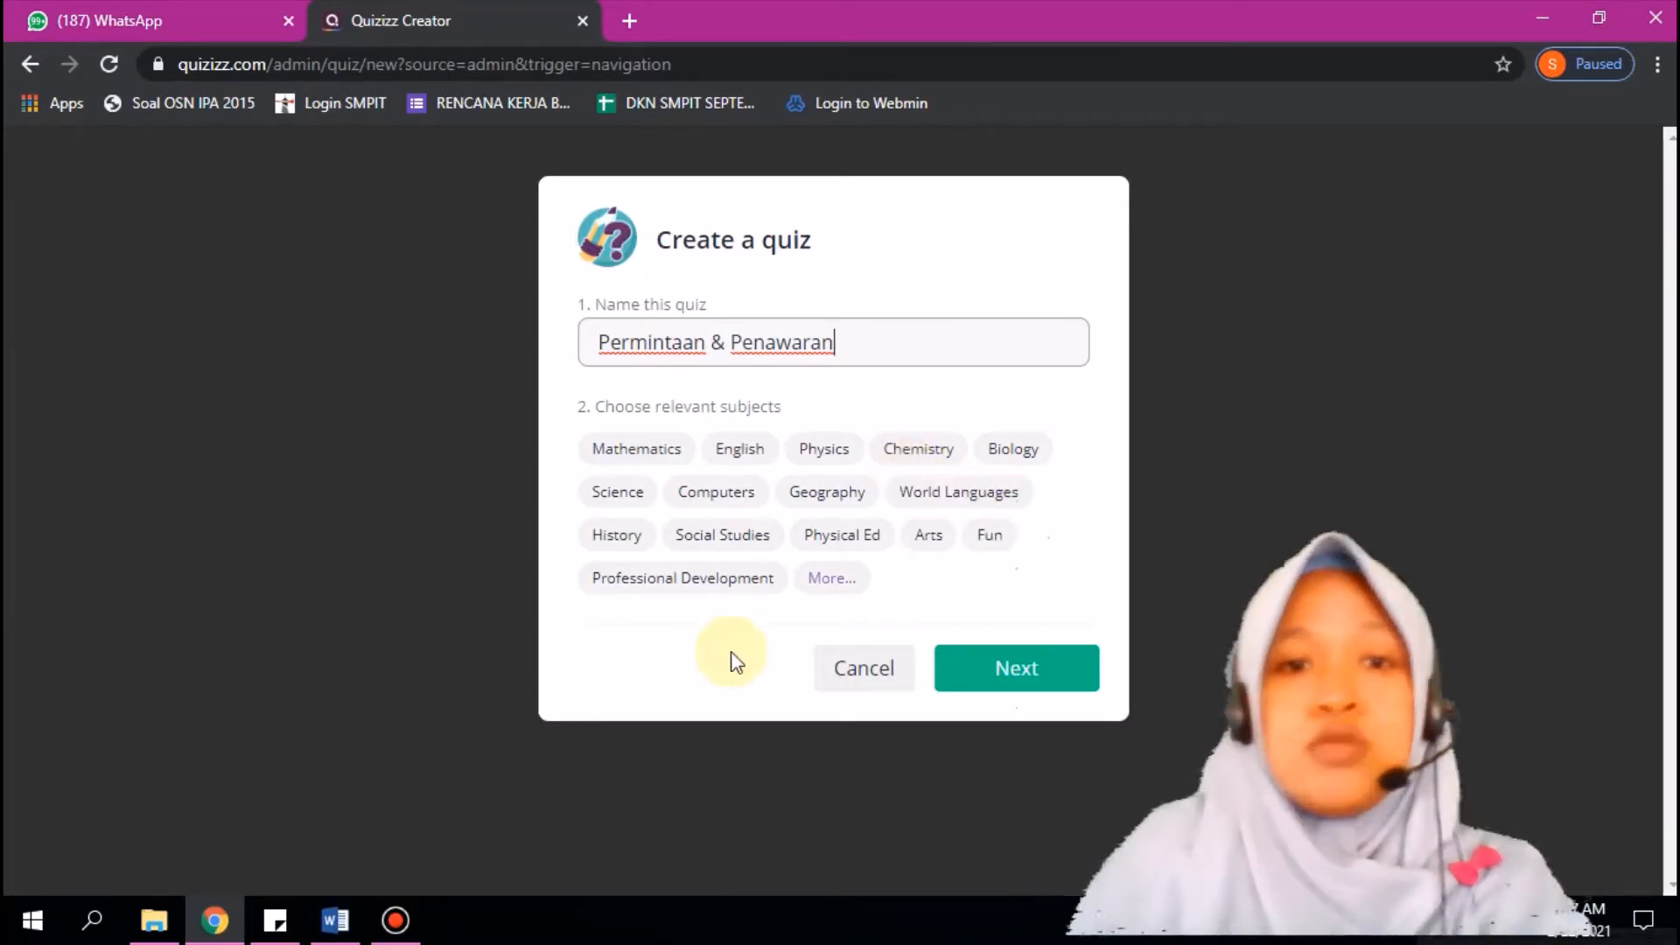
click(724, 539)
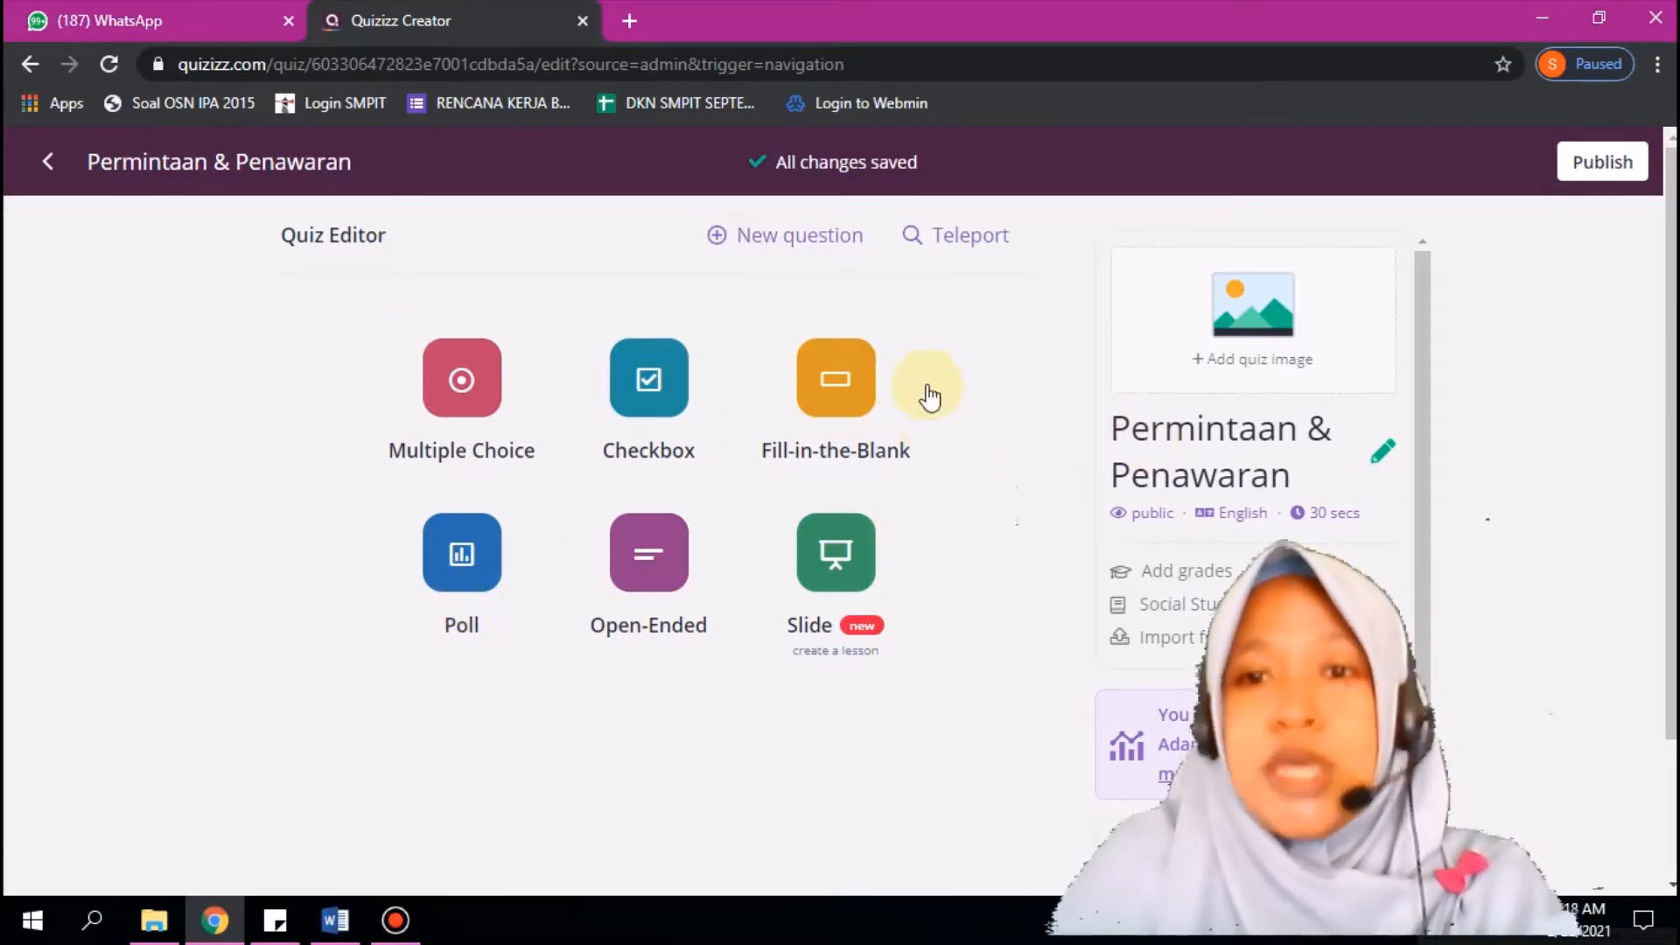
click(1253, 326)
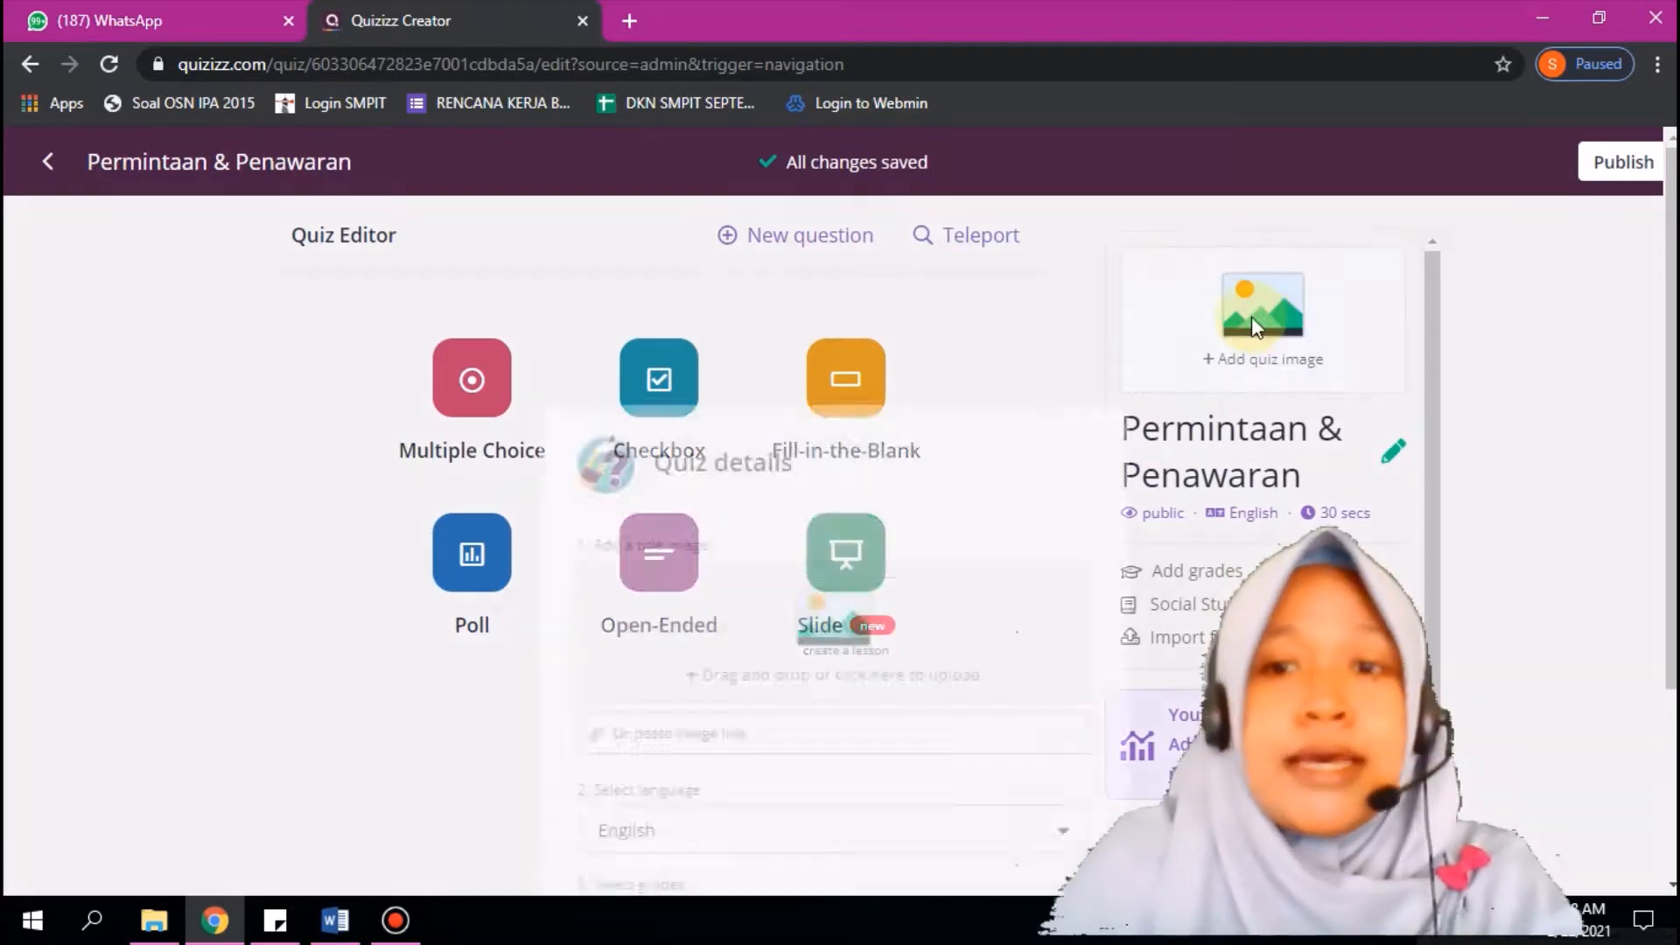
click(831, 419)
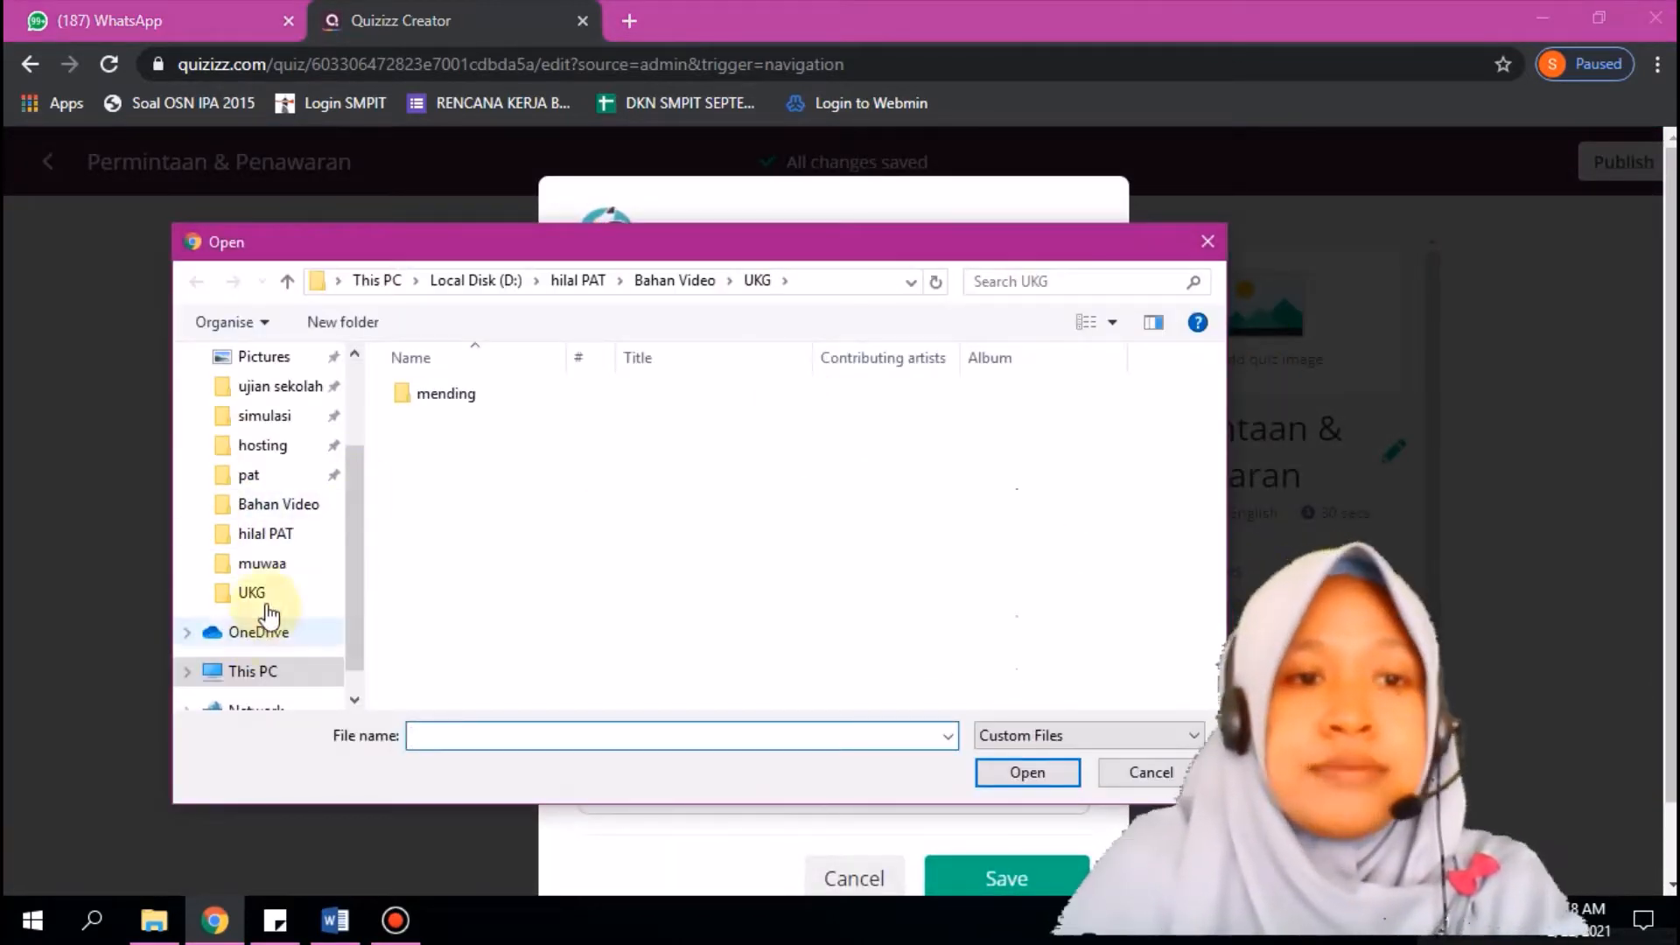
scroll(270, 612, down, 3)
click(286, 672)
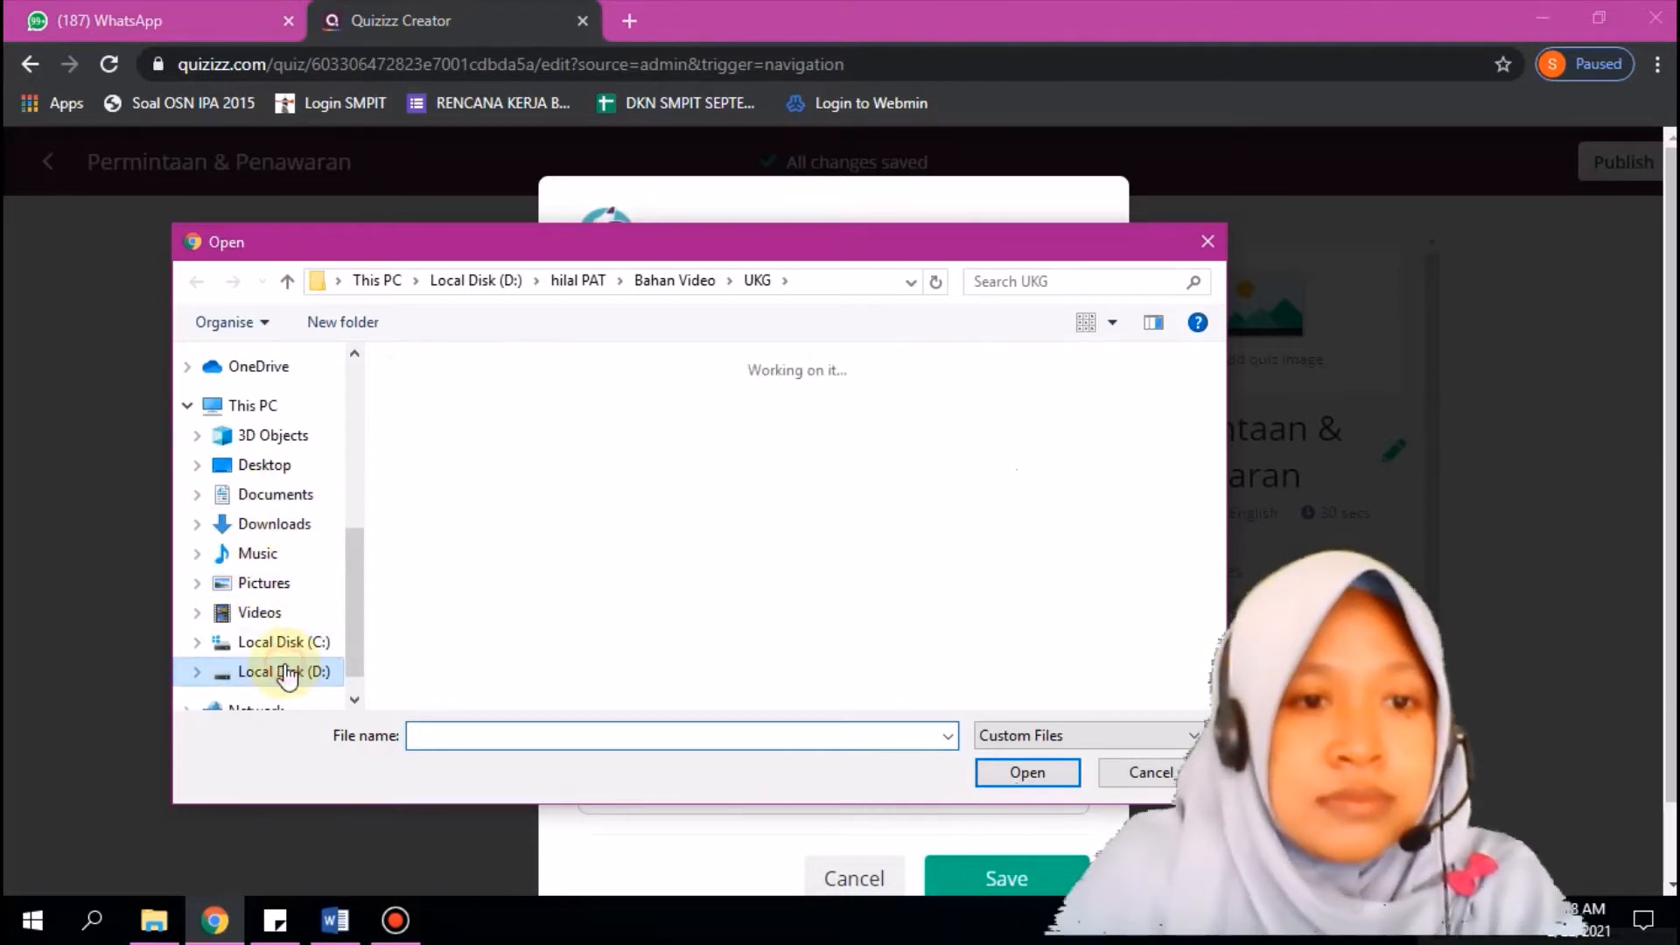
double_click(779, 518)
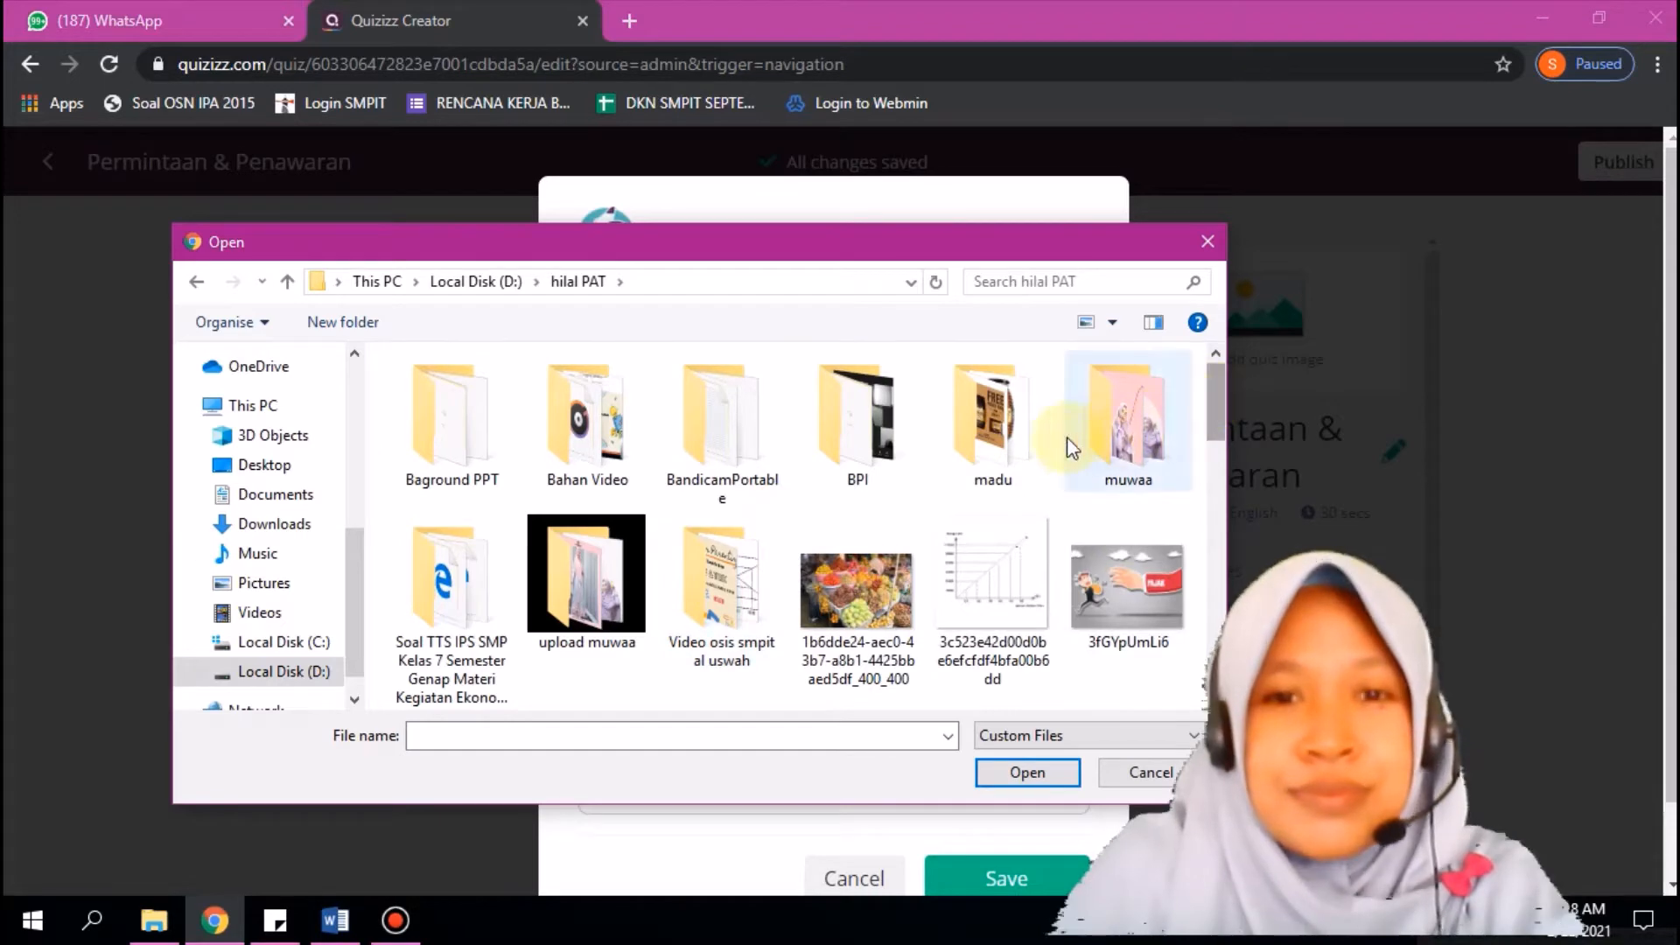
click(568, 432)
double_click(569, 435)
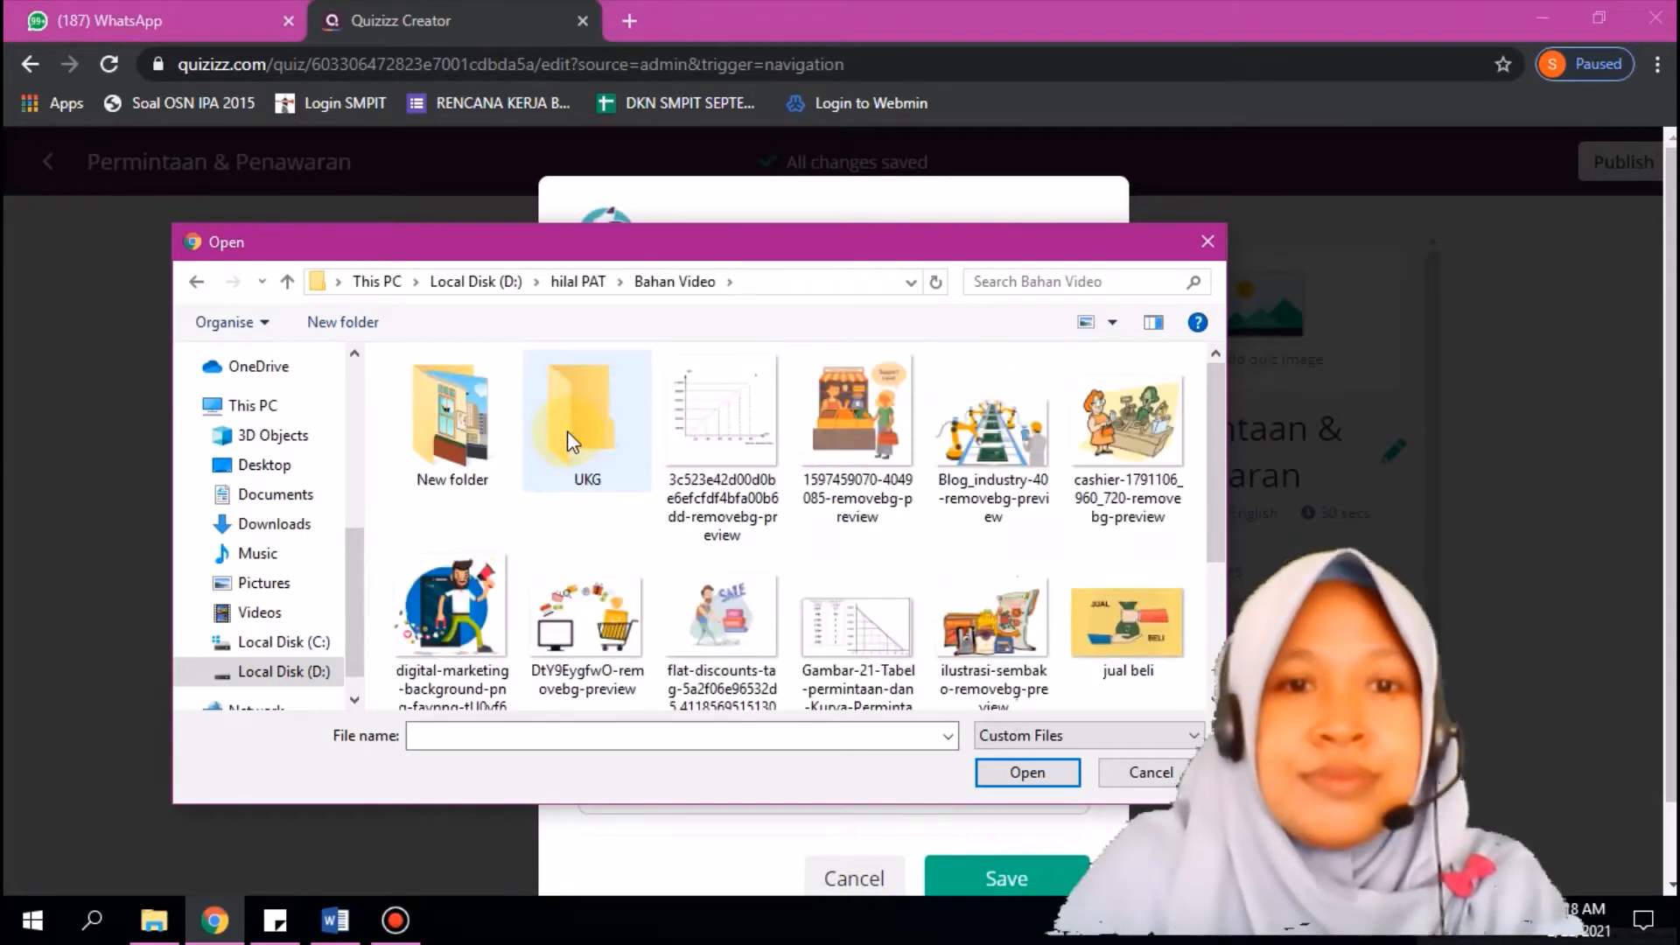
click(908, 434)
click(998, 773)
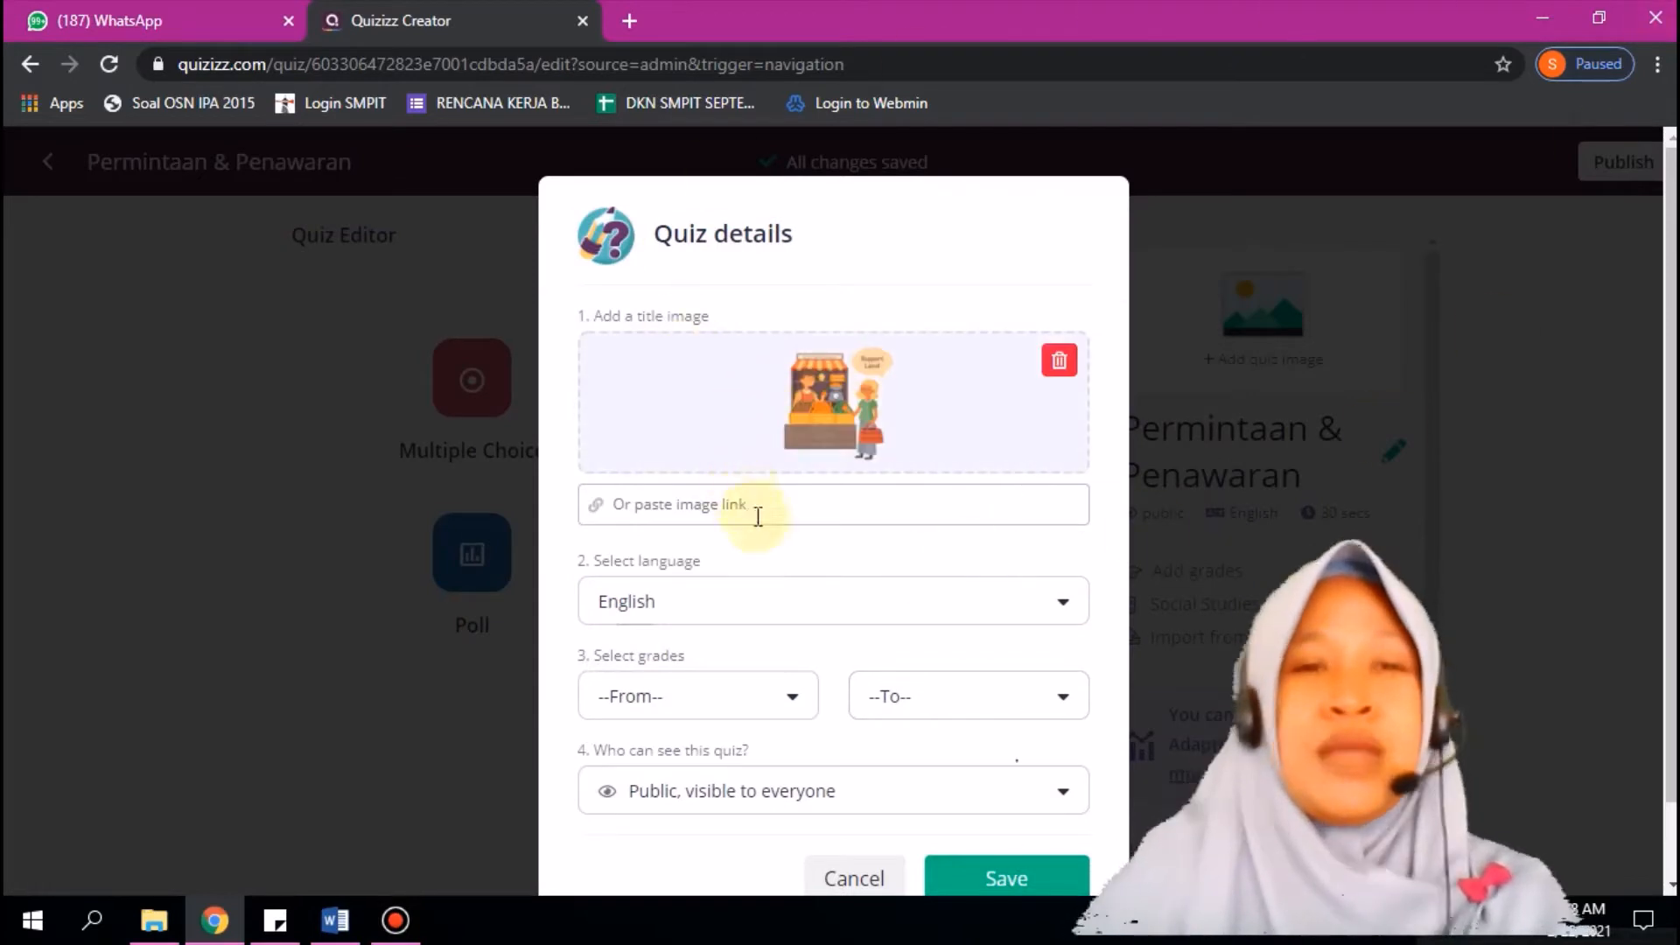
Step: Set the quiz language to Indonesian in the quiz details
click(764, 600)
scroll(766, 675, down, 3)
scroll(765, 675, down, 10)
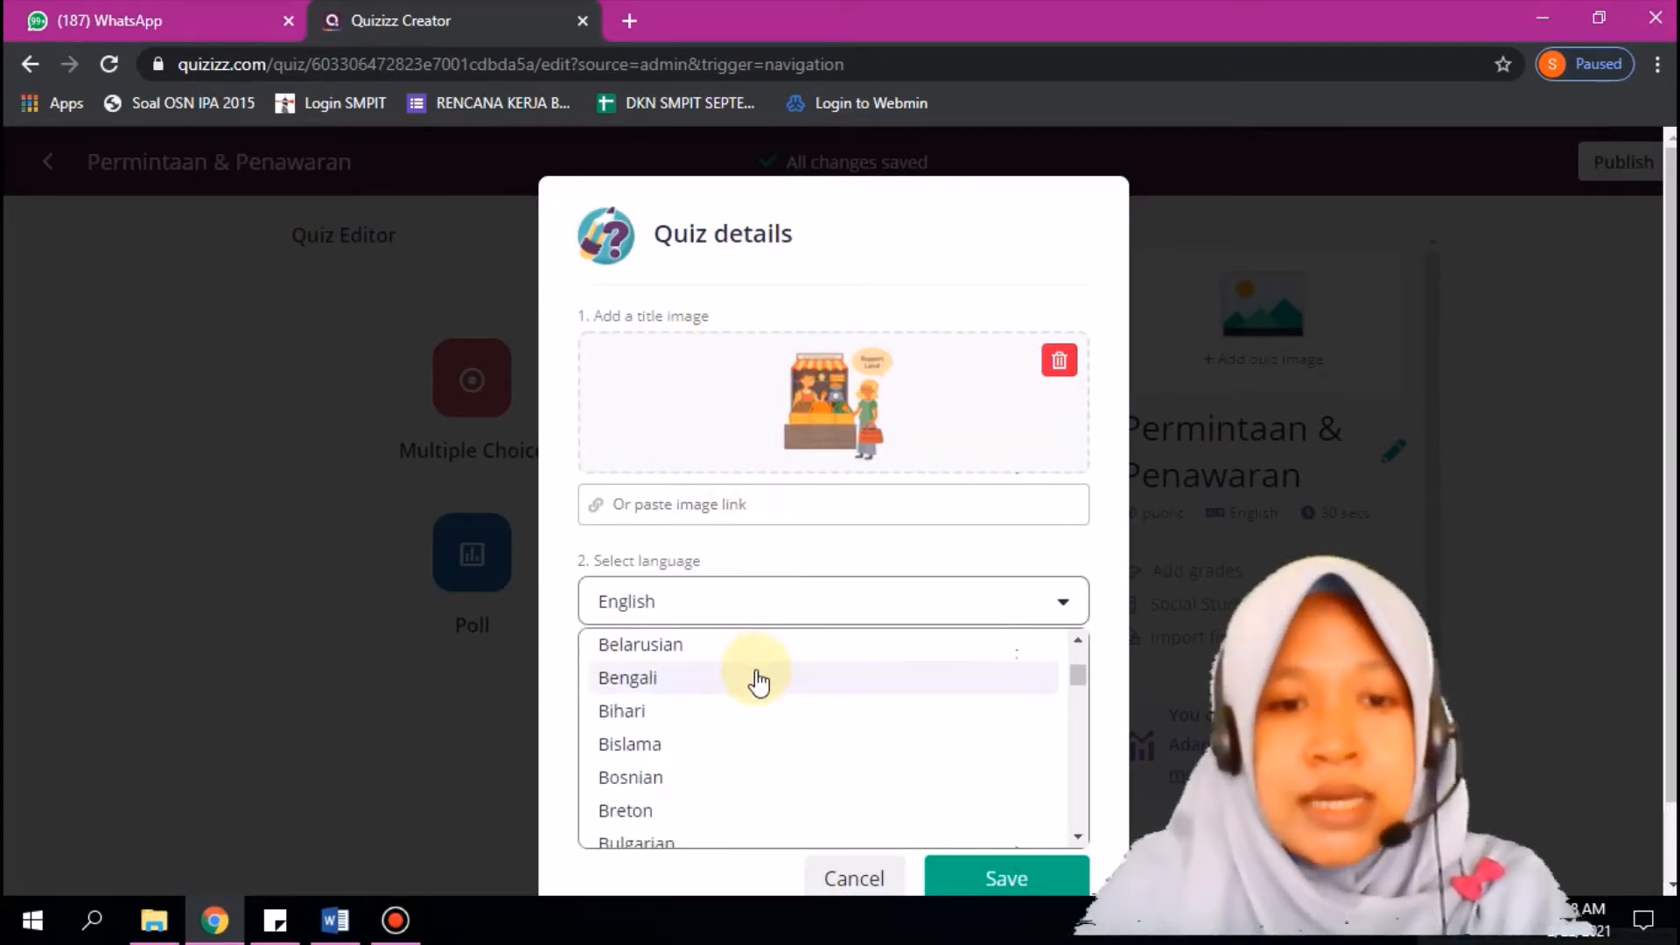
scroll(748, 684, down, 4)
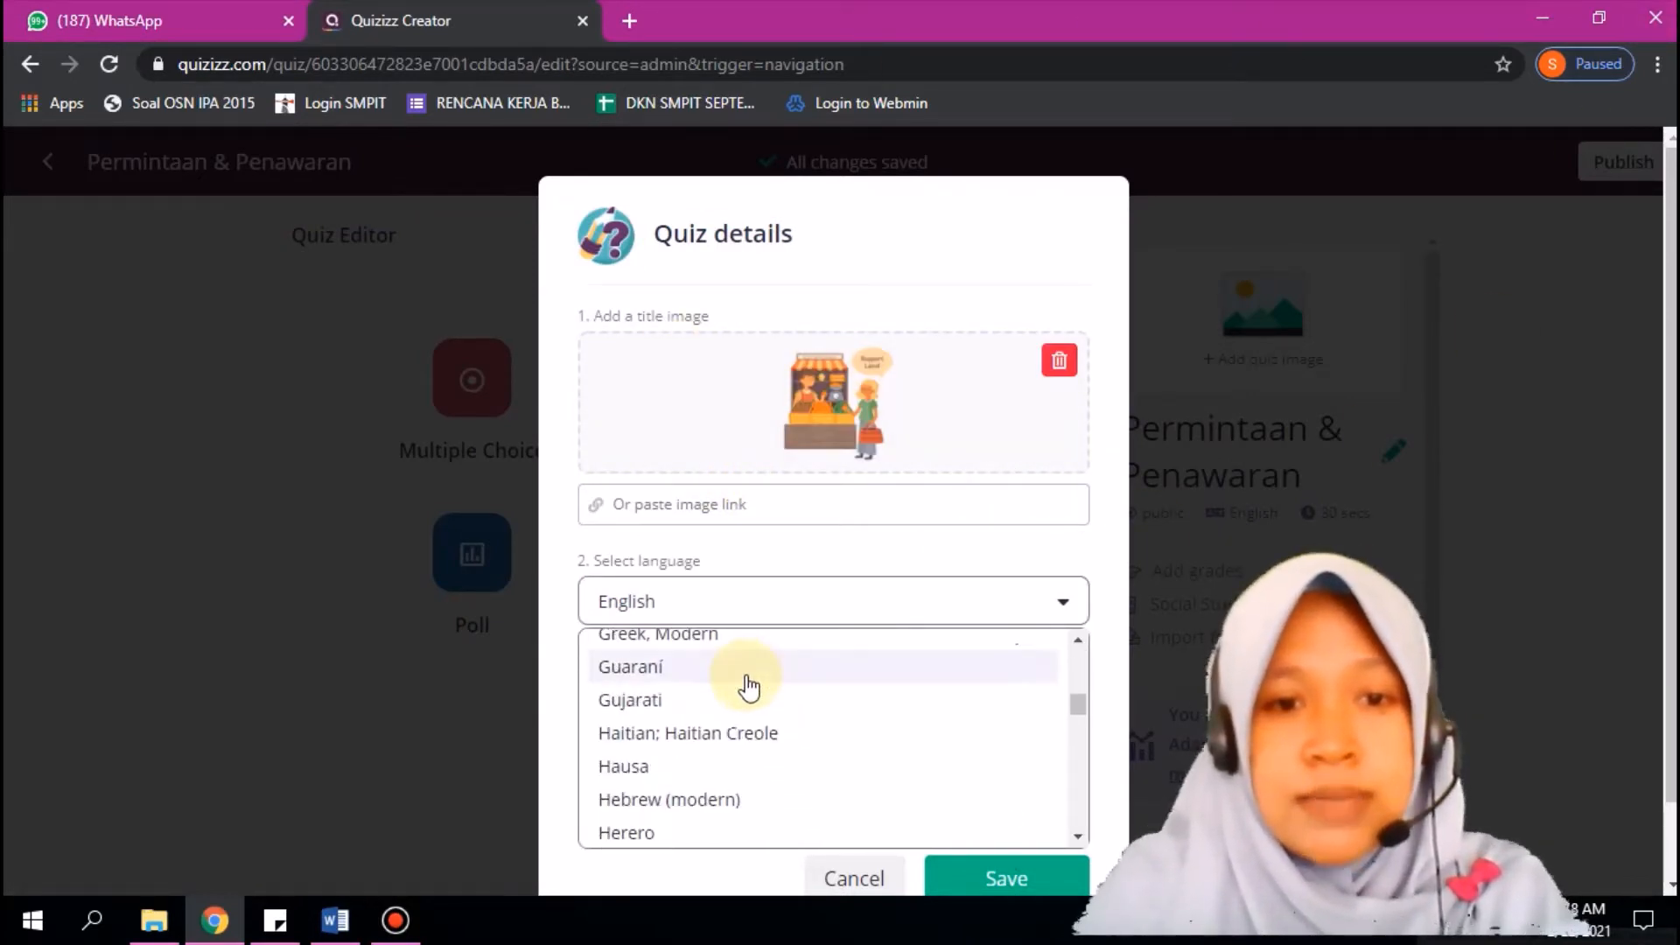
click(707, 823)
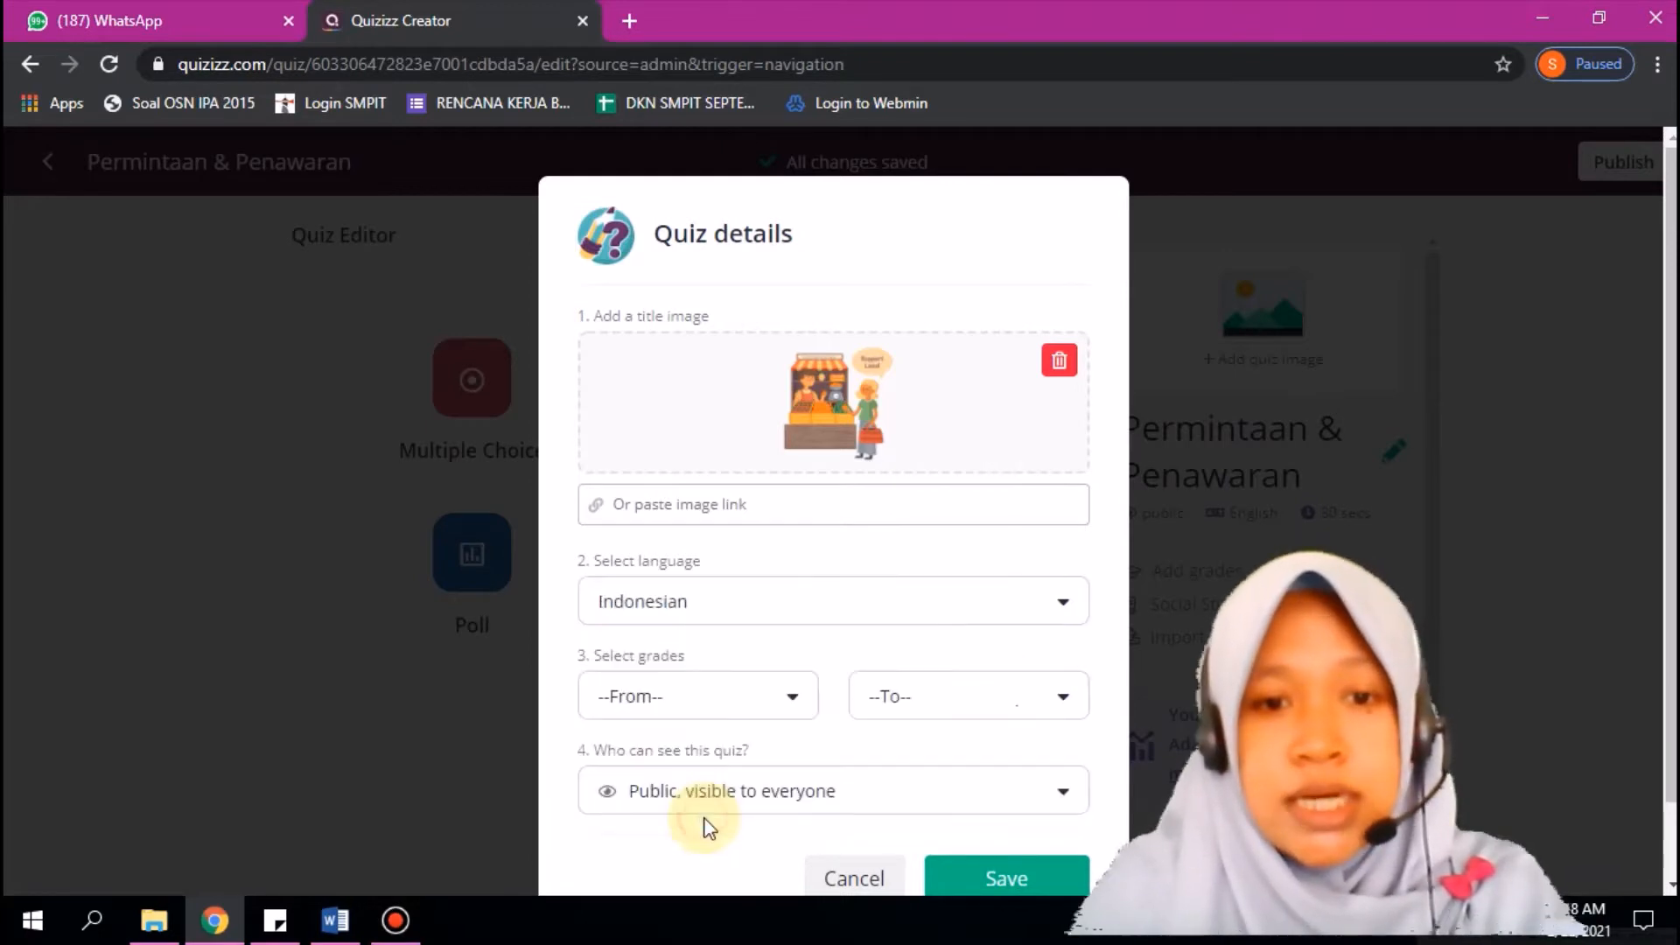
Step: Set the quiz's grade range from 7th to 7th and save the quiz details
click(660, 700)
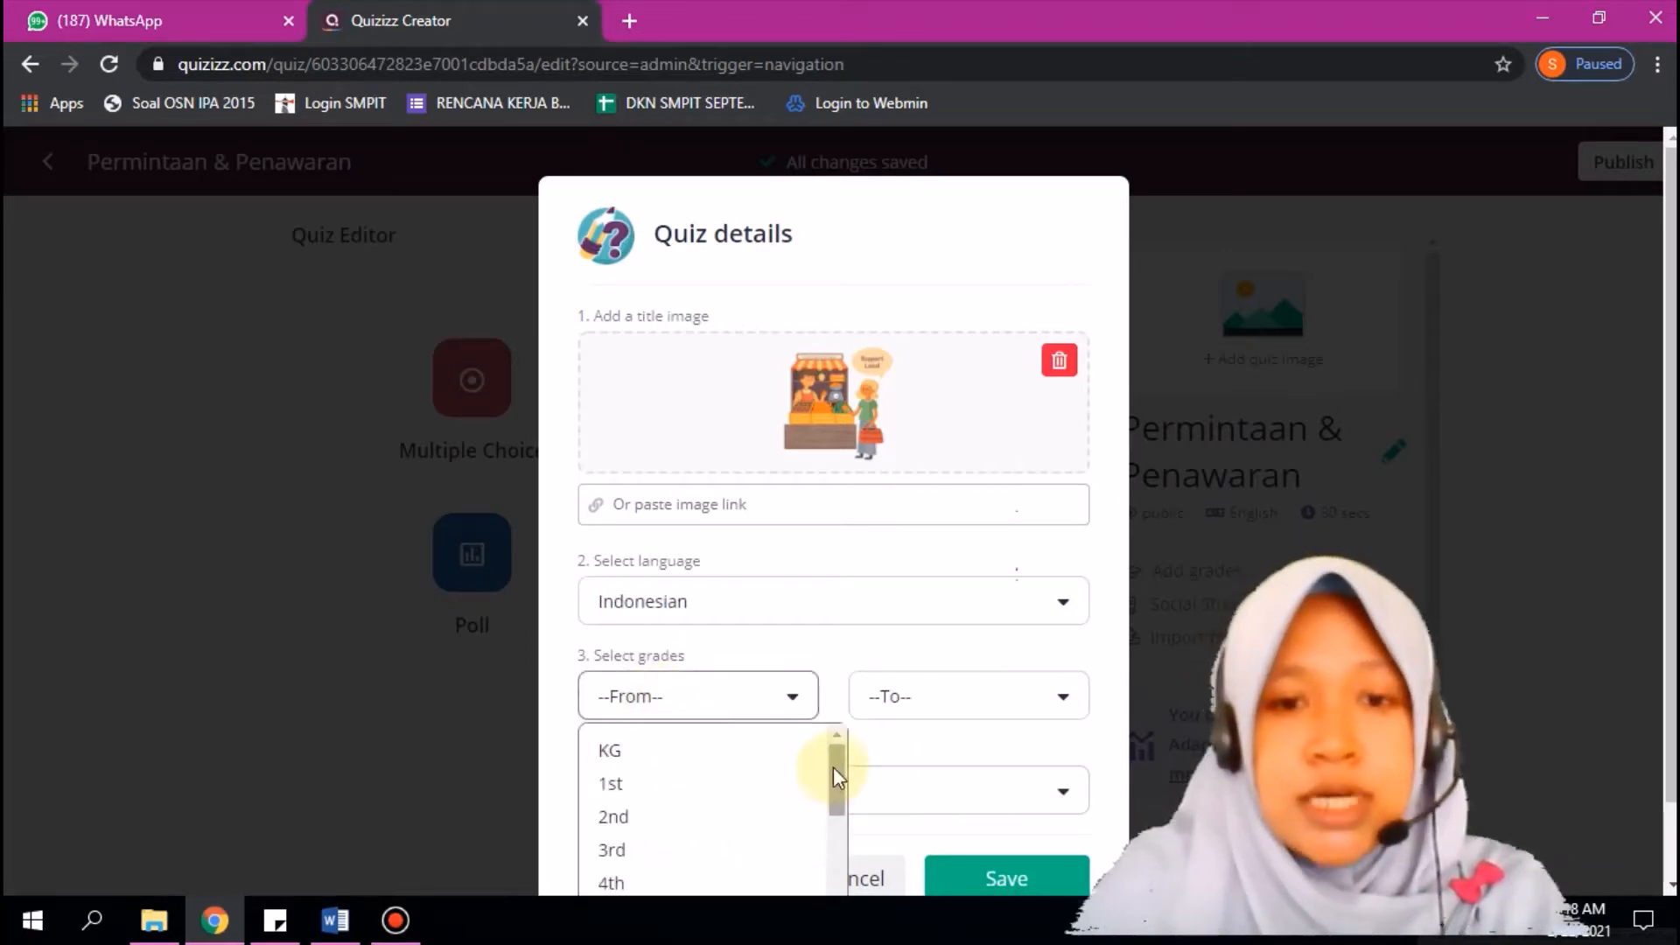
drag(833, 785, 829, 837)
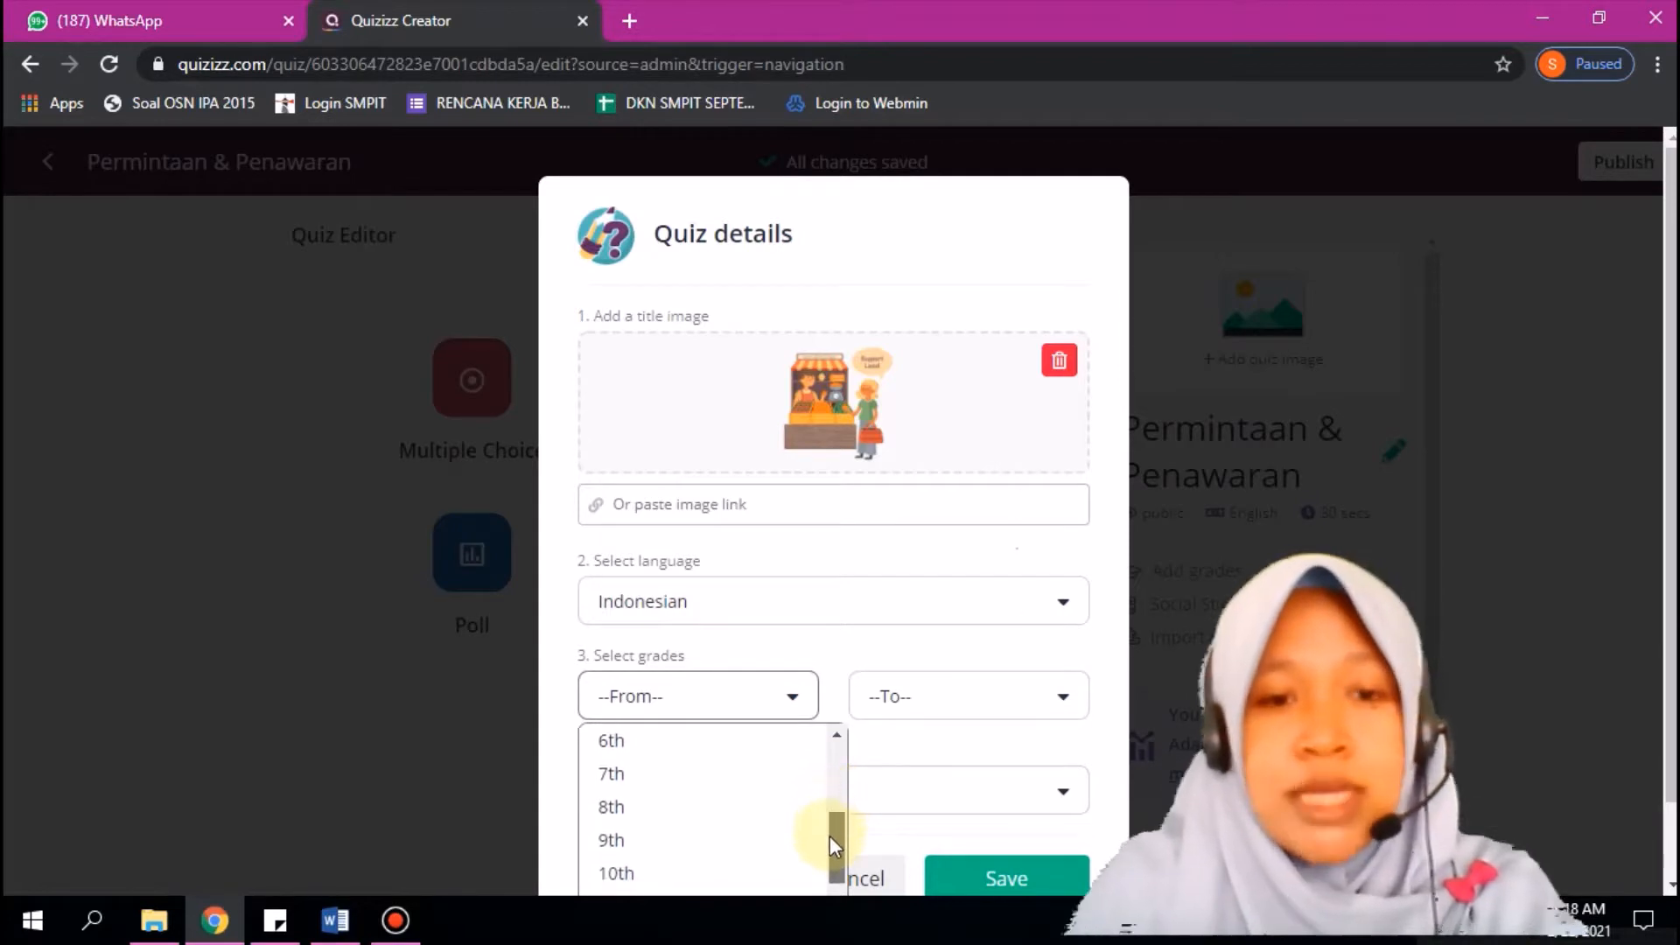
click(637, 776)
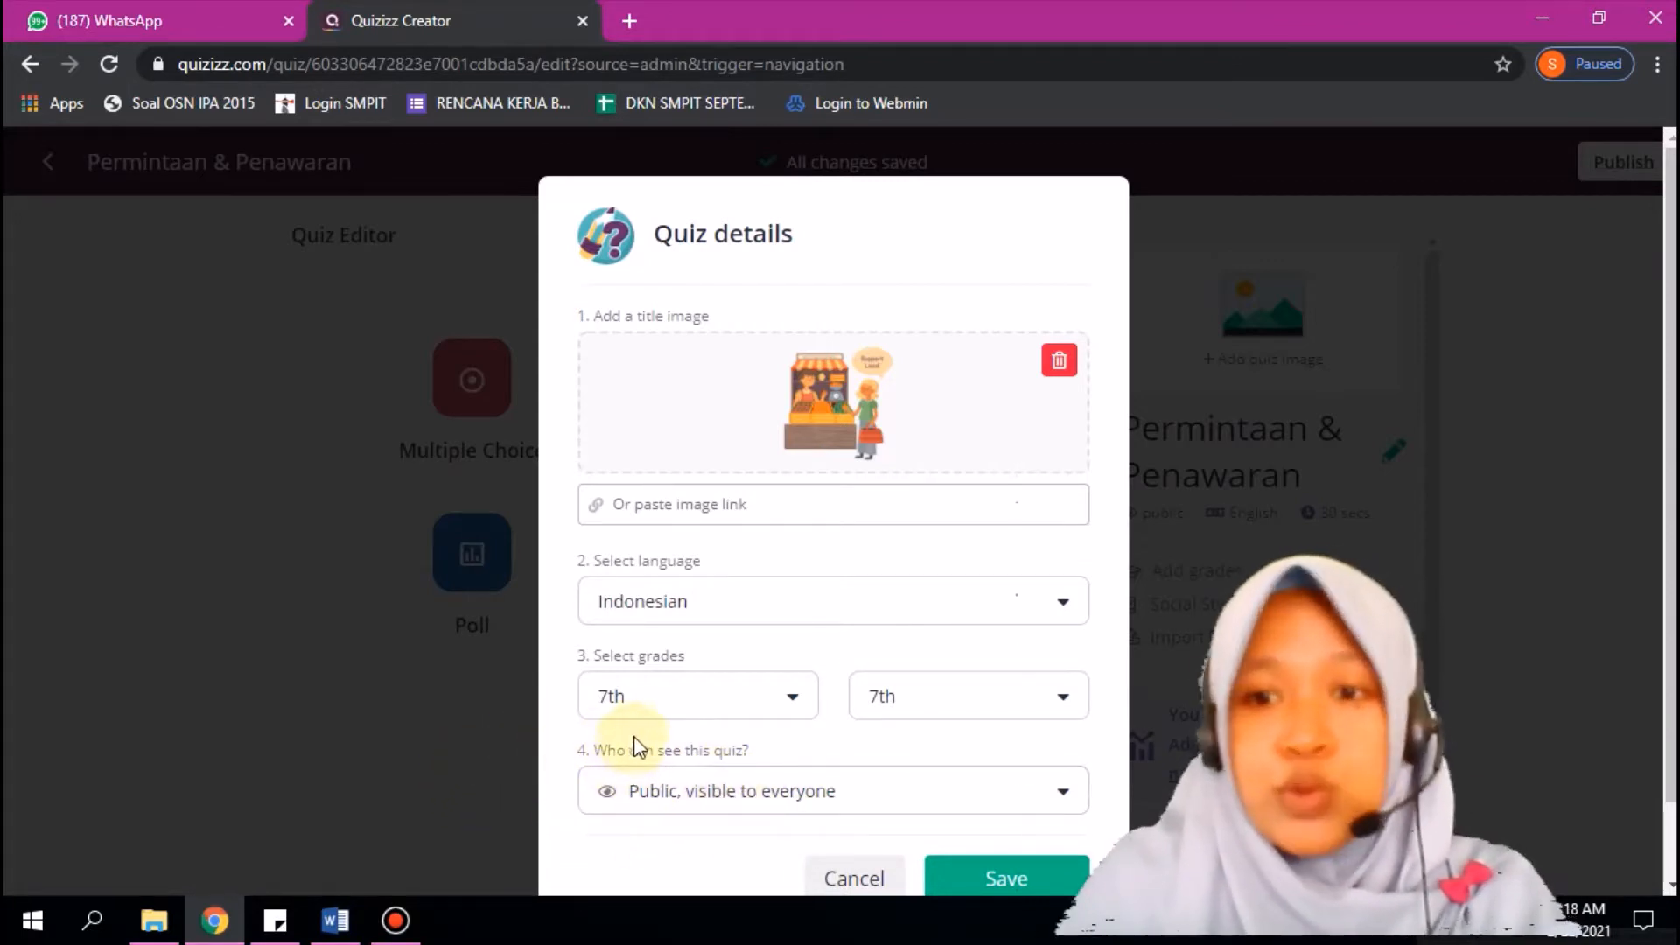
click(903, 805)
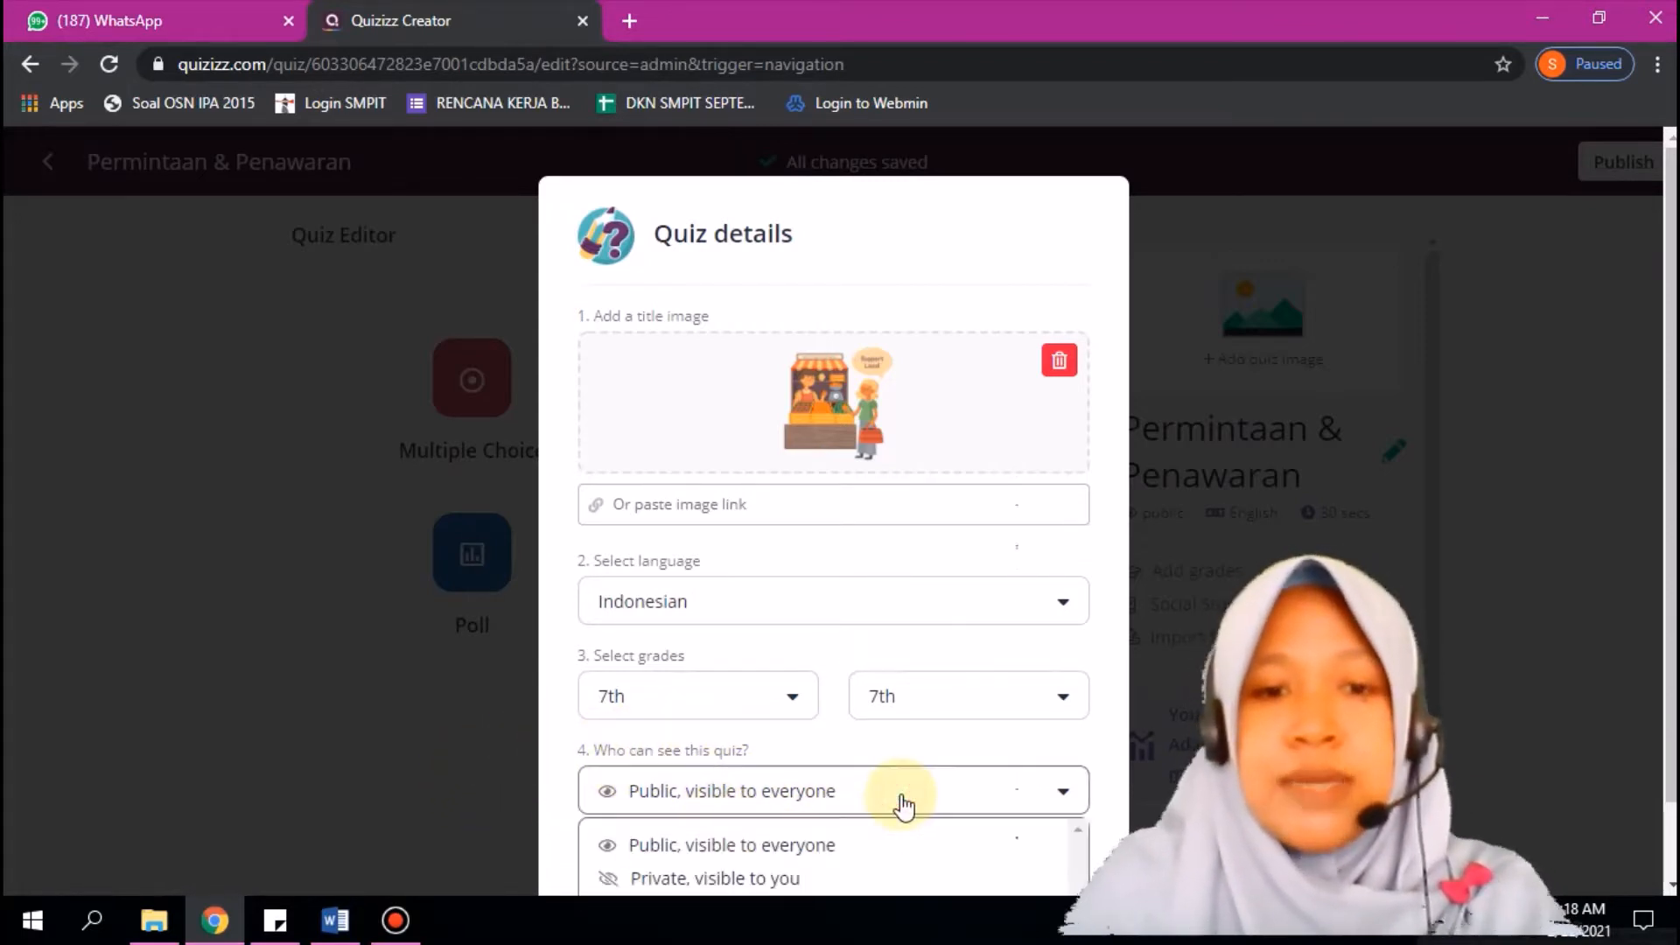
click(889, 753)
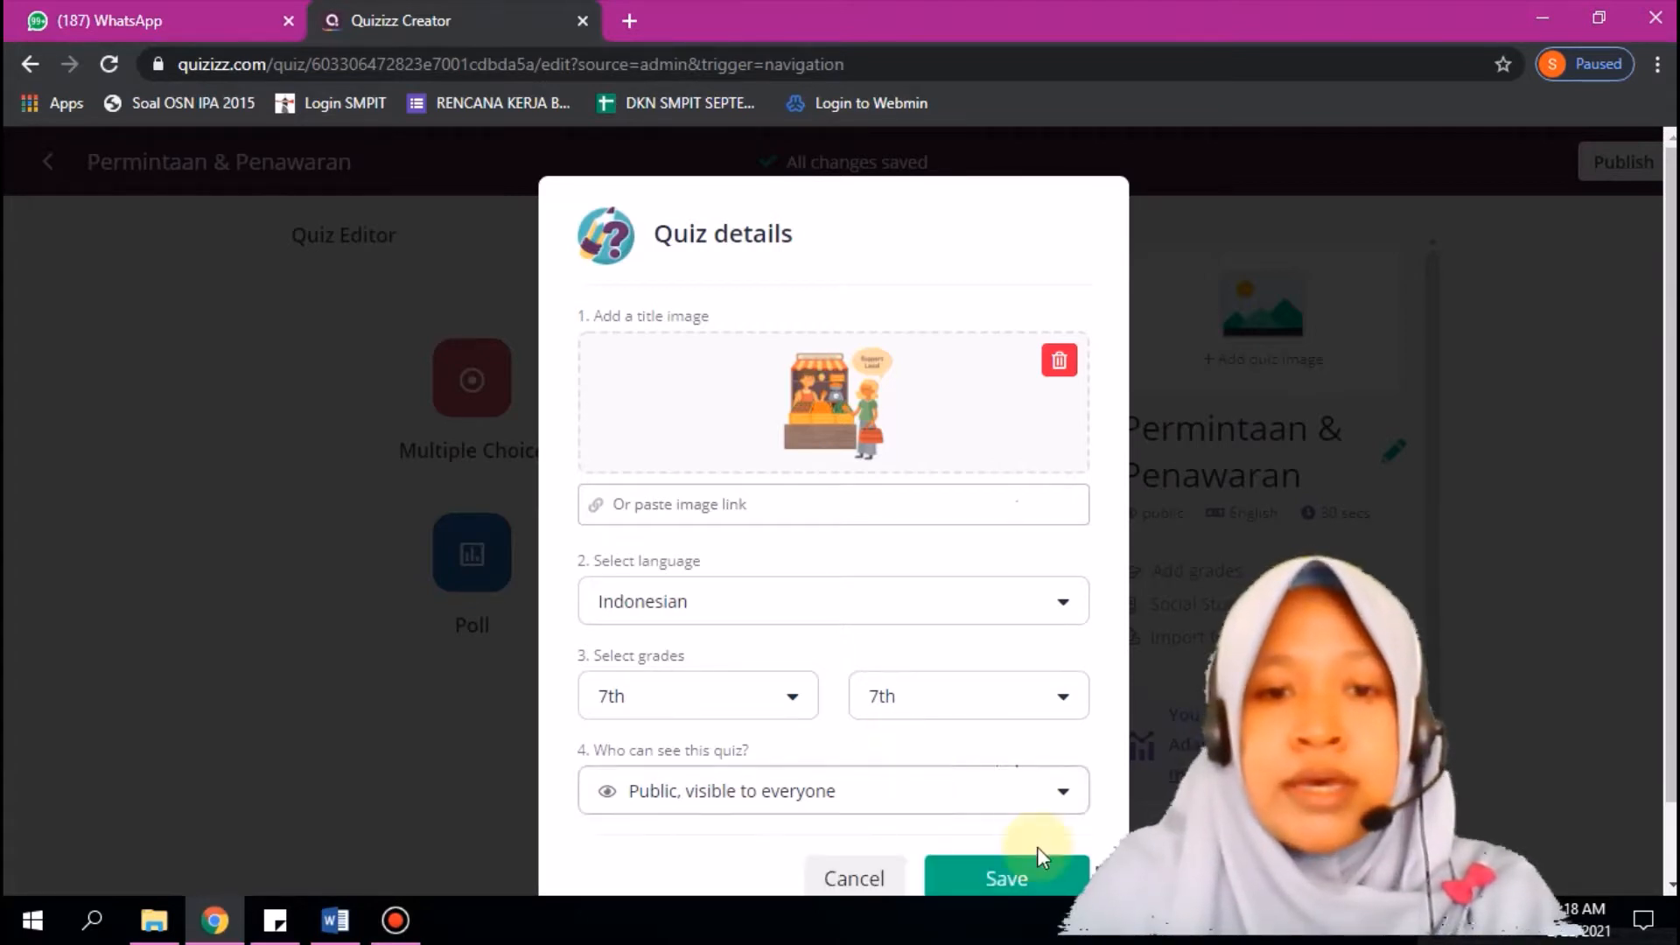
click(1010, 882)
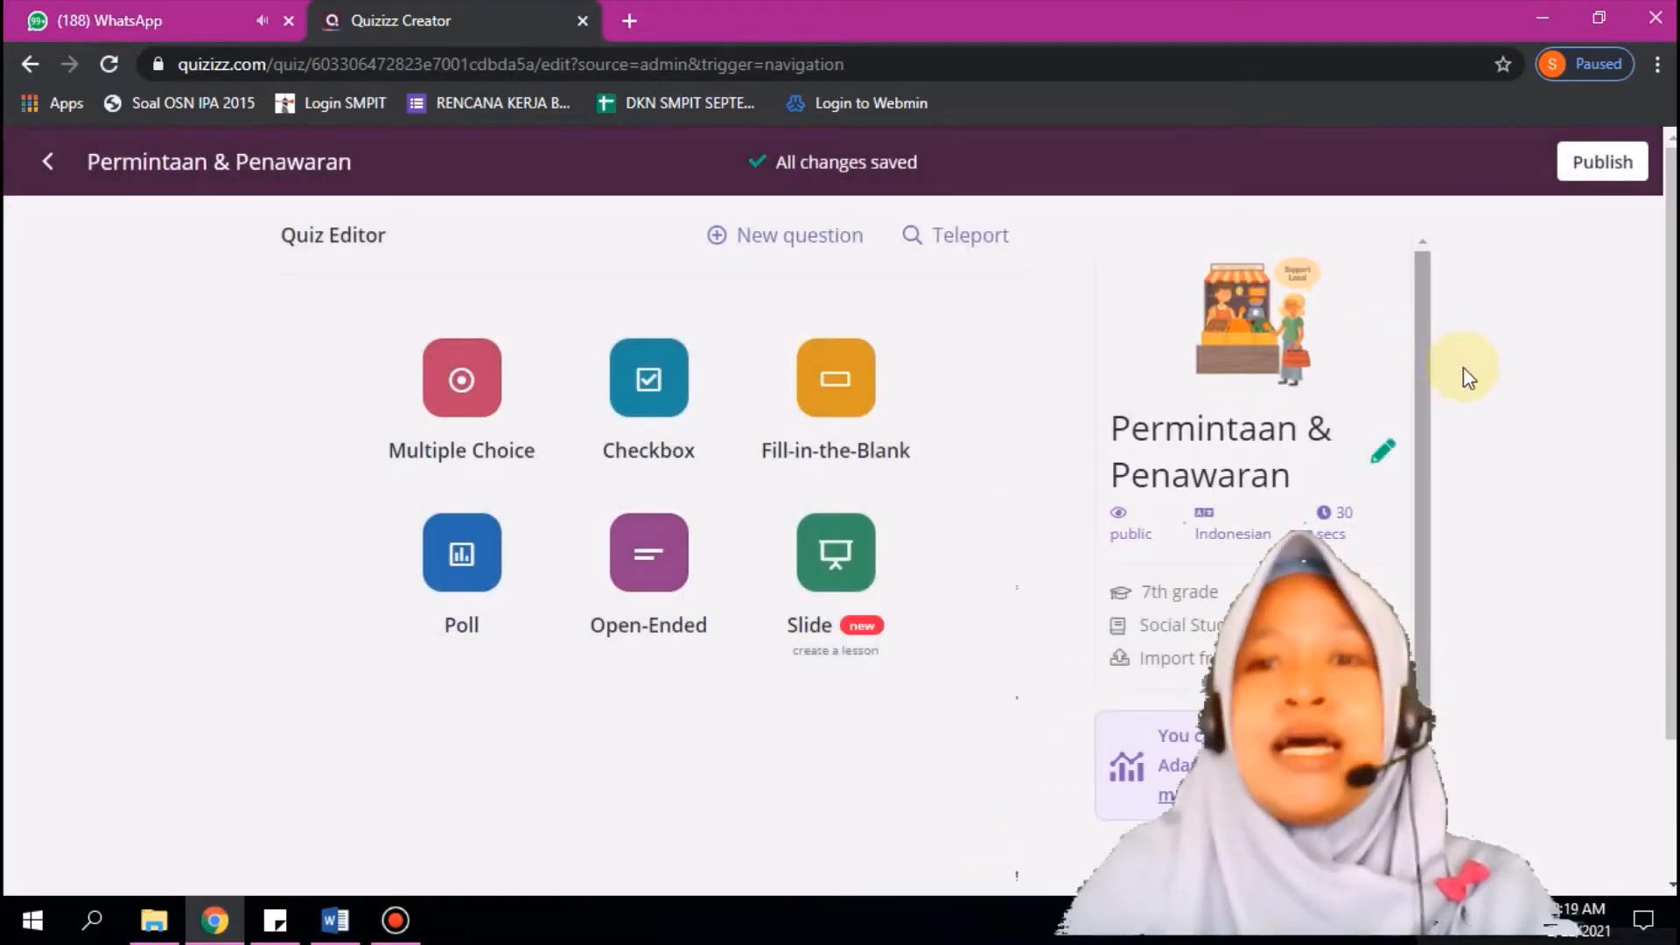
mouse_move(1337, 362)
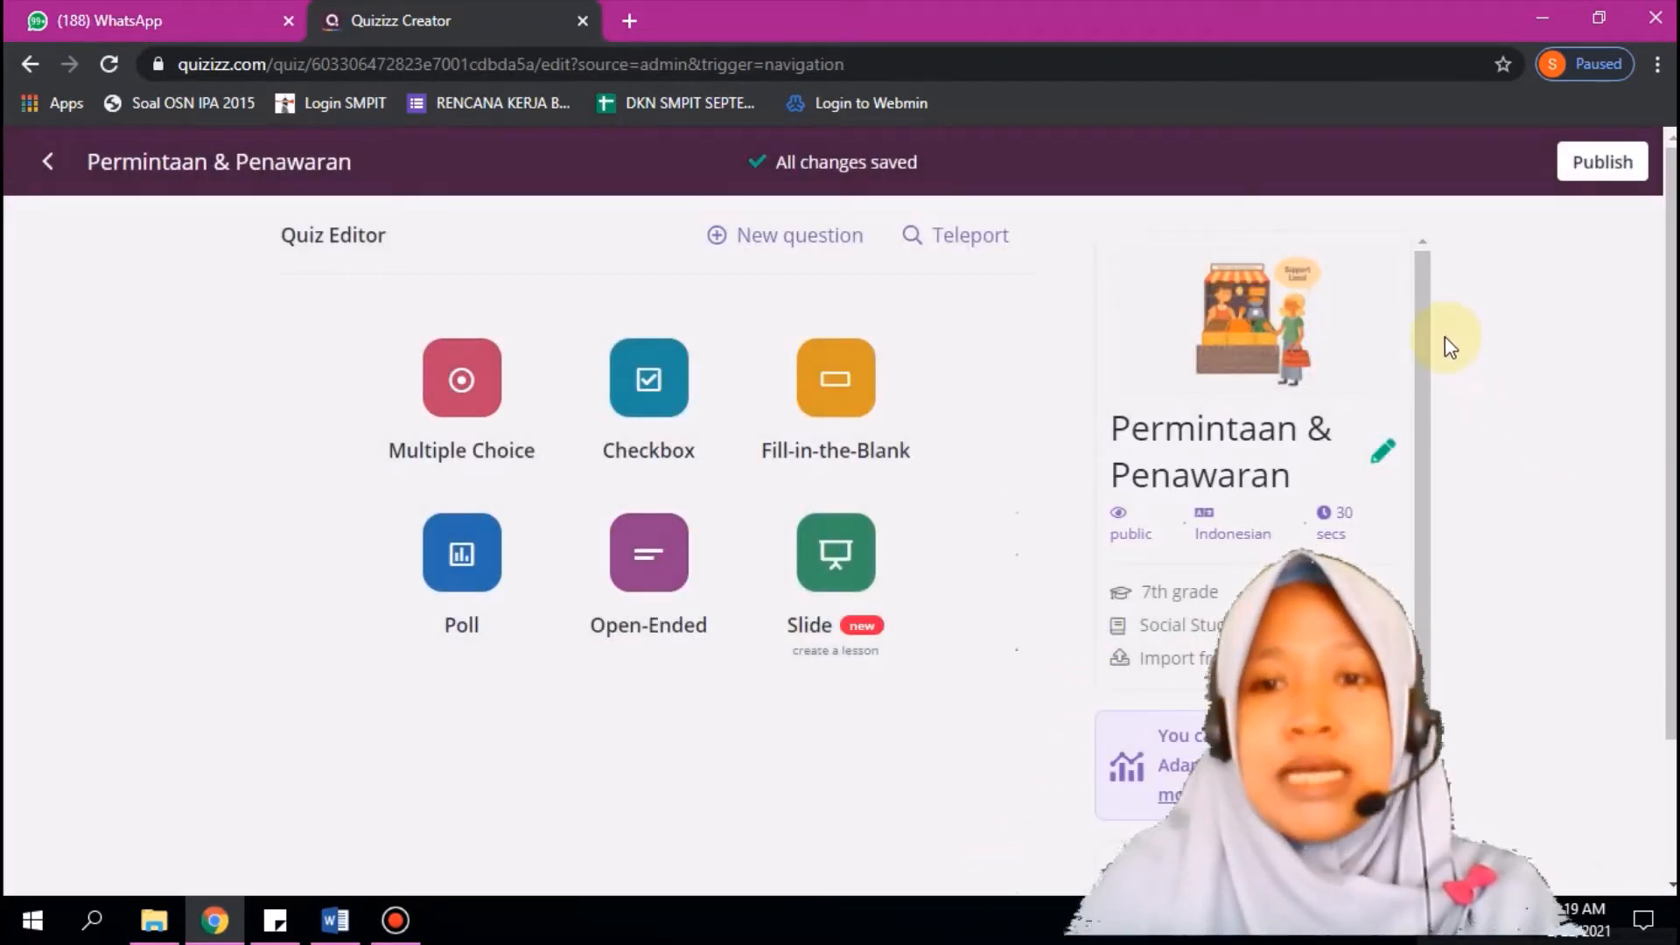
drag(1414, 408, 1419, 496)
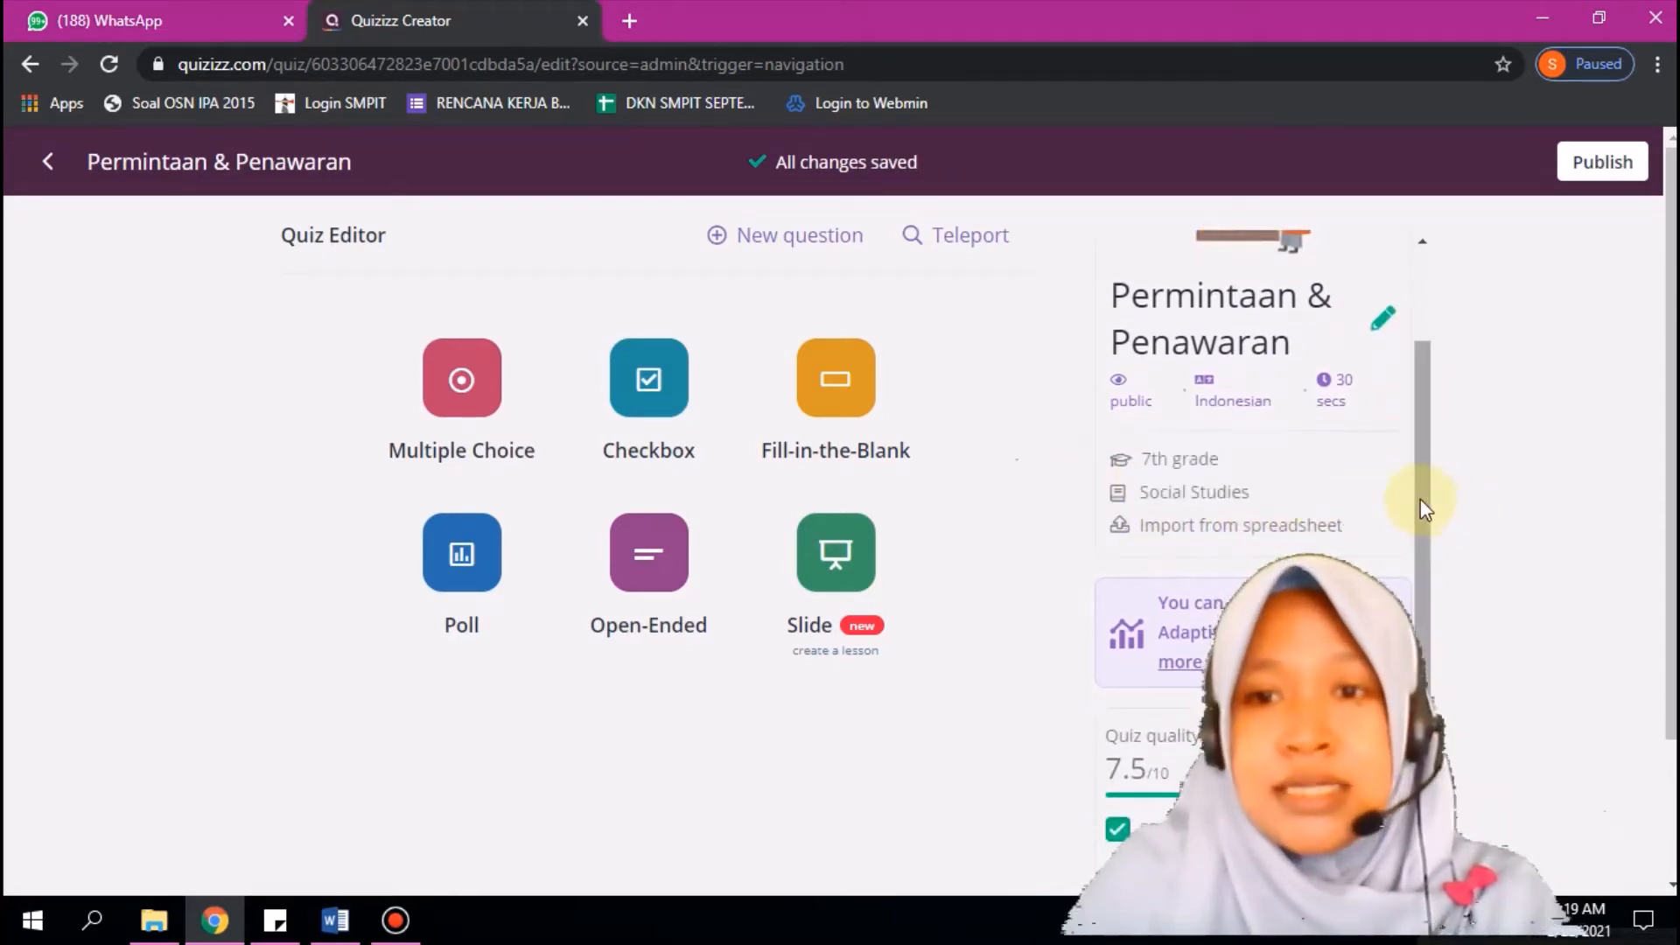
drag(1420, 506, 1419, 379)
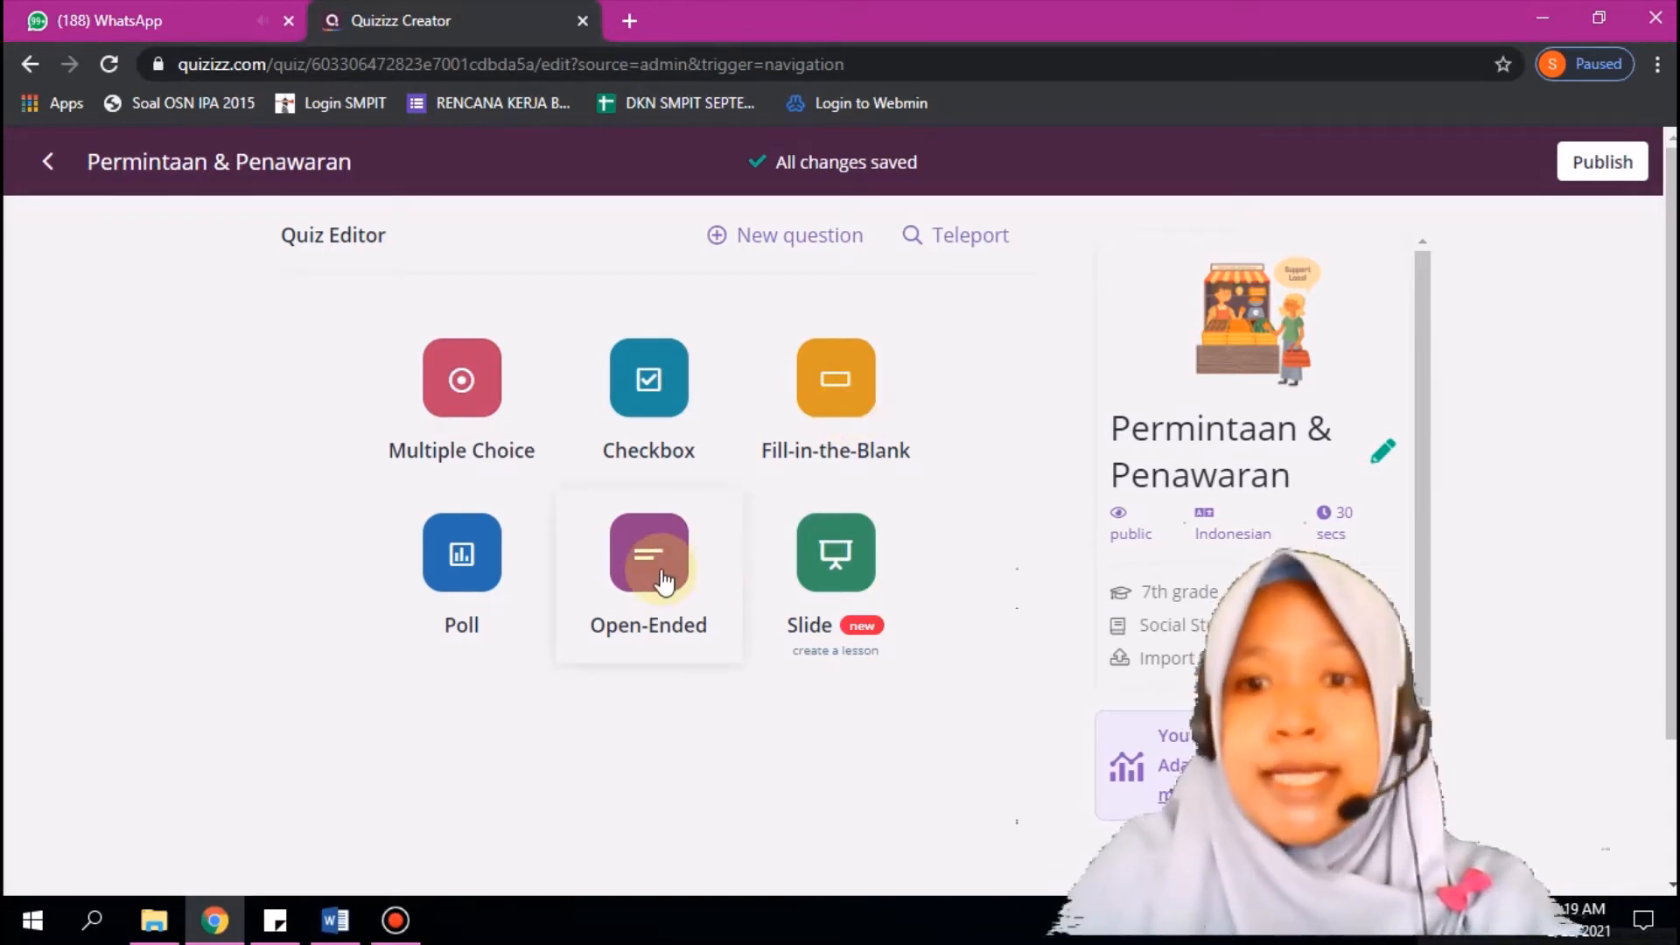
Step: Add a multiple-choice question and begin its text with "Hukum permintaan berbunyi, apabila hrga suatu barang naik"
click(473, 376)
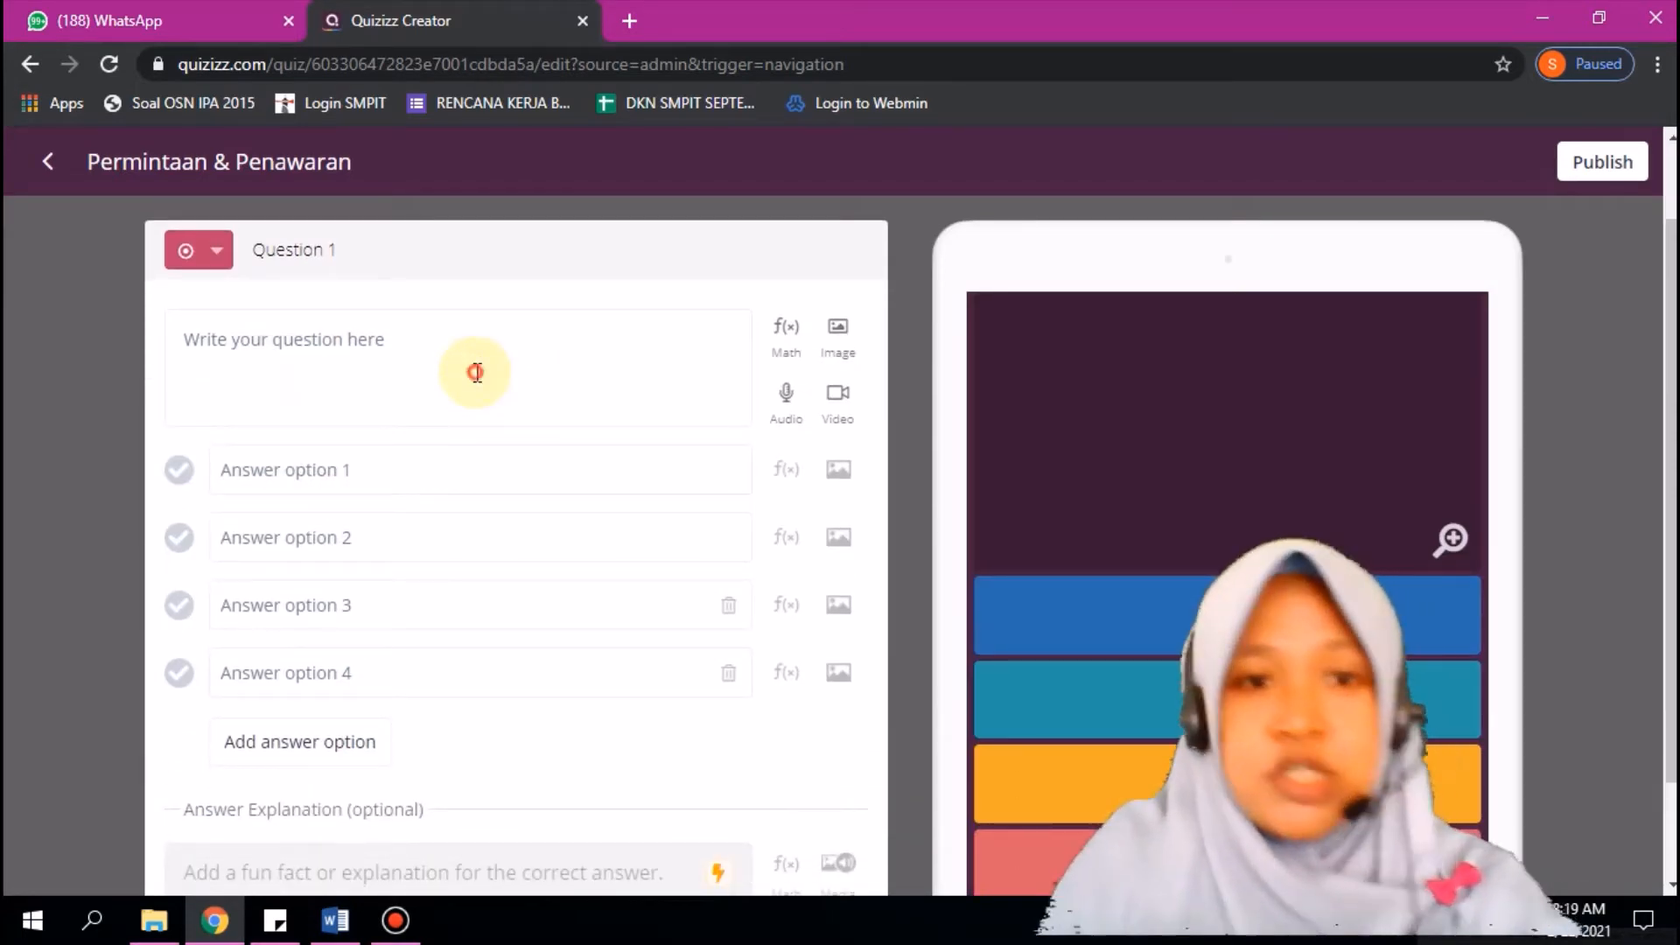
click(475, 373)
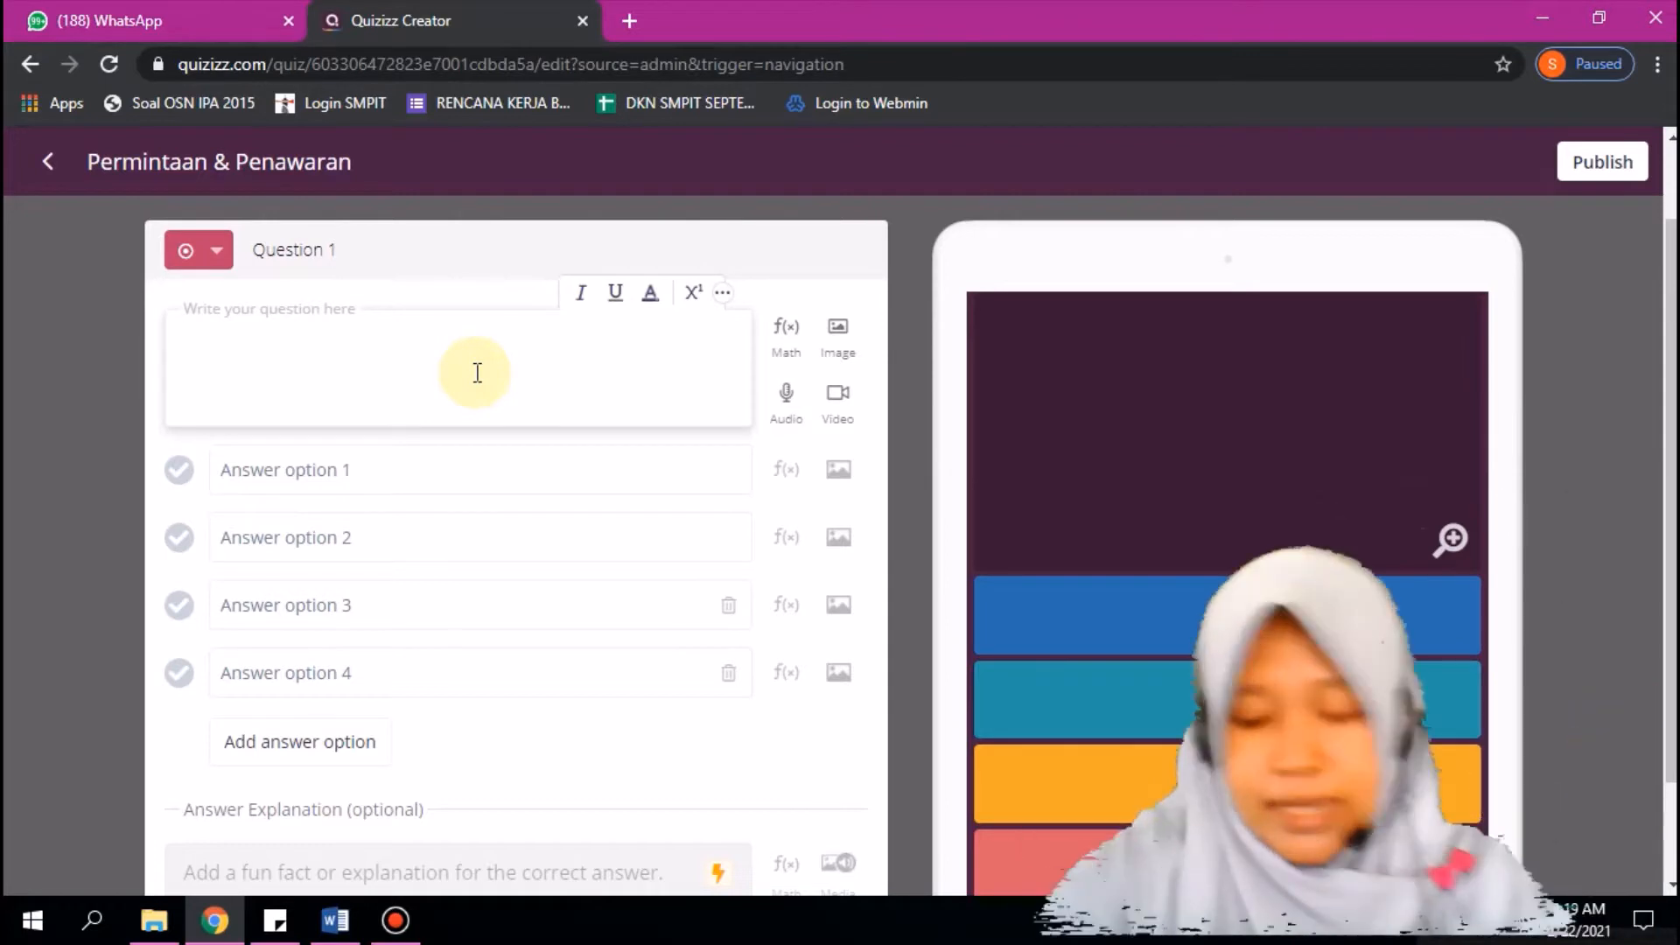
text(Hukum p)
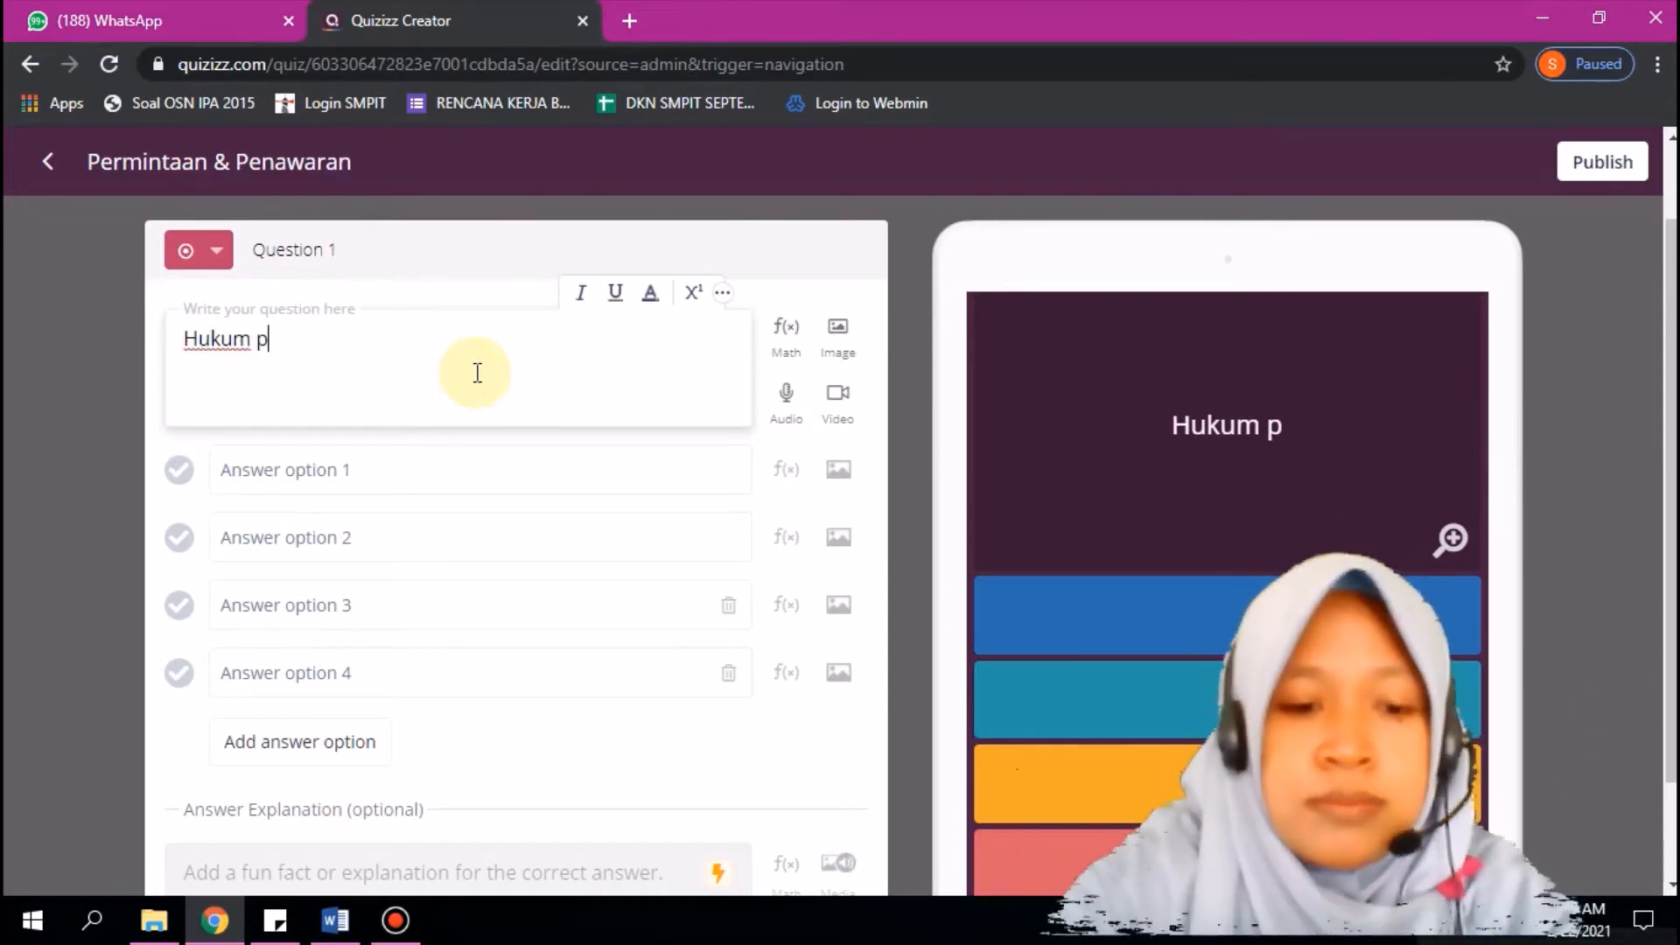
text(ermintaan )
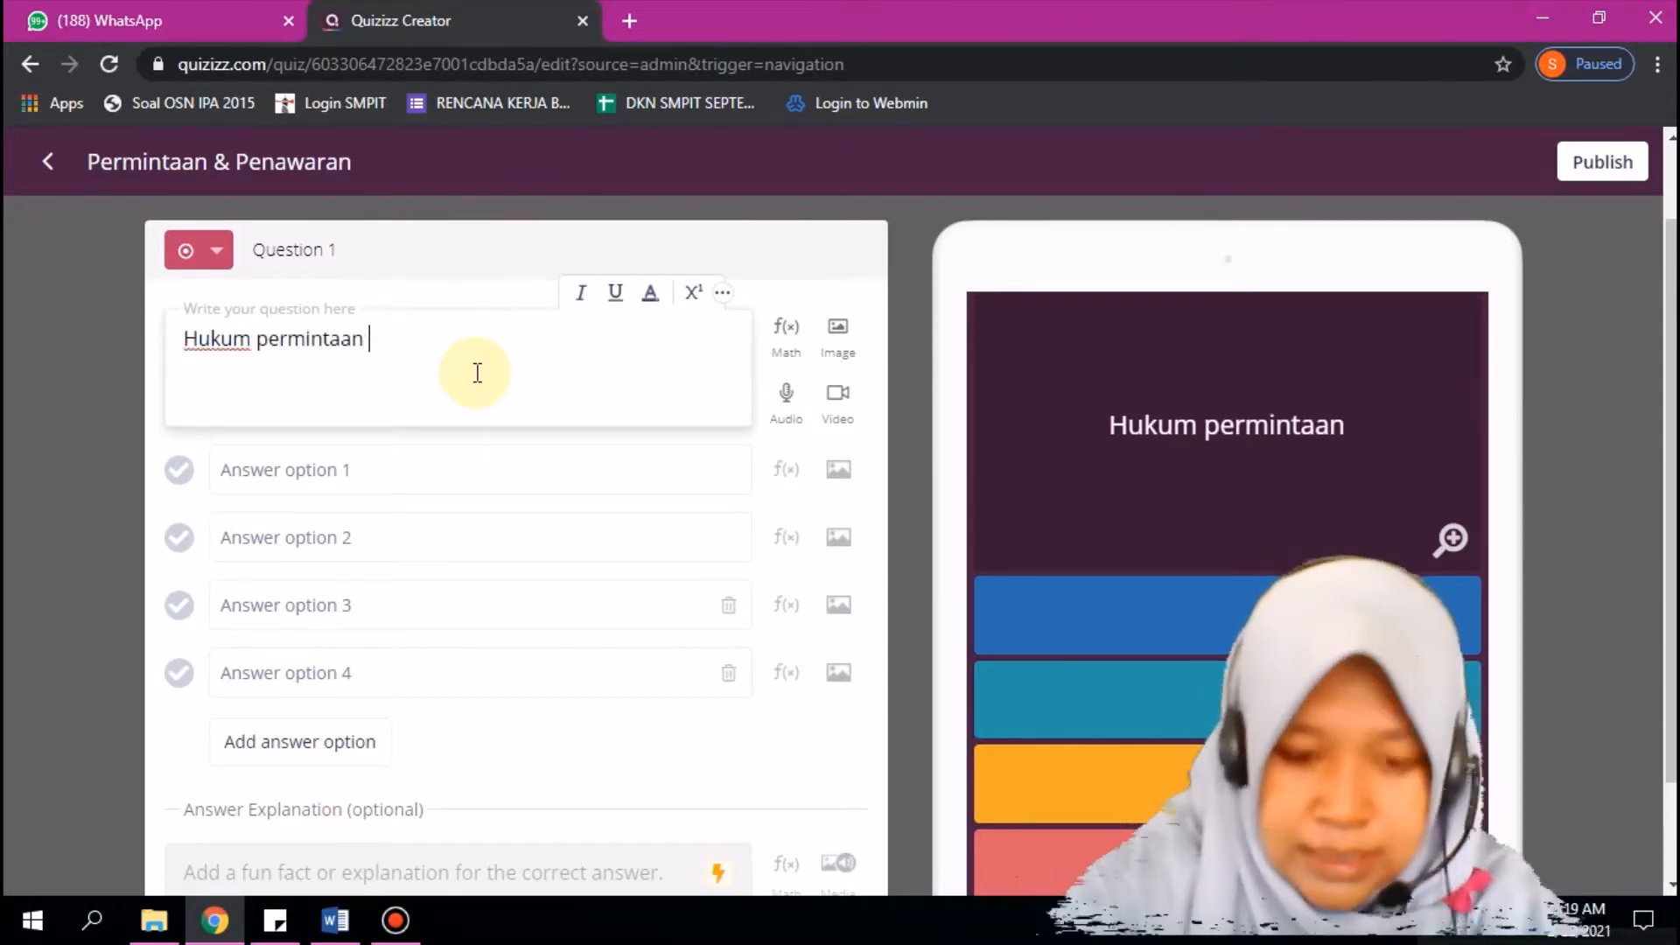
text(berbunyi)
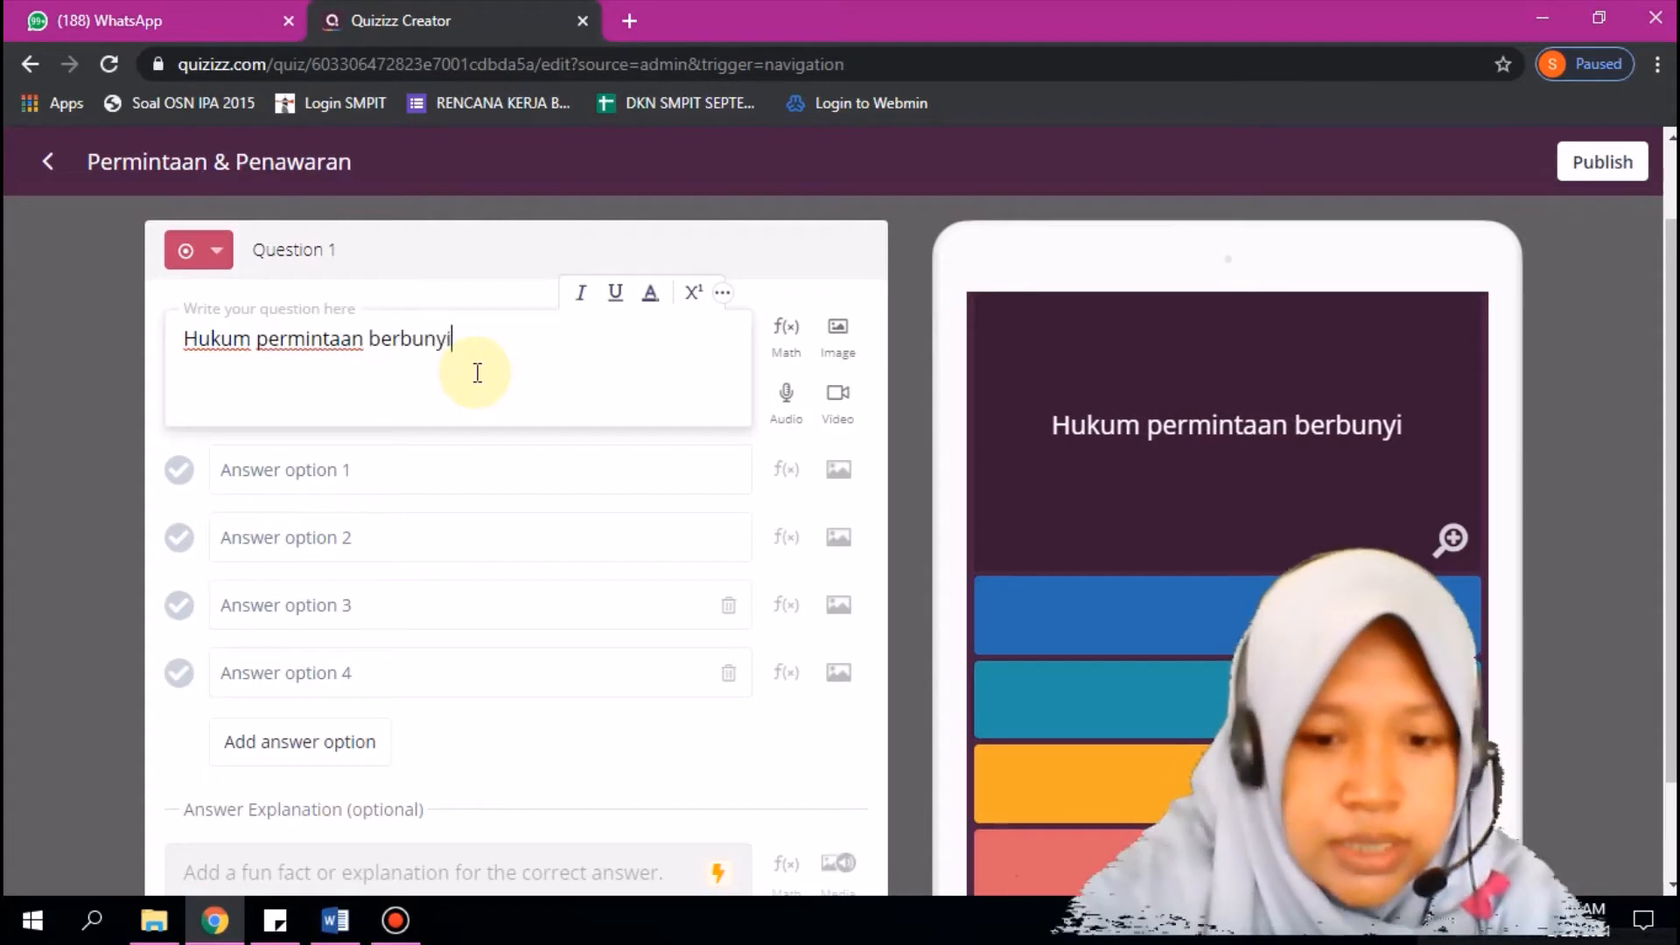
text(n)
key(BackSpace)
text(,)
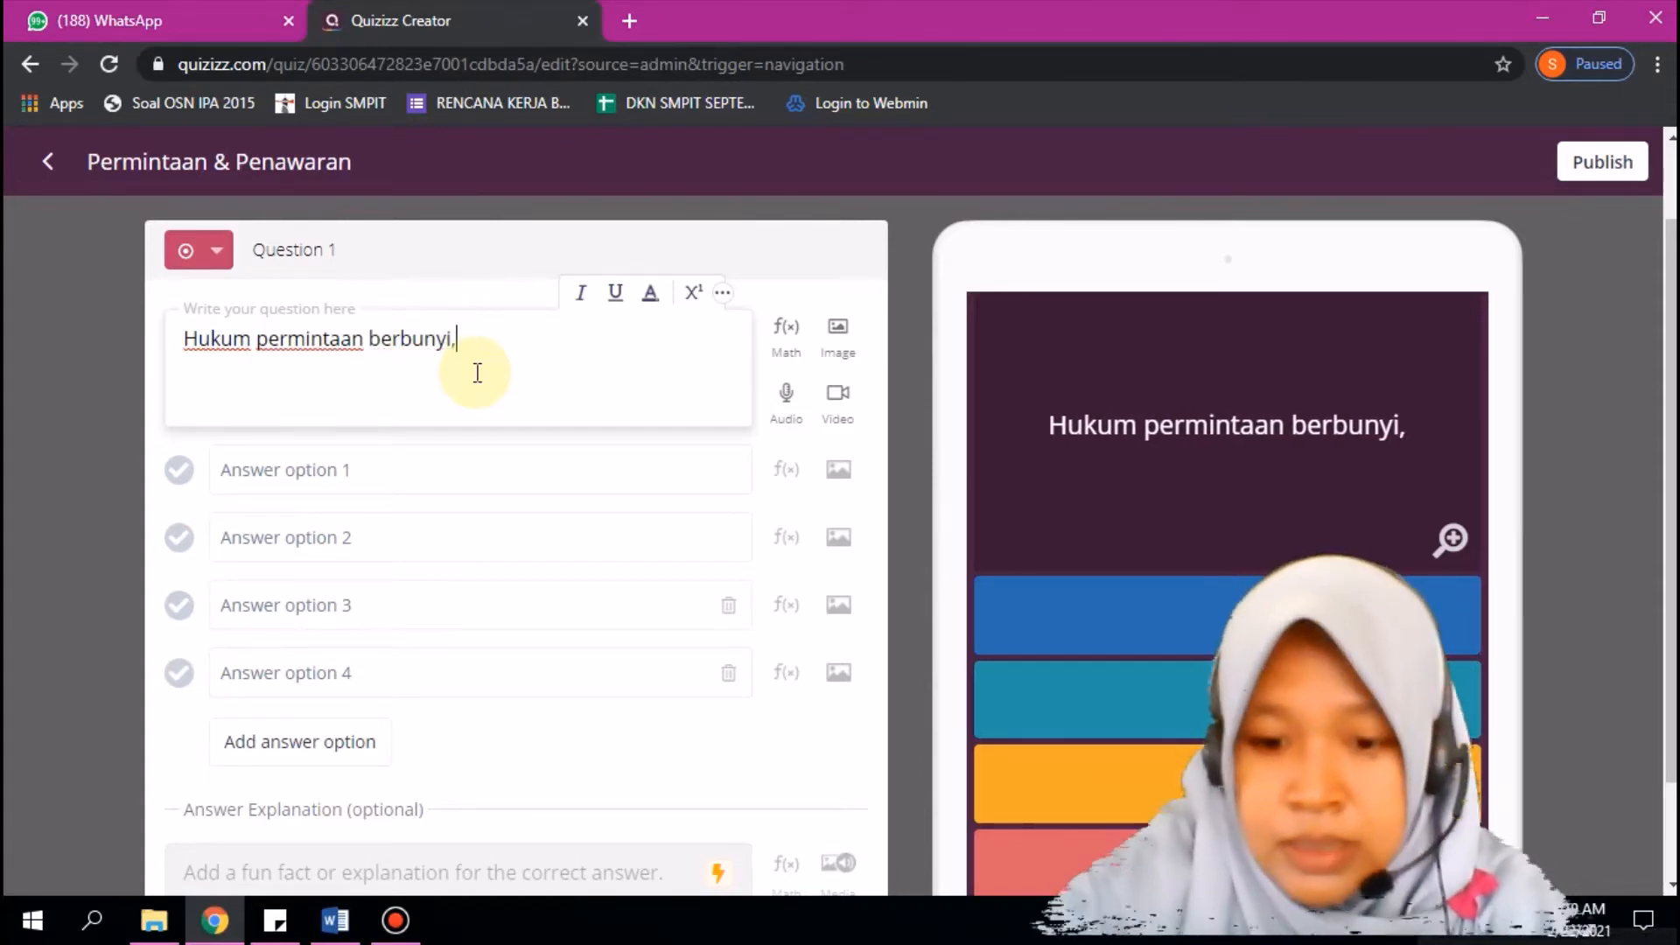
text( apabila hrga)
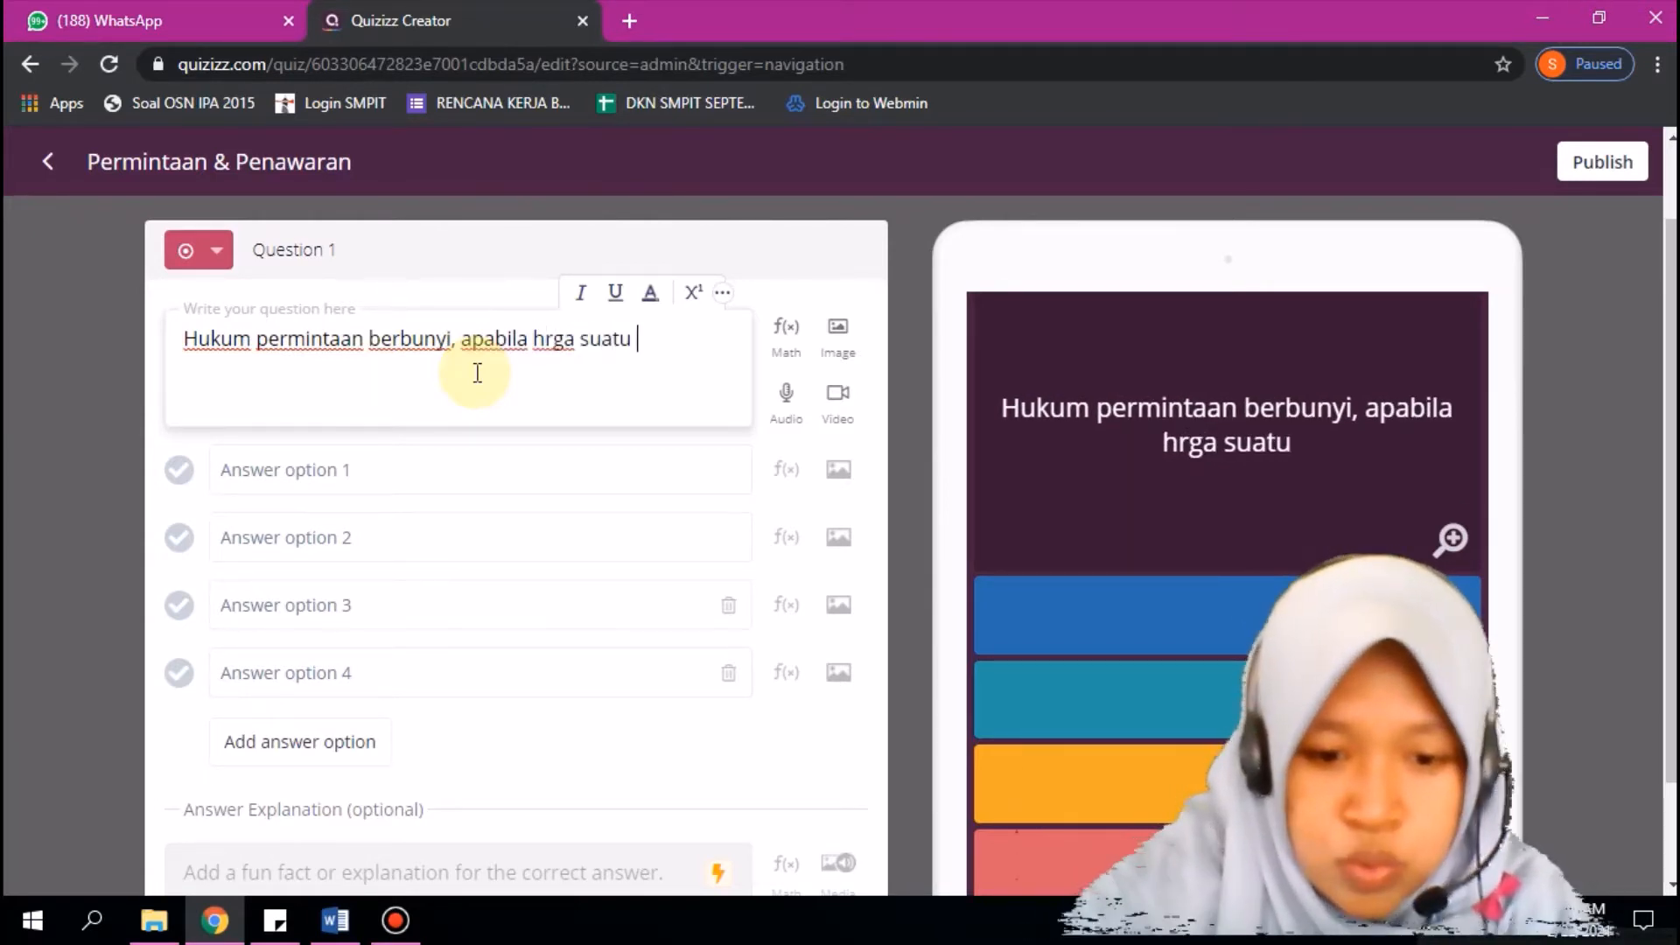
text(suatu barang naik)
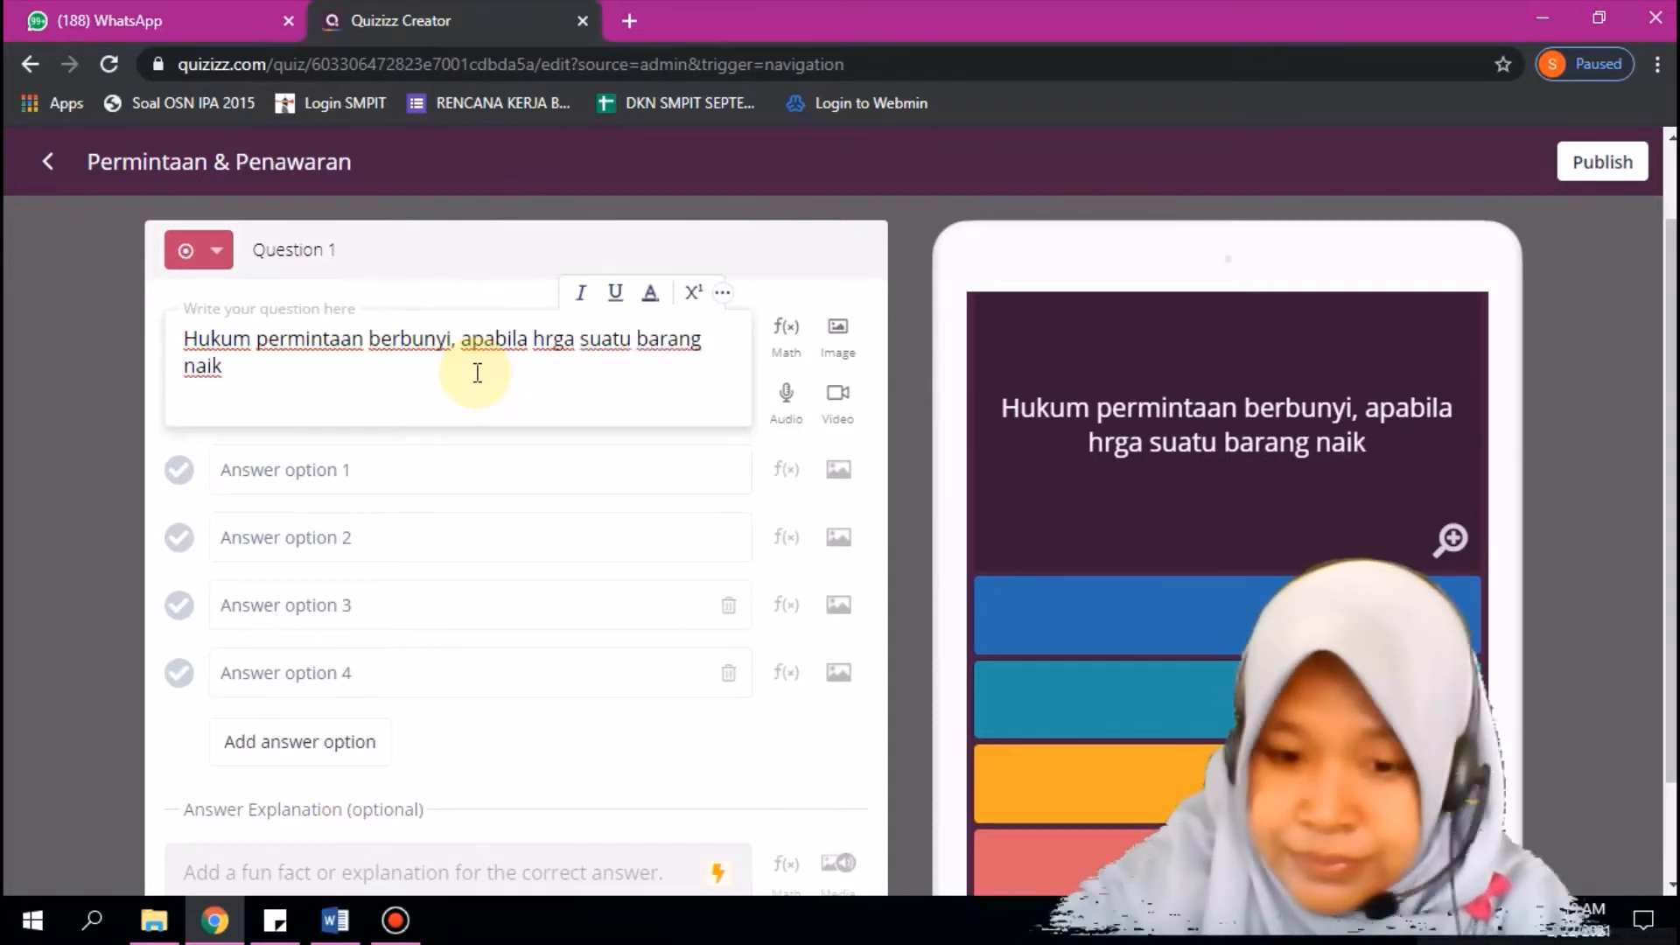
Step: Complete the question text with ", jumlah barang yang diminta akan... ."
text(, jumlH)
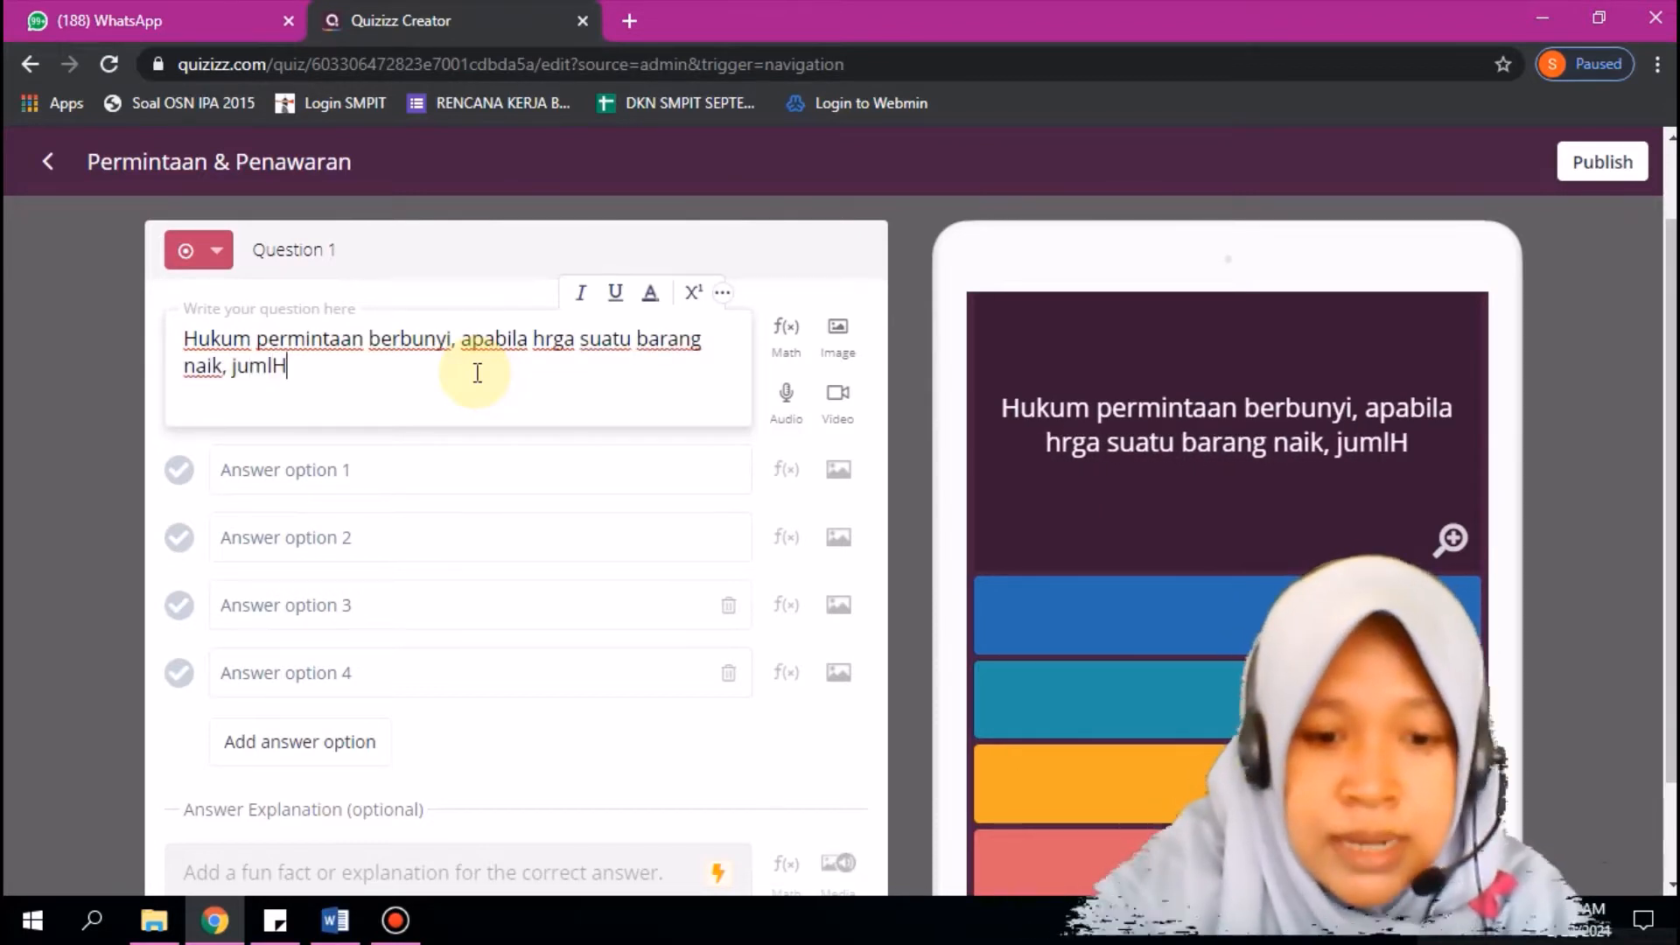
key(BackSpace)
key(BackSpace)
key(BackSpace)
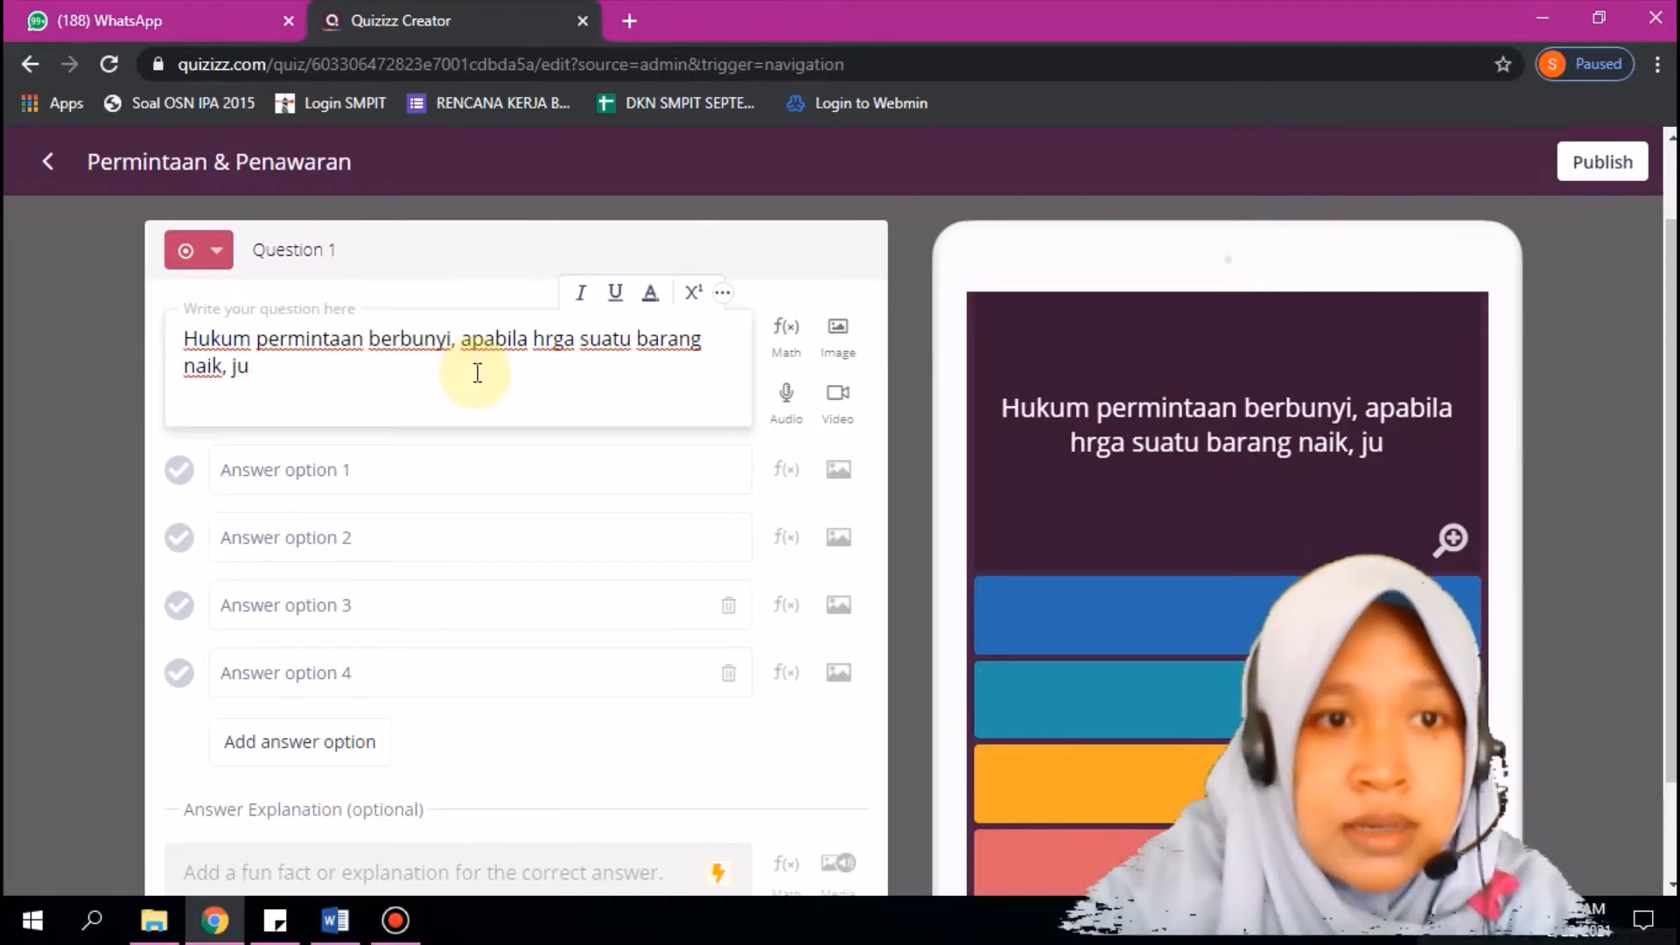
text(MLh)
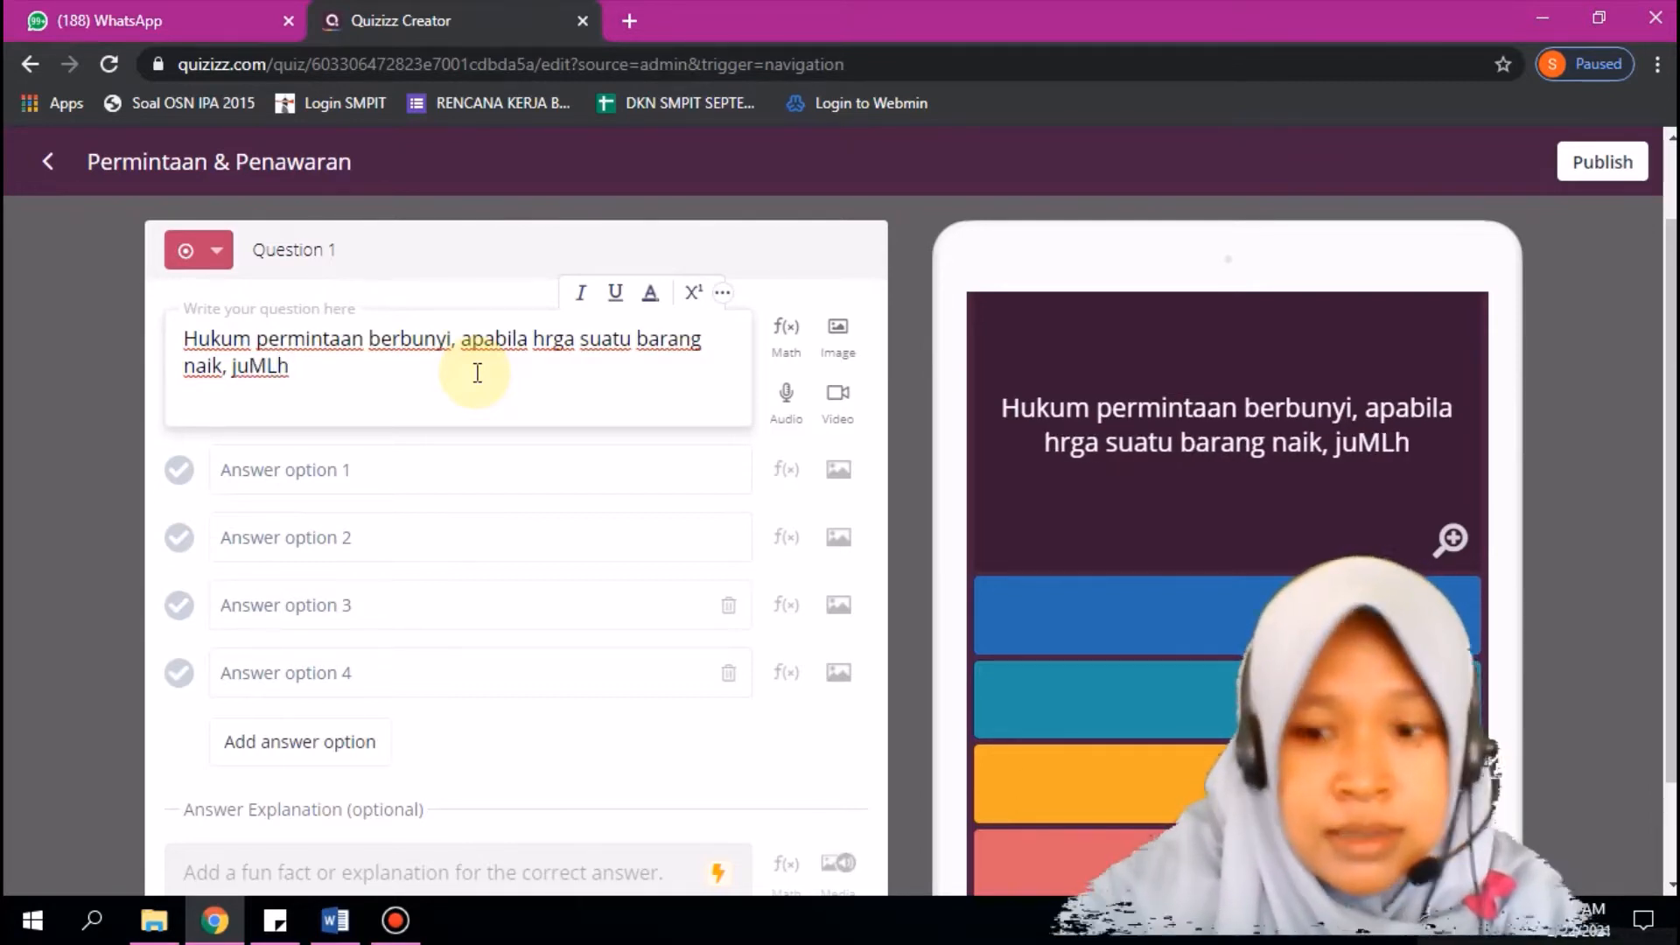
key(BackSpace)
key(BackSpace)
key(BackSpace)
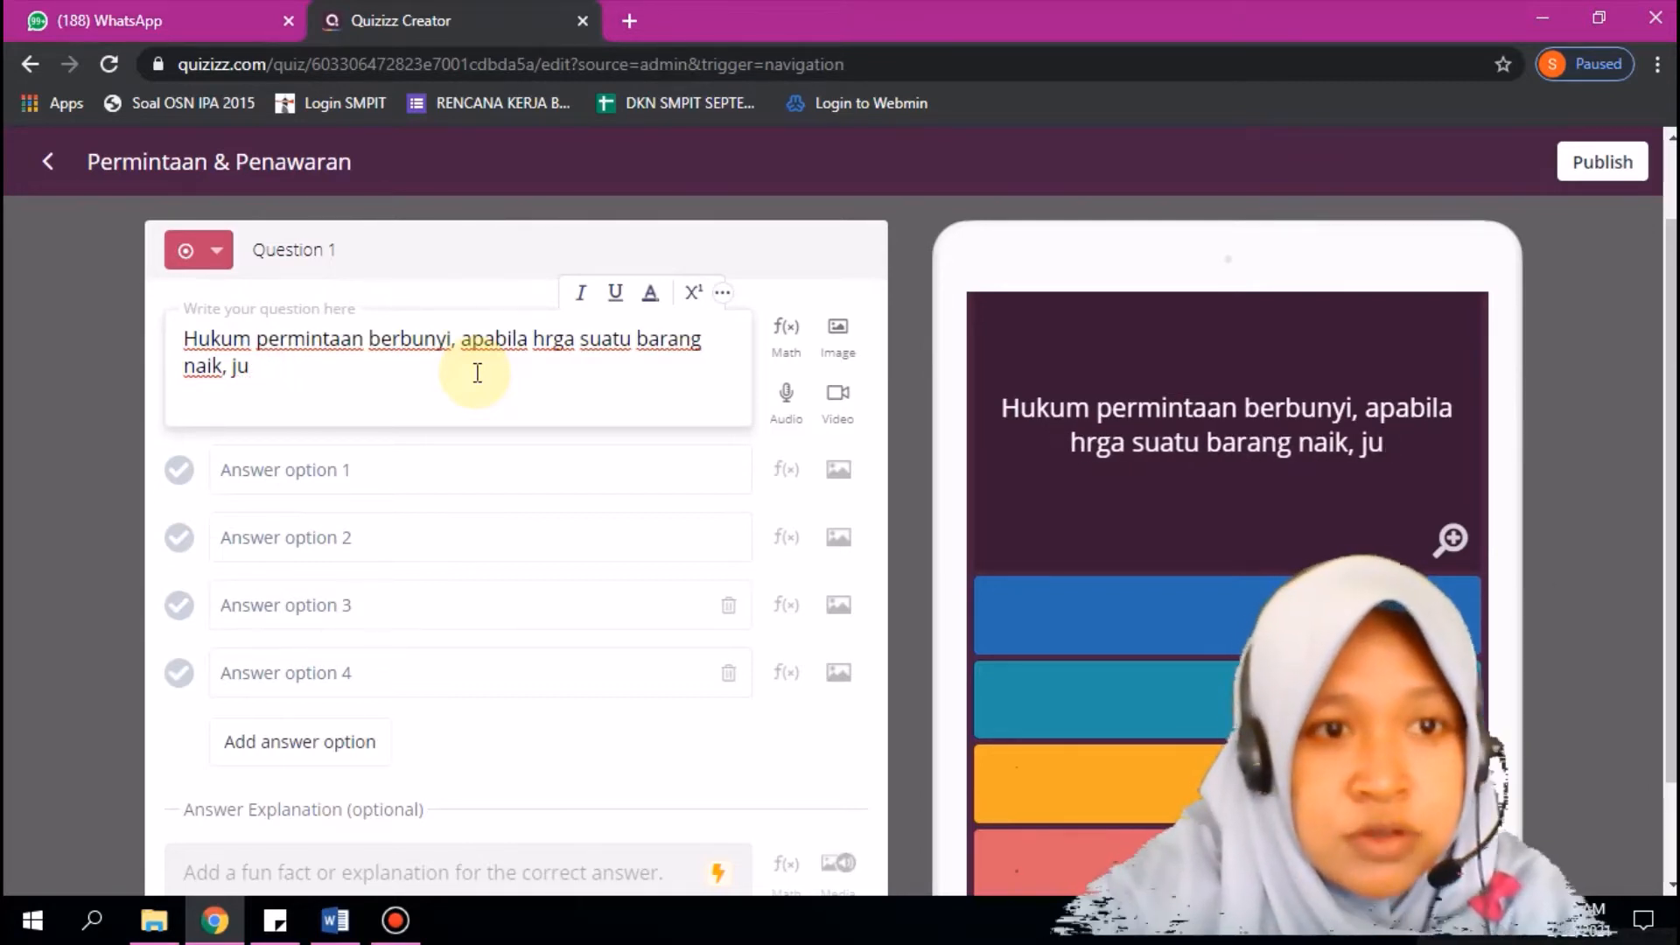
text(mlah)
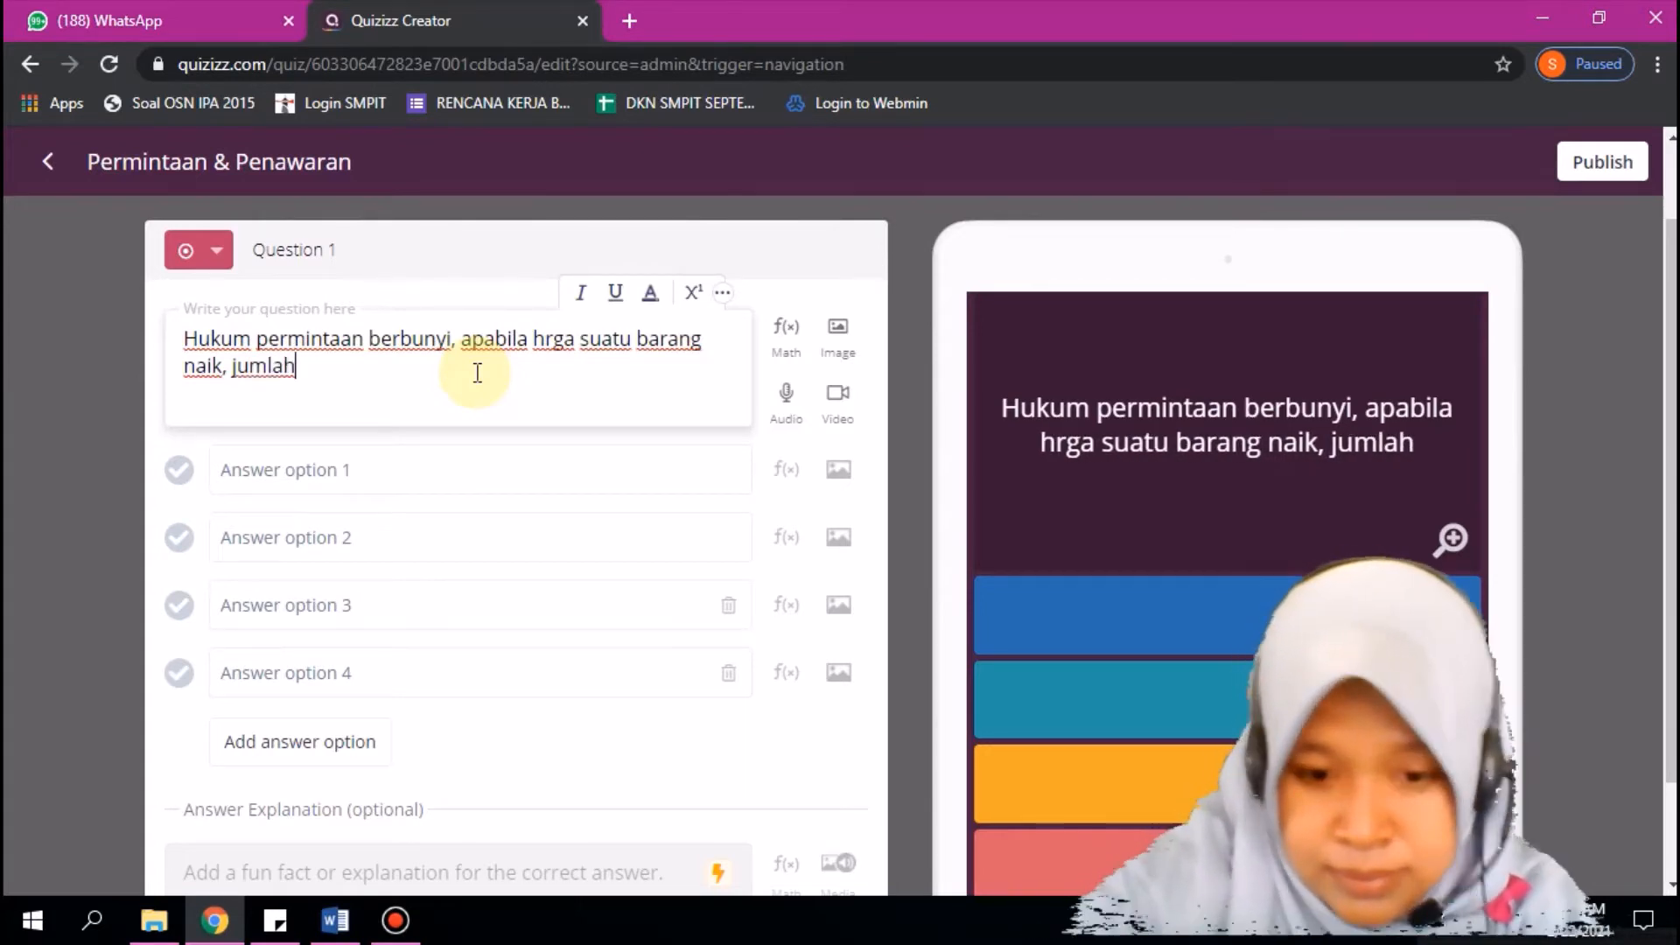
text( barang )
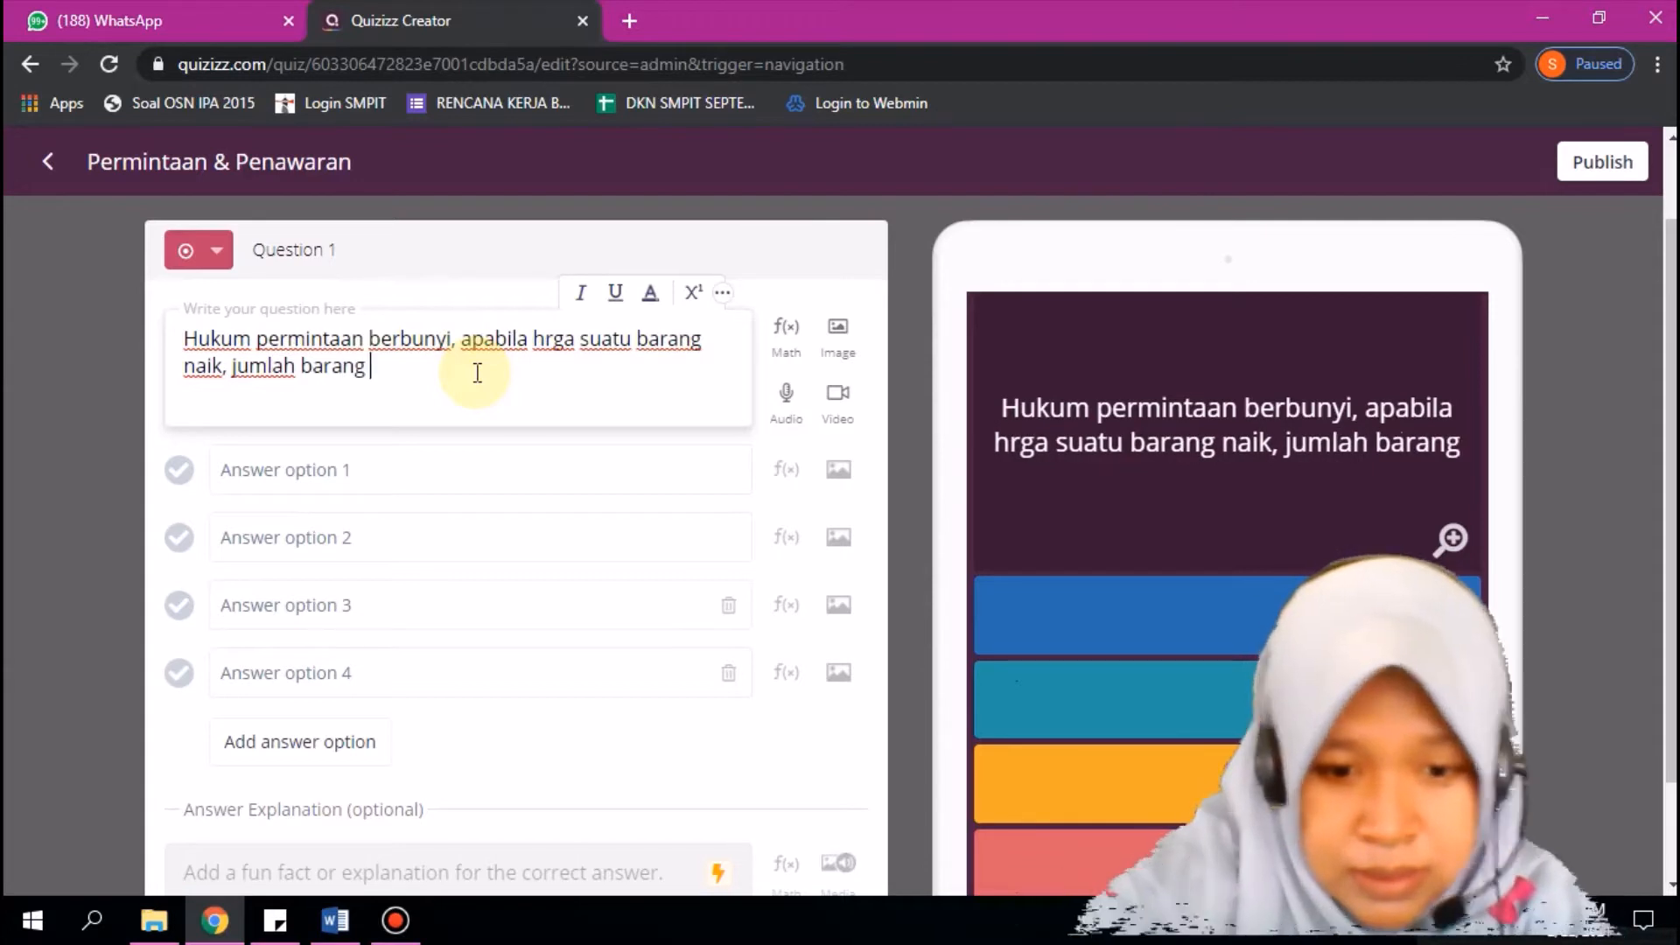
text(yang dimi)
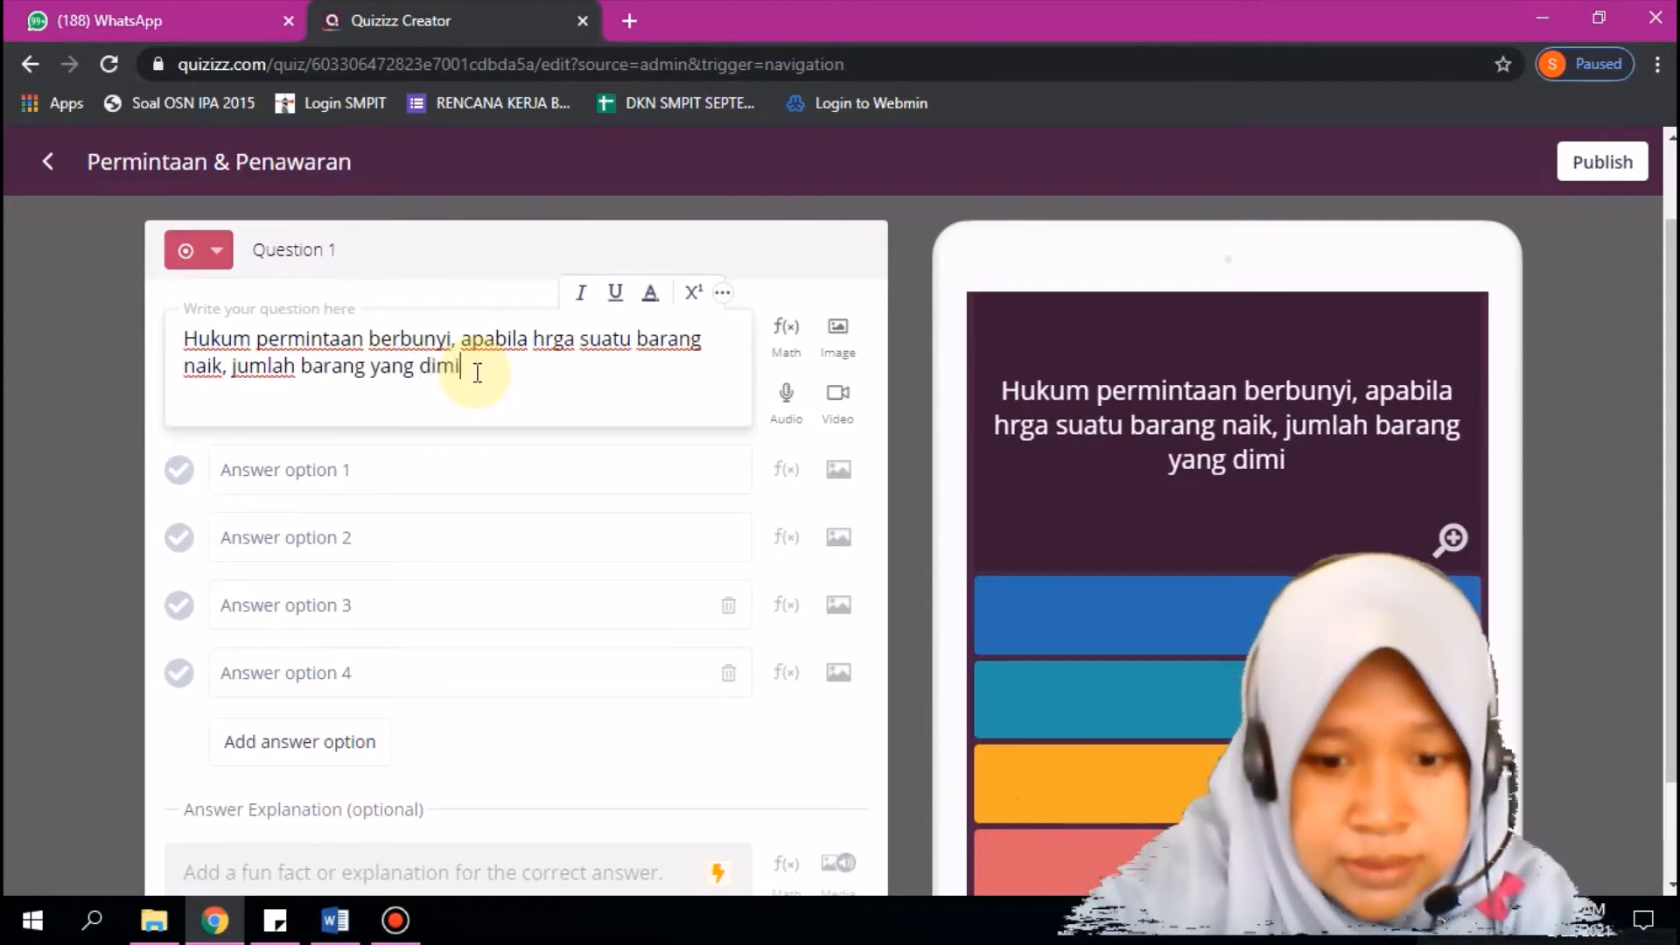
text(nta kan)
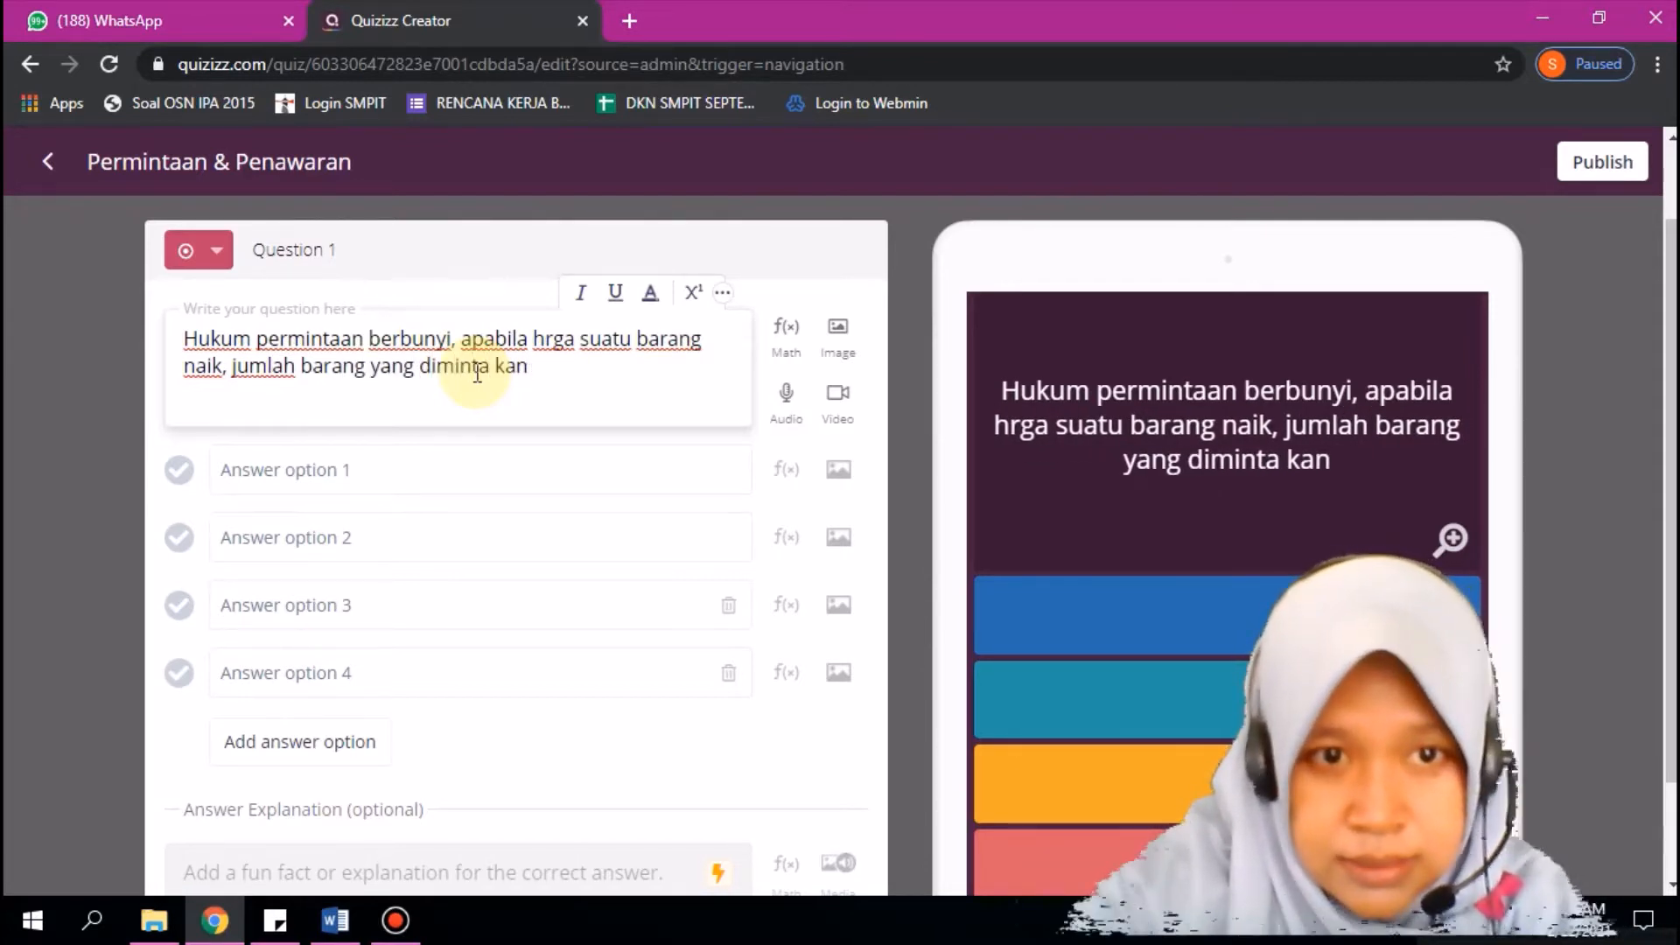
key(BackSpace)
key(BackSpace)
key(BackSpace)
text(akan)
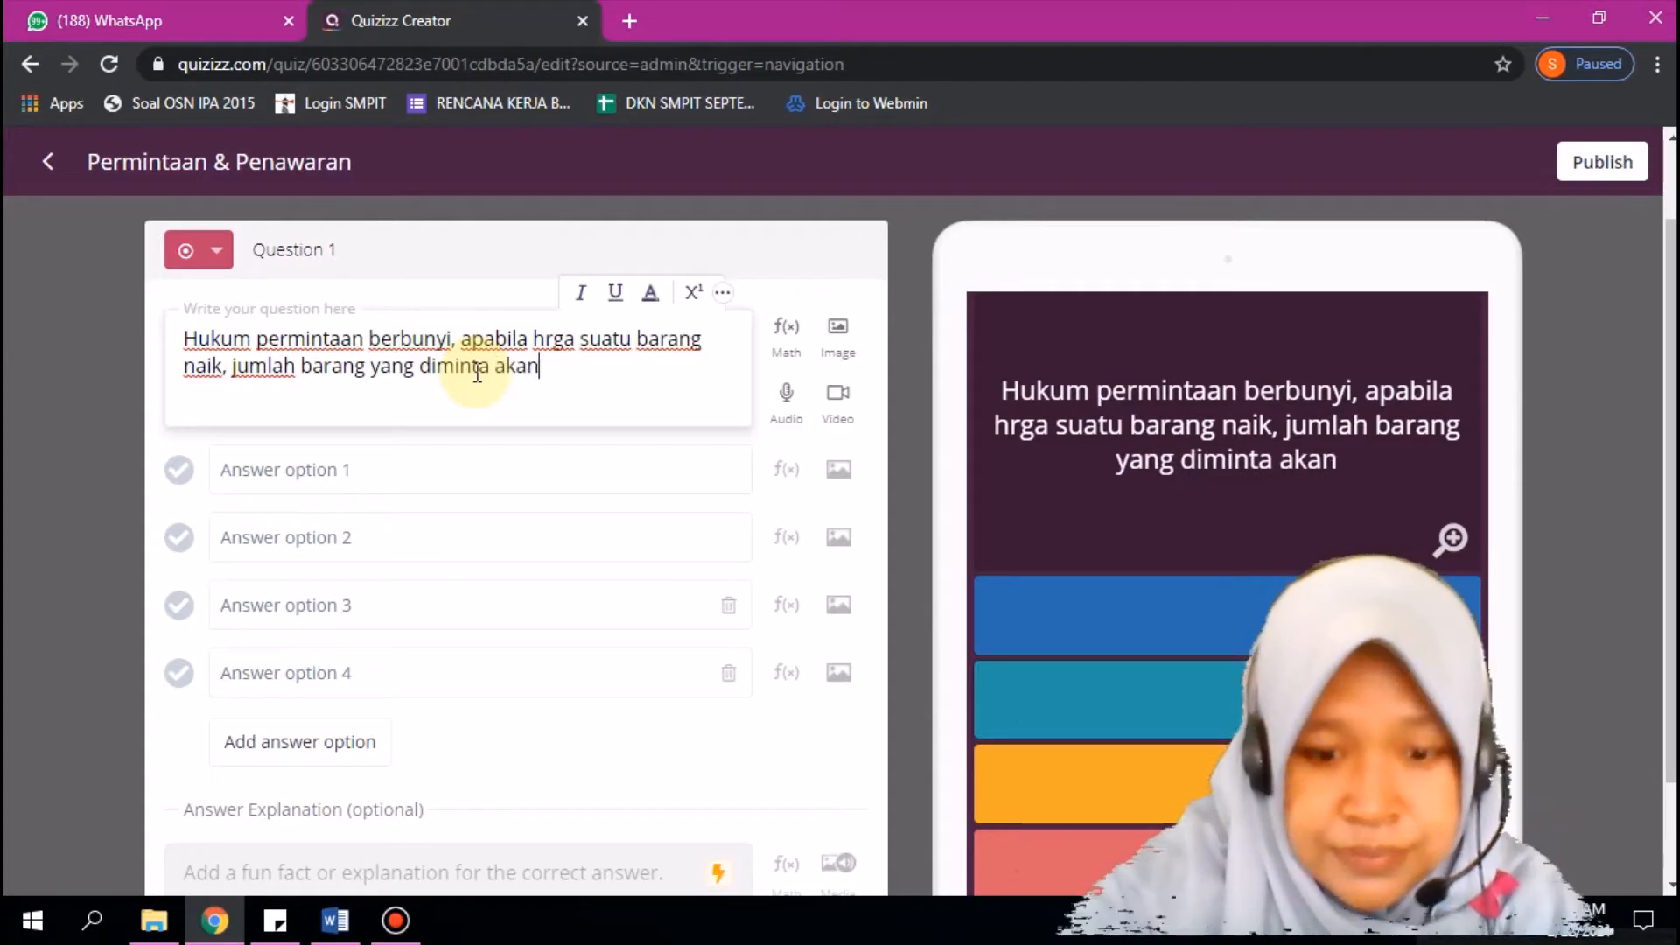
text(... .)
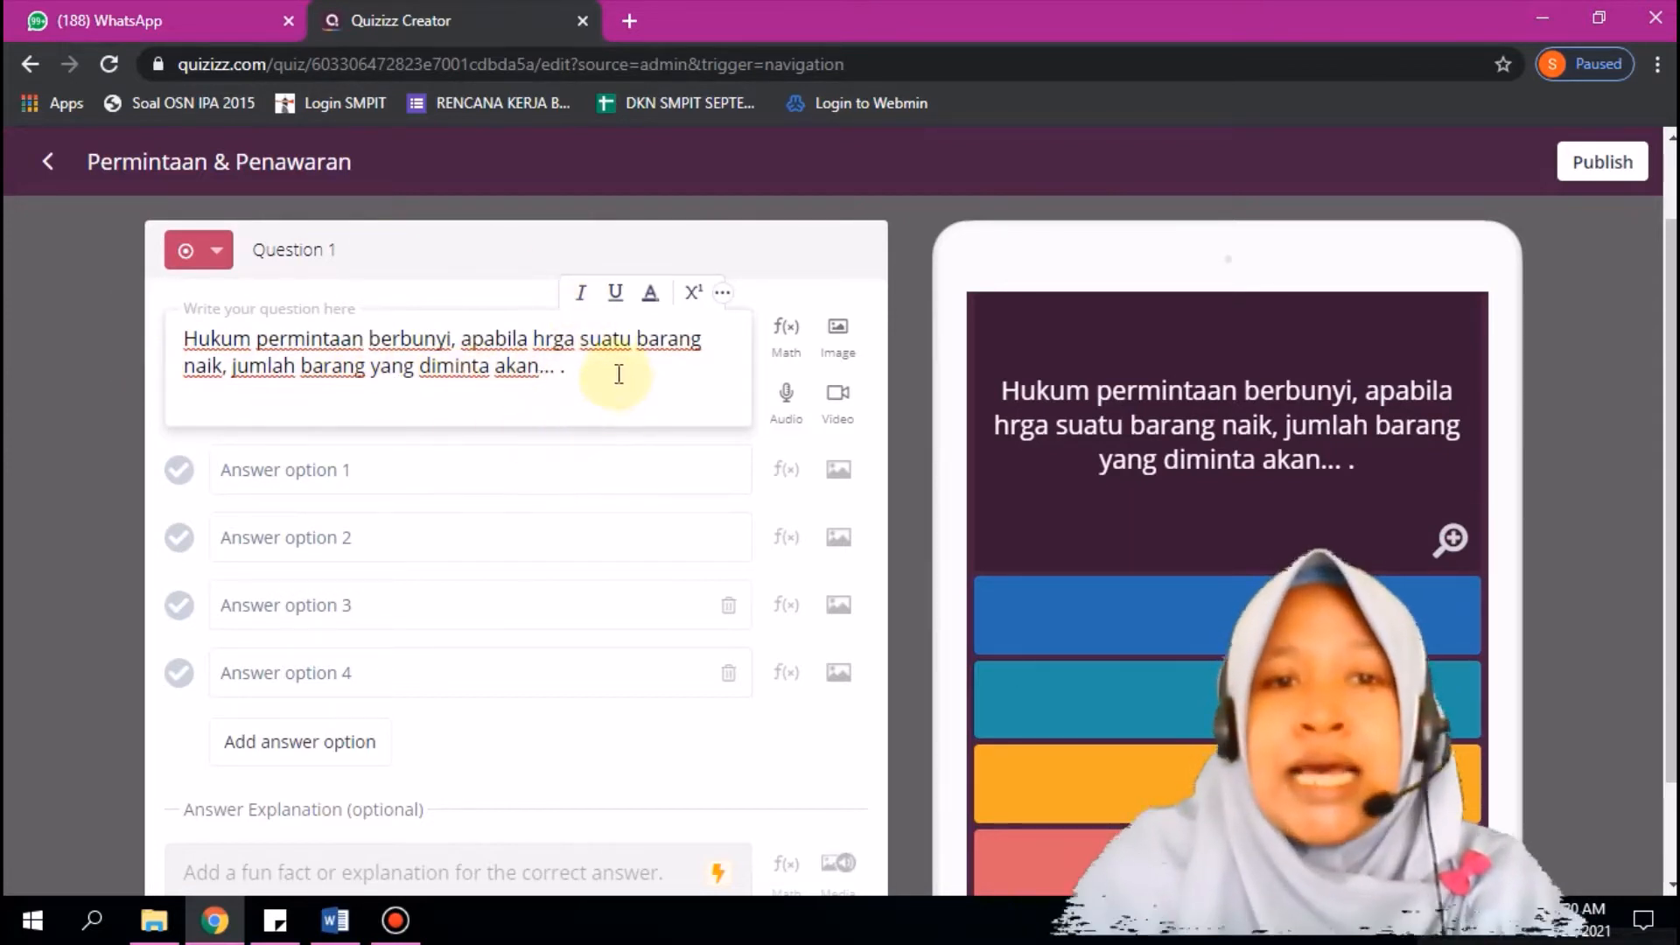
Step: Format the entire question text as italic, underlined and red
drag(590, 373, 151, 354)
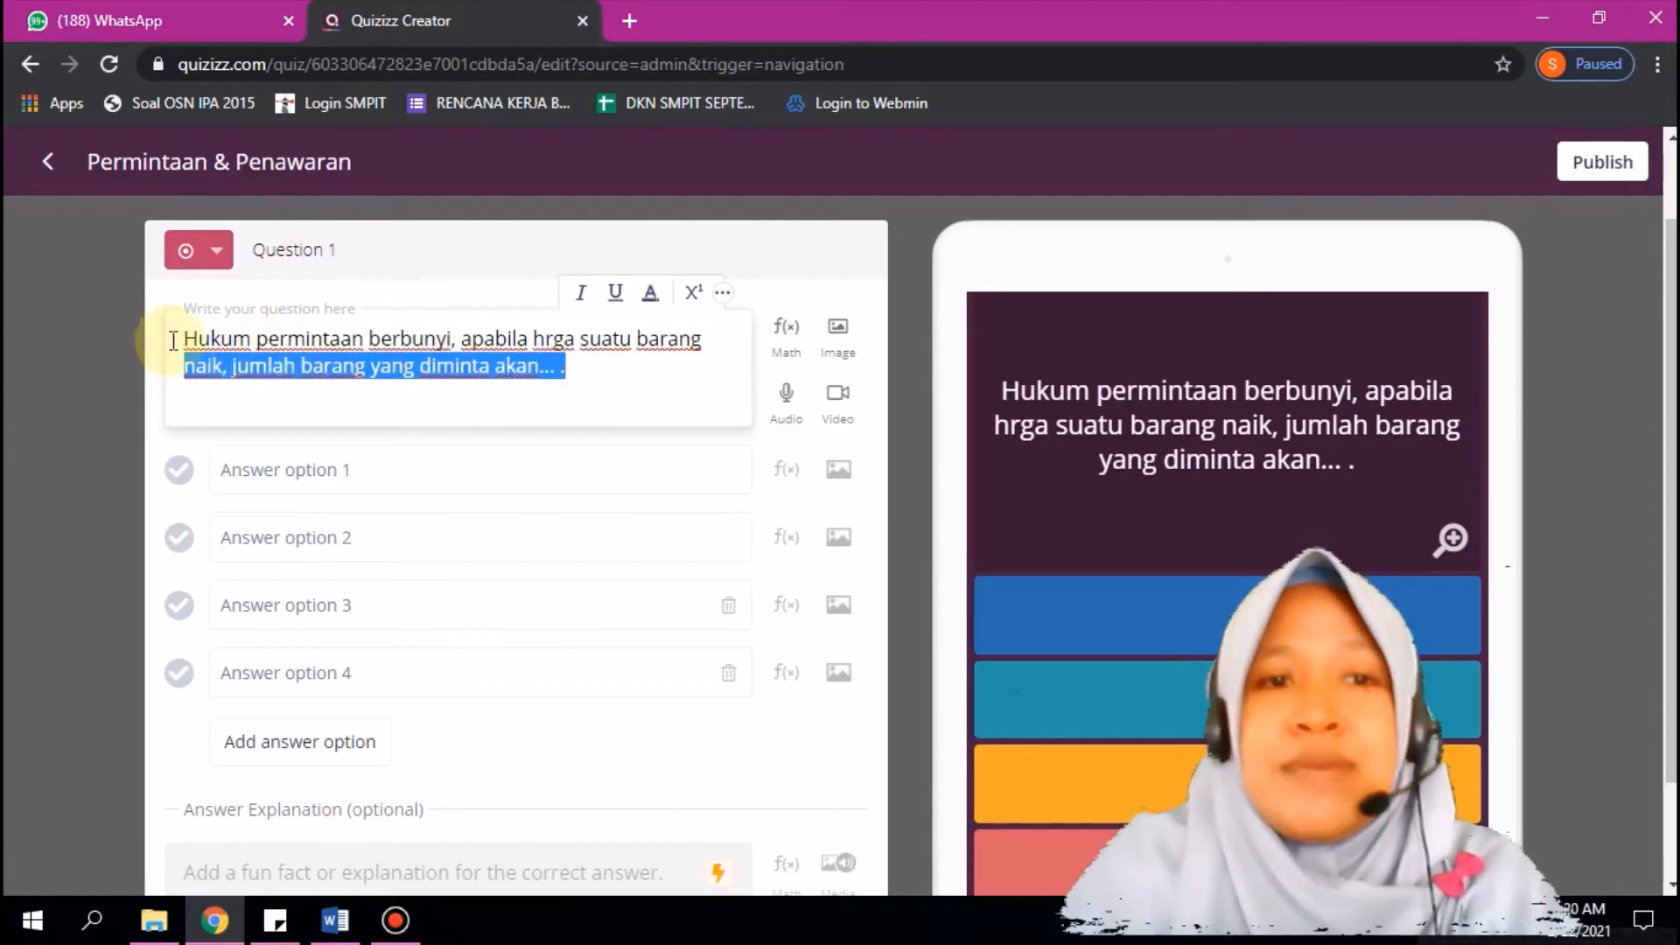
drag(571, 377, 168, 339)
click(579, 294)
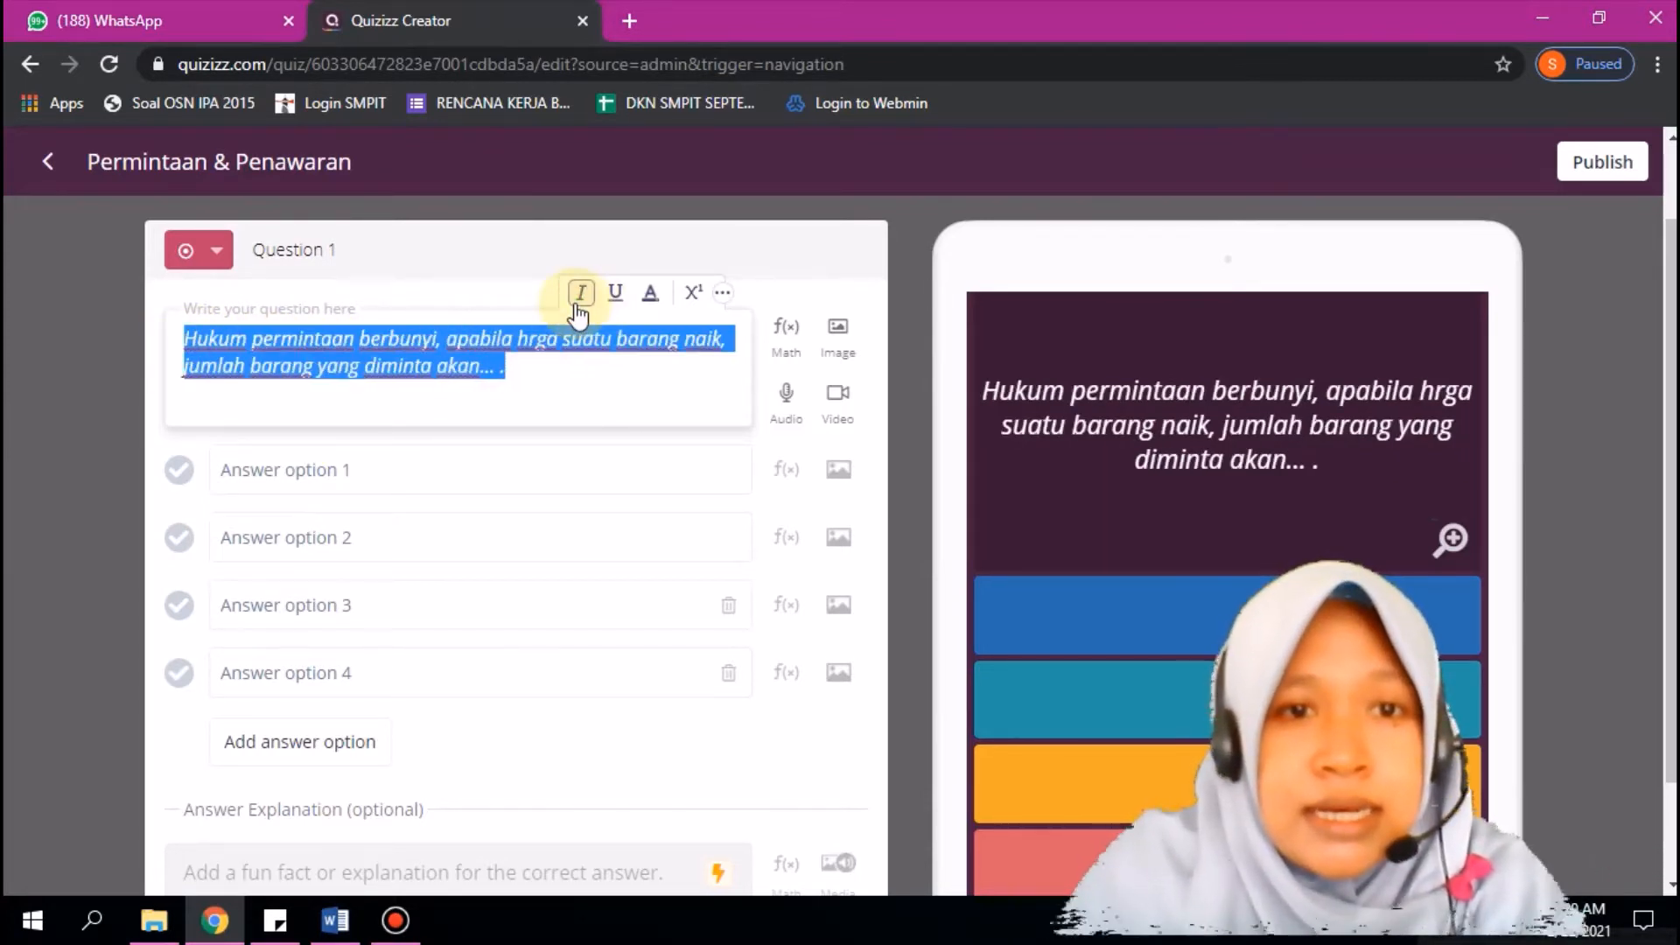
click(553, 371)
drag(349, 361, 190, 339)
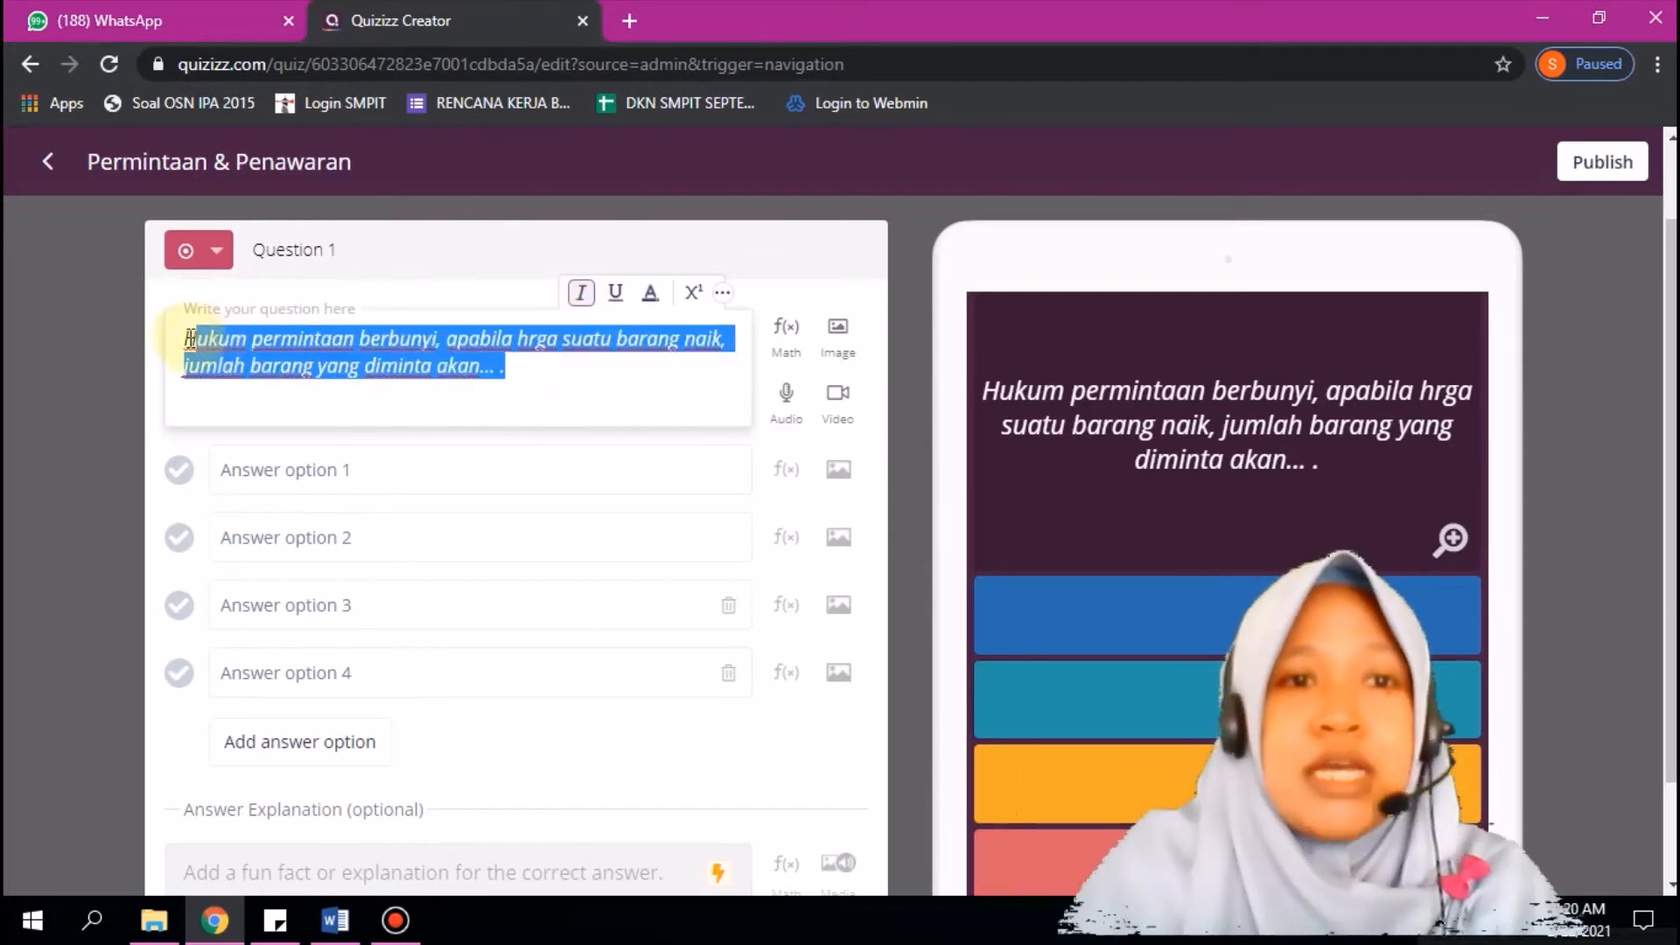
click(616, 297)
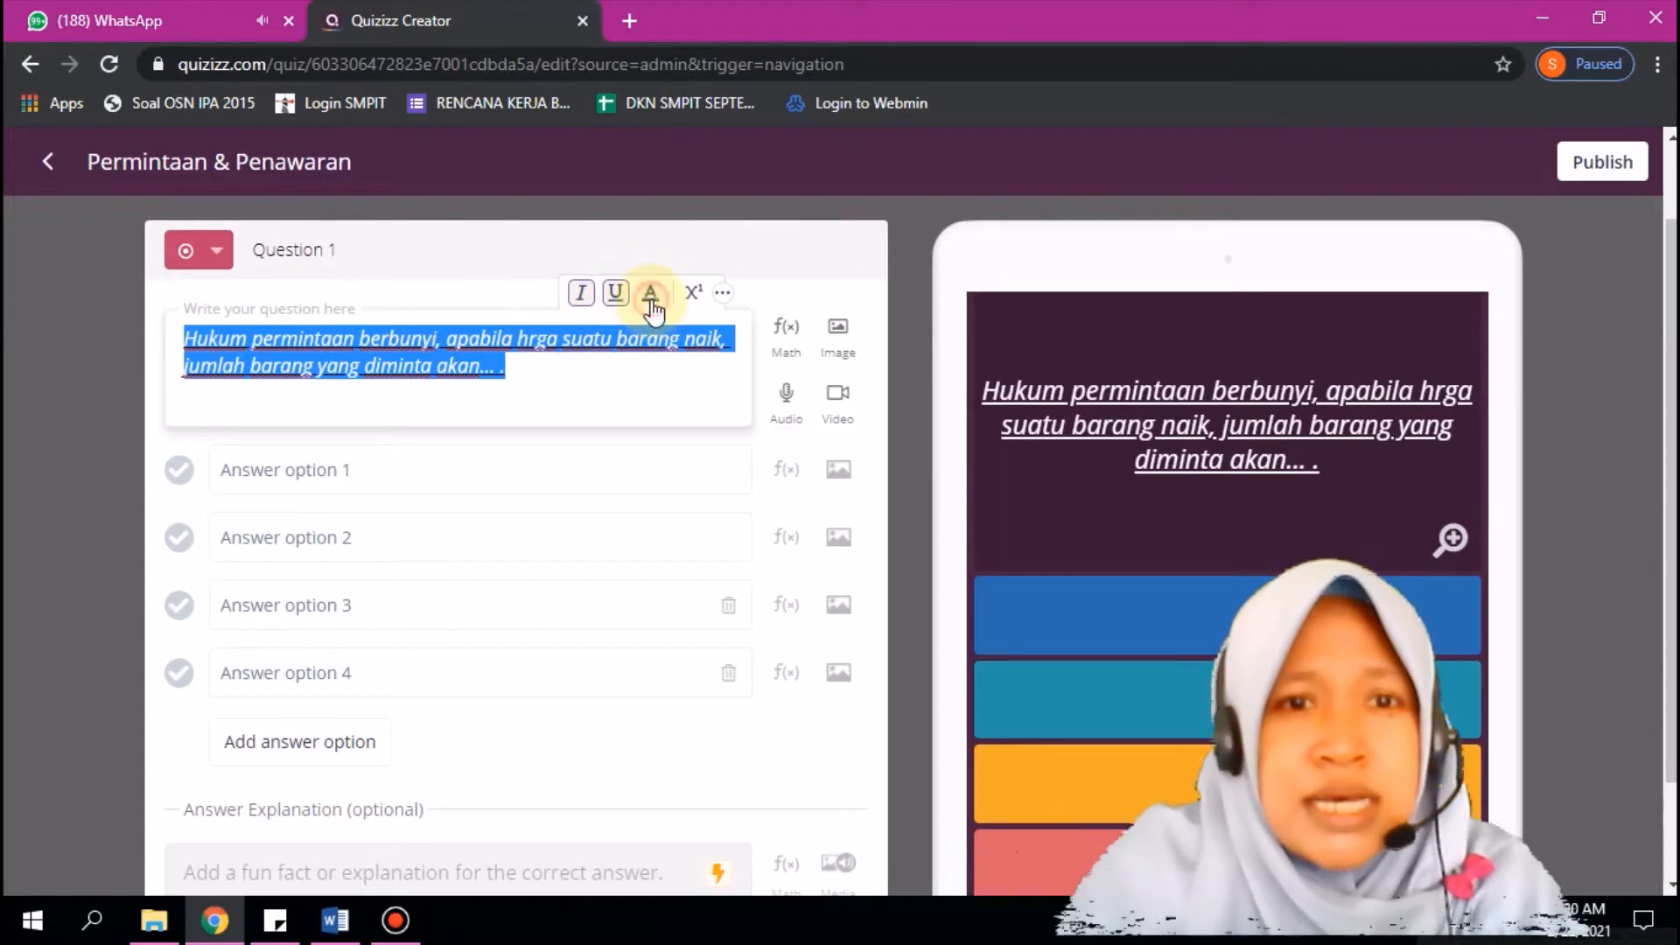
click(650, 297)
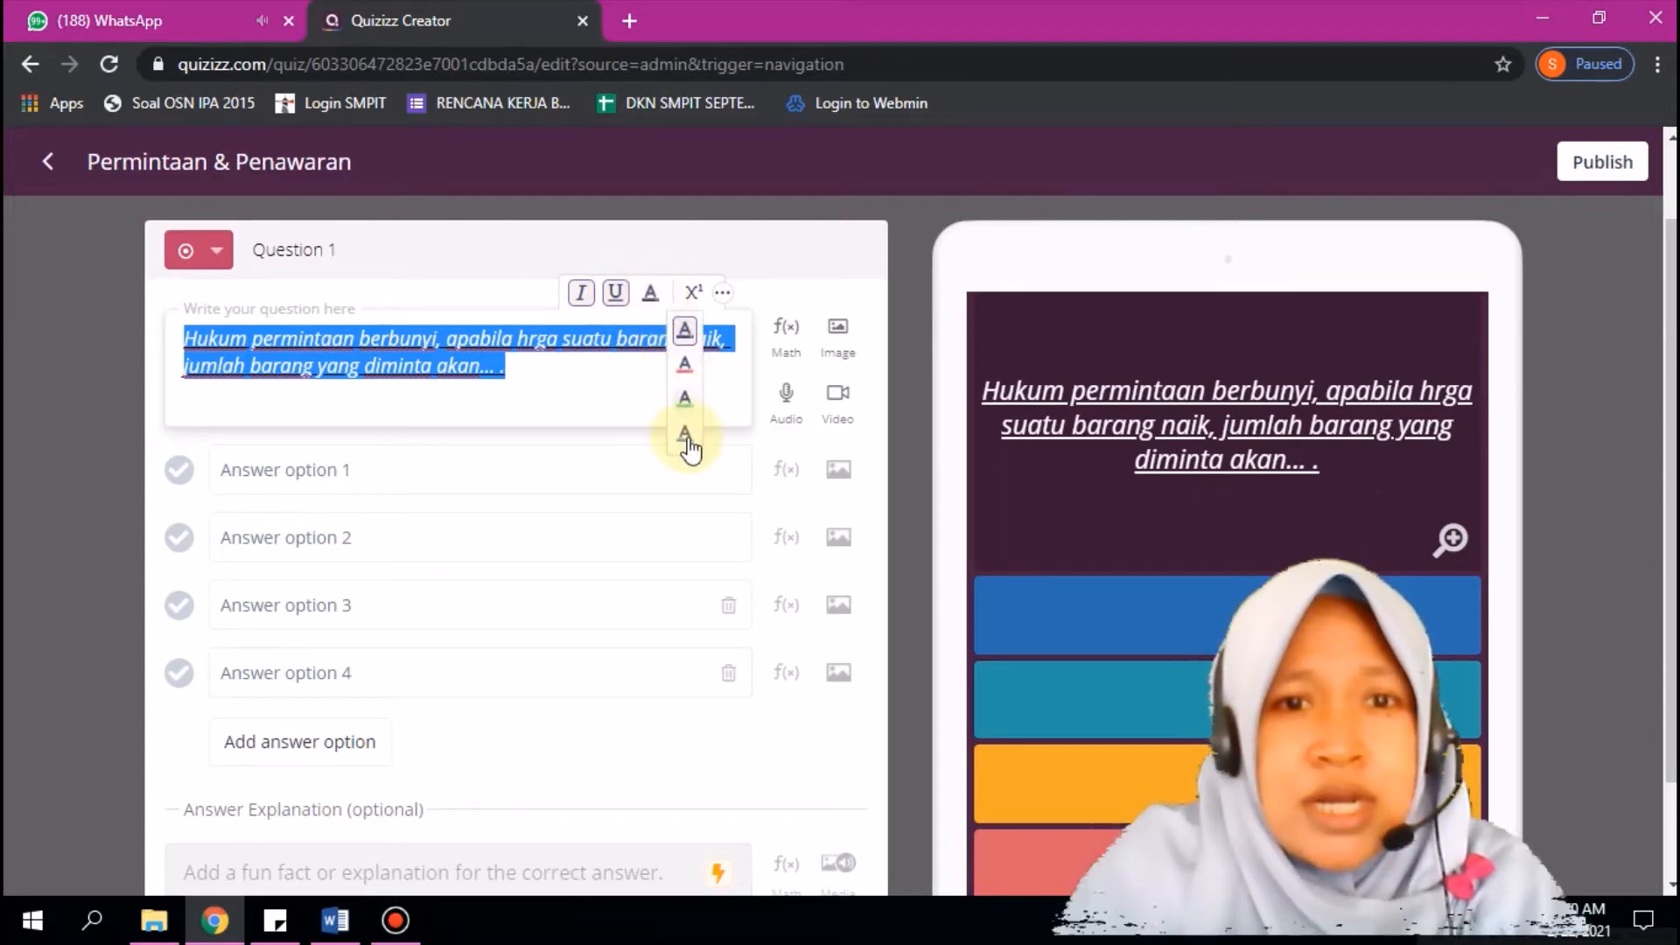
click(684, 364)
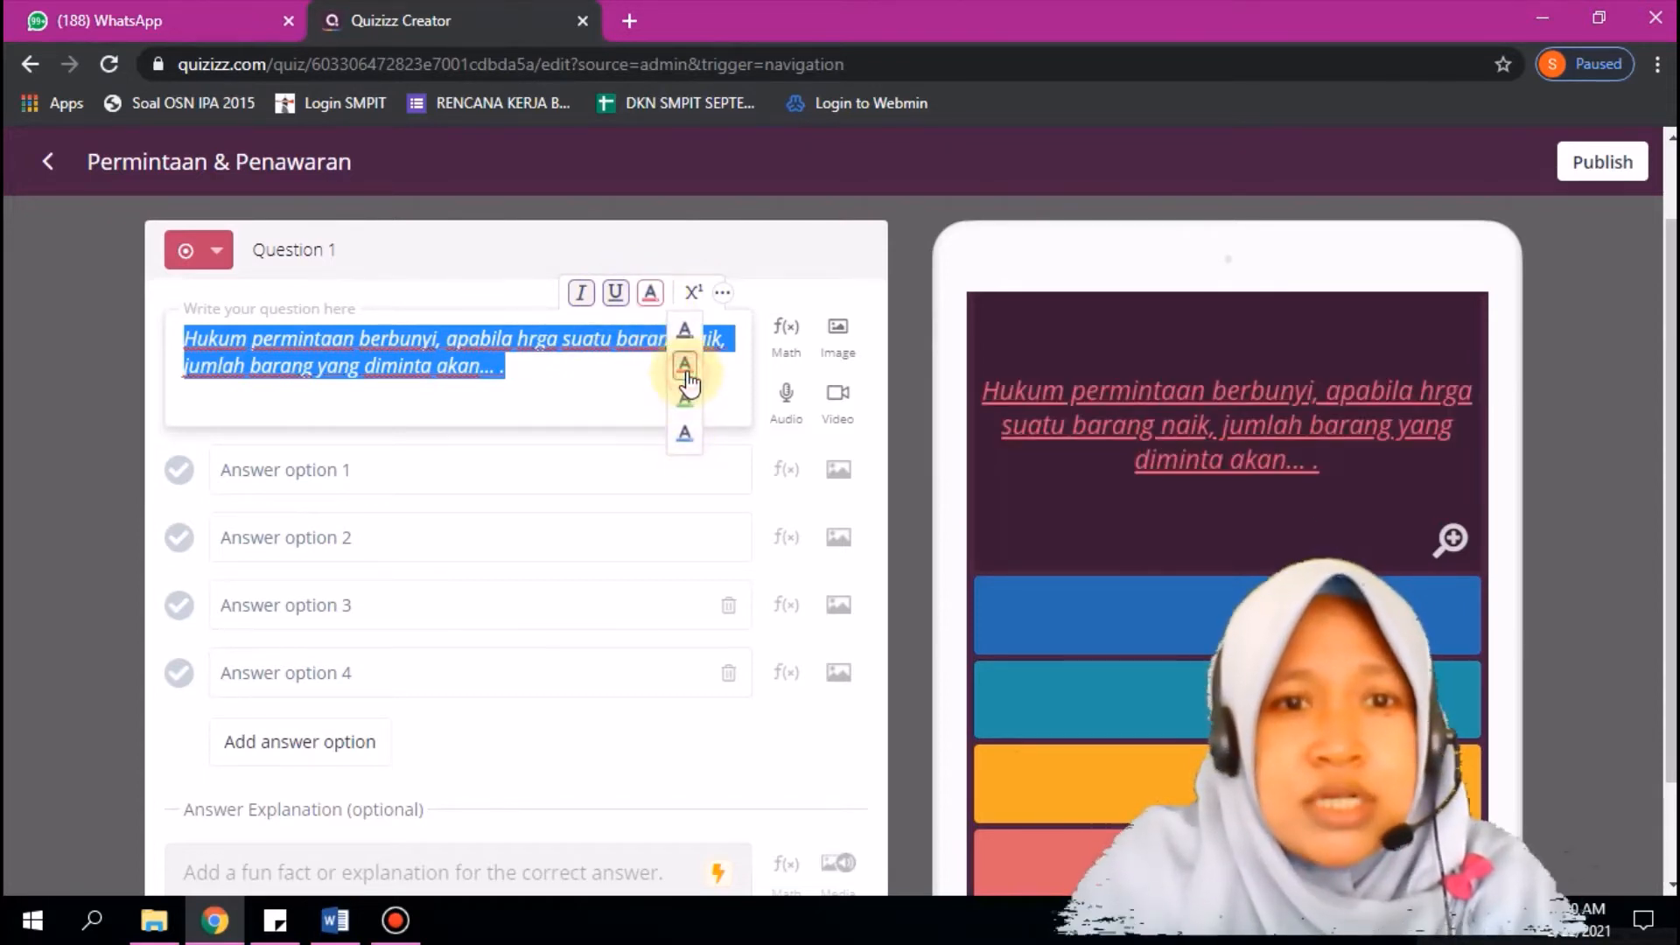
Step: Restore the question text's default colour and remove its italic and underline formatting
click(581, 386)
drag(560, 371, 175, 330)
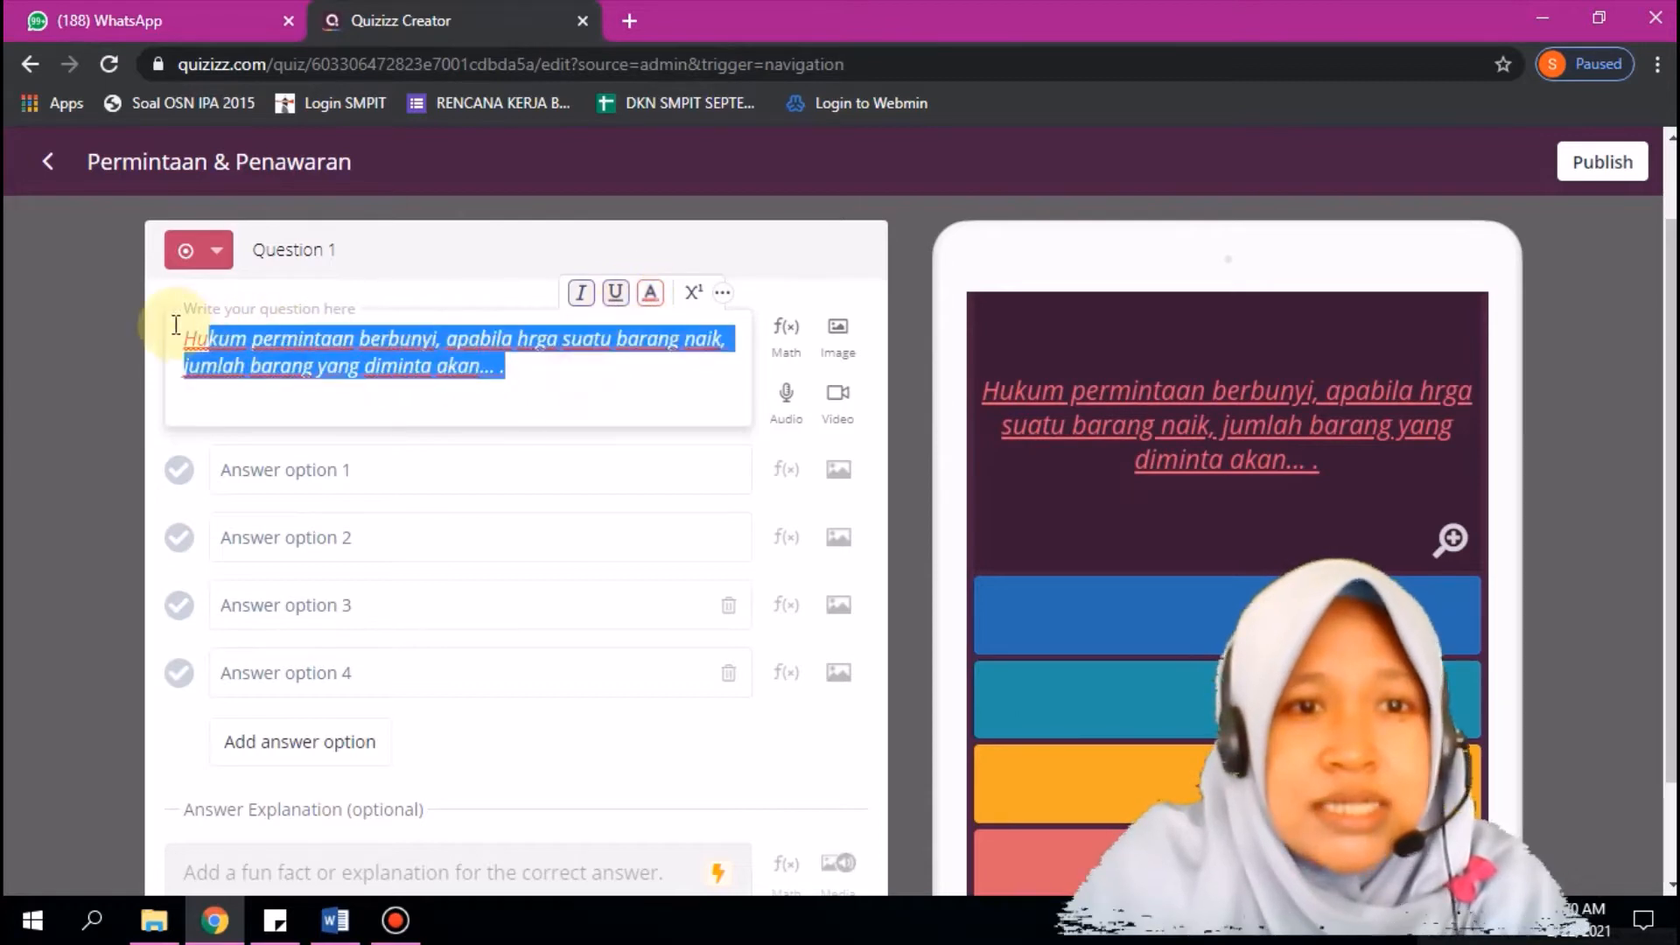
click(651, 293)
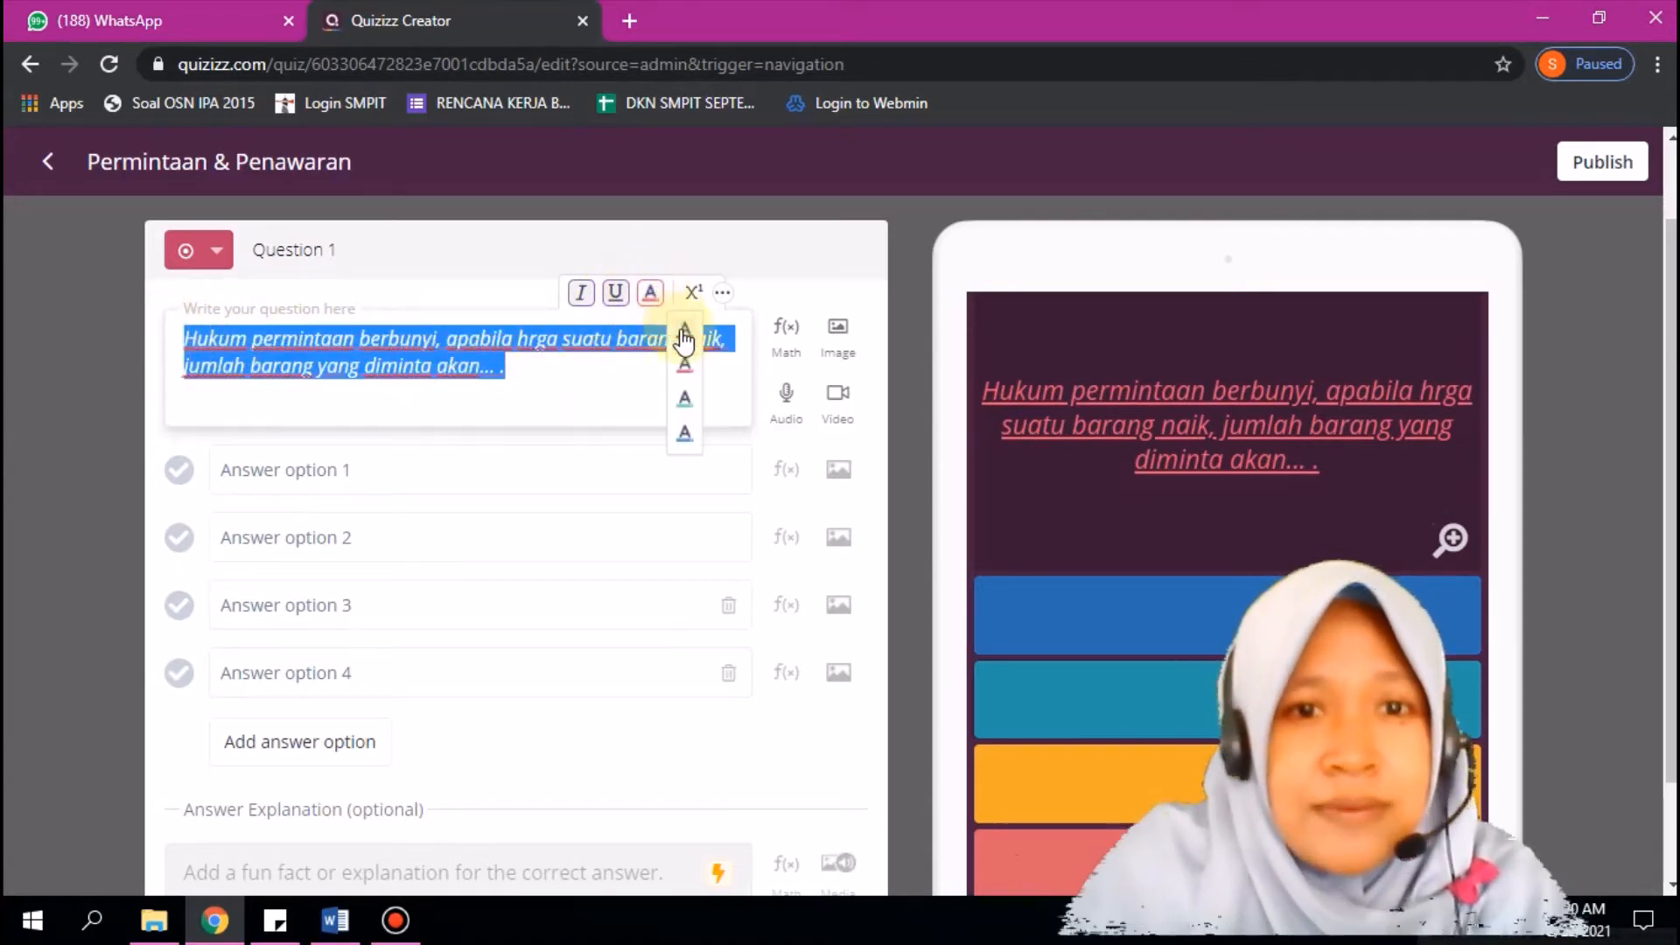
click(680, 322)
click(580, 293)
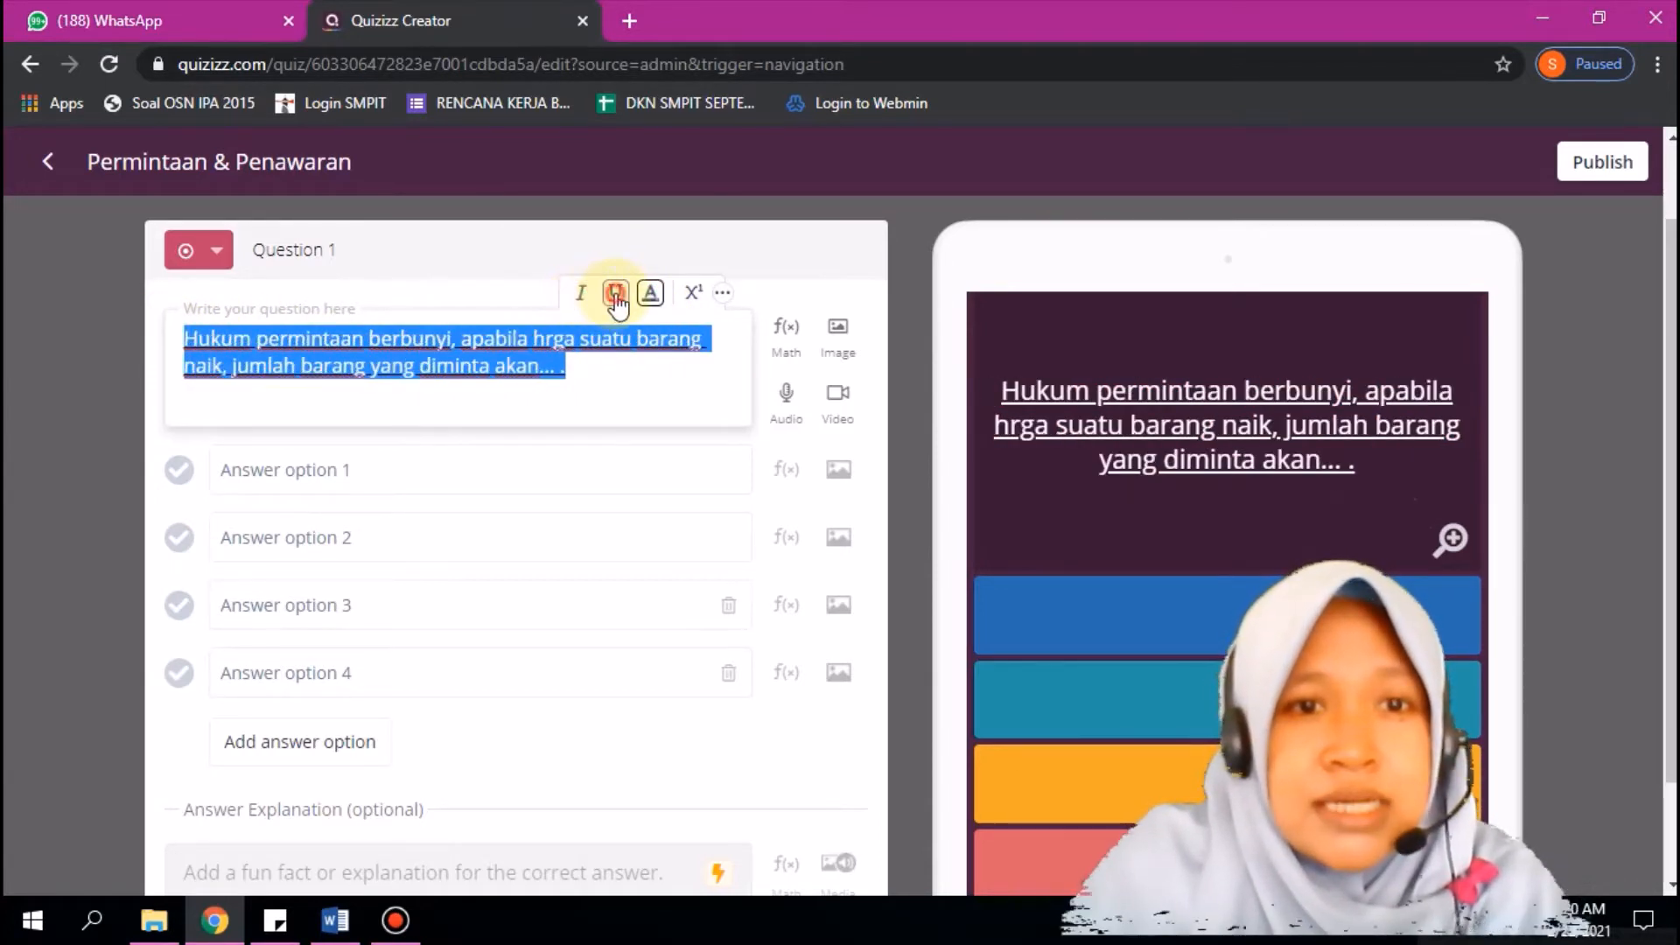
click(616, 292)
click(705, 392)
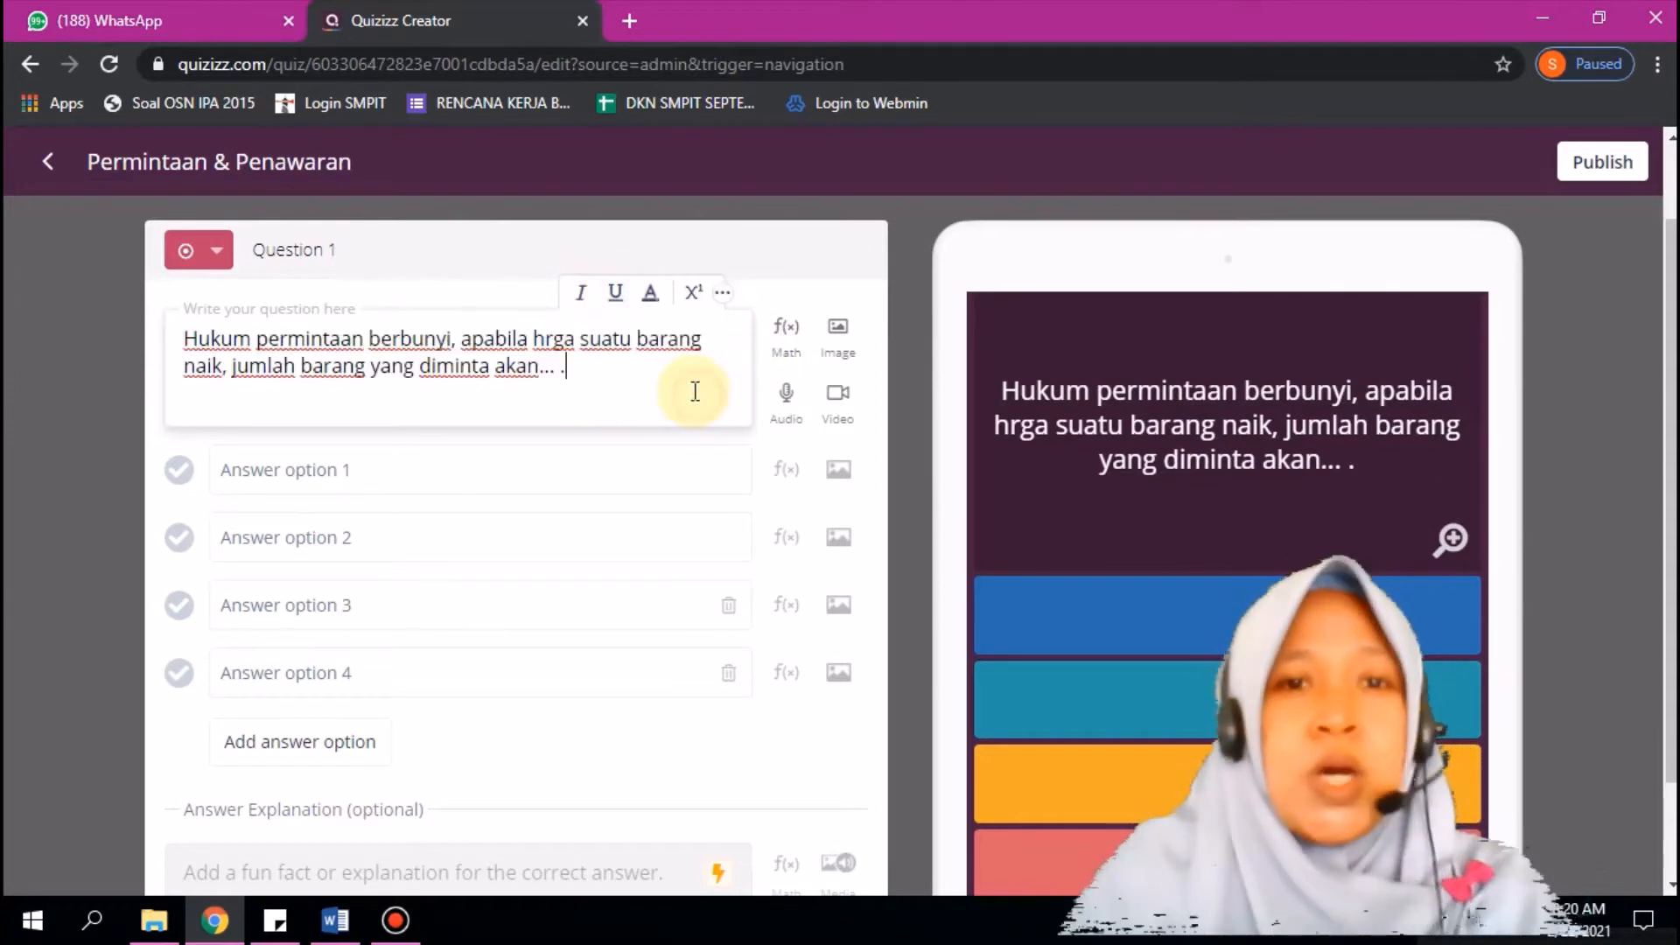
click(838, 331)
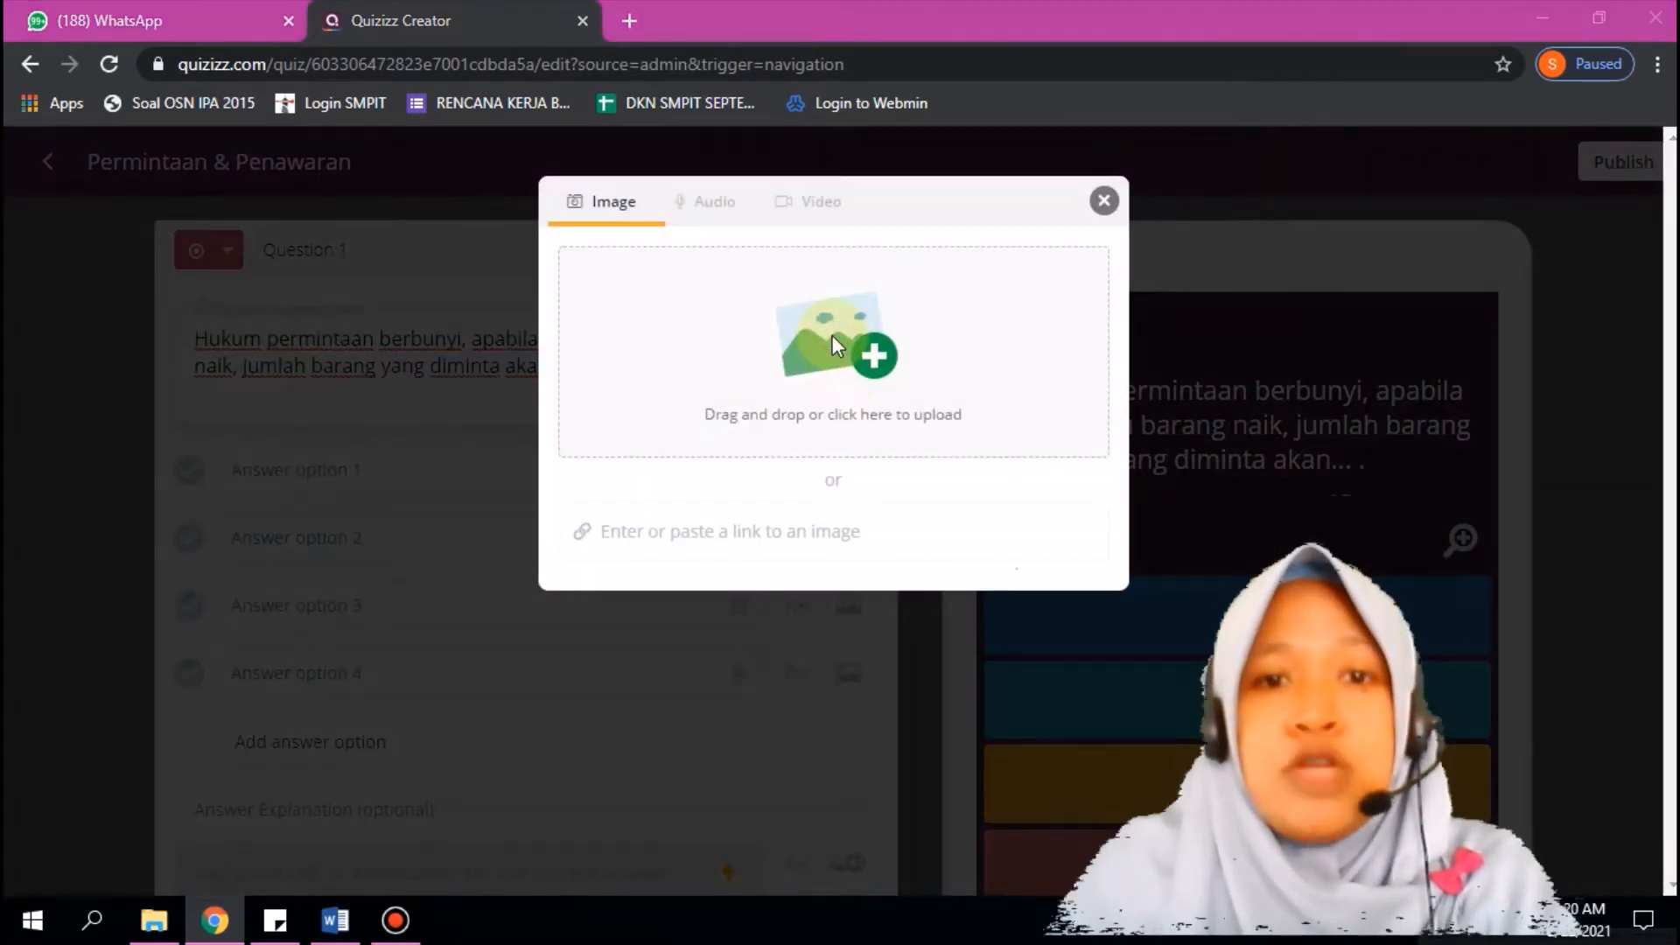
click(833, 343)
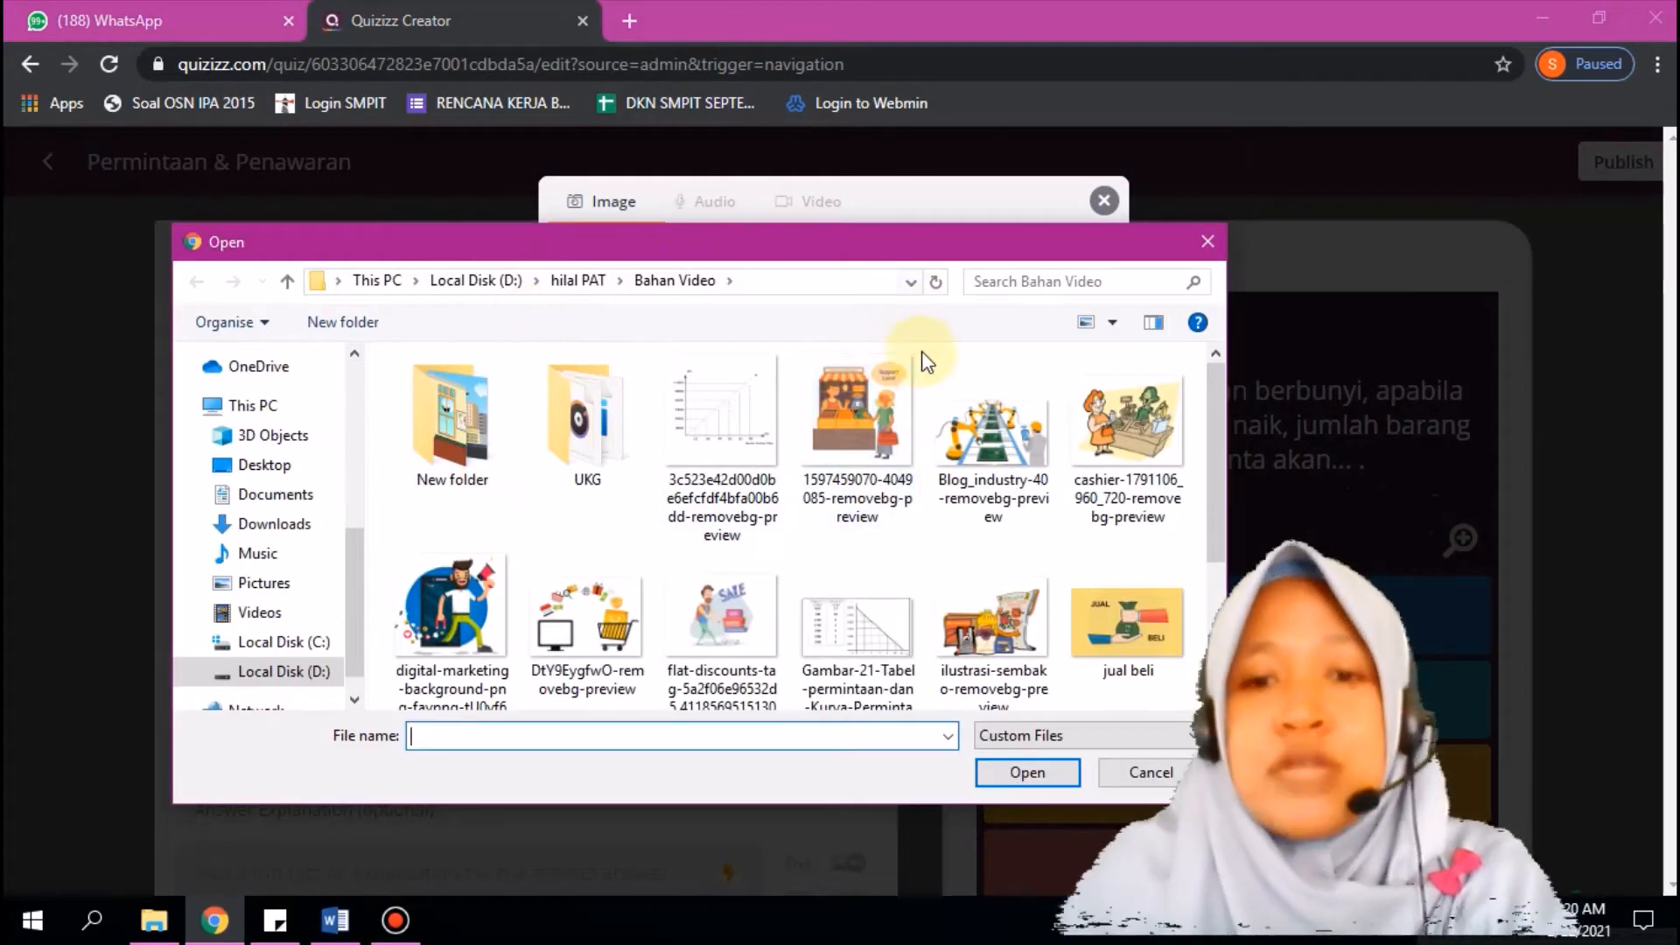
click(1133, 775)
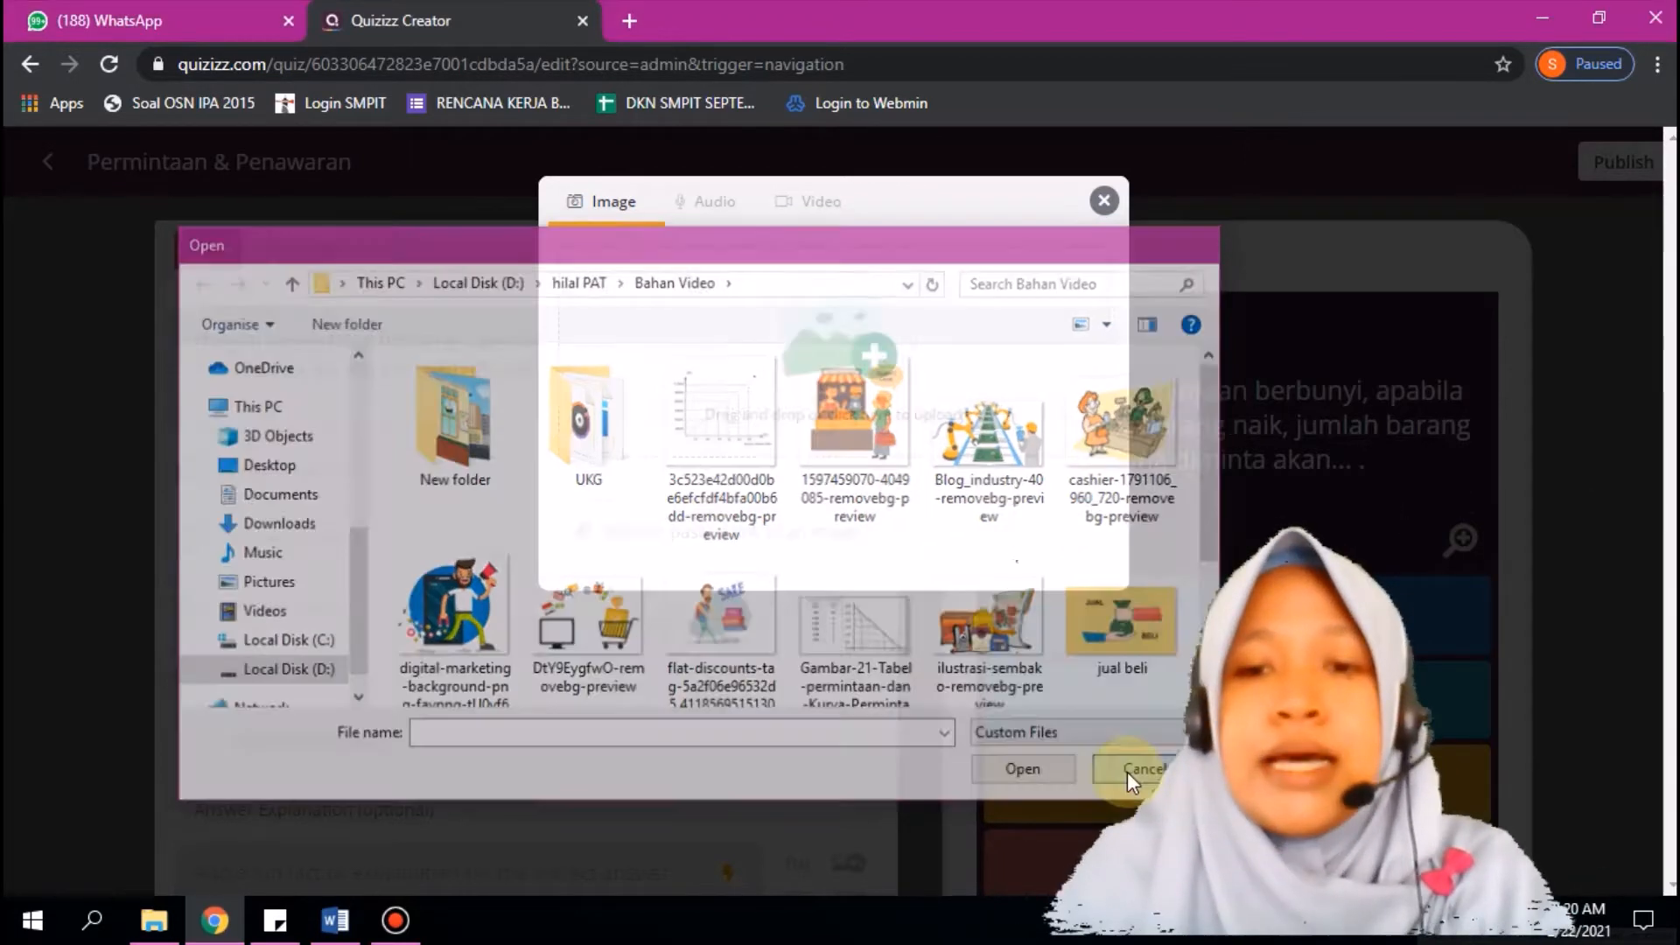
click(1104, 202)
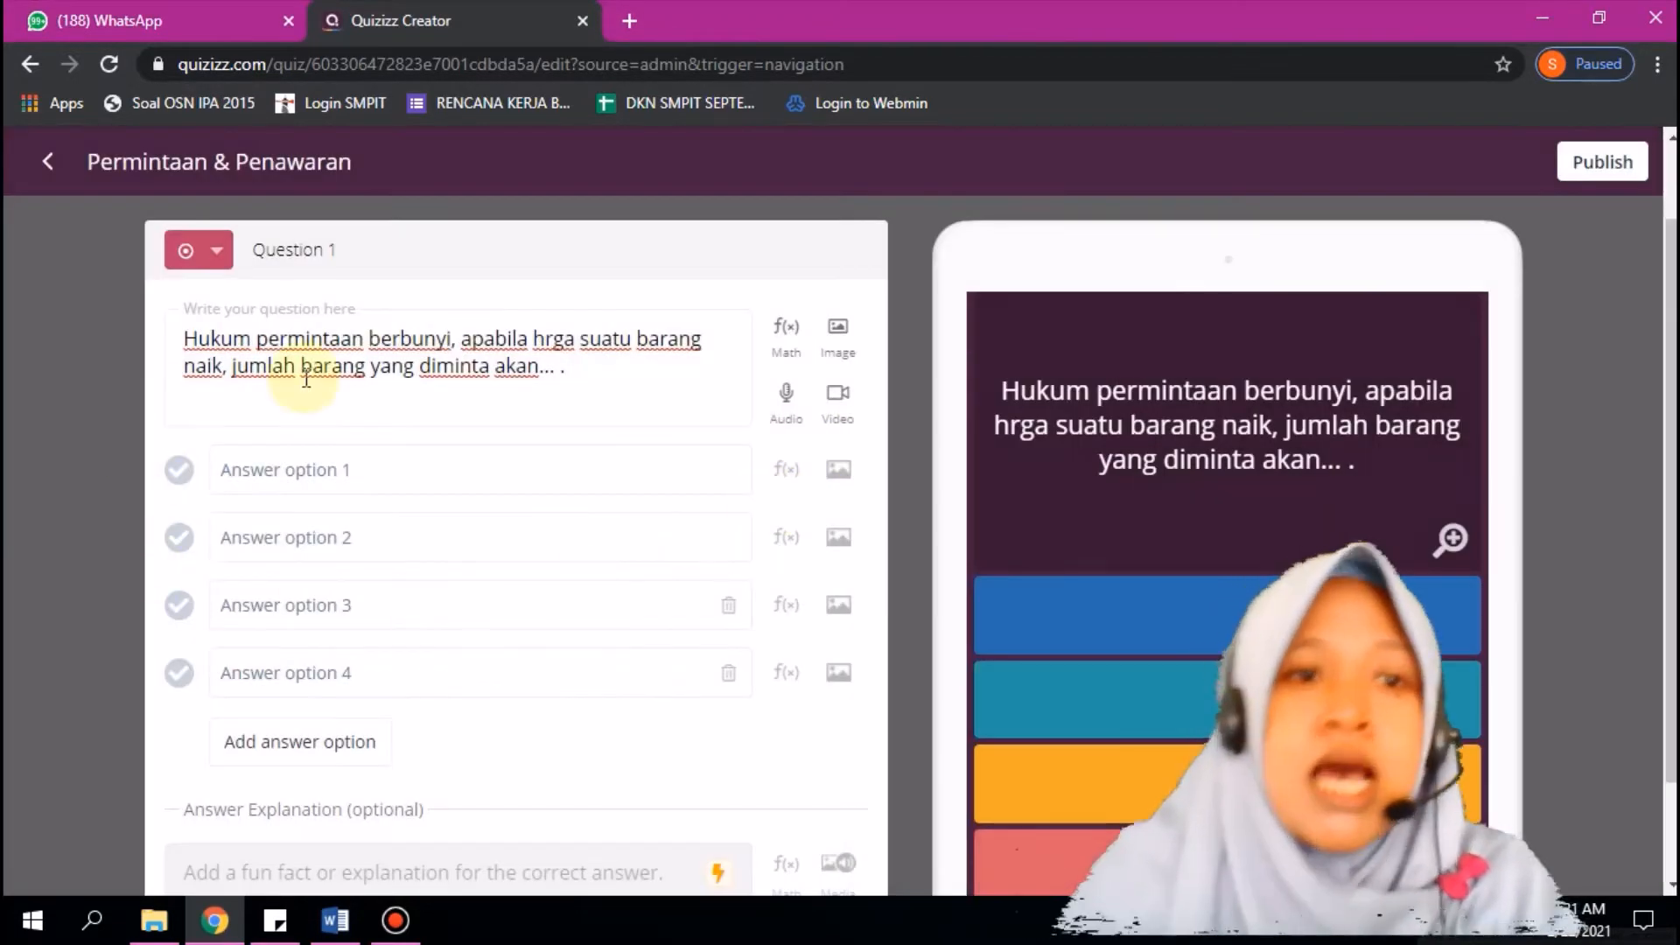
Step: Fill in the four answer options of question 1 as "Stabil", "Tetap", "Naik" and "Tutun"
click(325, 471)
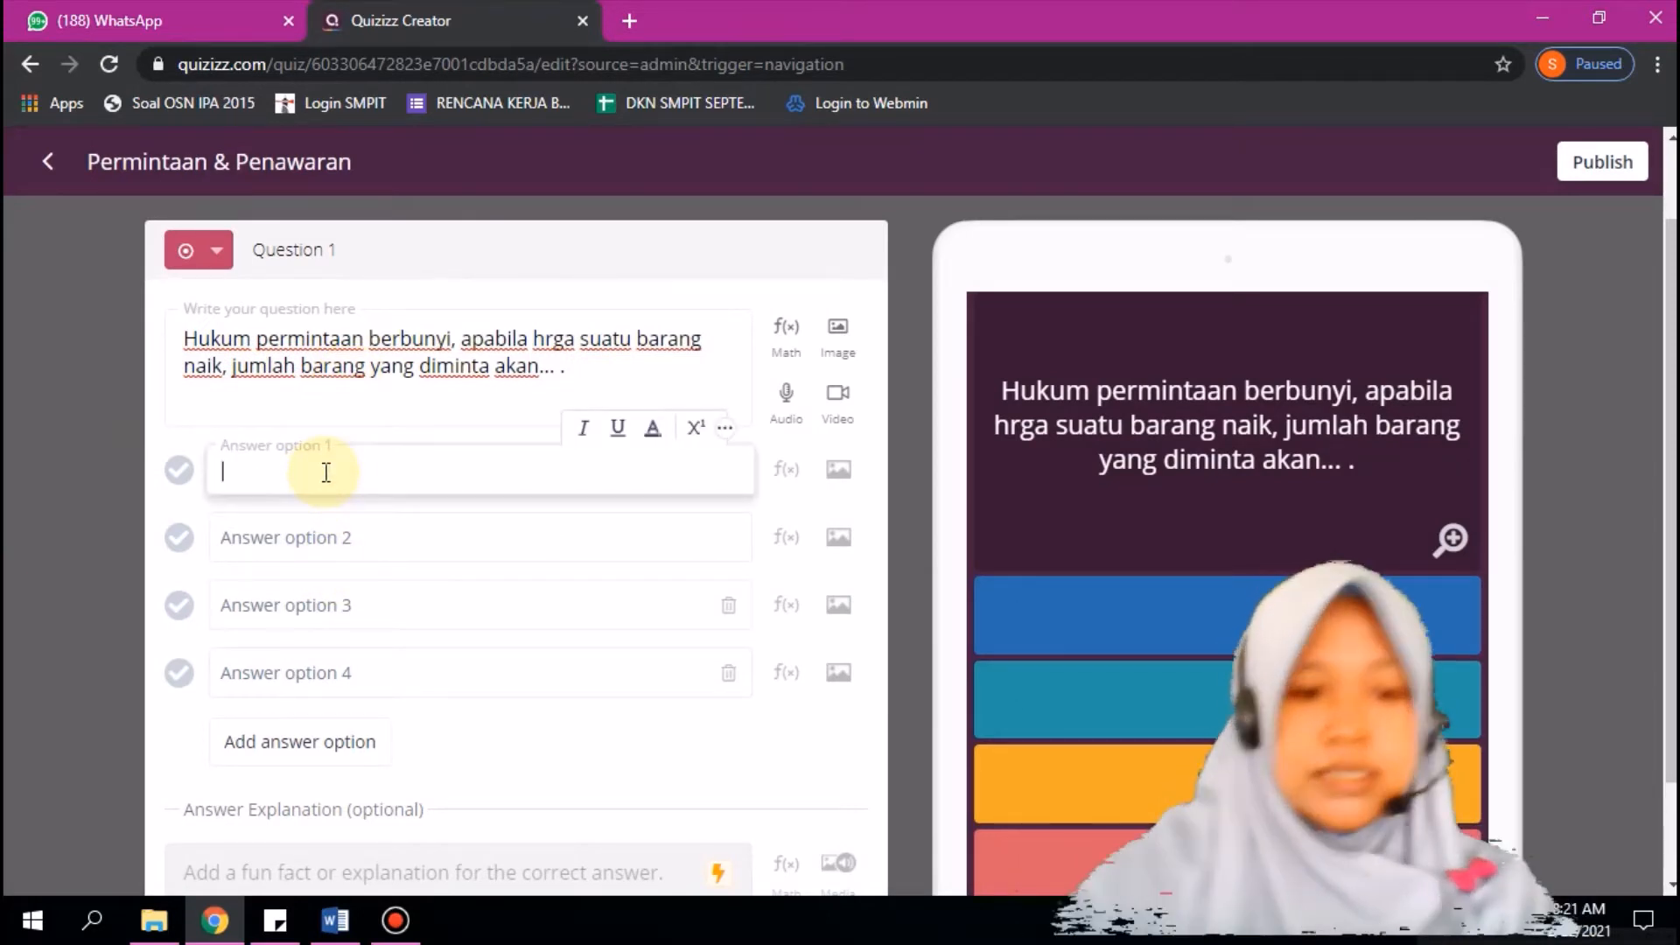
text(Stabil)
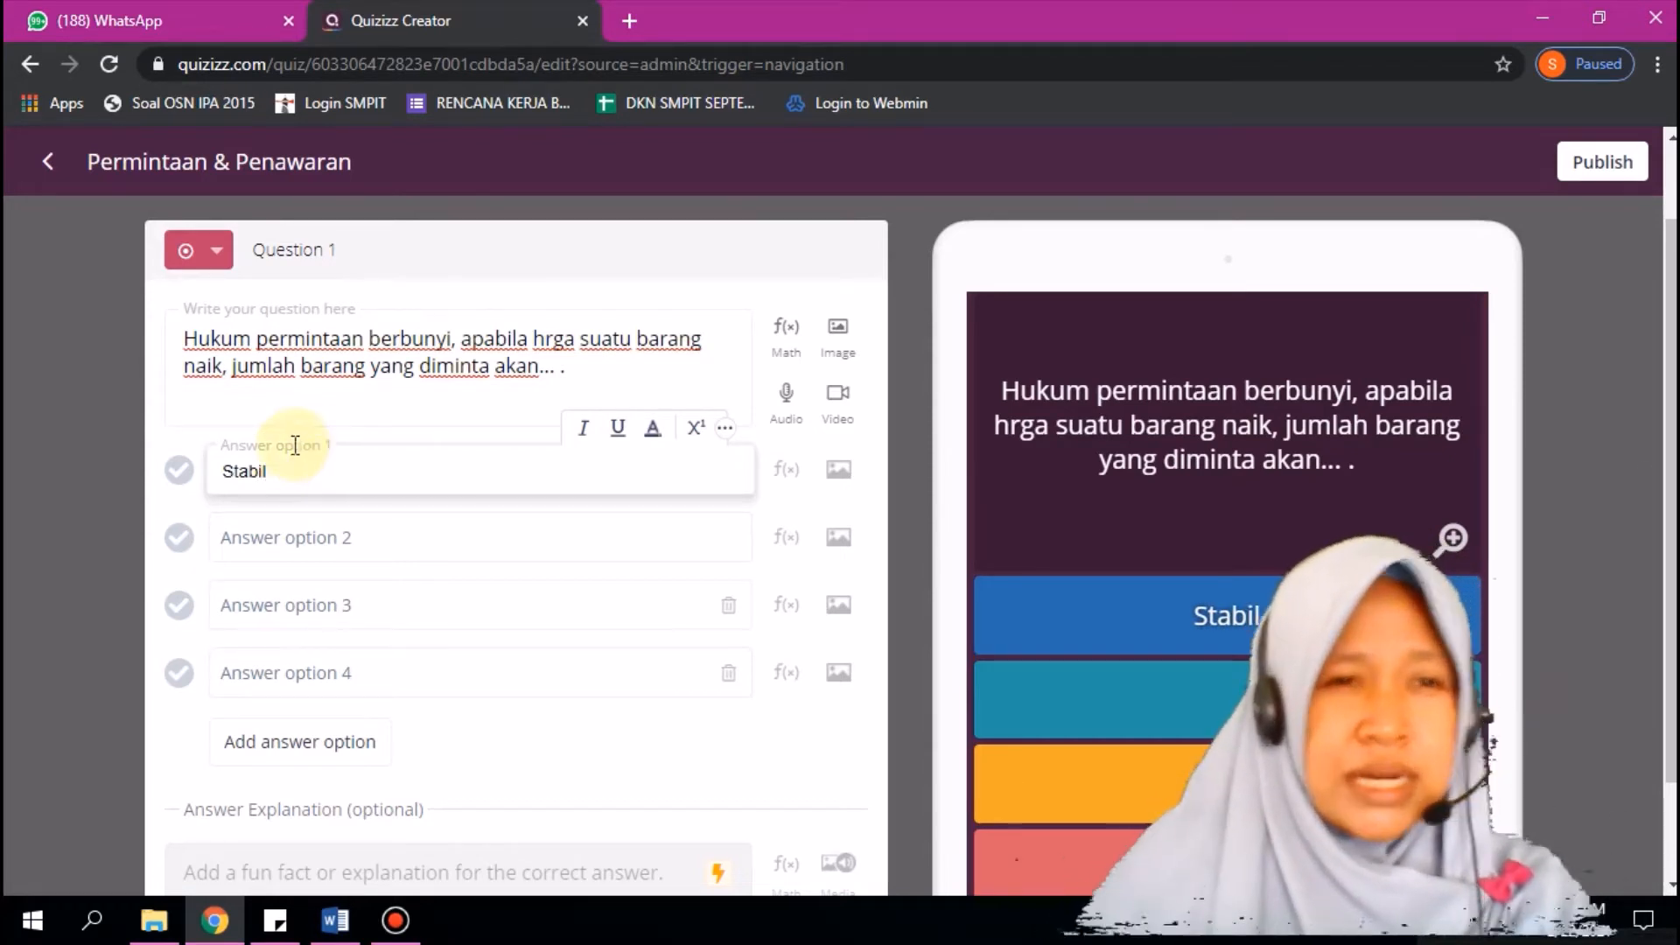
click(331, 537)
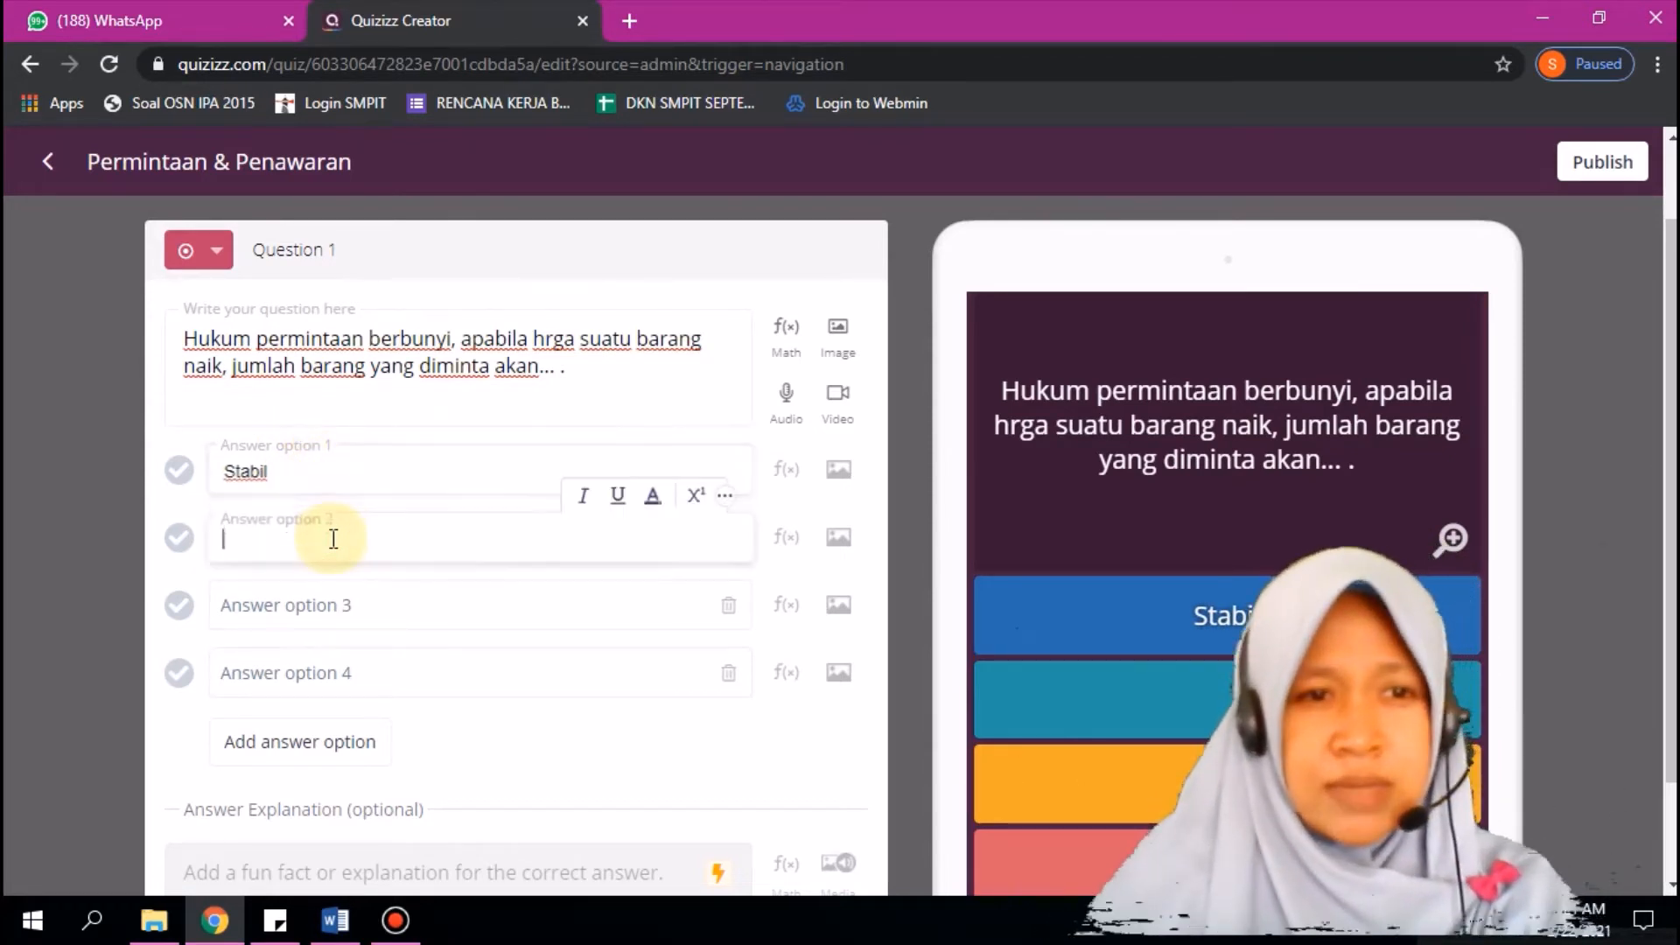
text(Tetap)
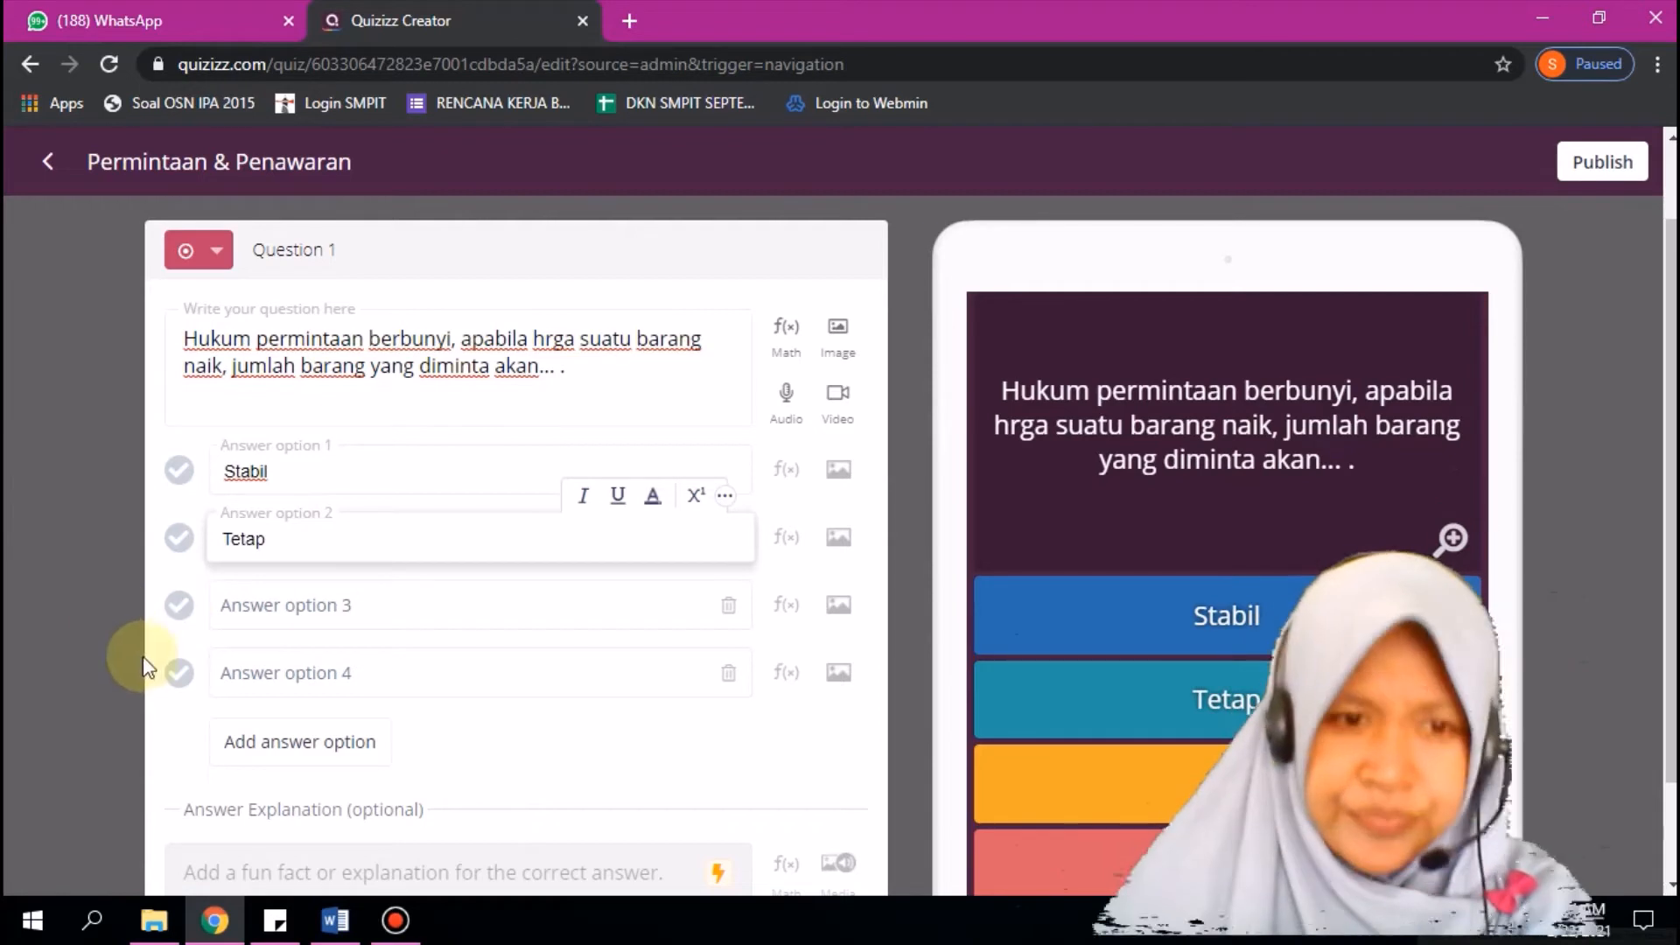
click(254, 602)
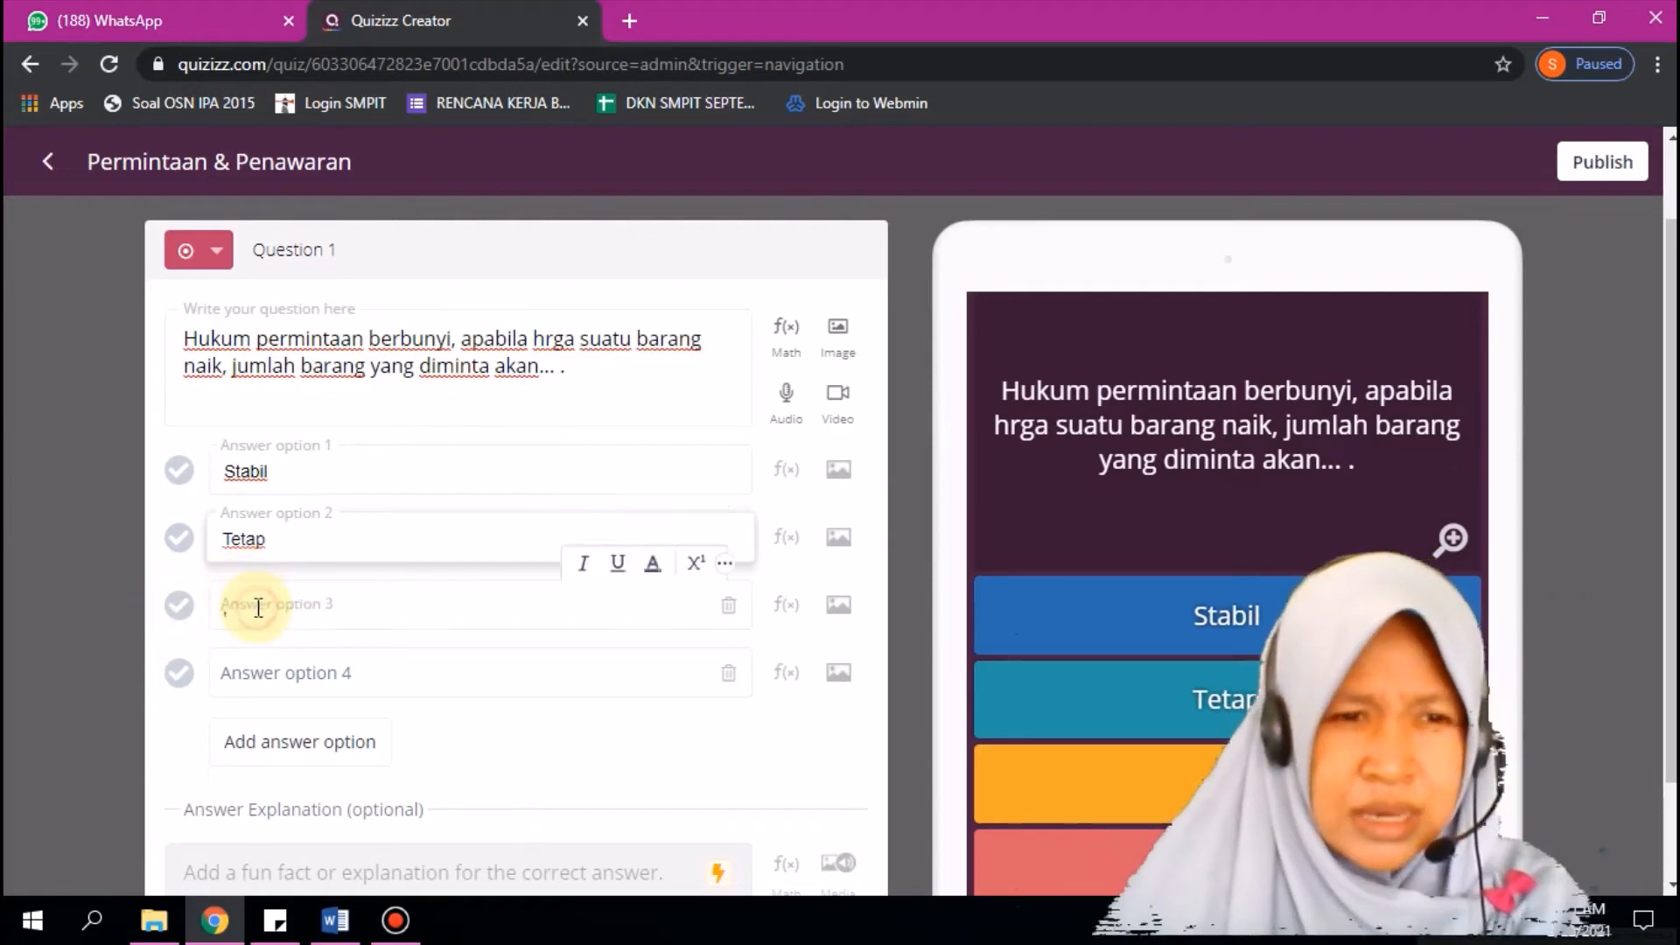
text(Naik)
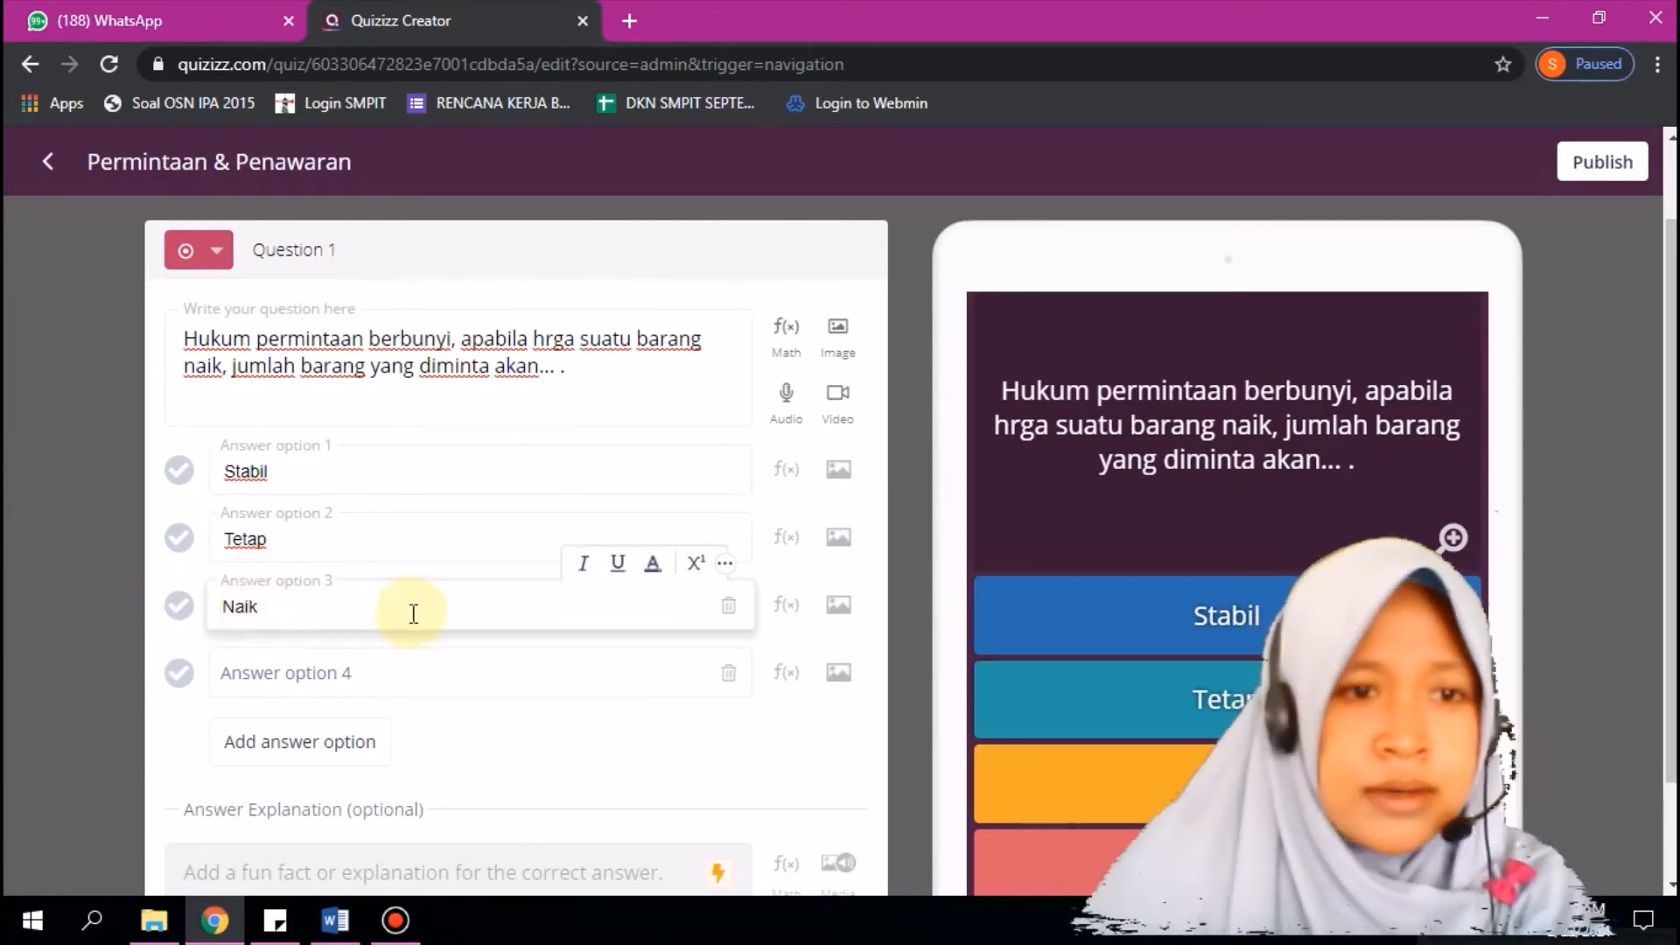
click(416, 671)
text(Tut)
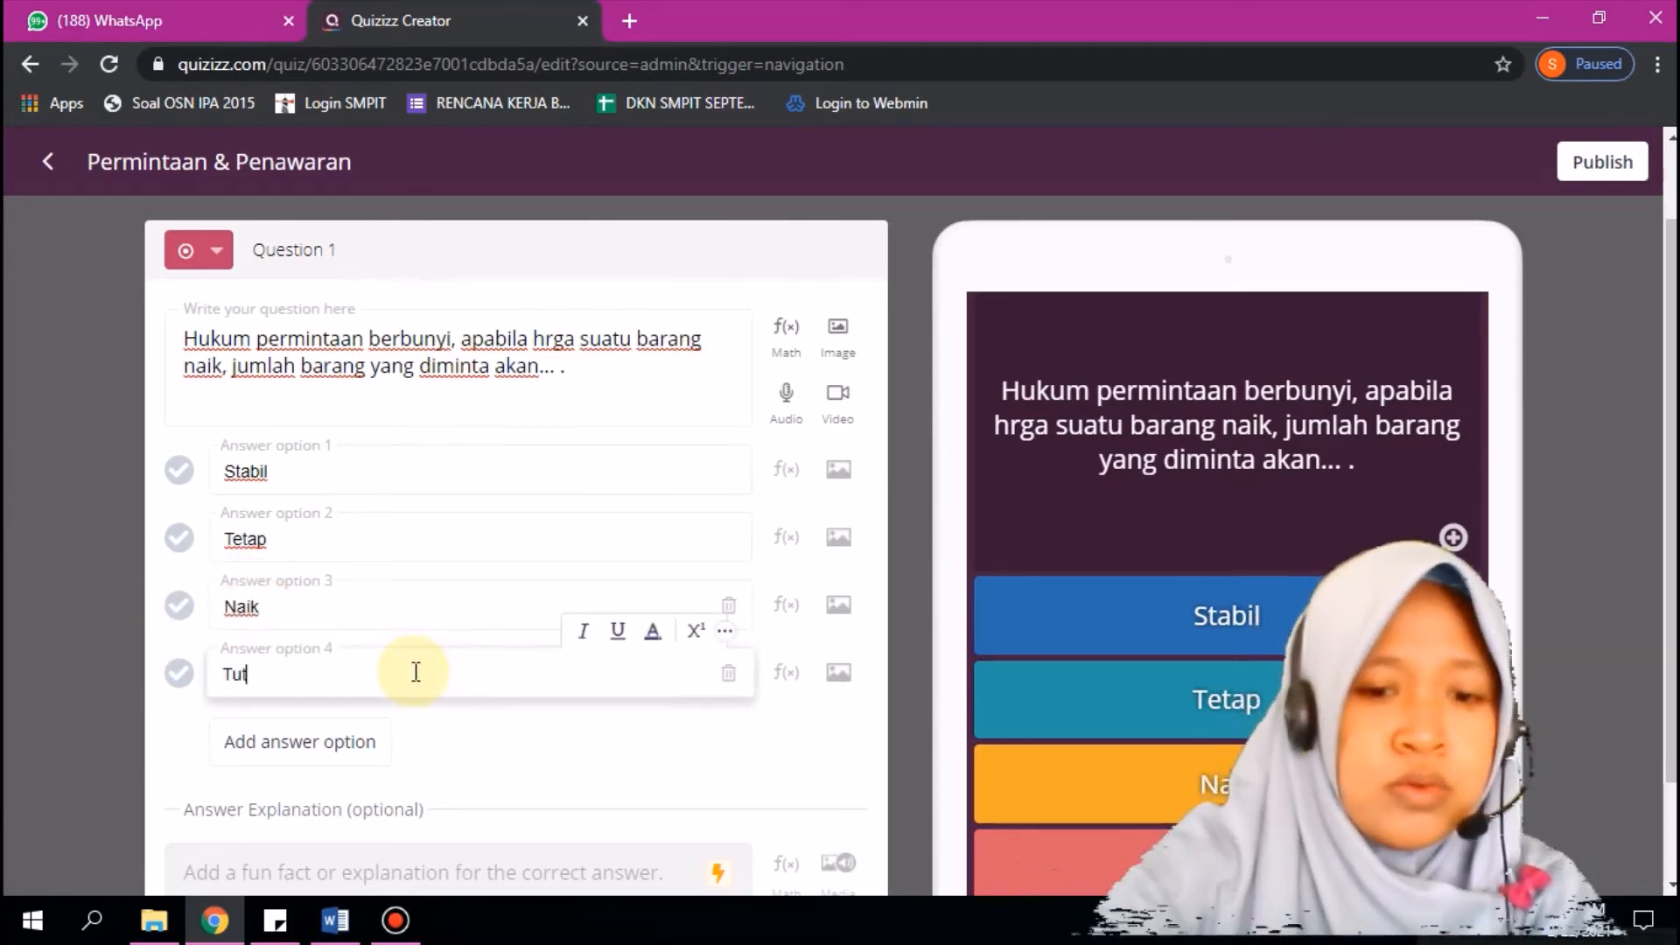
text(un)
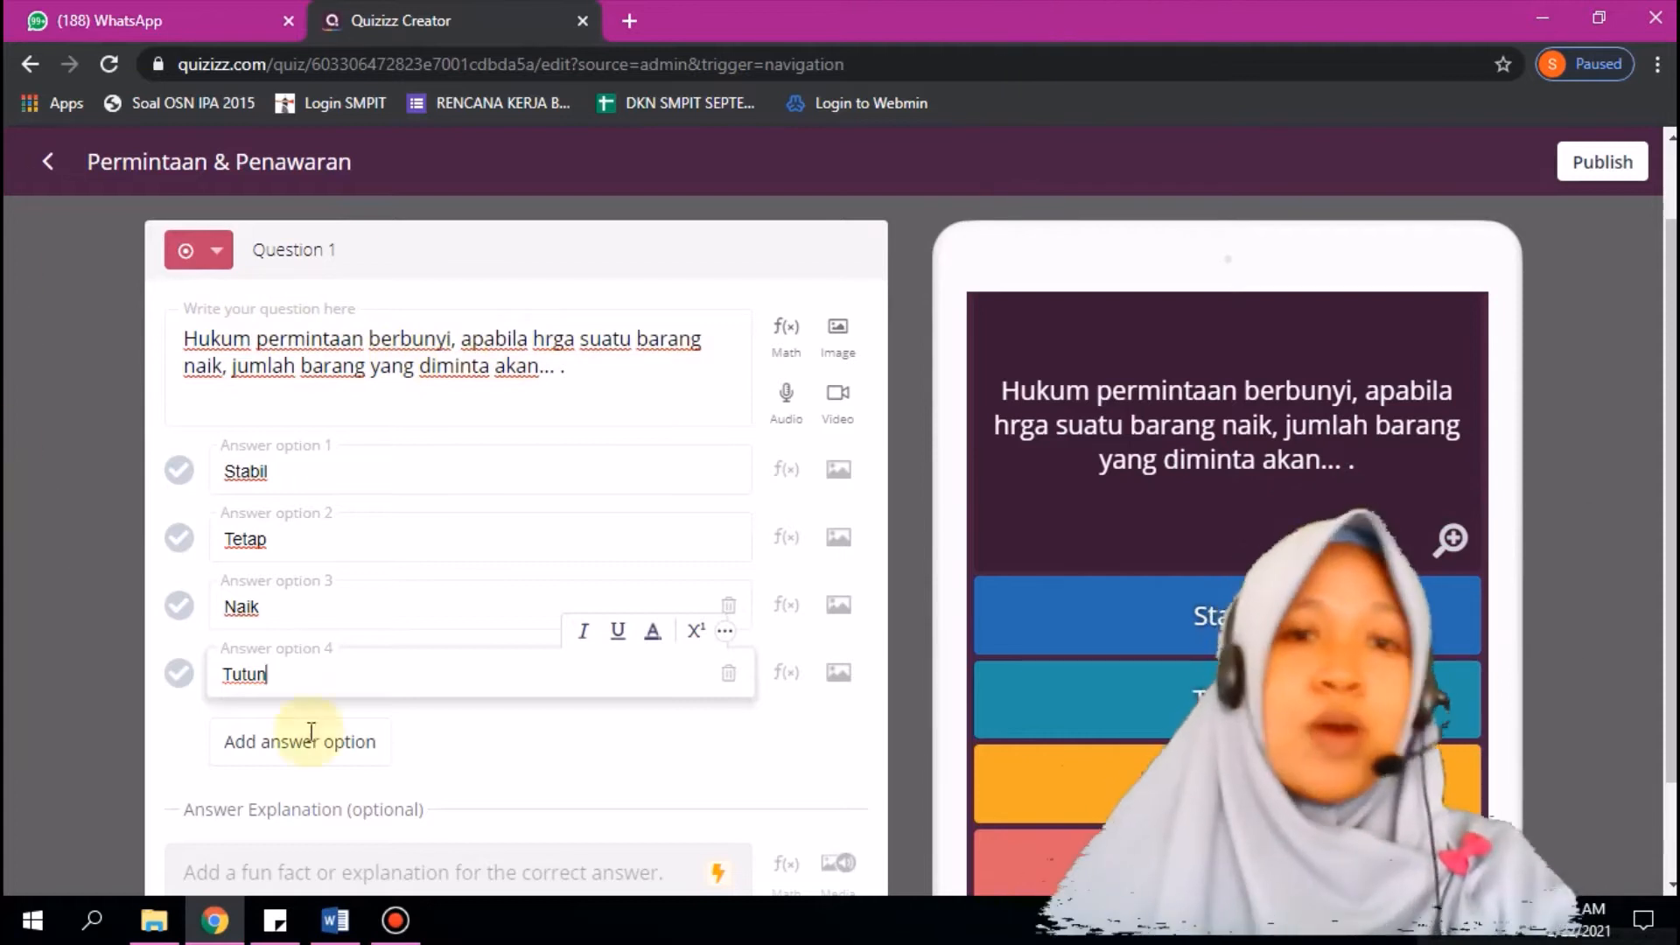
Step: Mark "Tutun" as the correct answer and save question 1 with a time limit of 45 seconds
scroll(311, 731, down, 1)
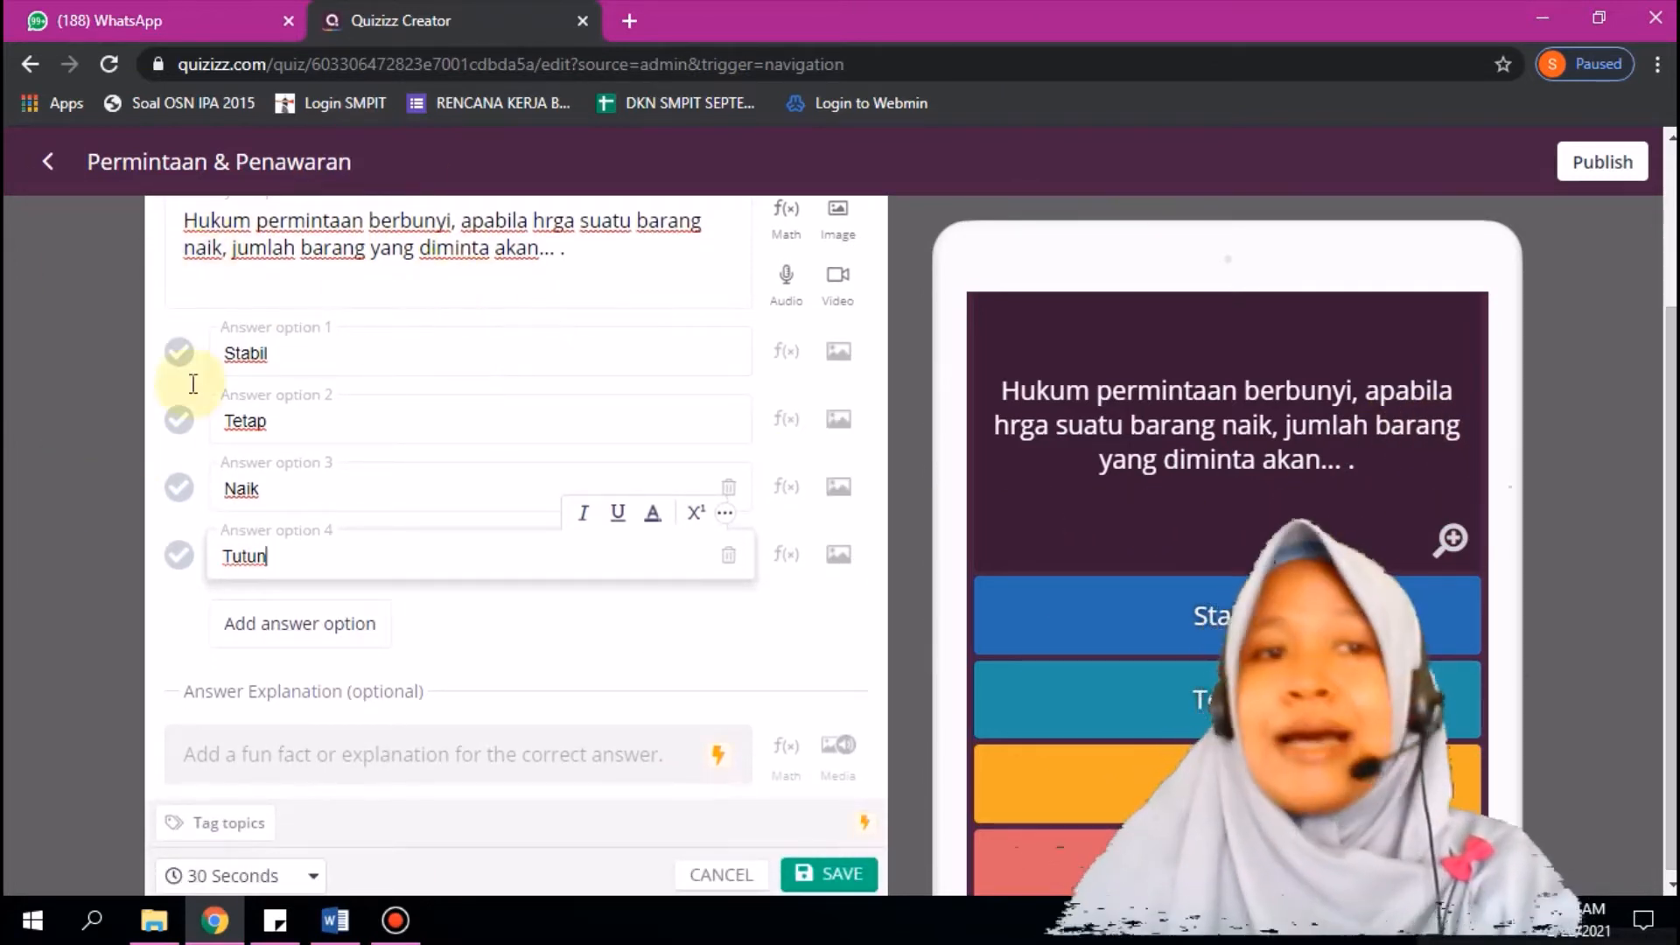
click(180, 567)
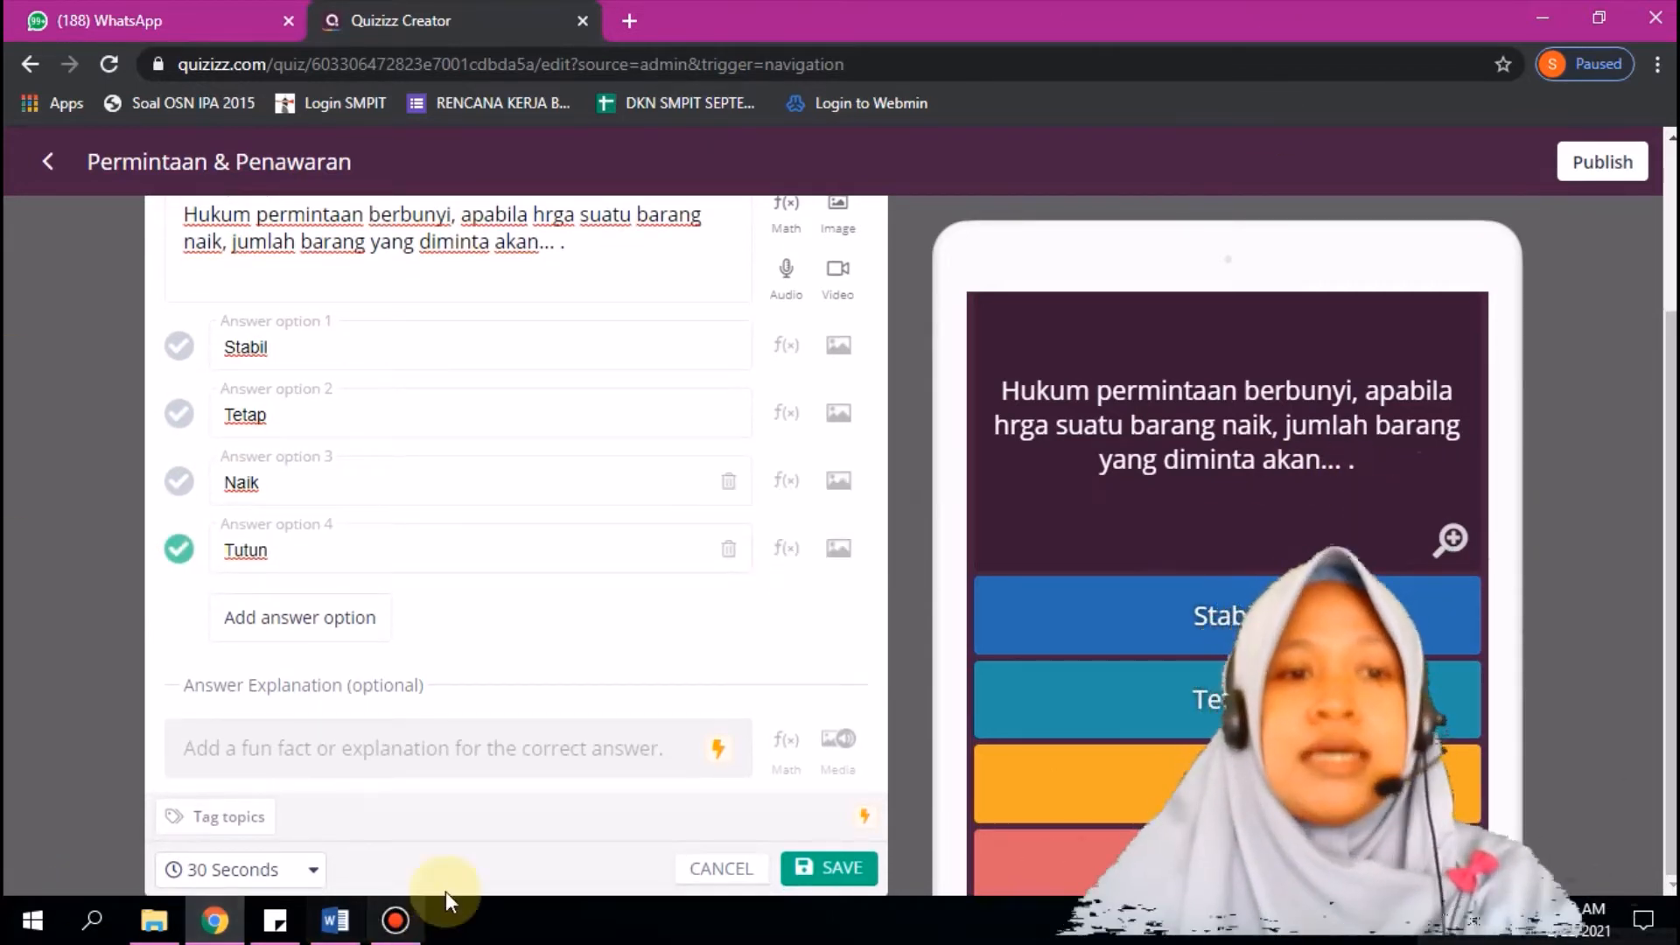
click(319, 869)
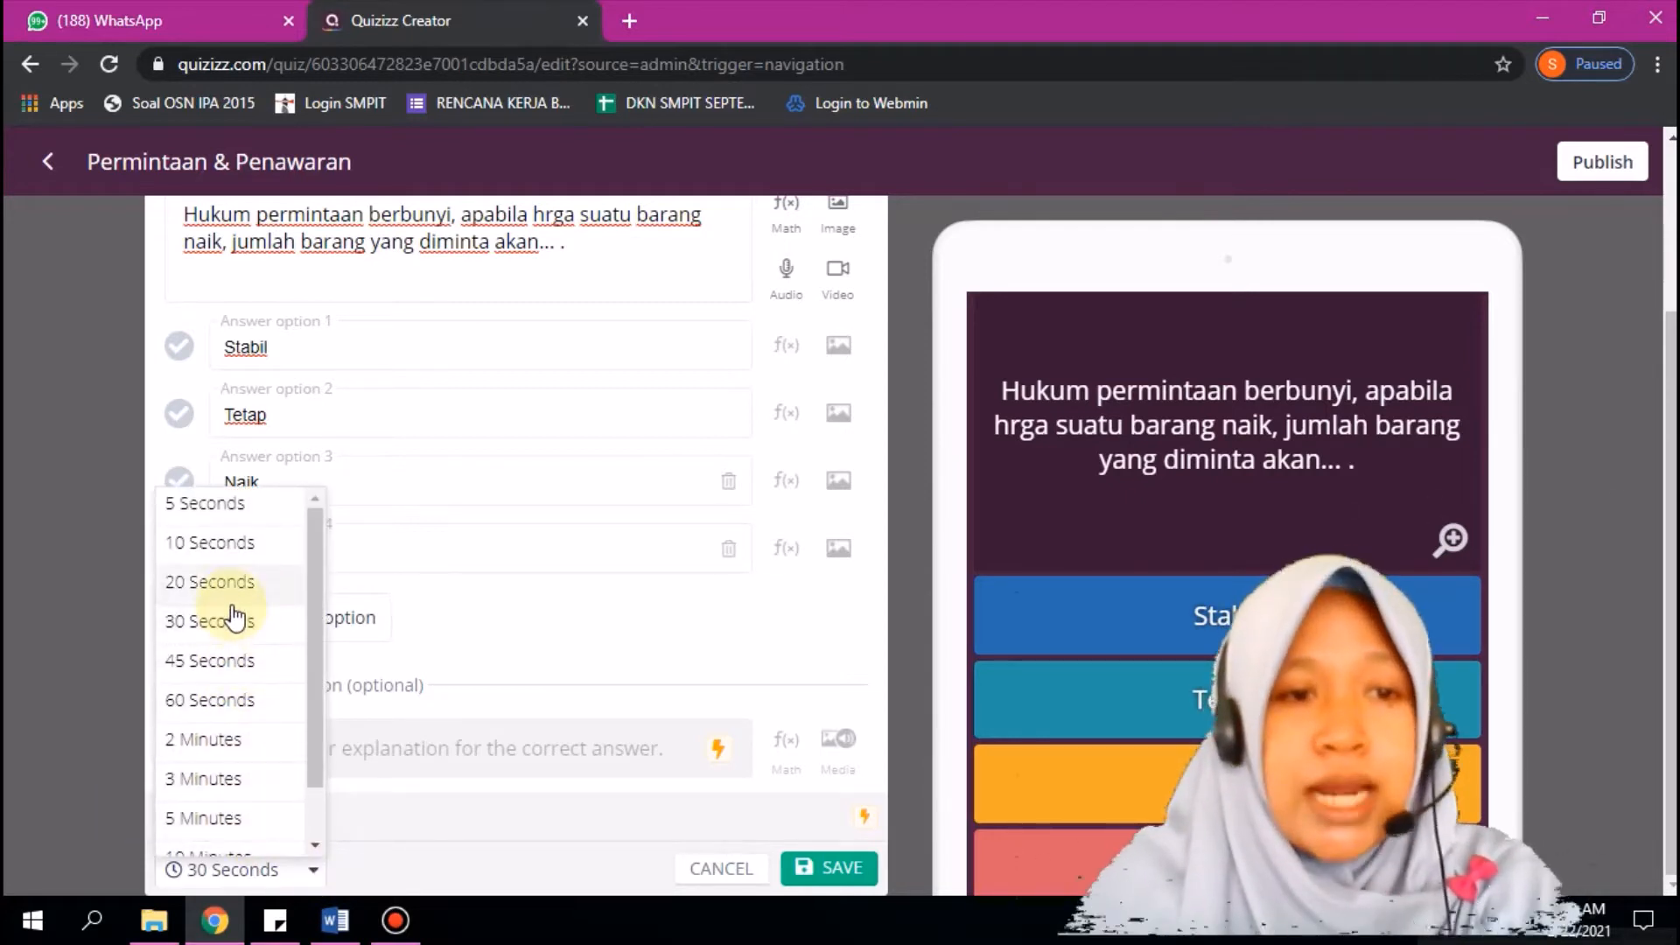
mouse_move(316, 749)
mouse_down()
mouse_move(306, 853)
mouse_move(313, 733)
mouse_up()
click(208, 665)
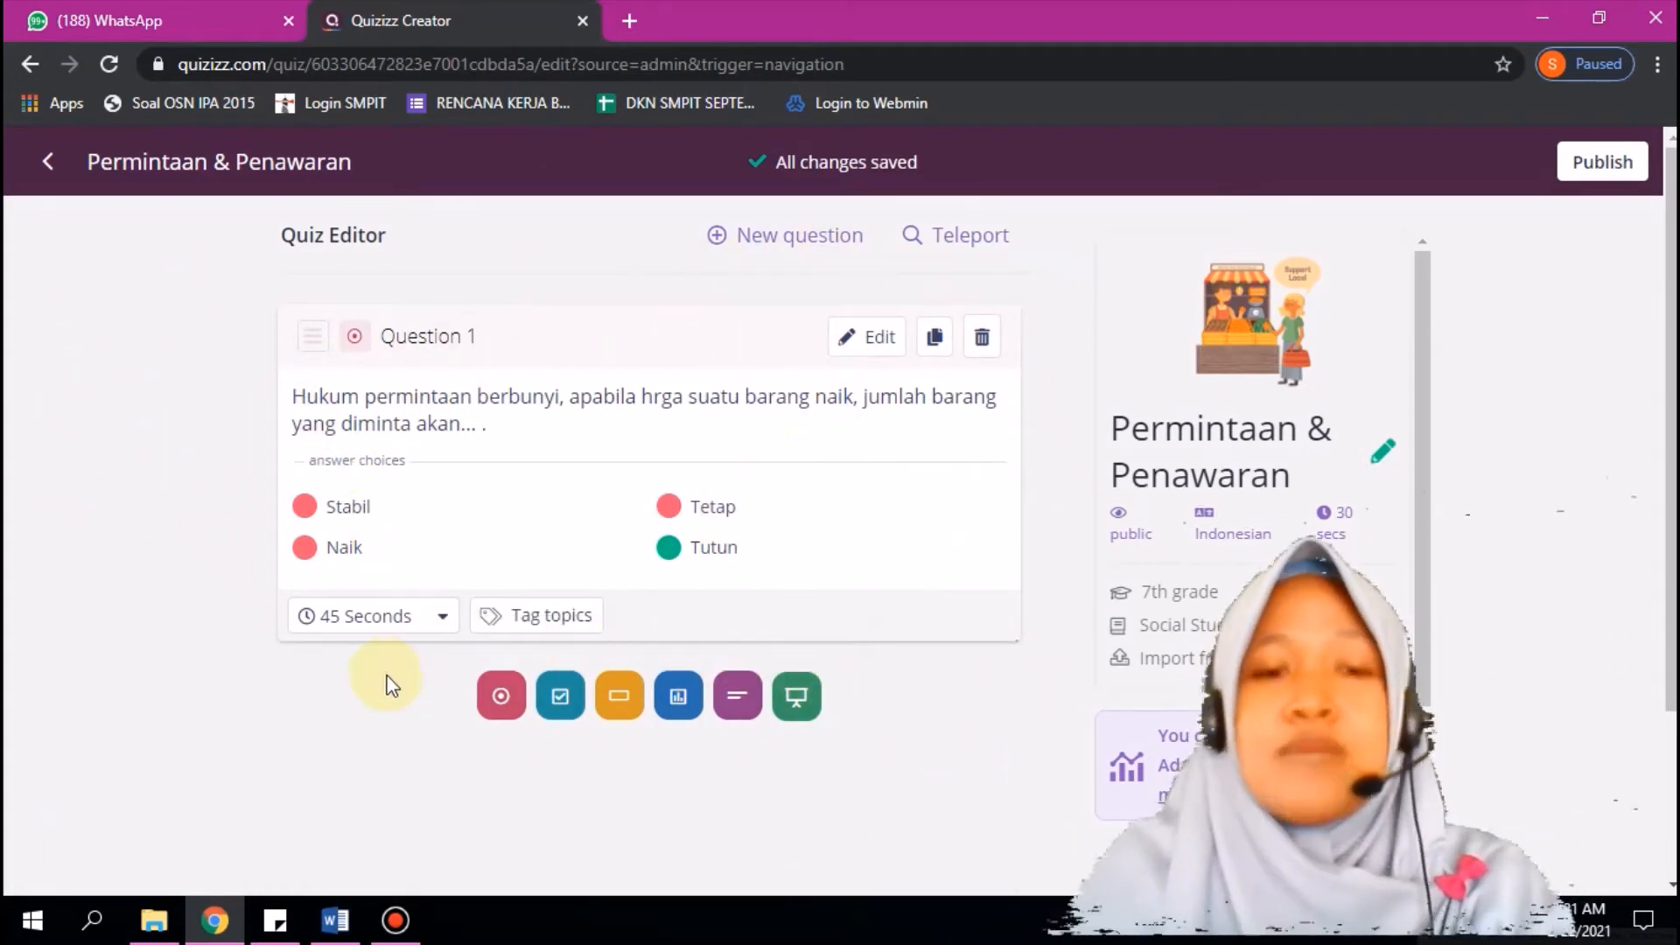
Step: Add a fill-in-the-blank question and begin its text with 'Hukum penawaran berbunyi, "Apabila harga barang .....,'
click(615, 704)
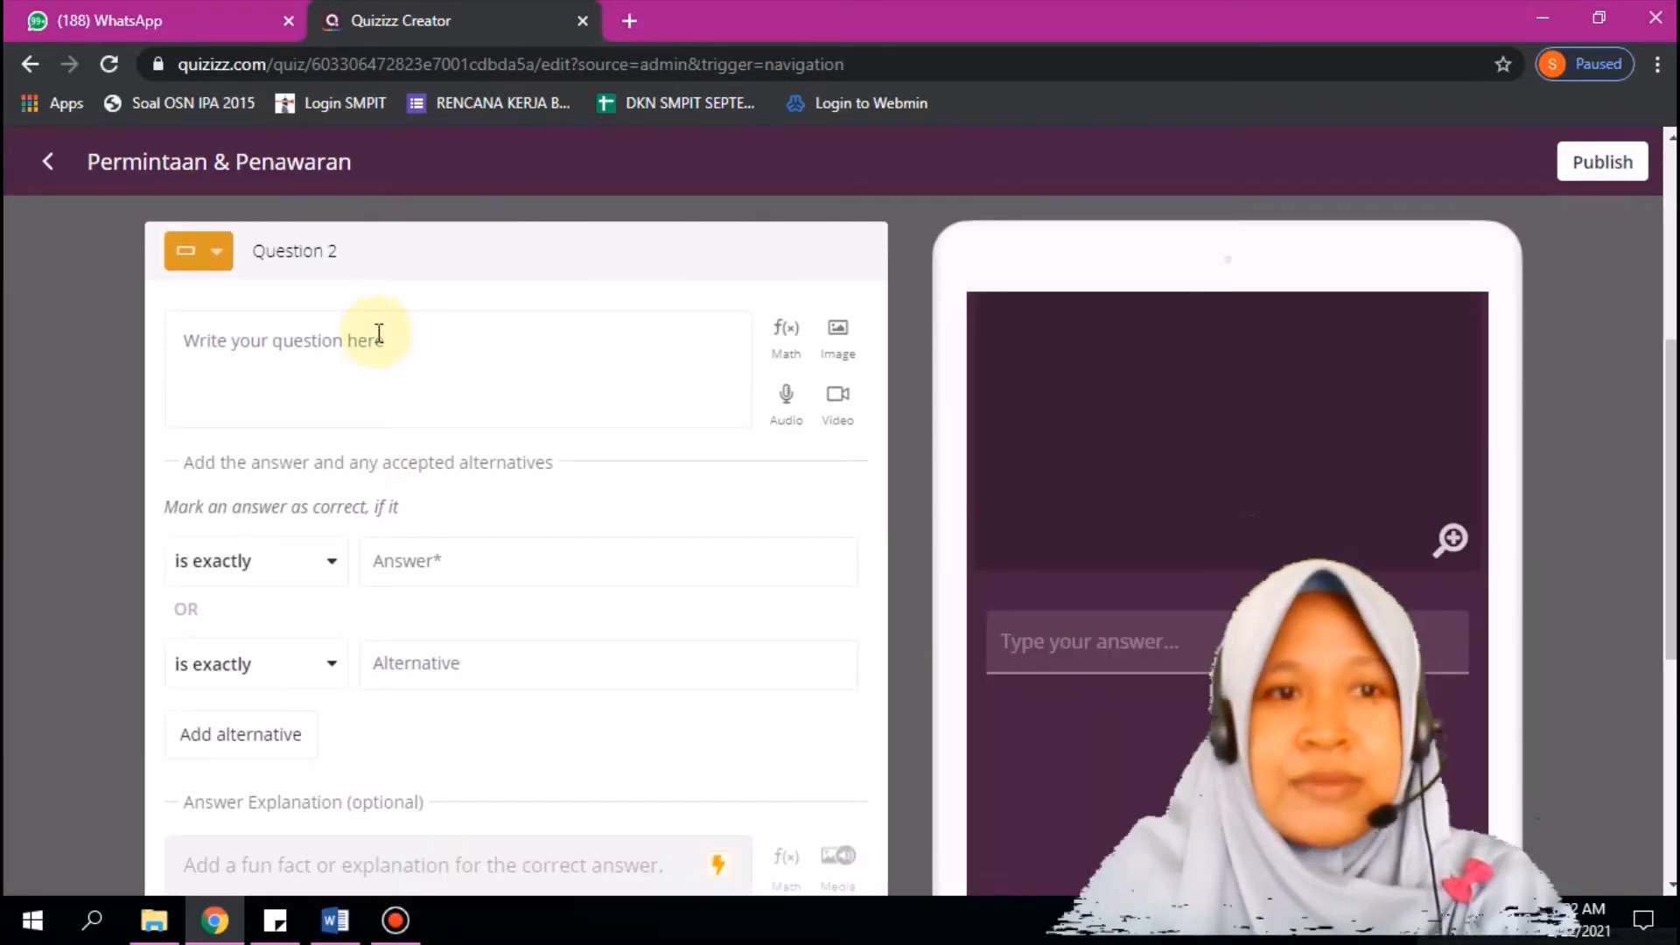
click(378, 333)
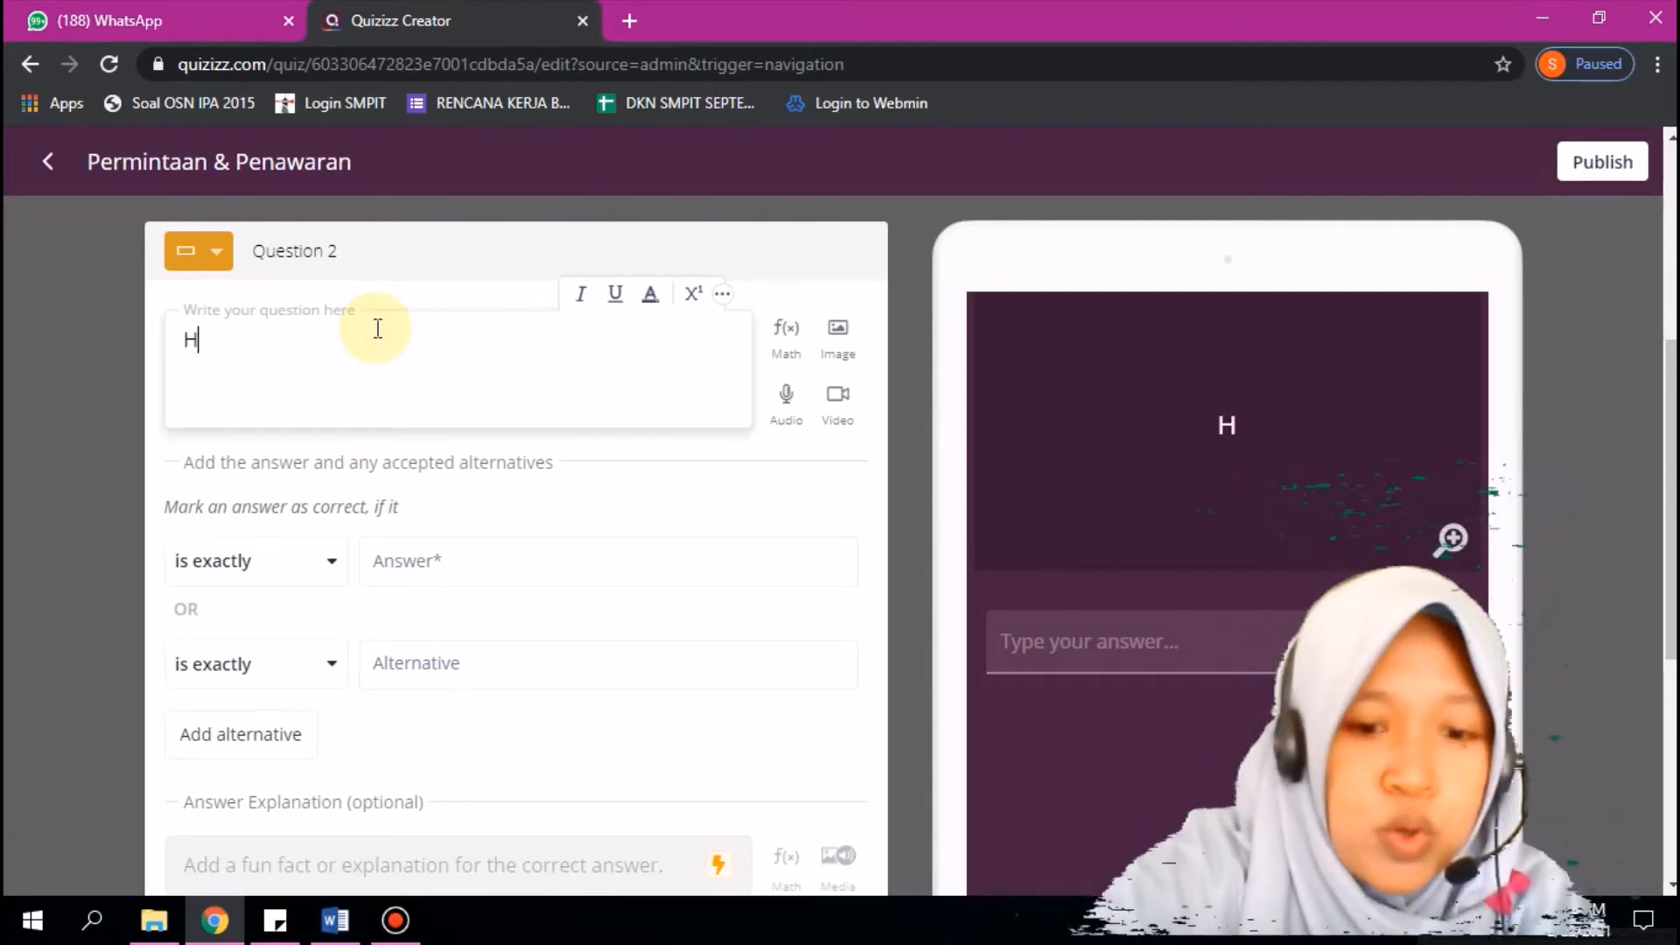
text(Hukum pena)
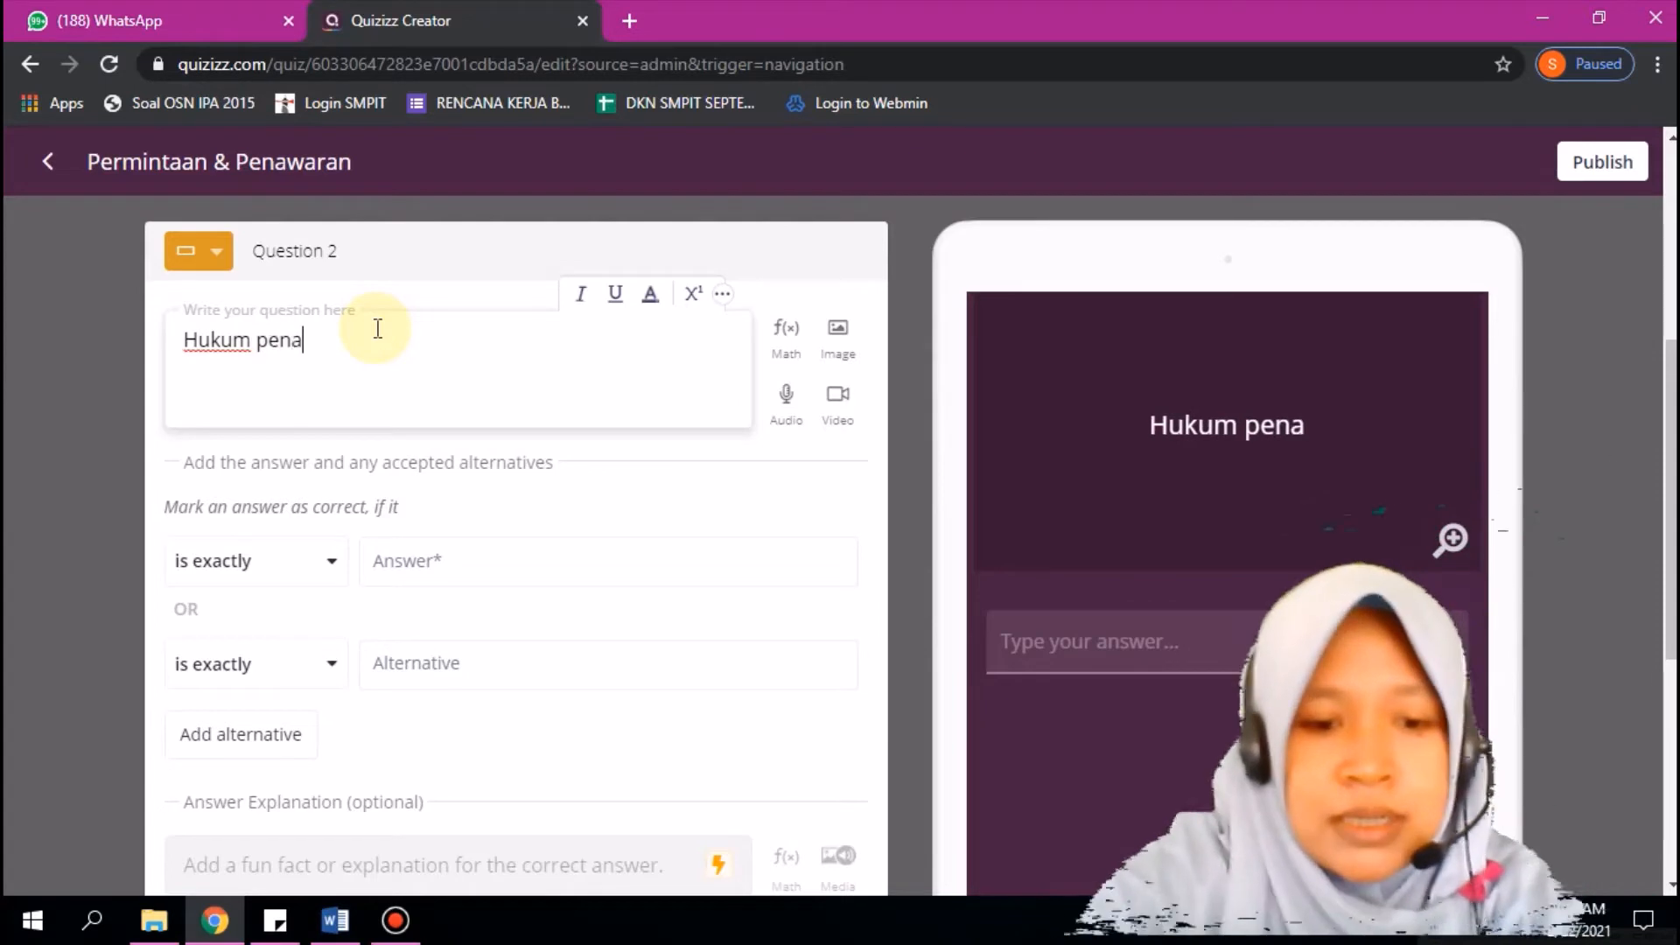
text(waran )
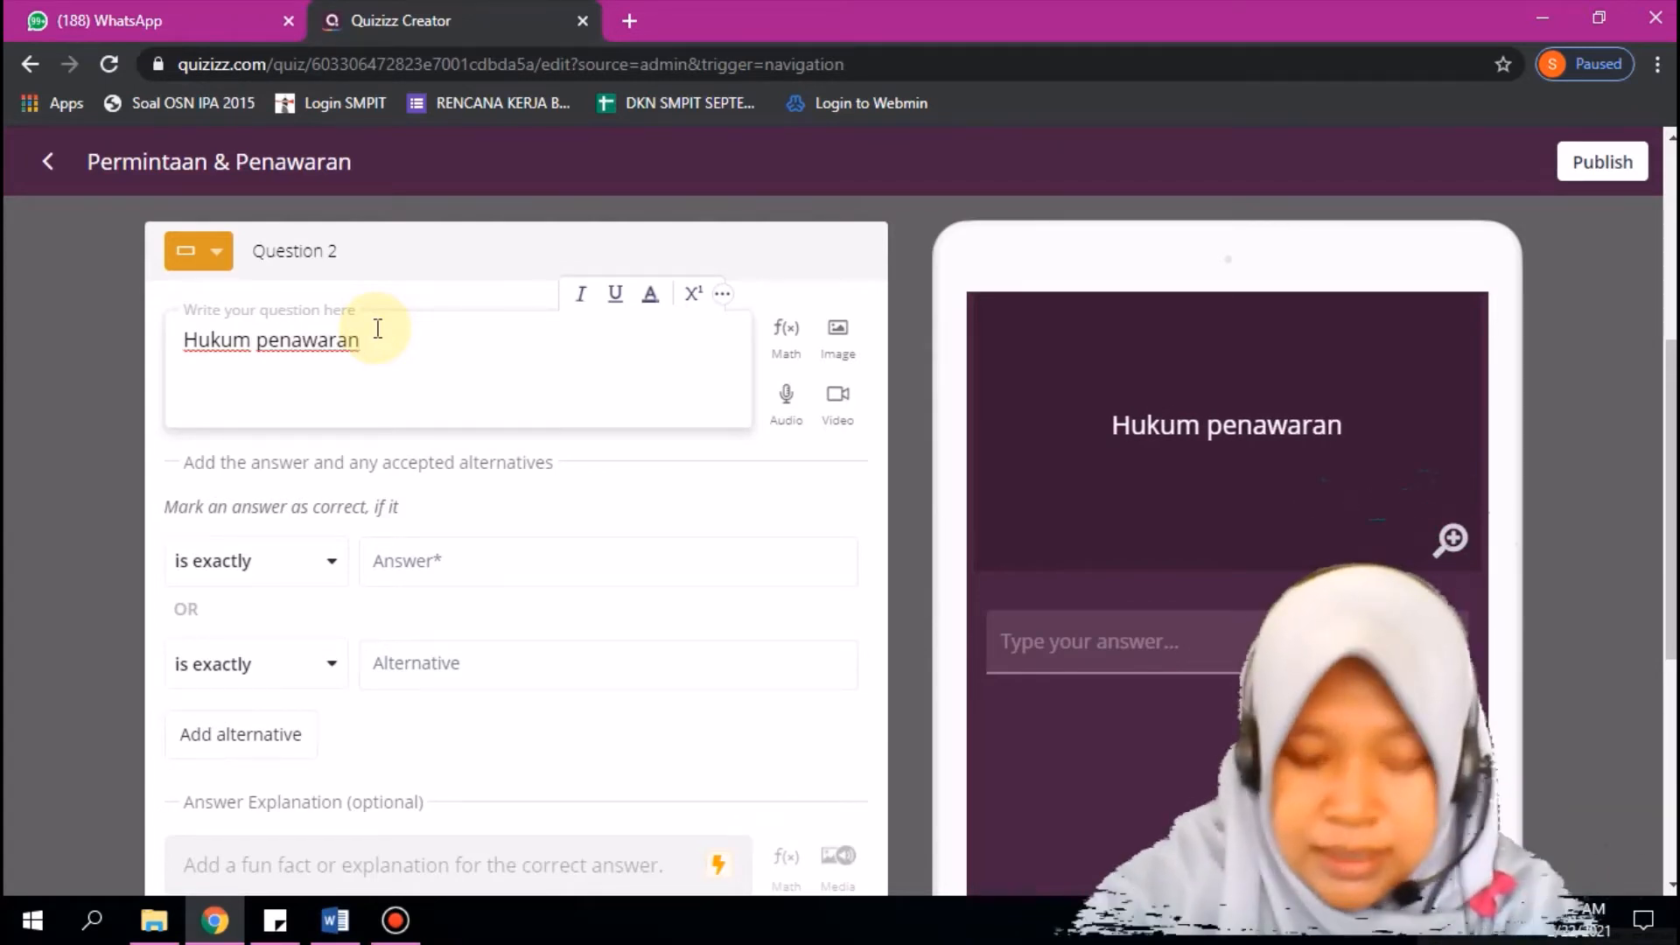
text(berbunyi)
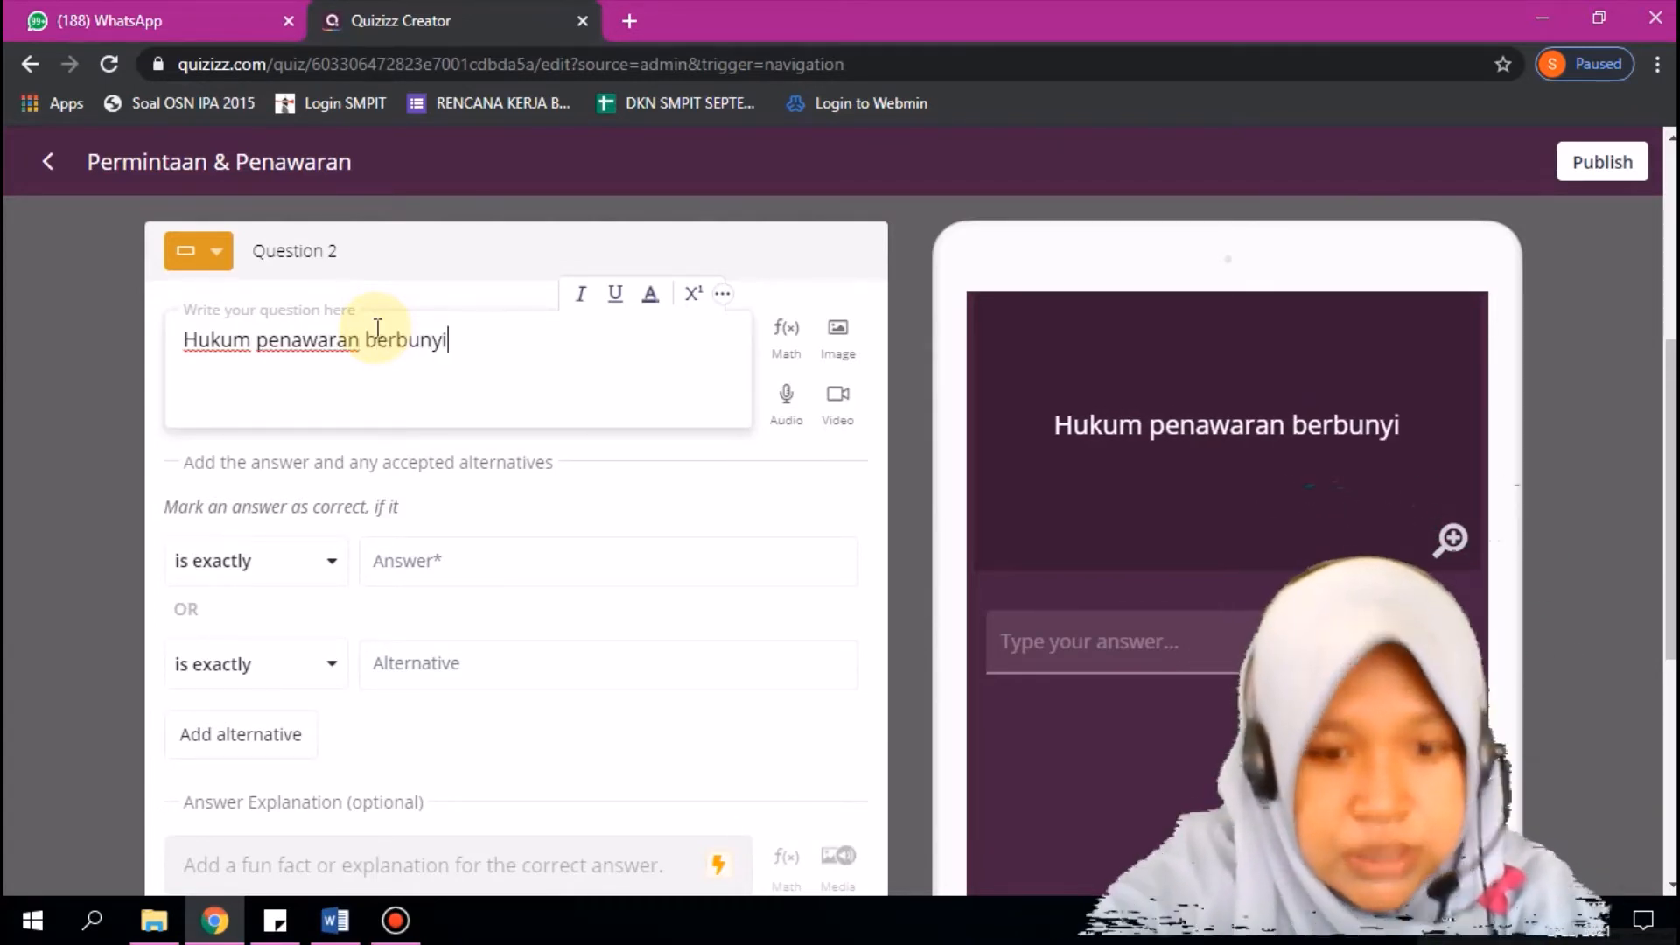
text(, )
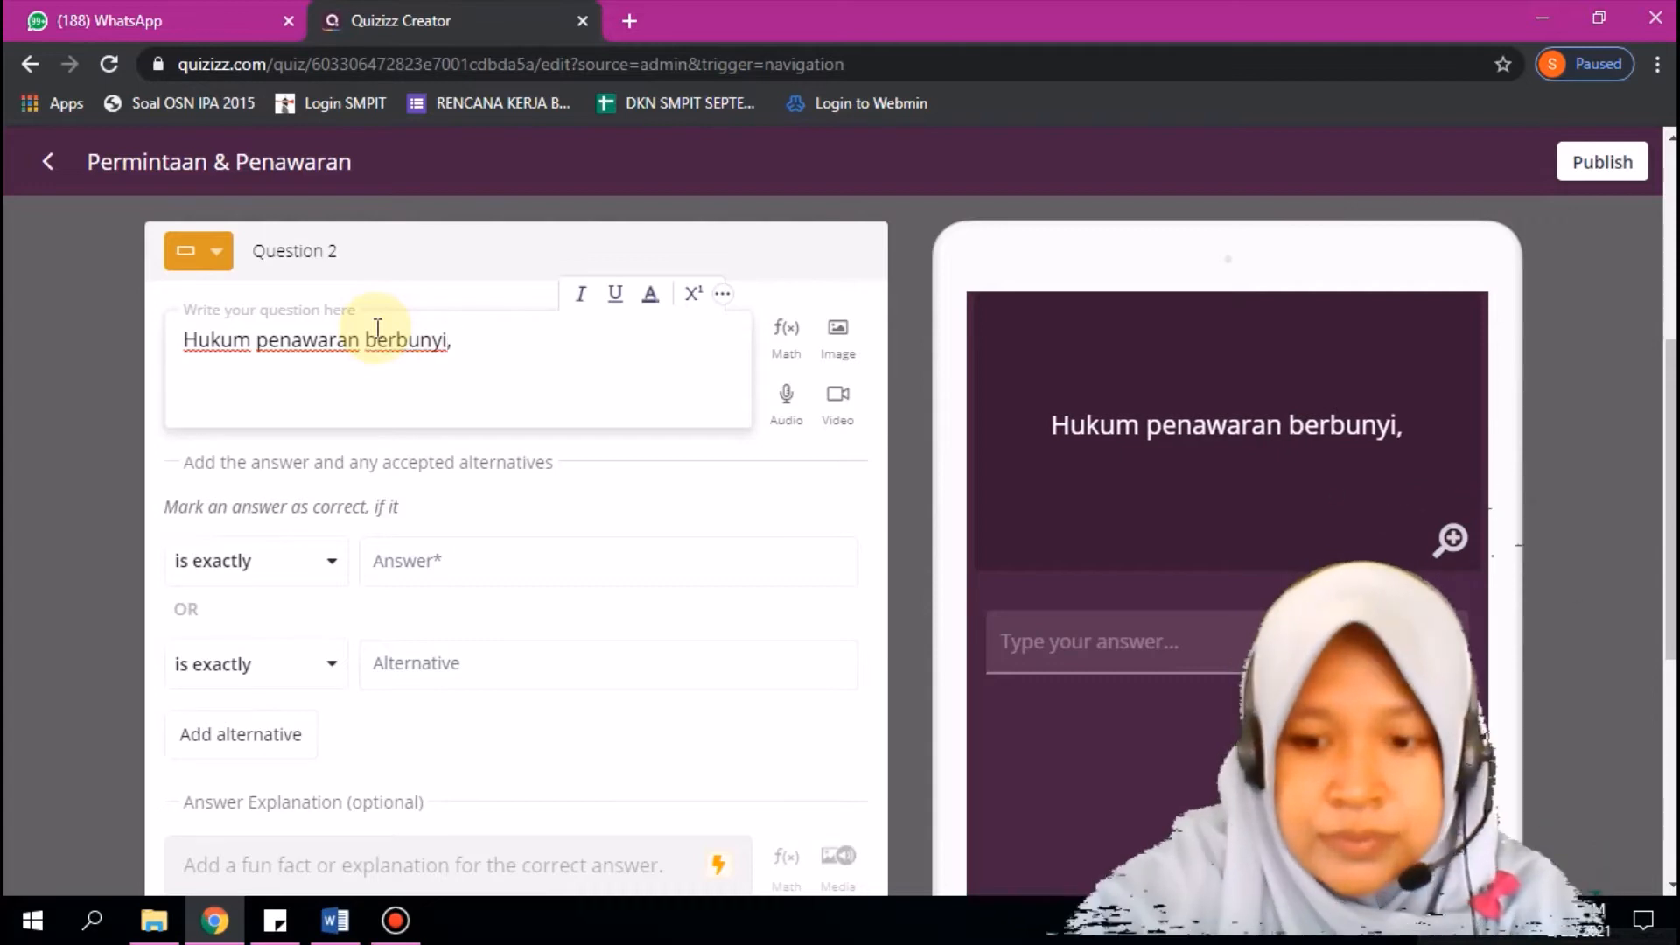
text("Apa)
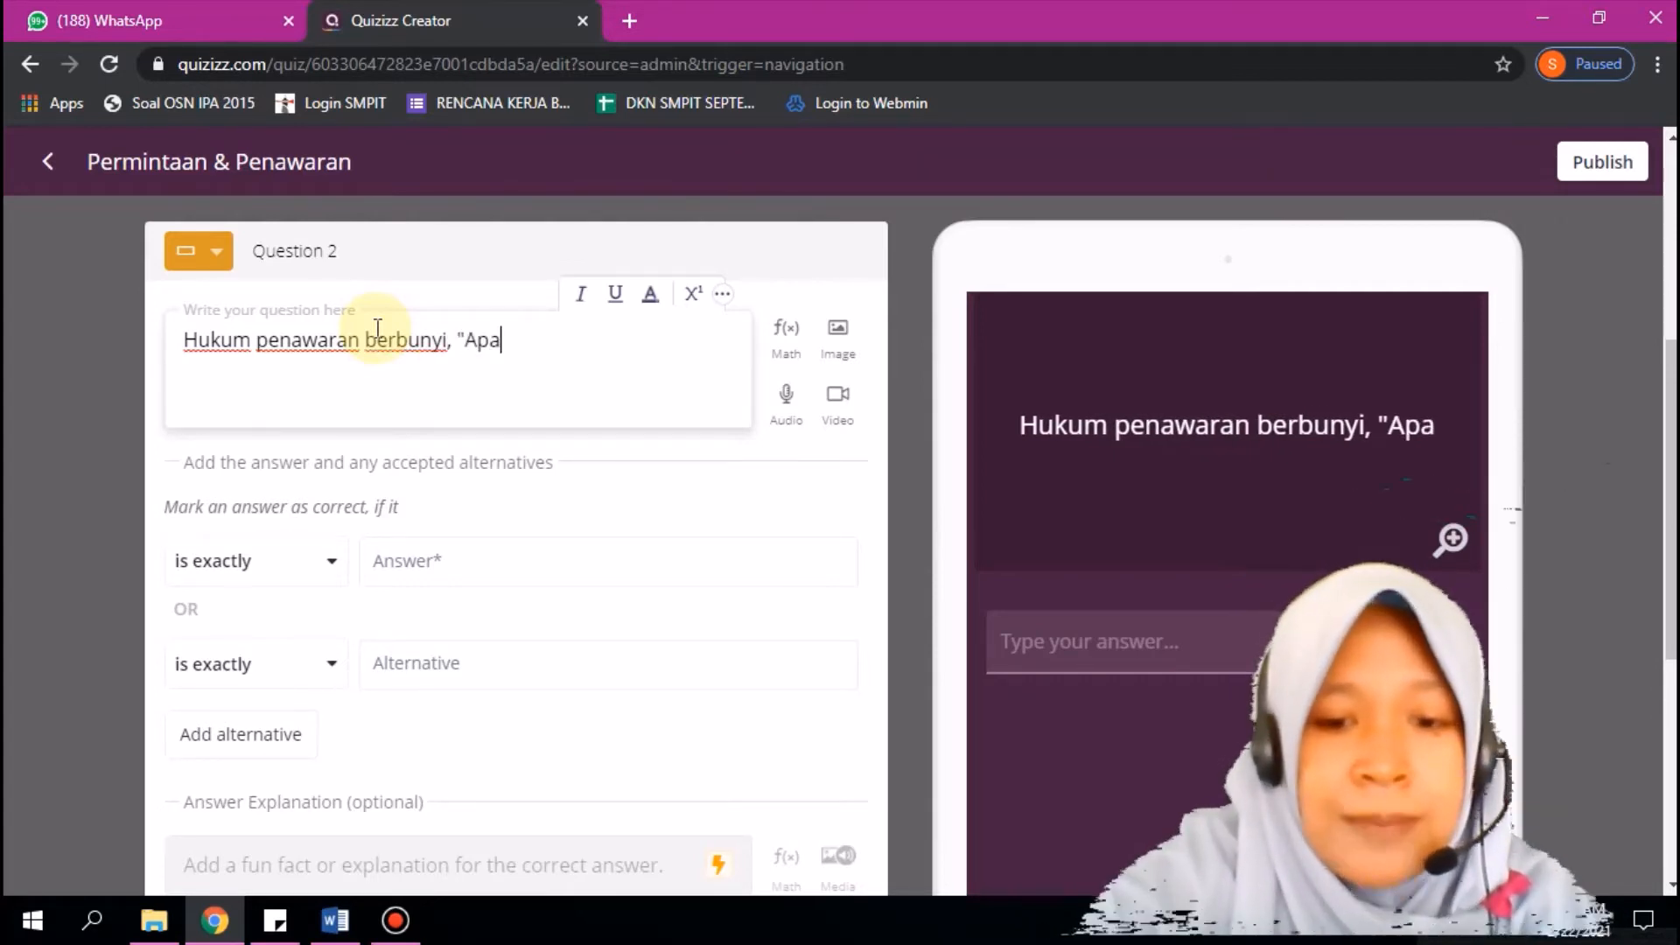
text(bila har)
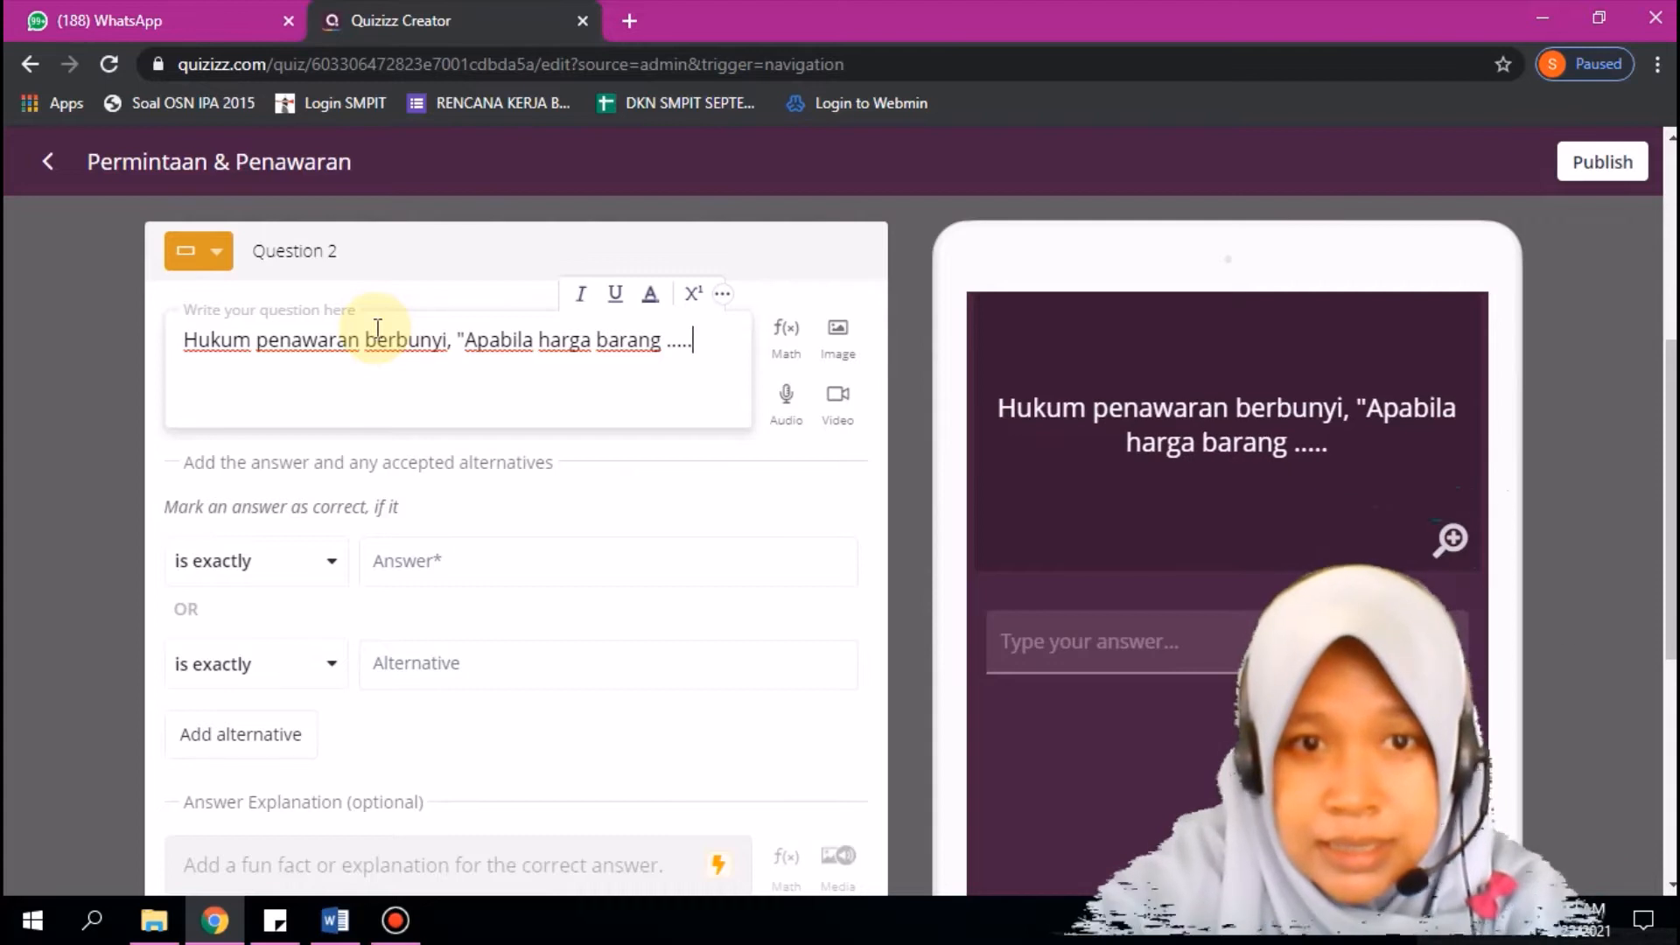
text(ga barang ....., )
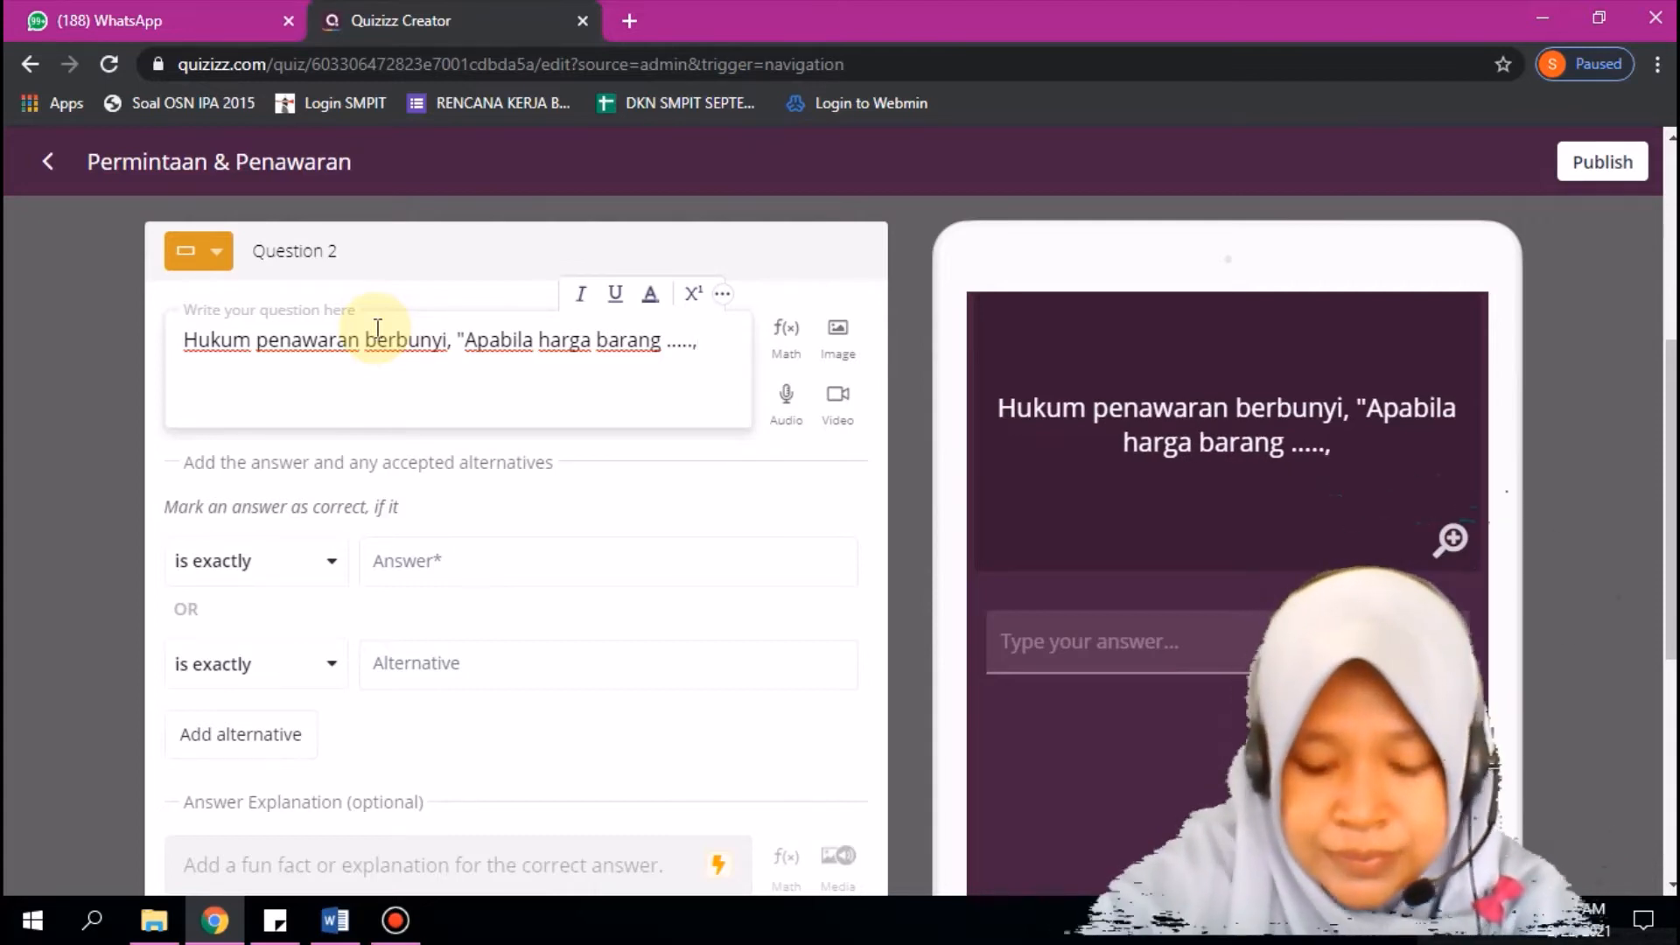
Step: Complete the question 2 text with 'jumlah barang yang ditawarkan akan naik."'
text(jumlah b)
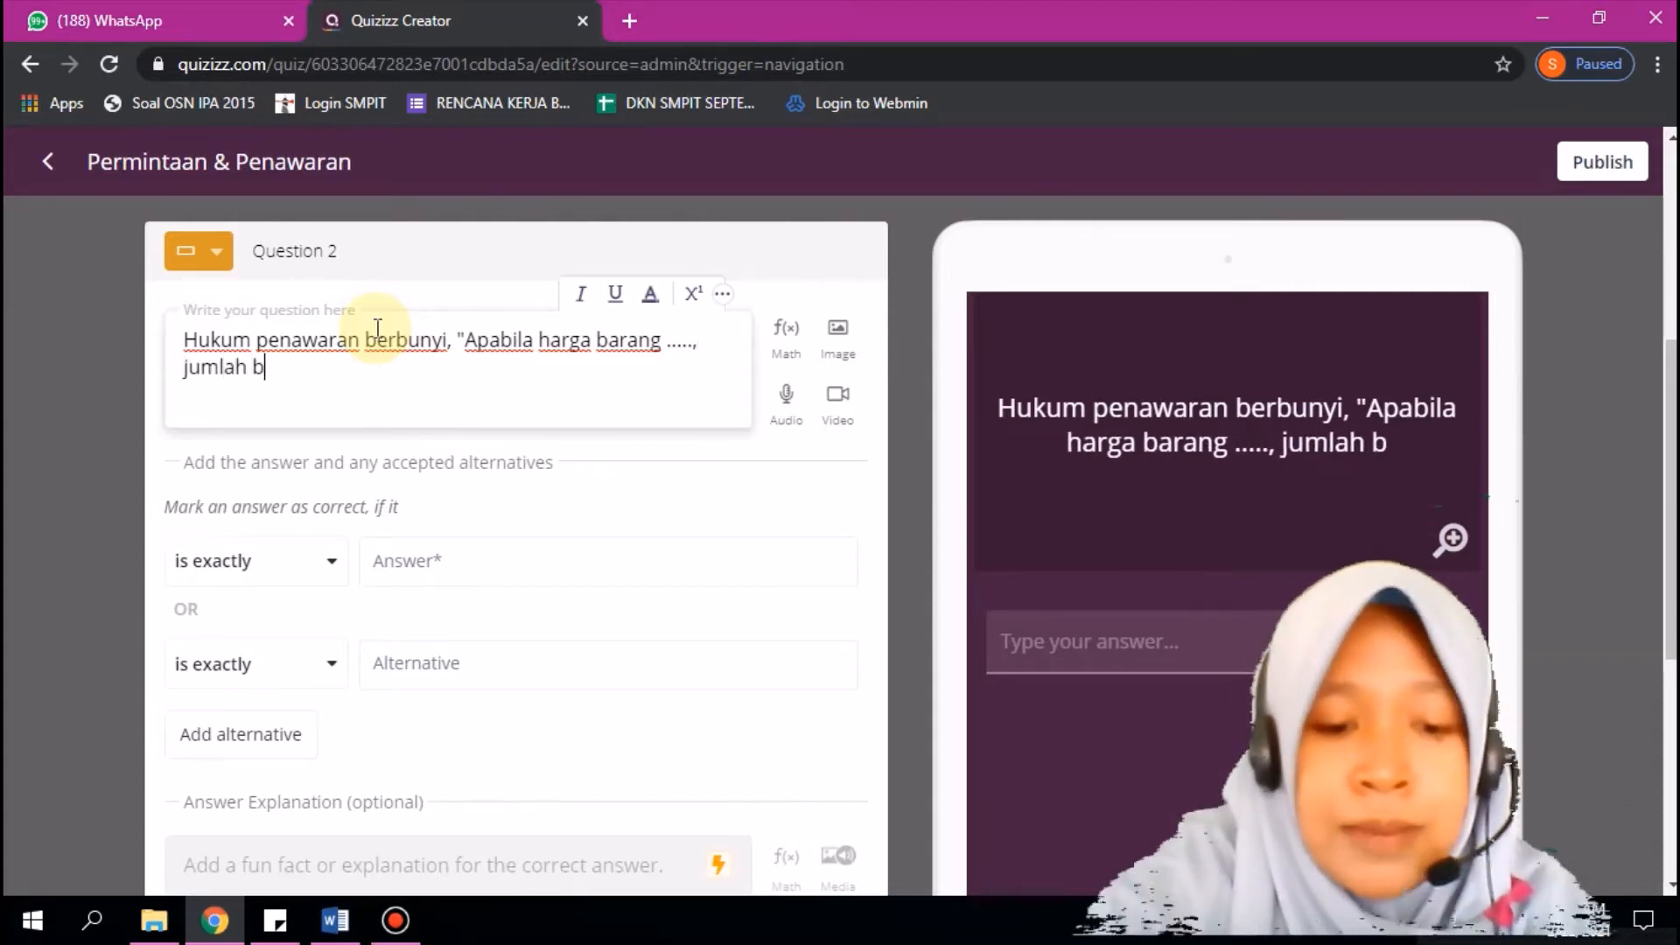
text(arang yang )
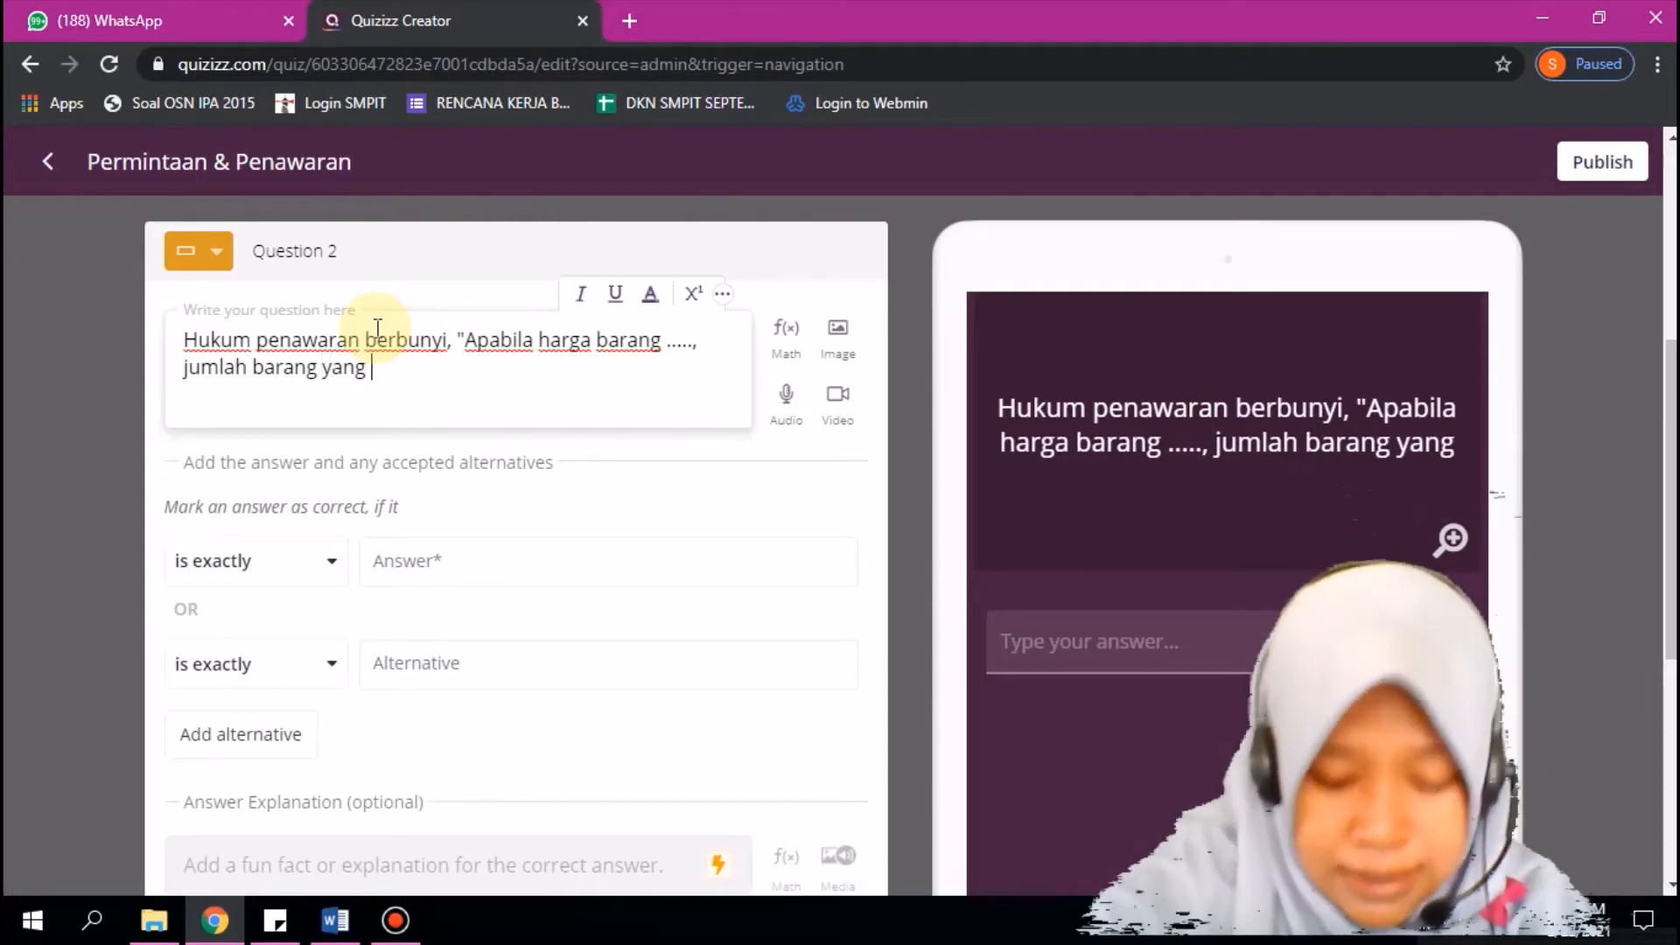
text(dita)
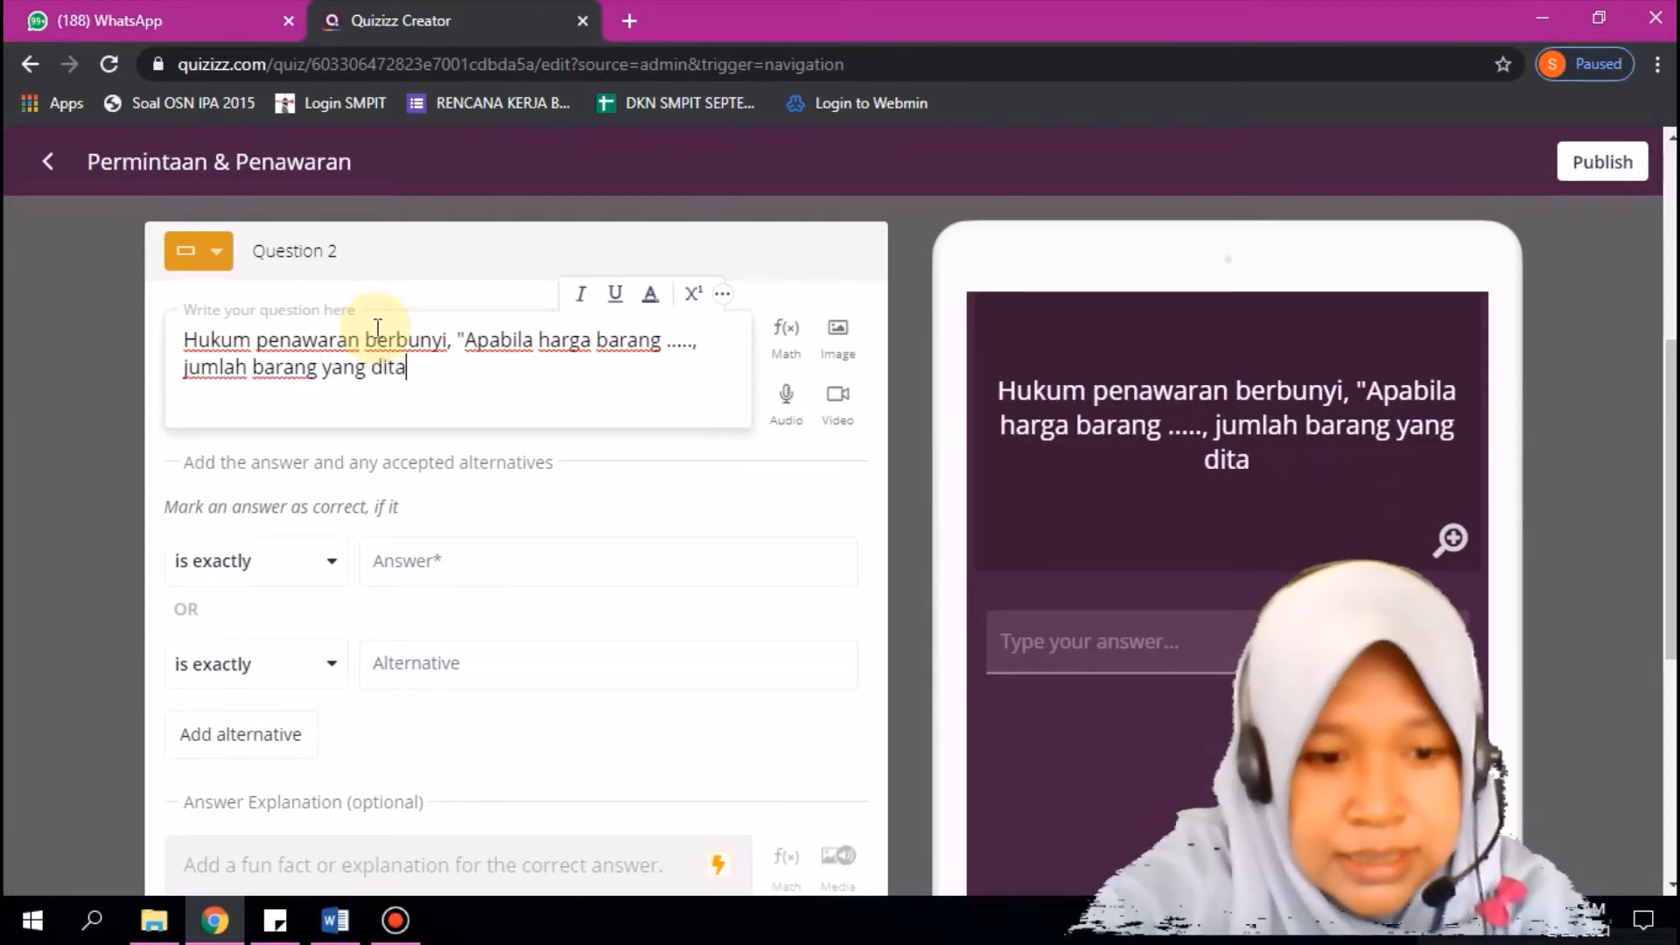
text(warkan)
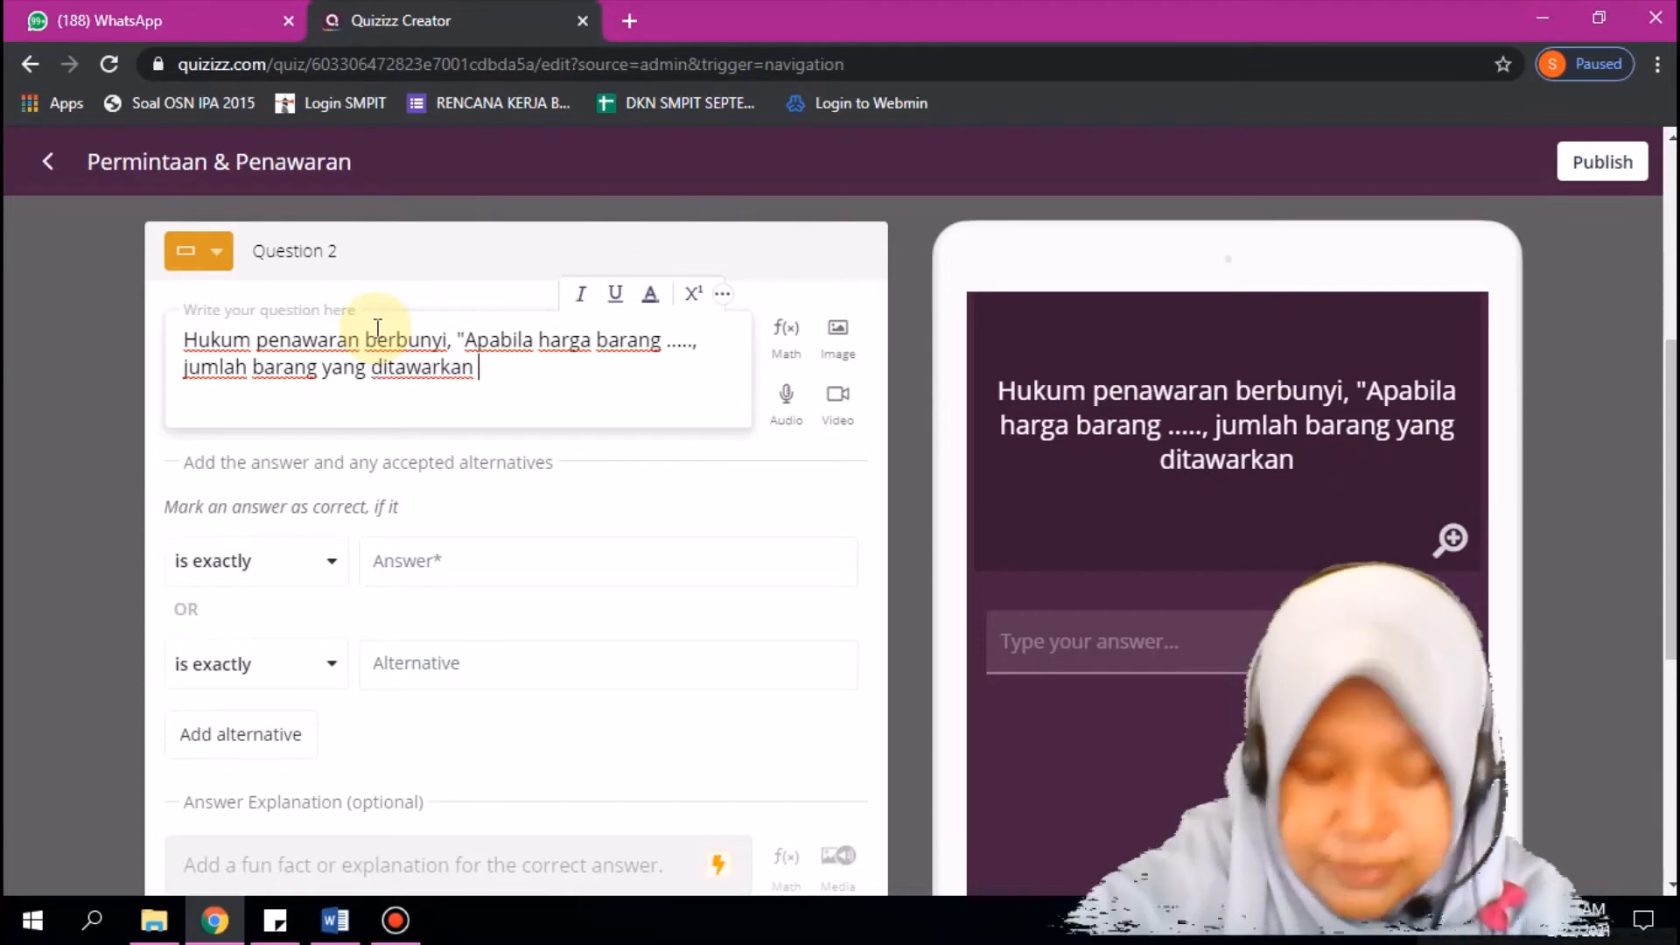
text( akan)
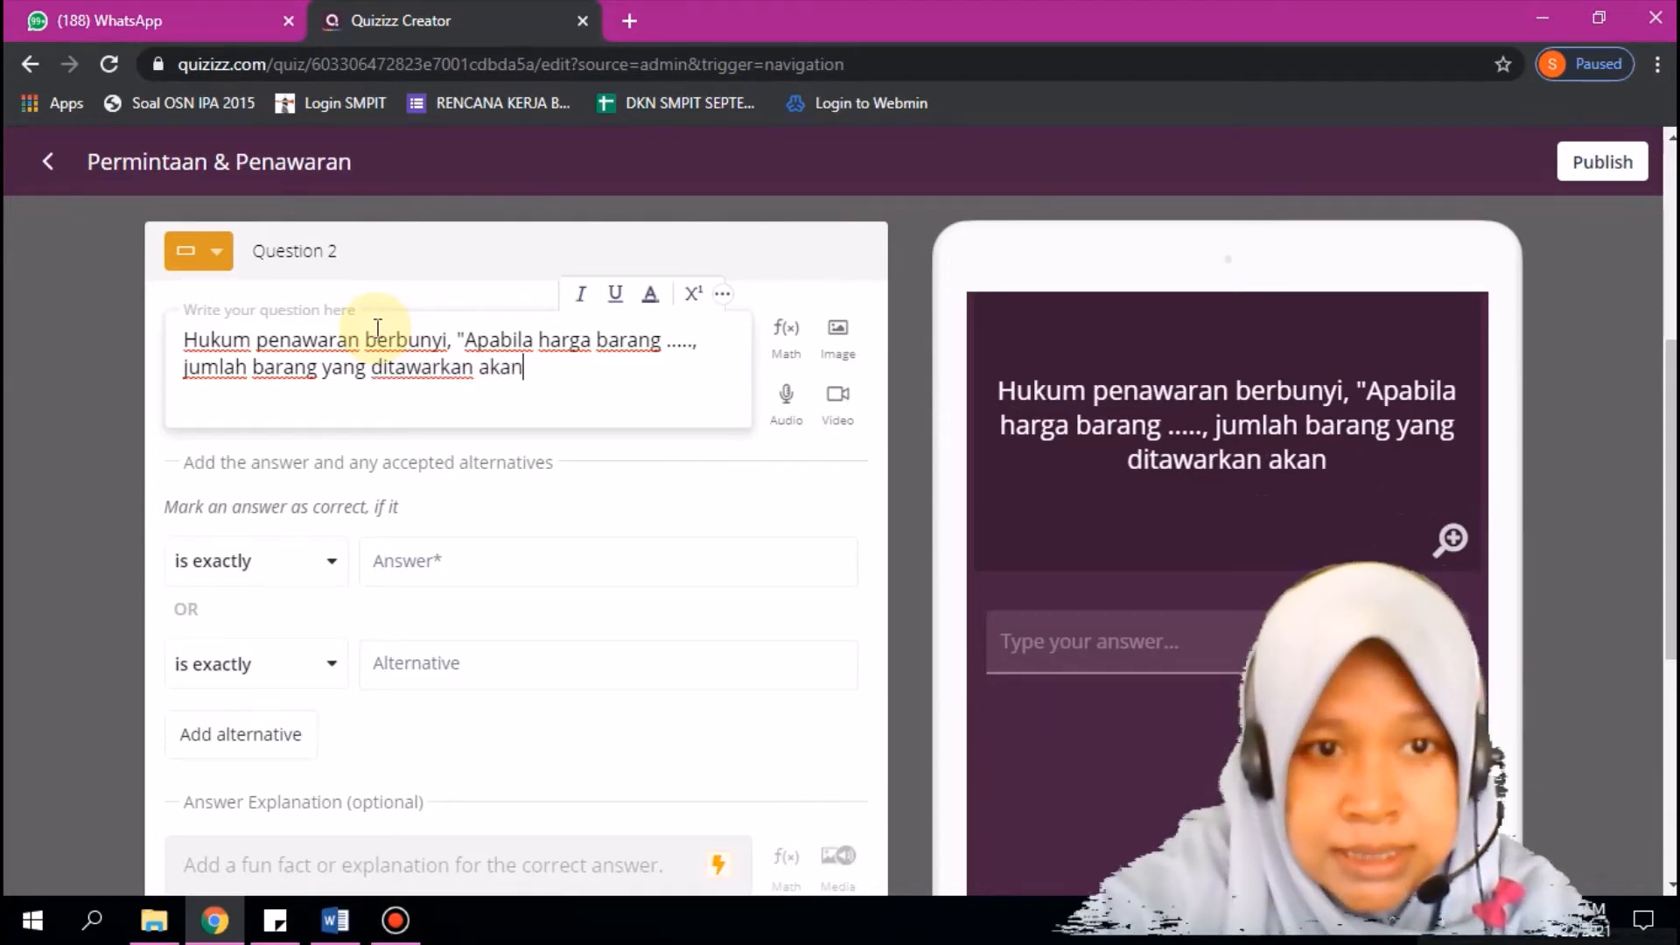
text( naik.)
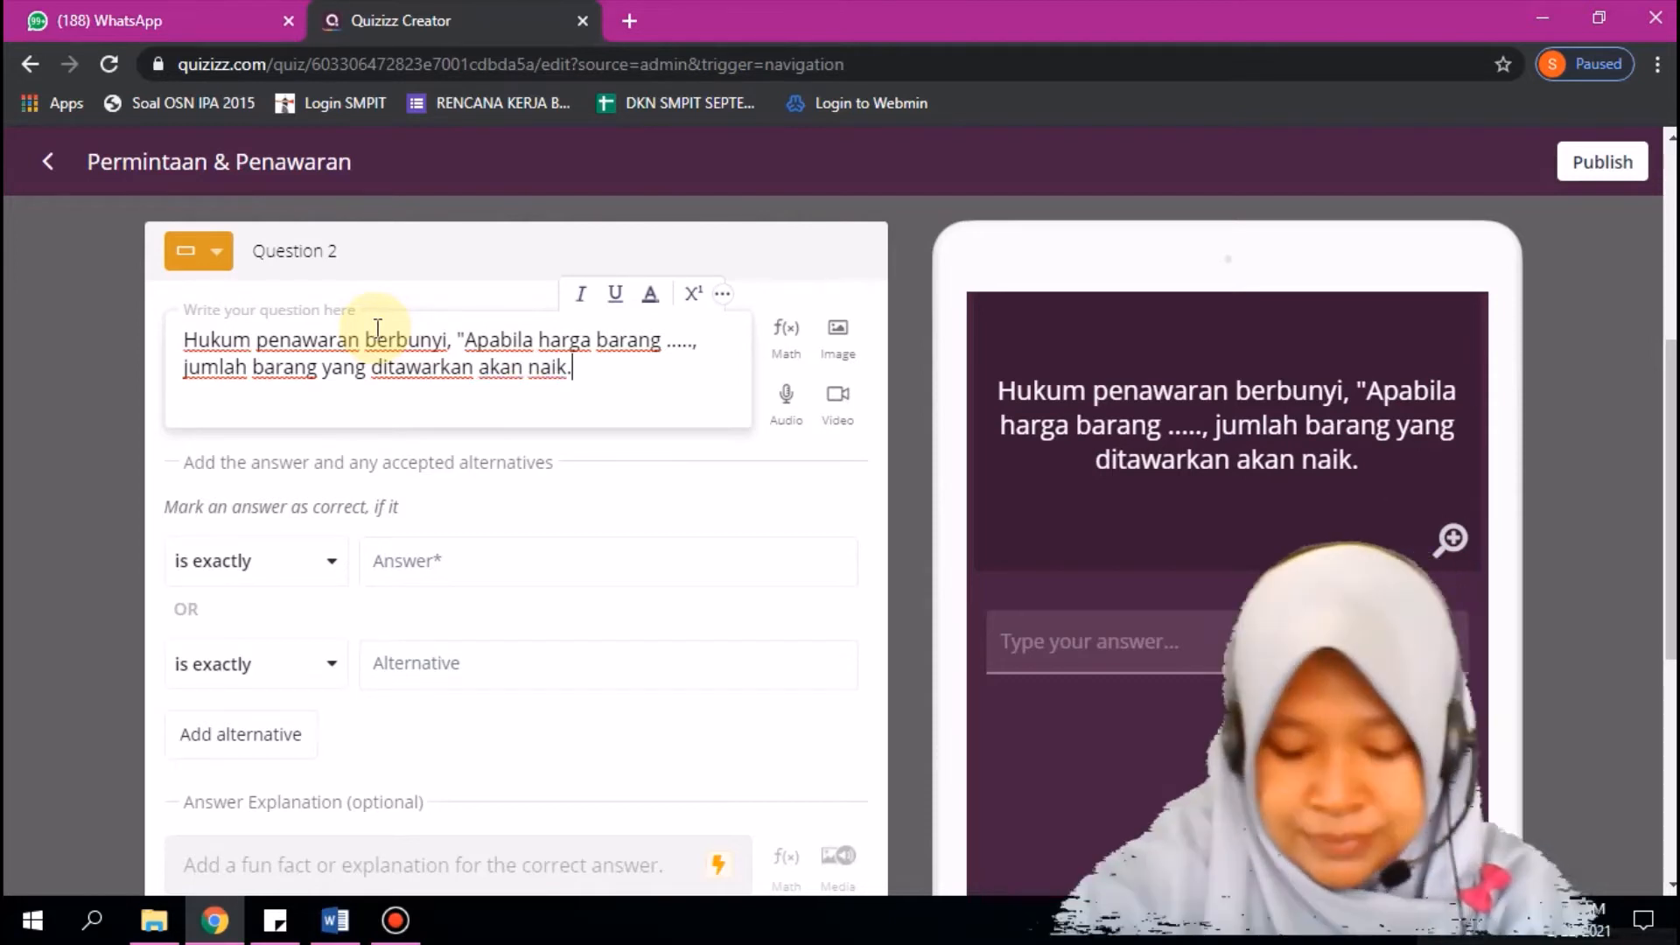
text(")
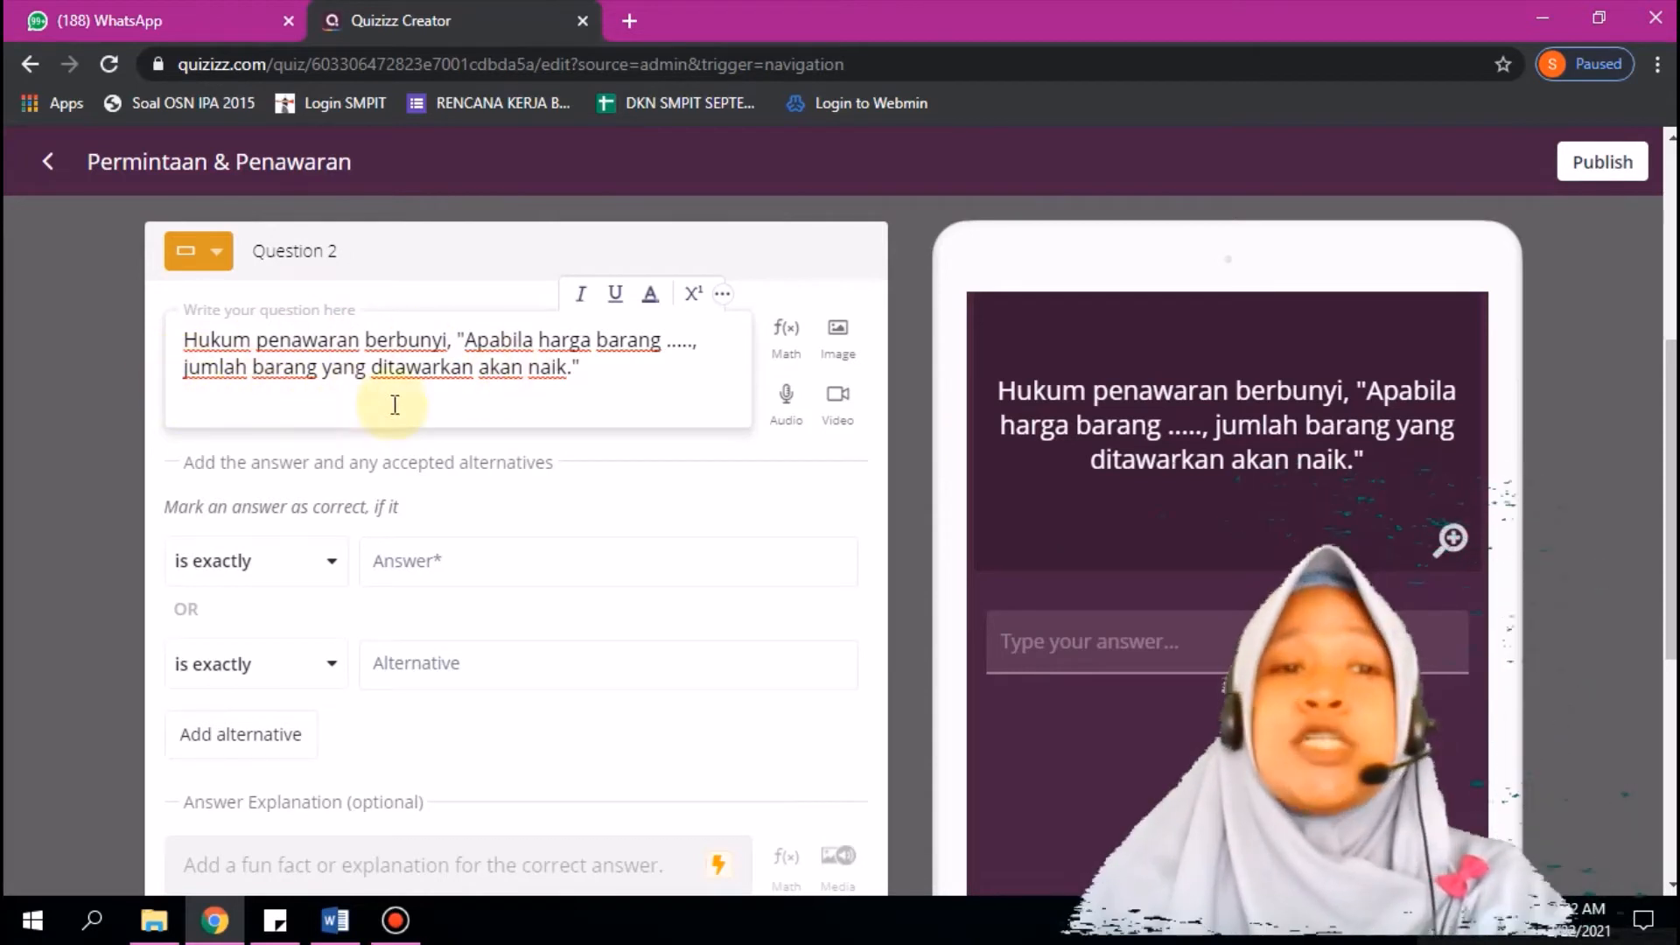
Step: Enter "naik" as the exact accepted answer for question 2 and leave the alternative answer empty
click(402, 565)
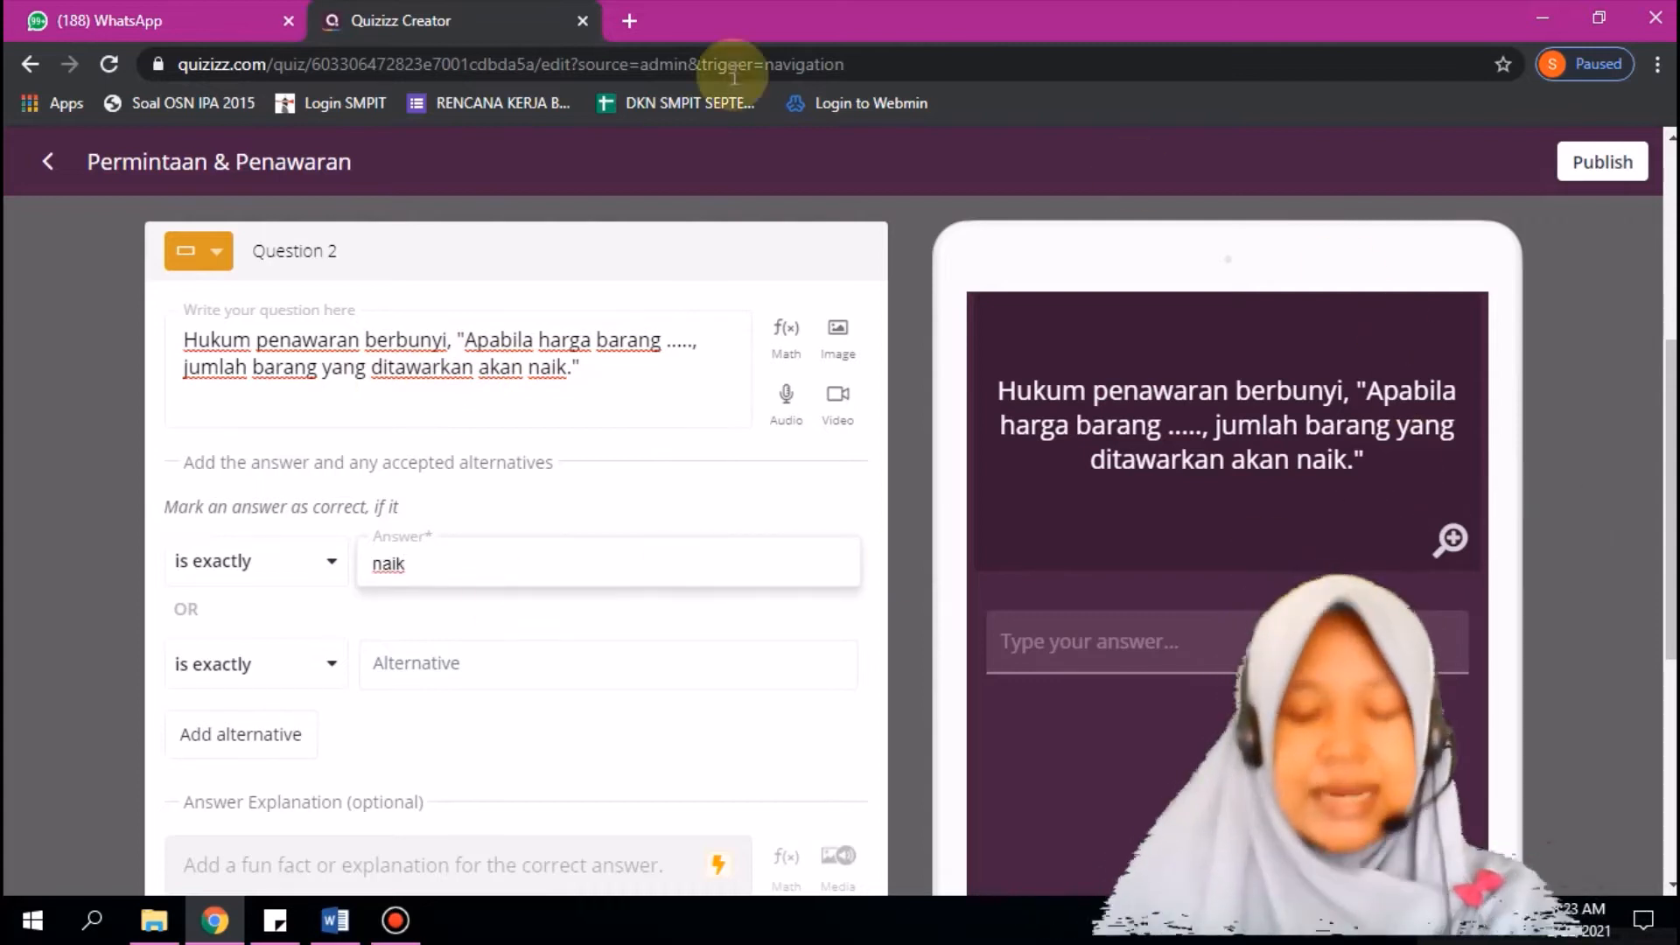
click(431, 669)
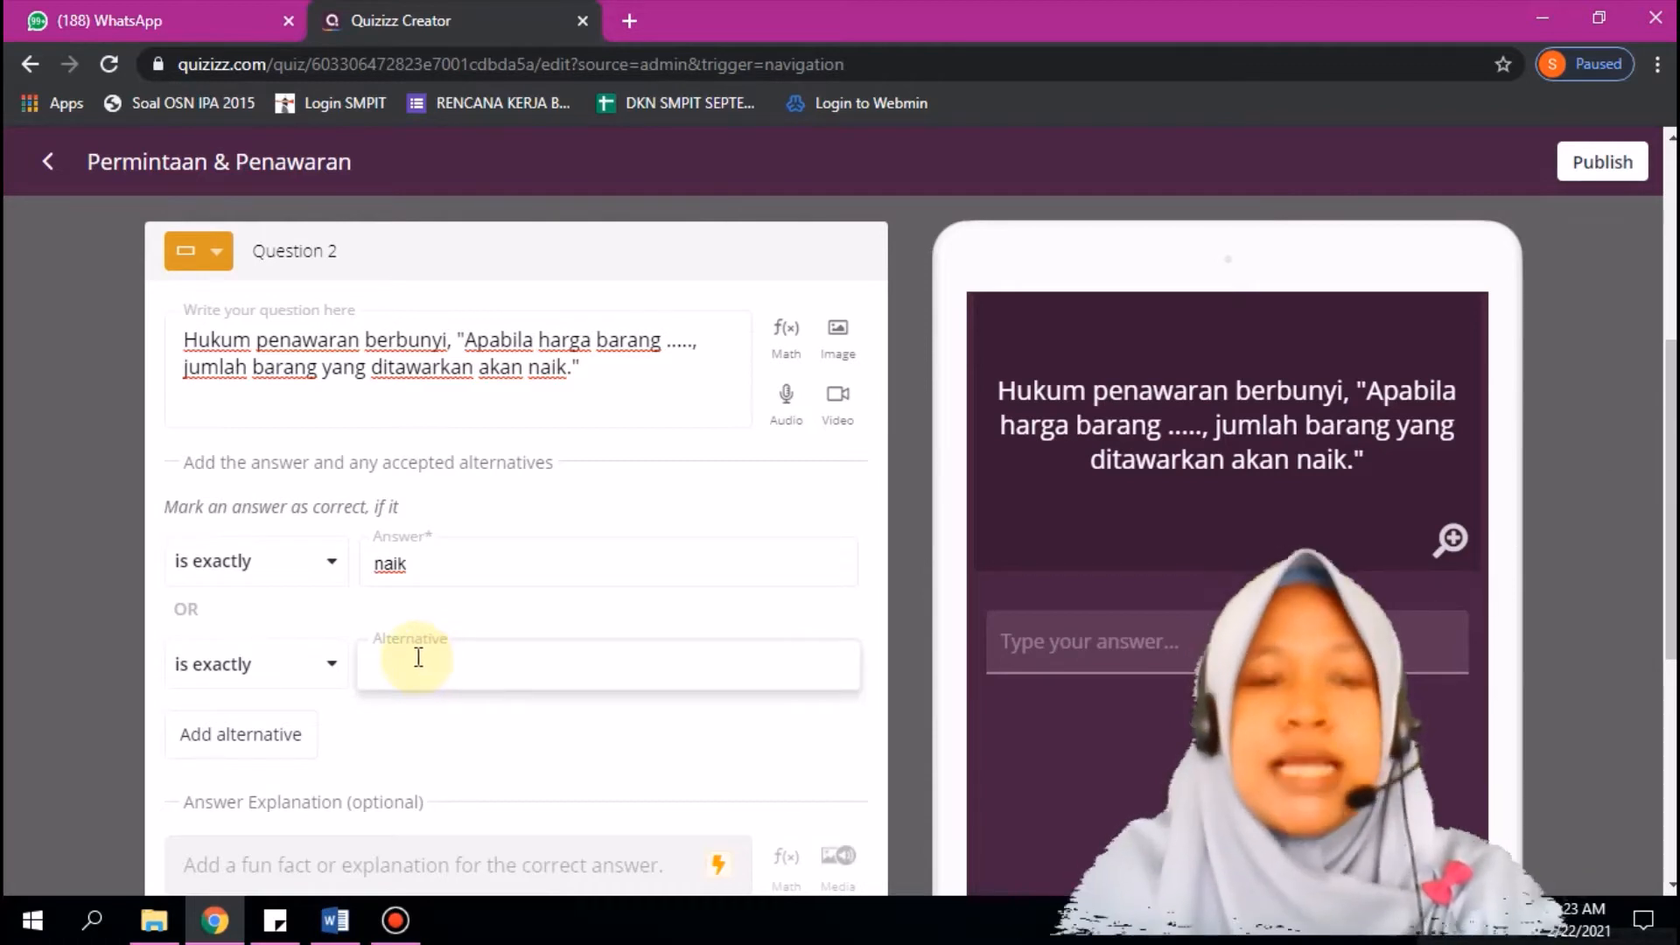
click(402, 719)
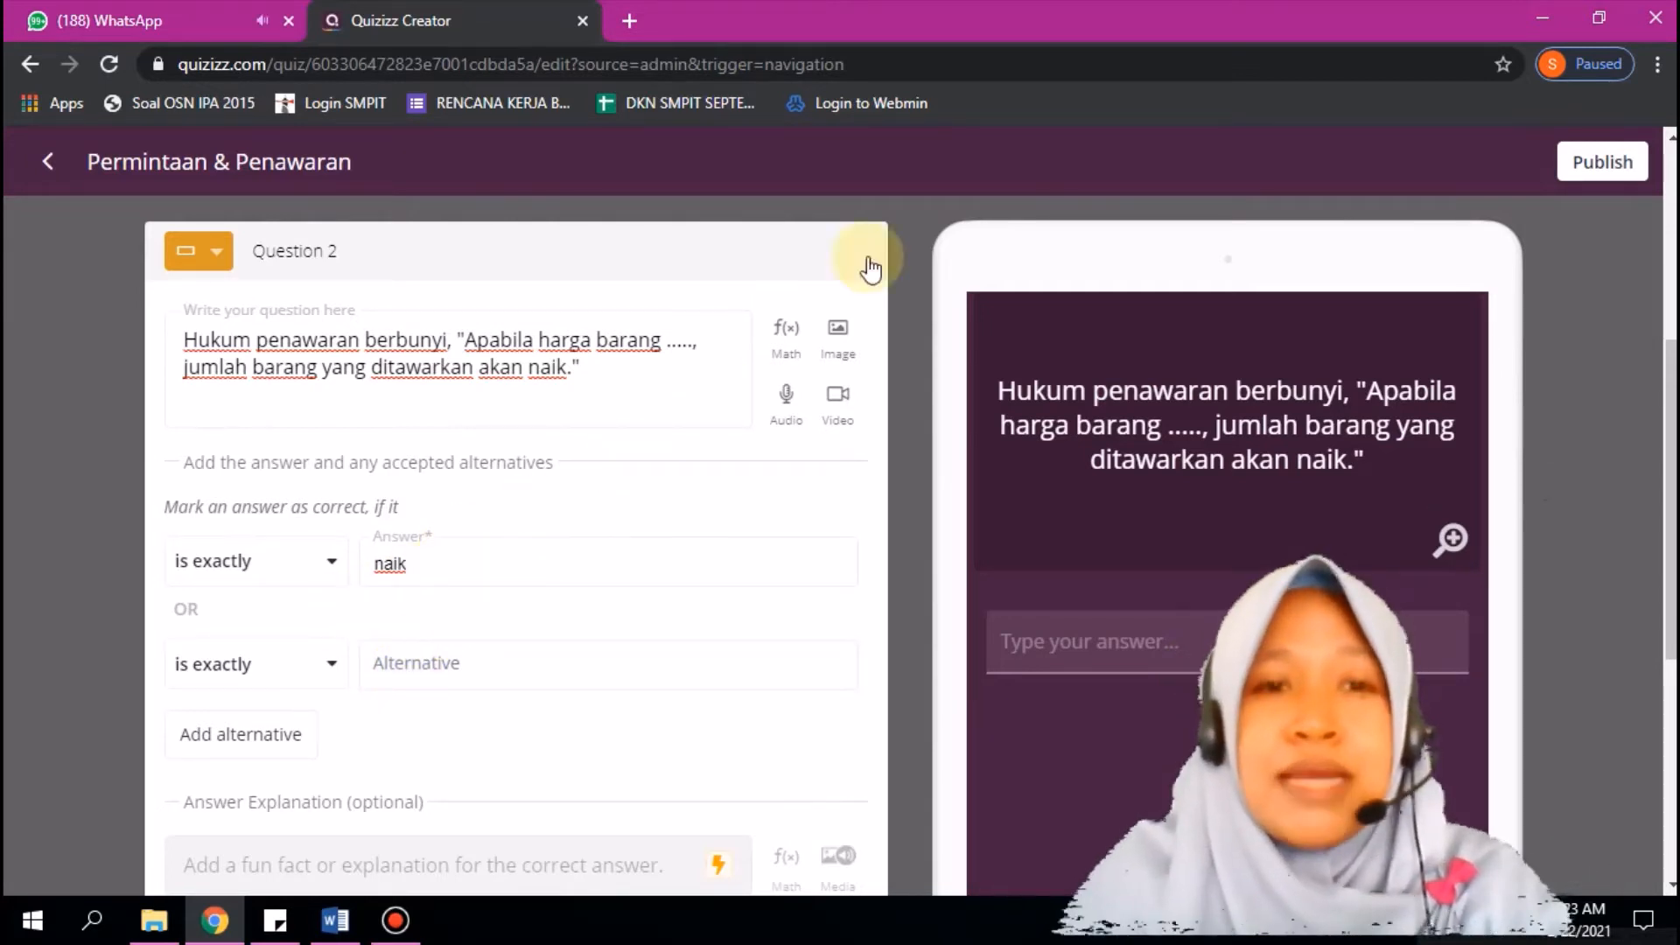
Step: Set the time limit of question 2 to 60 seconds and save the question
scroll(1618, 248, down, 2)
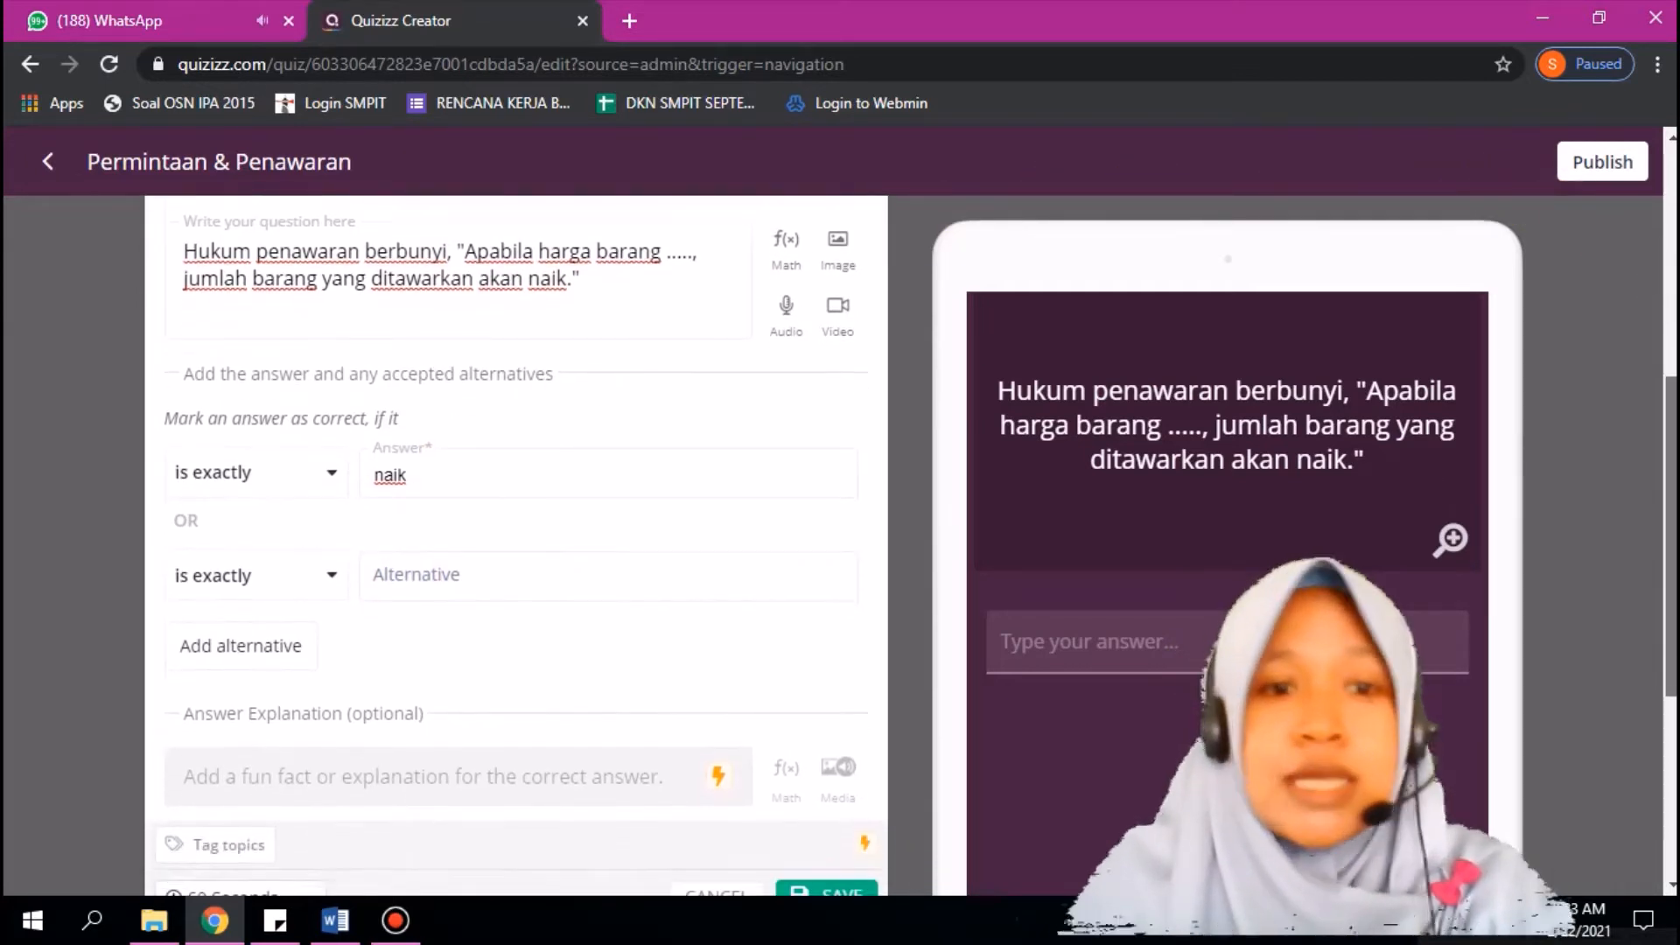
scroll(516, 543, up, 2)
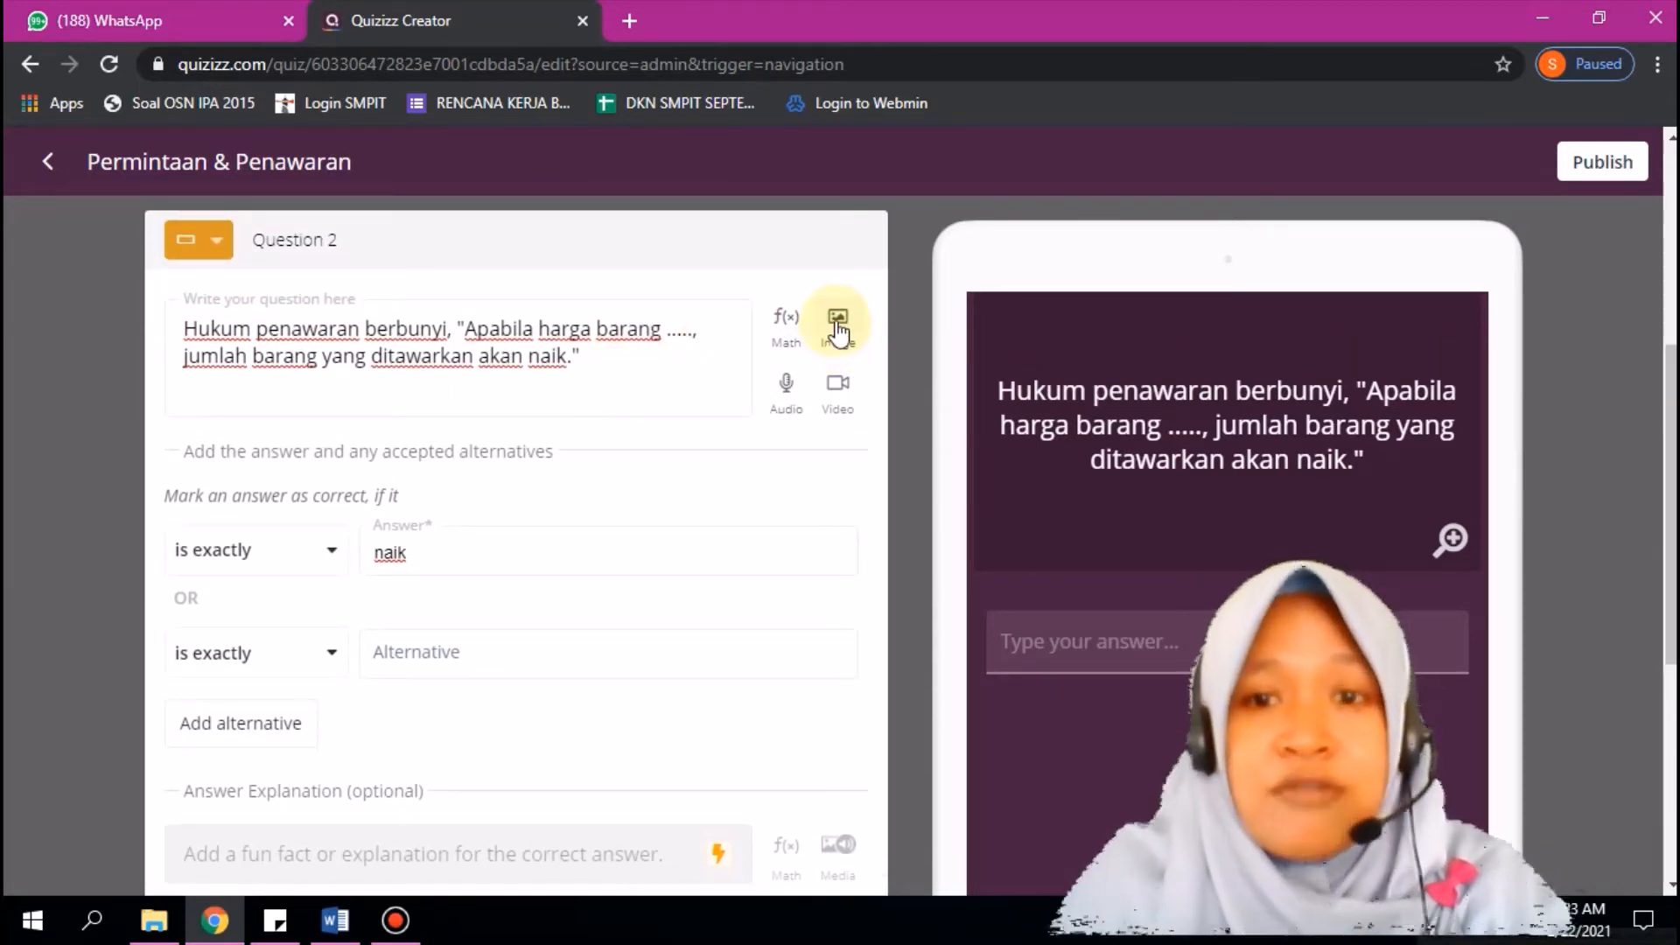
scroll(1429, 232, down, 4)
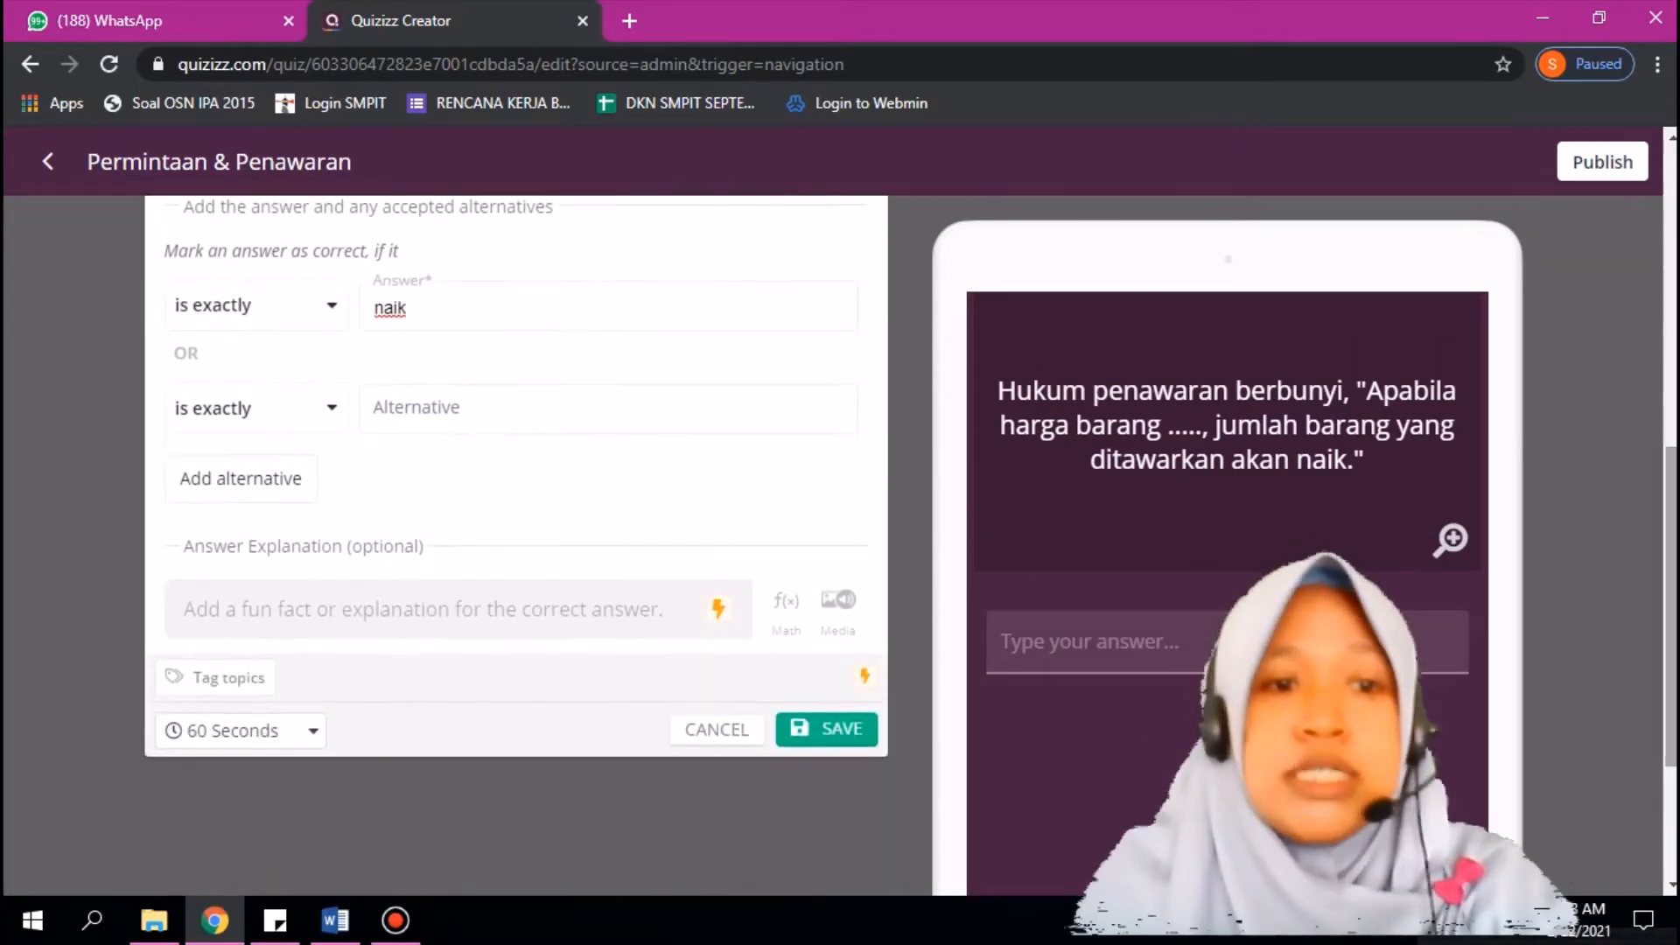
click(298, 734)
drag(312, 638, 312, 750)
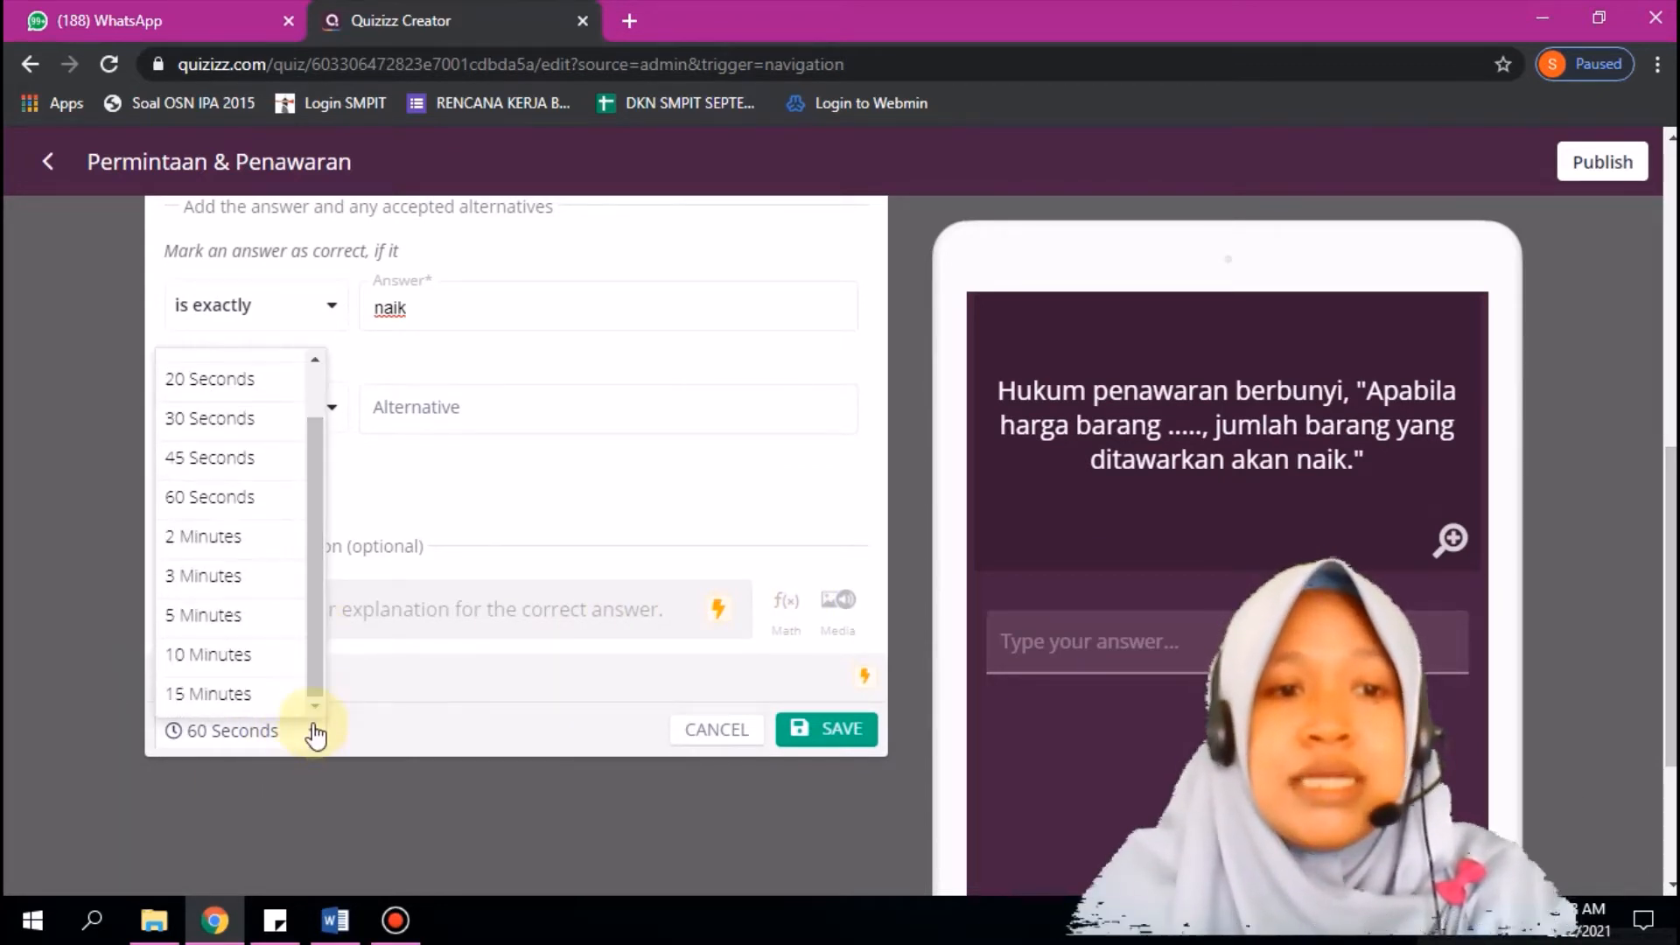
click(224, 496)
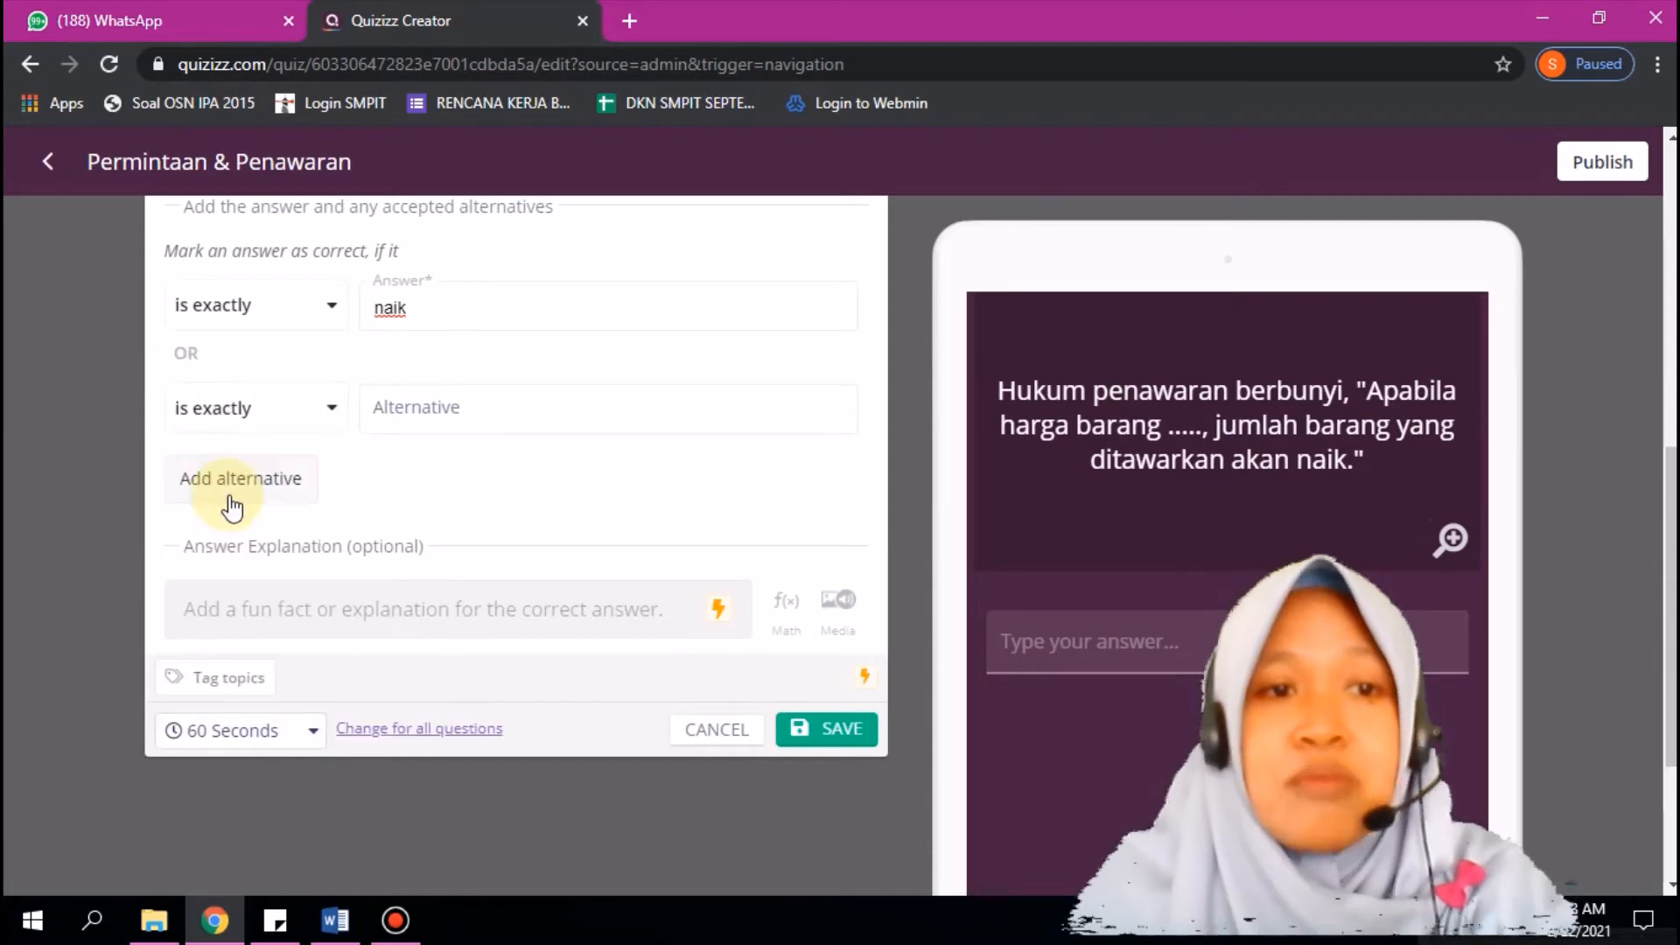
scroll(1620, 457, up, 2)
scroll(1651, 510, down, 2)
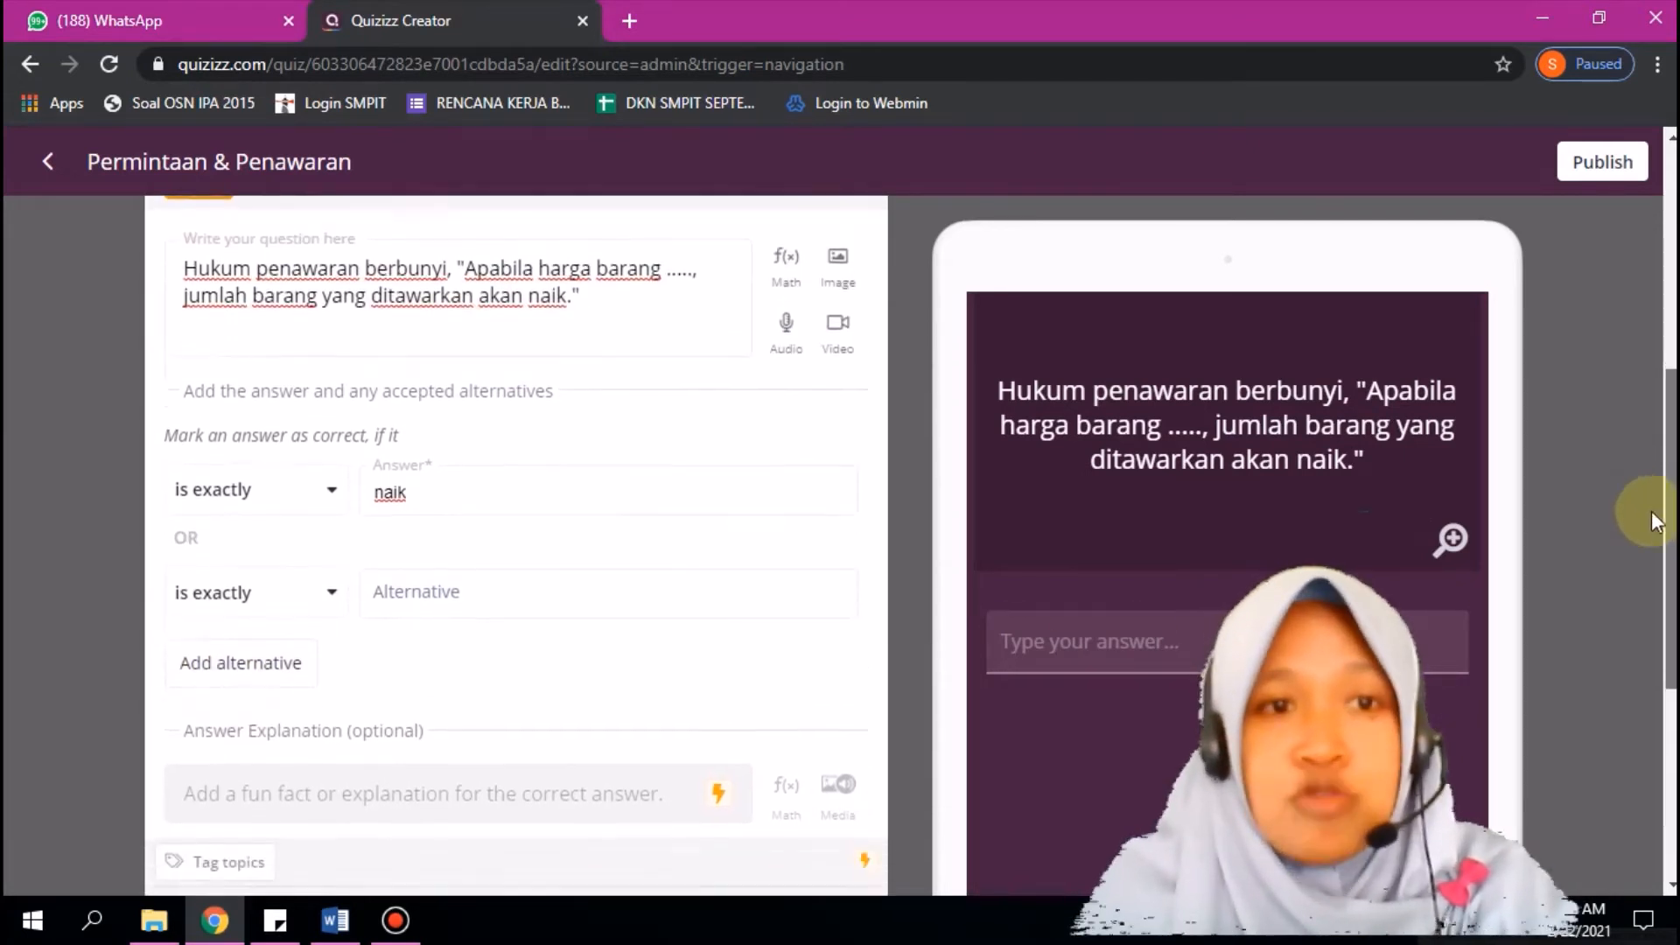
click(790, 761)
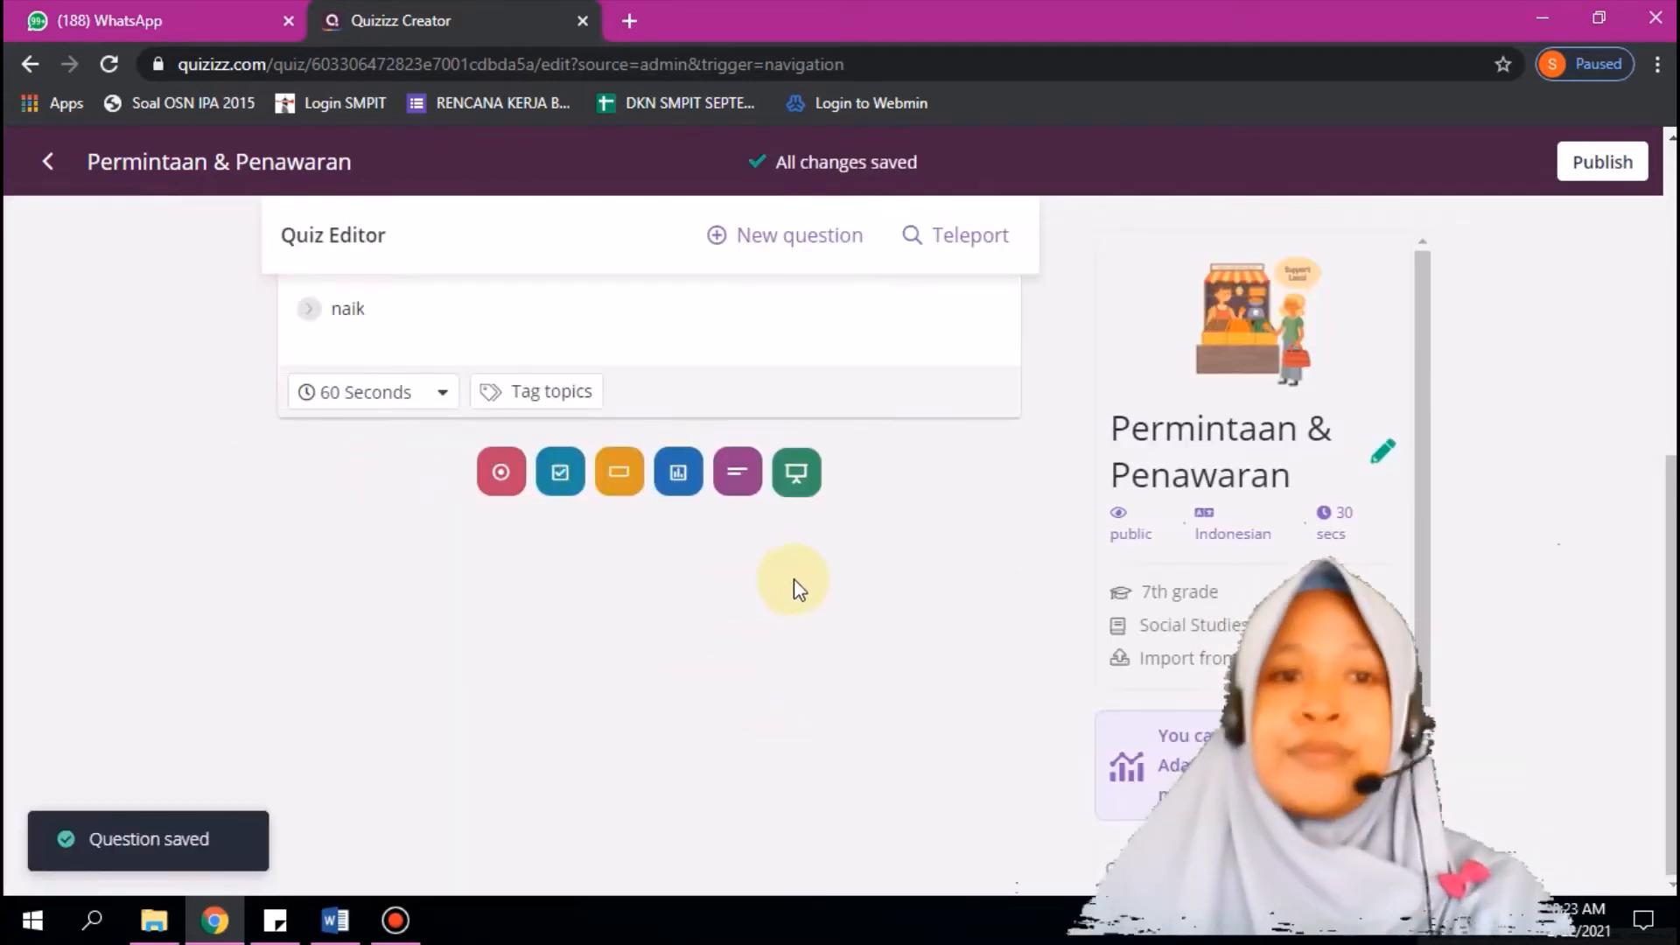
Step: Add an open-ended question and enter the text "Mengapa harga tiket kereta api ketika lebaran naik"
drag(1645, 490, 1671, 334)
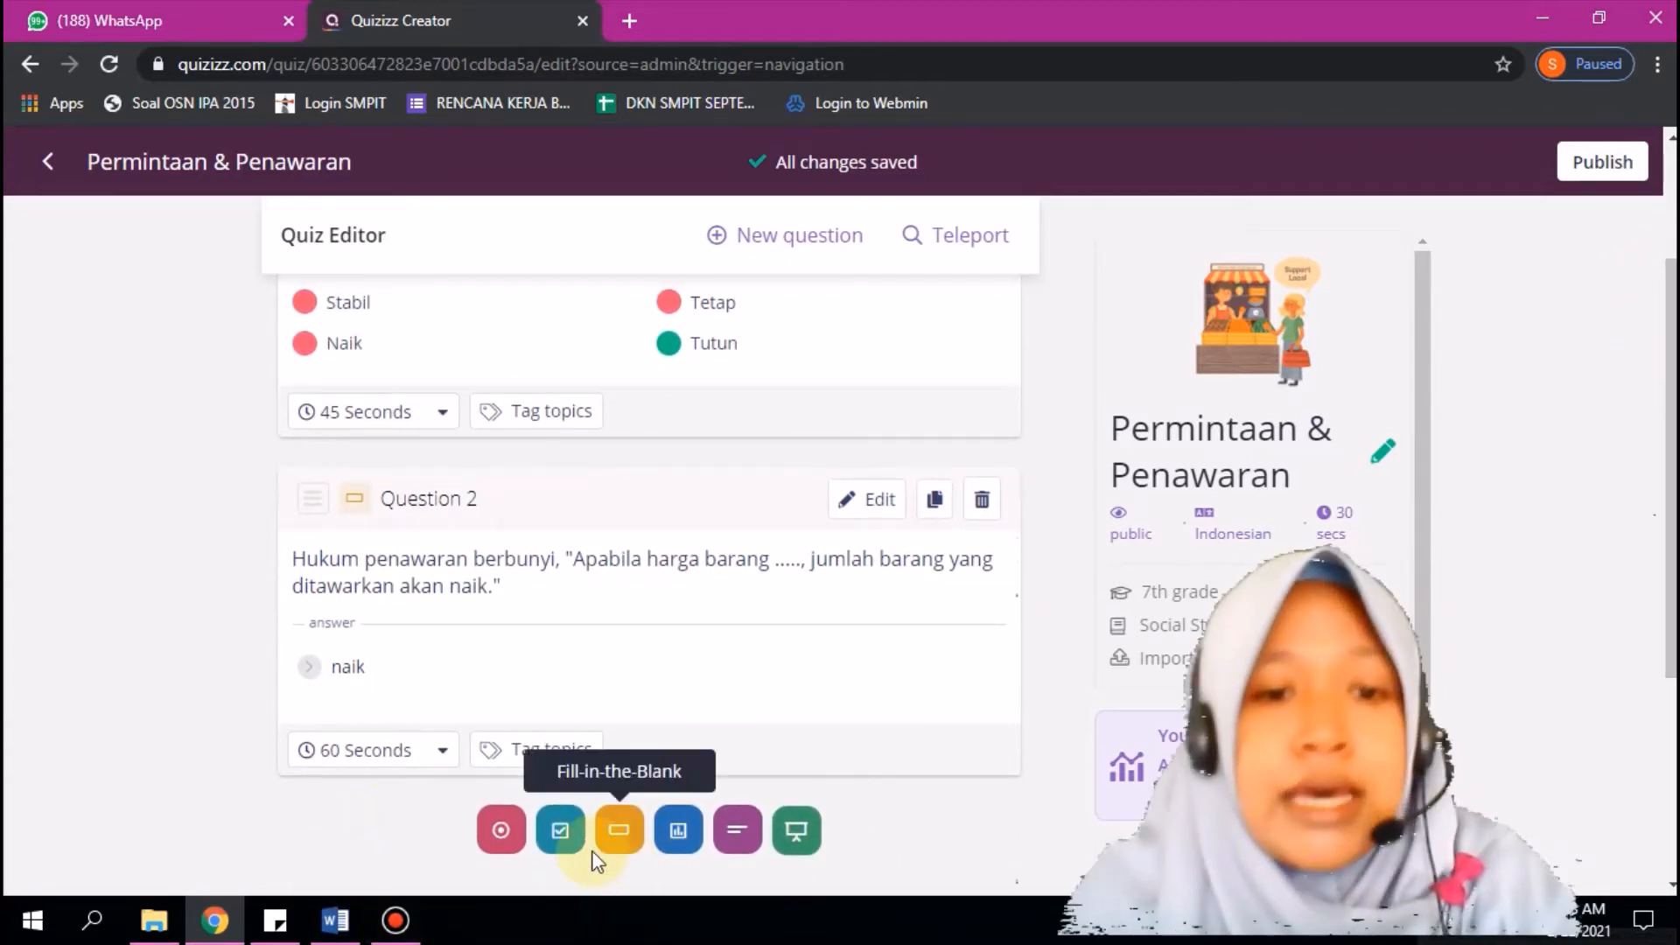
click(726, 836)
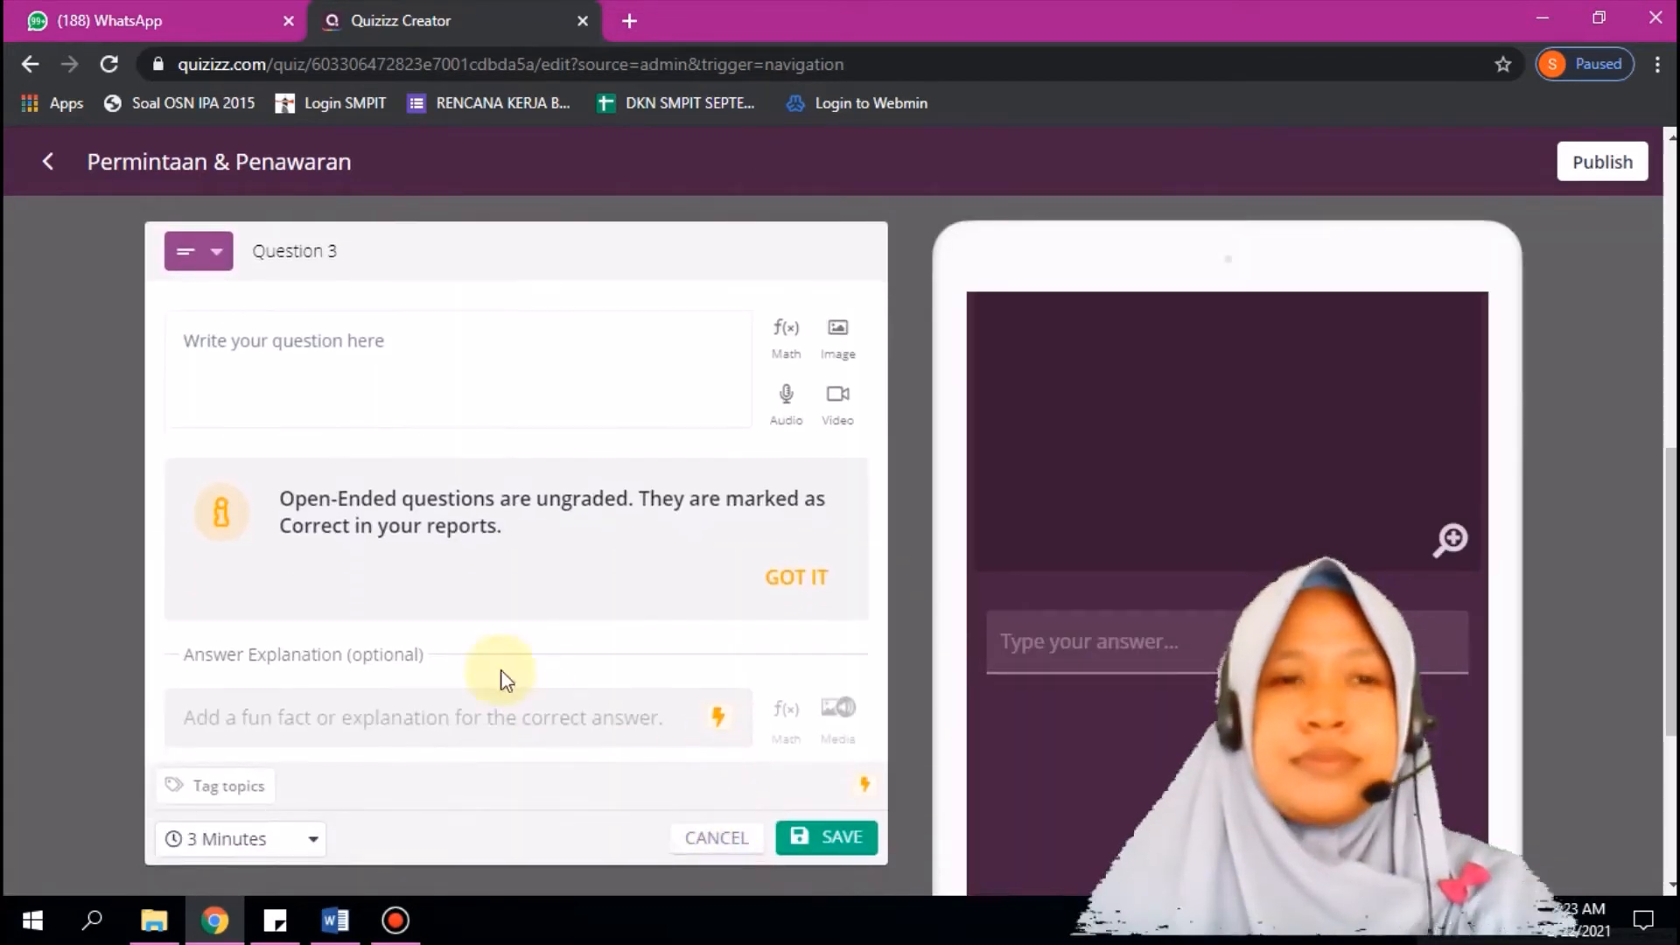
click(388, 398)
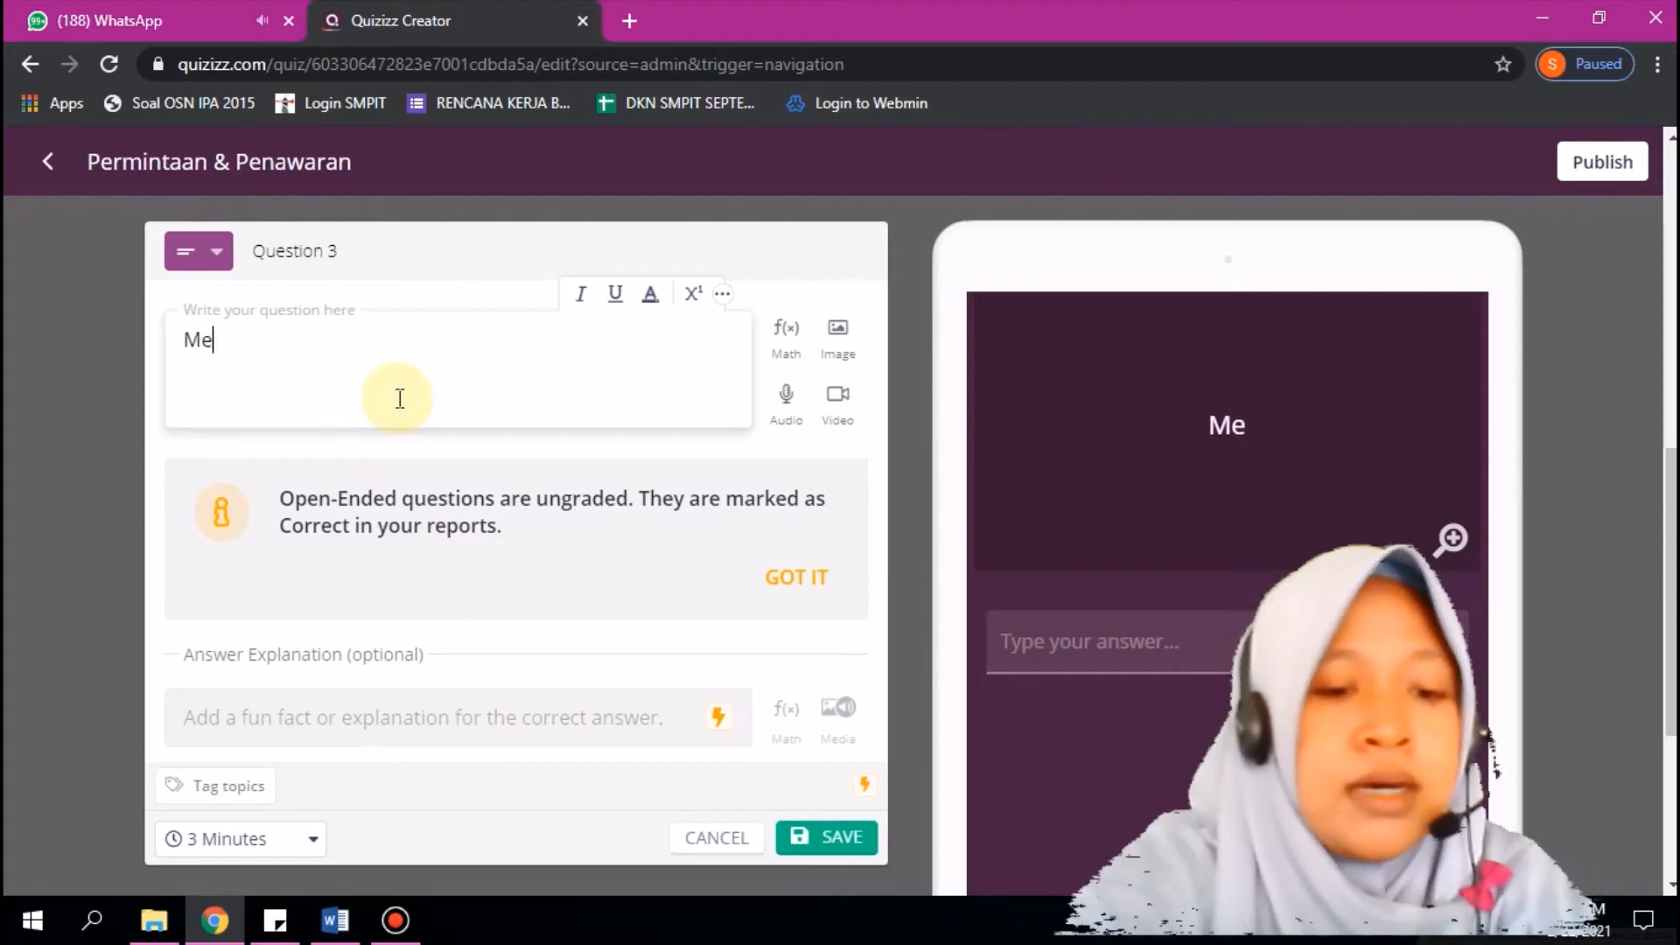
text(Mengapa harg)
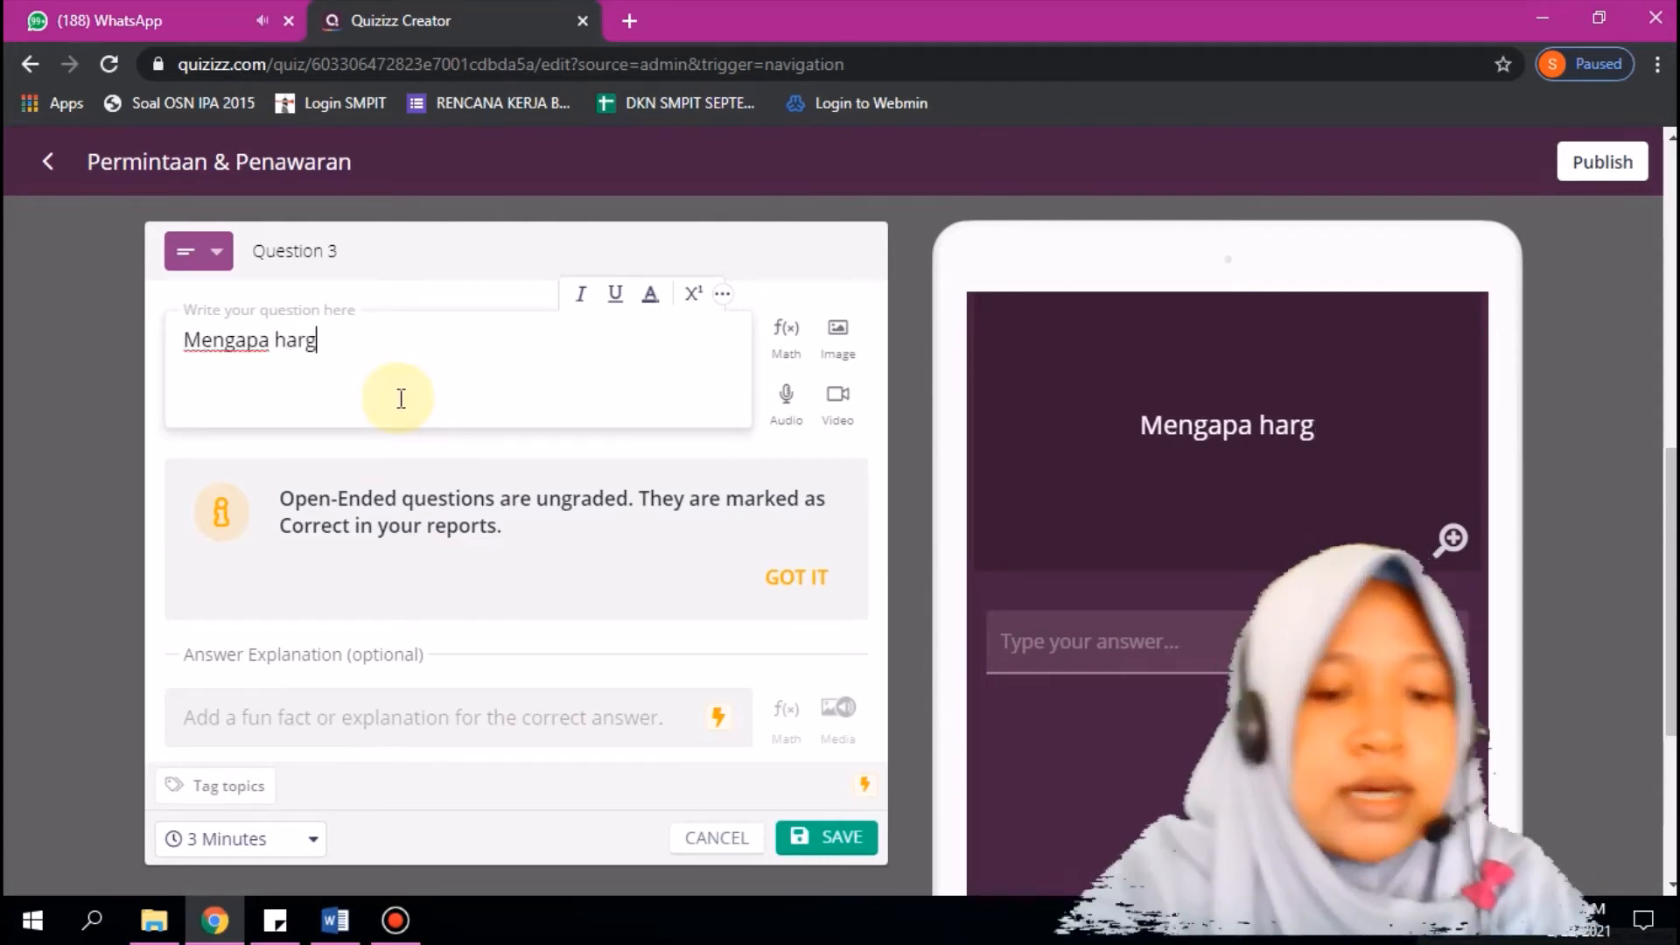
text(a ti)
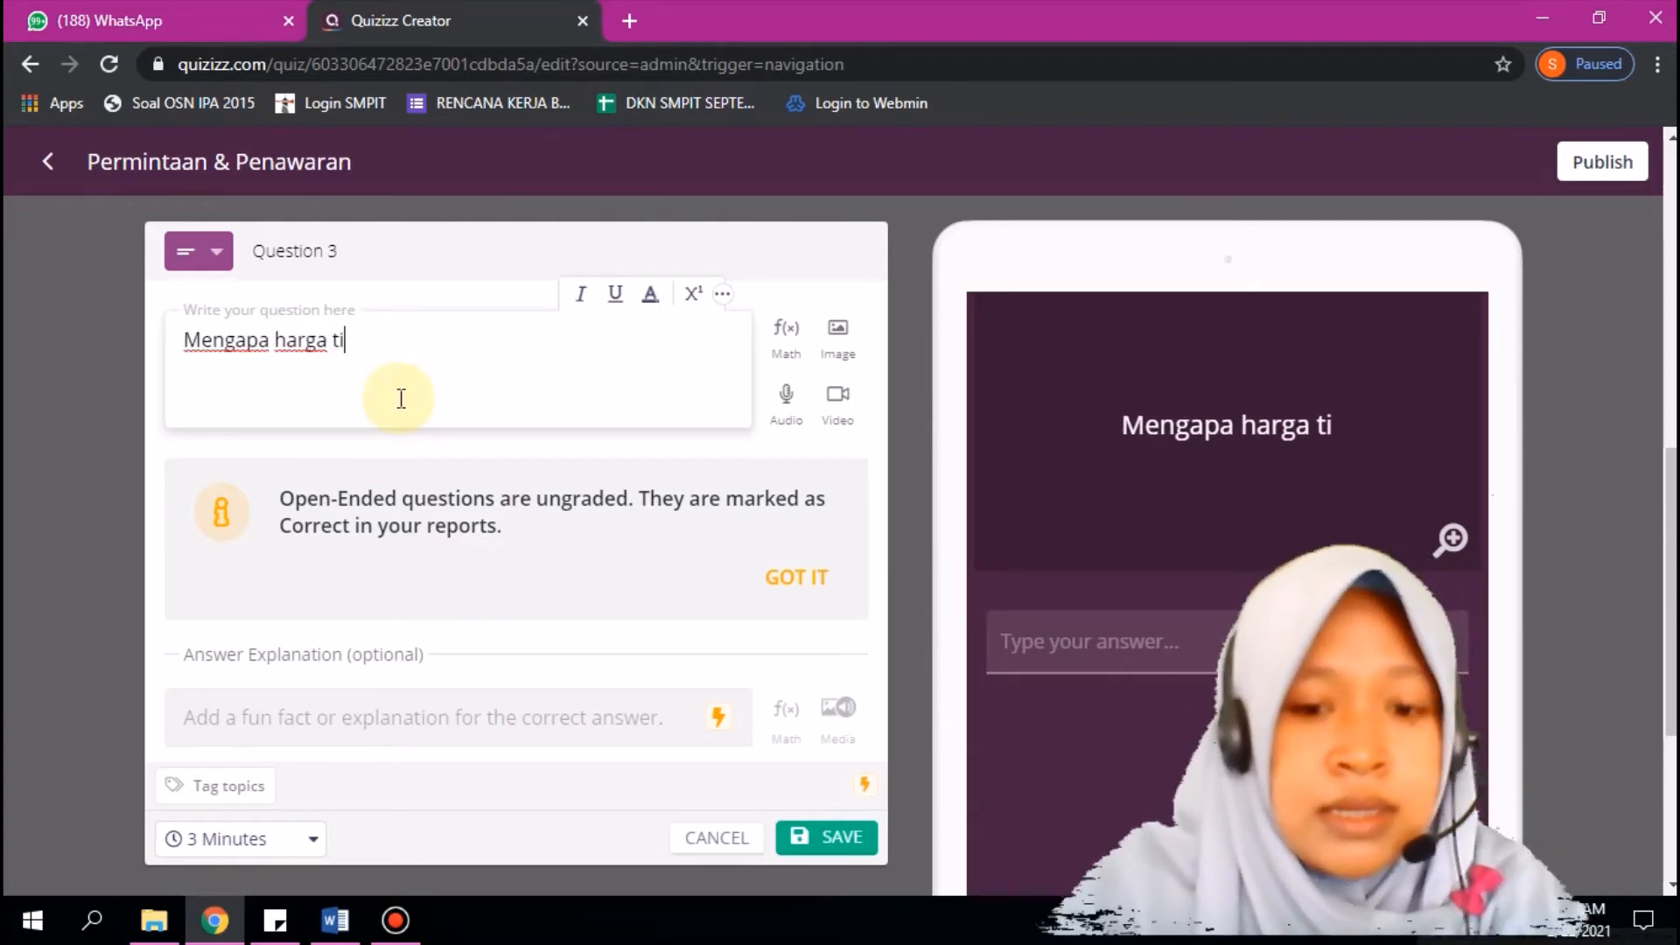
text(ket kereta apai)
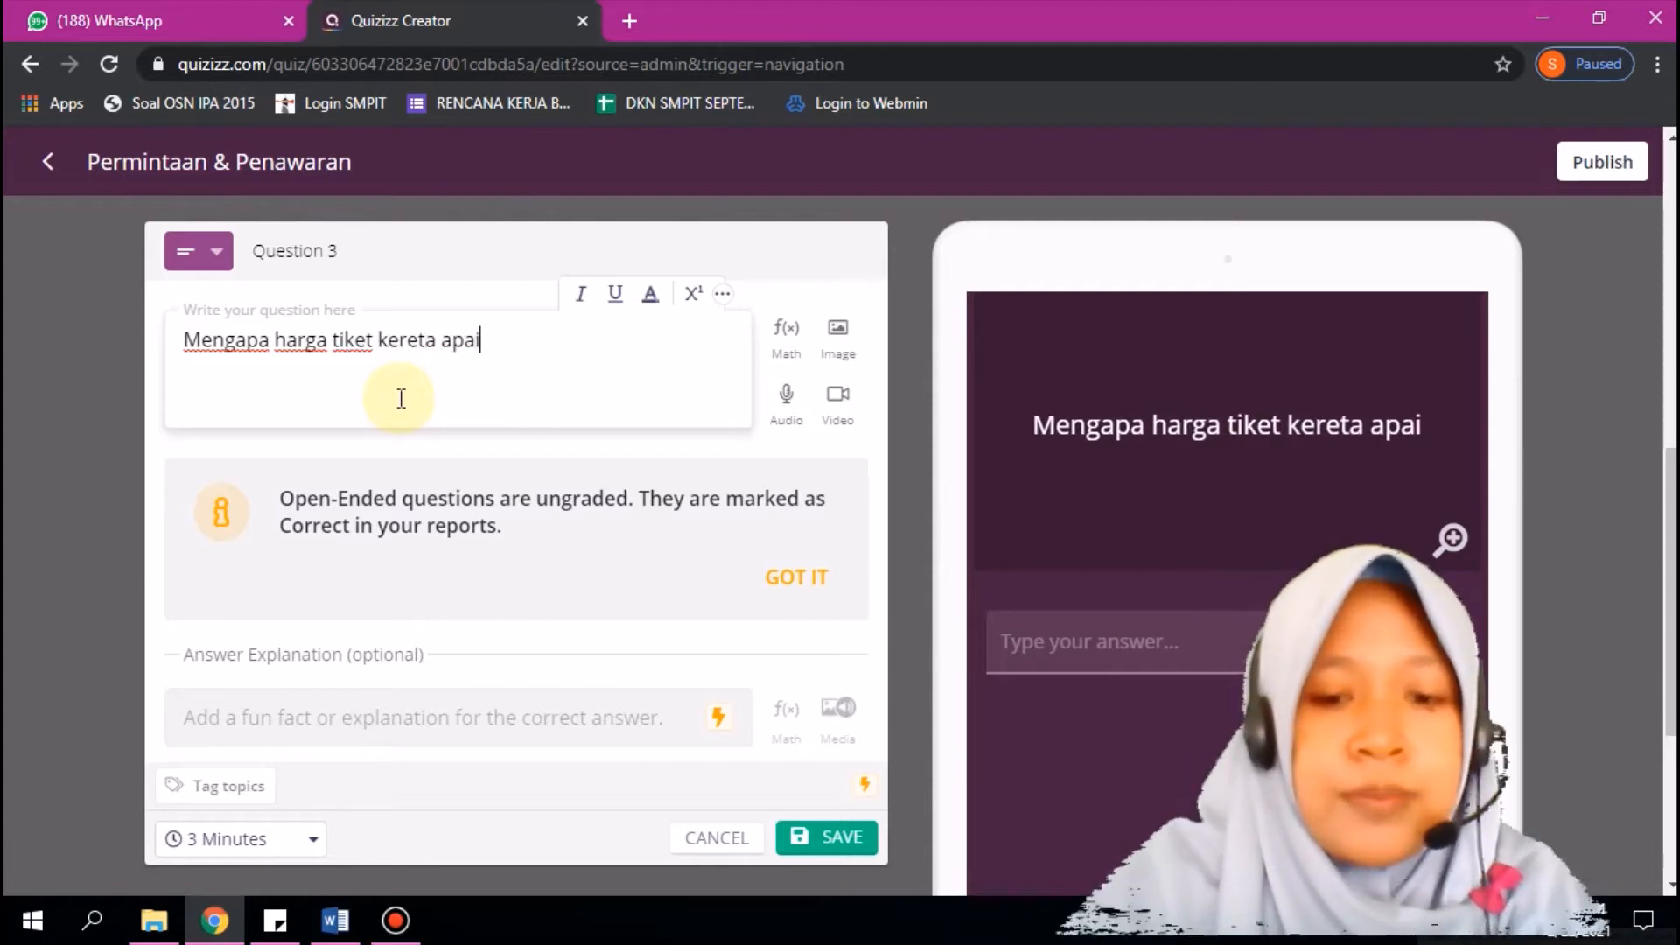
key(BackSpace)
key(BackSpace)
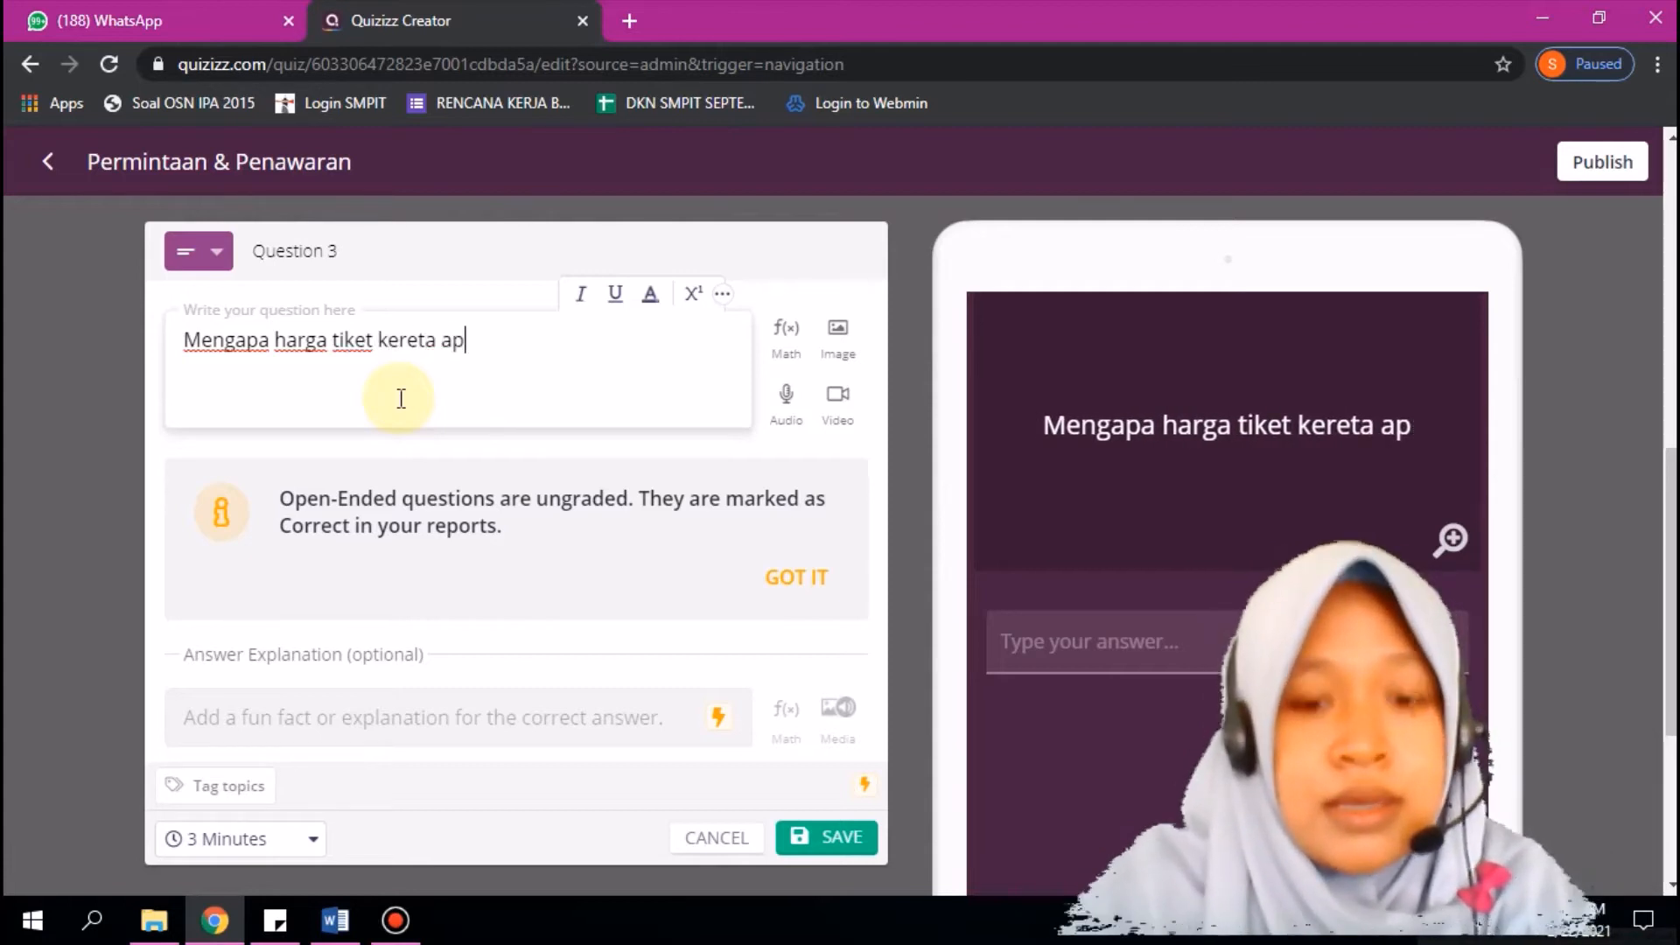
text(i ketika)
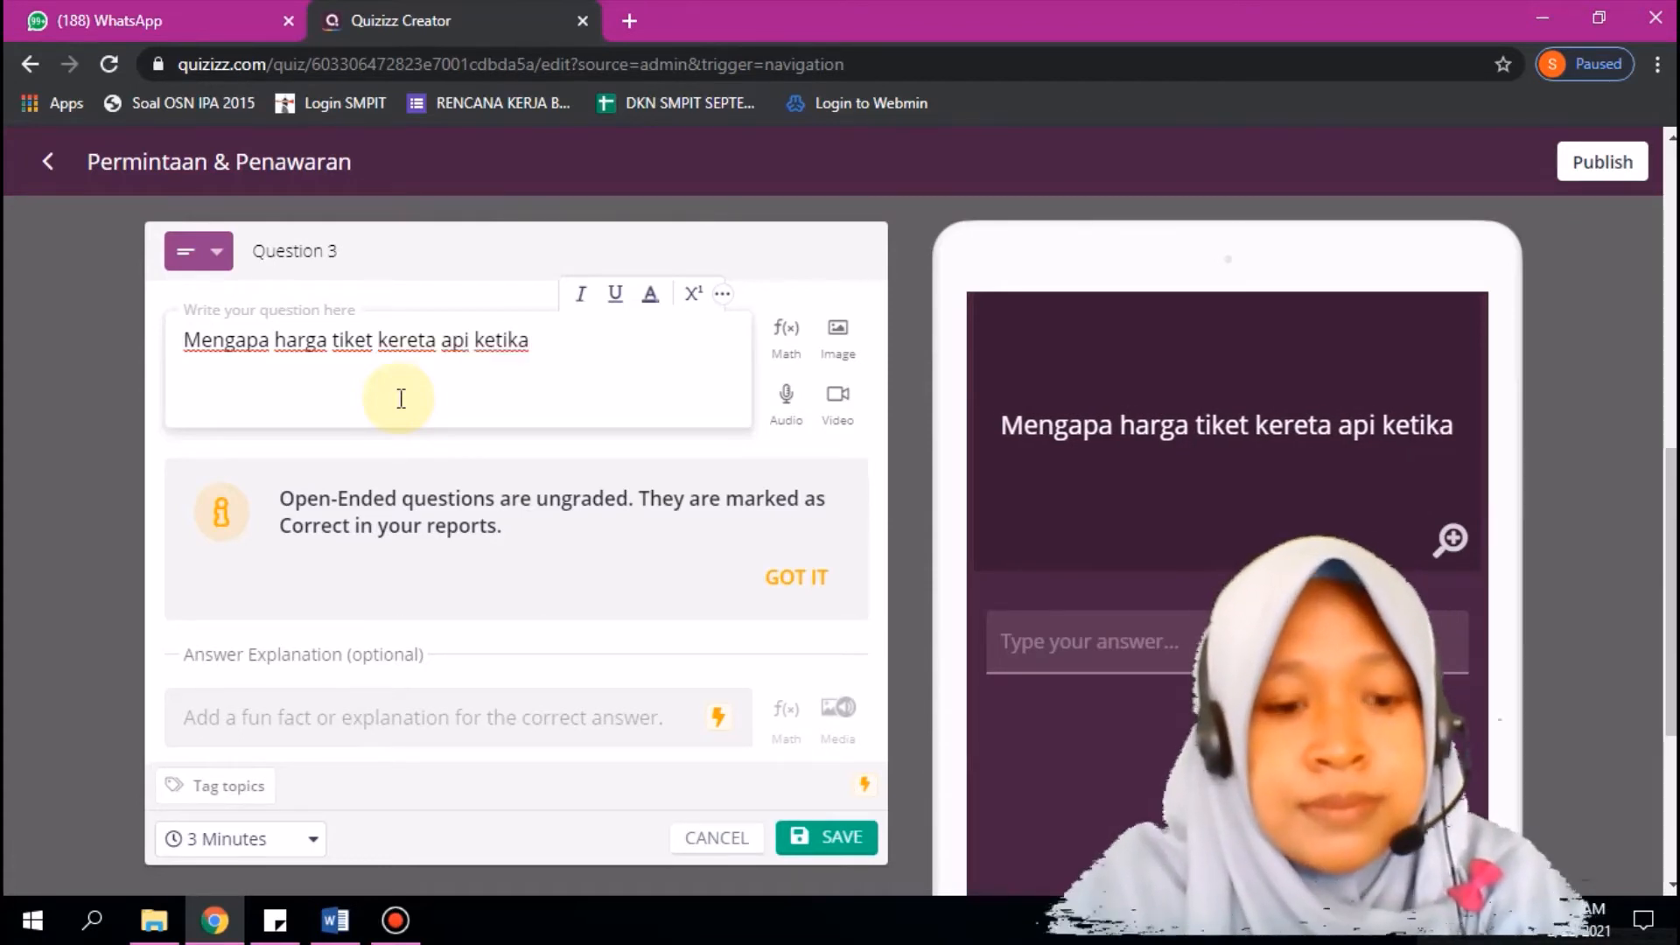
text( lebaran)
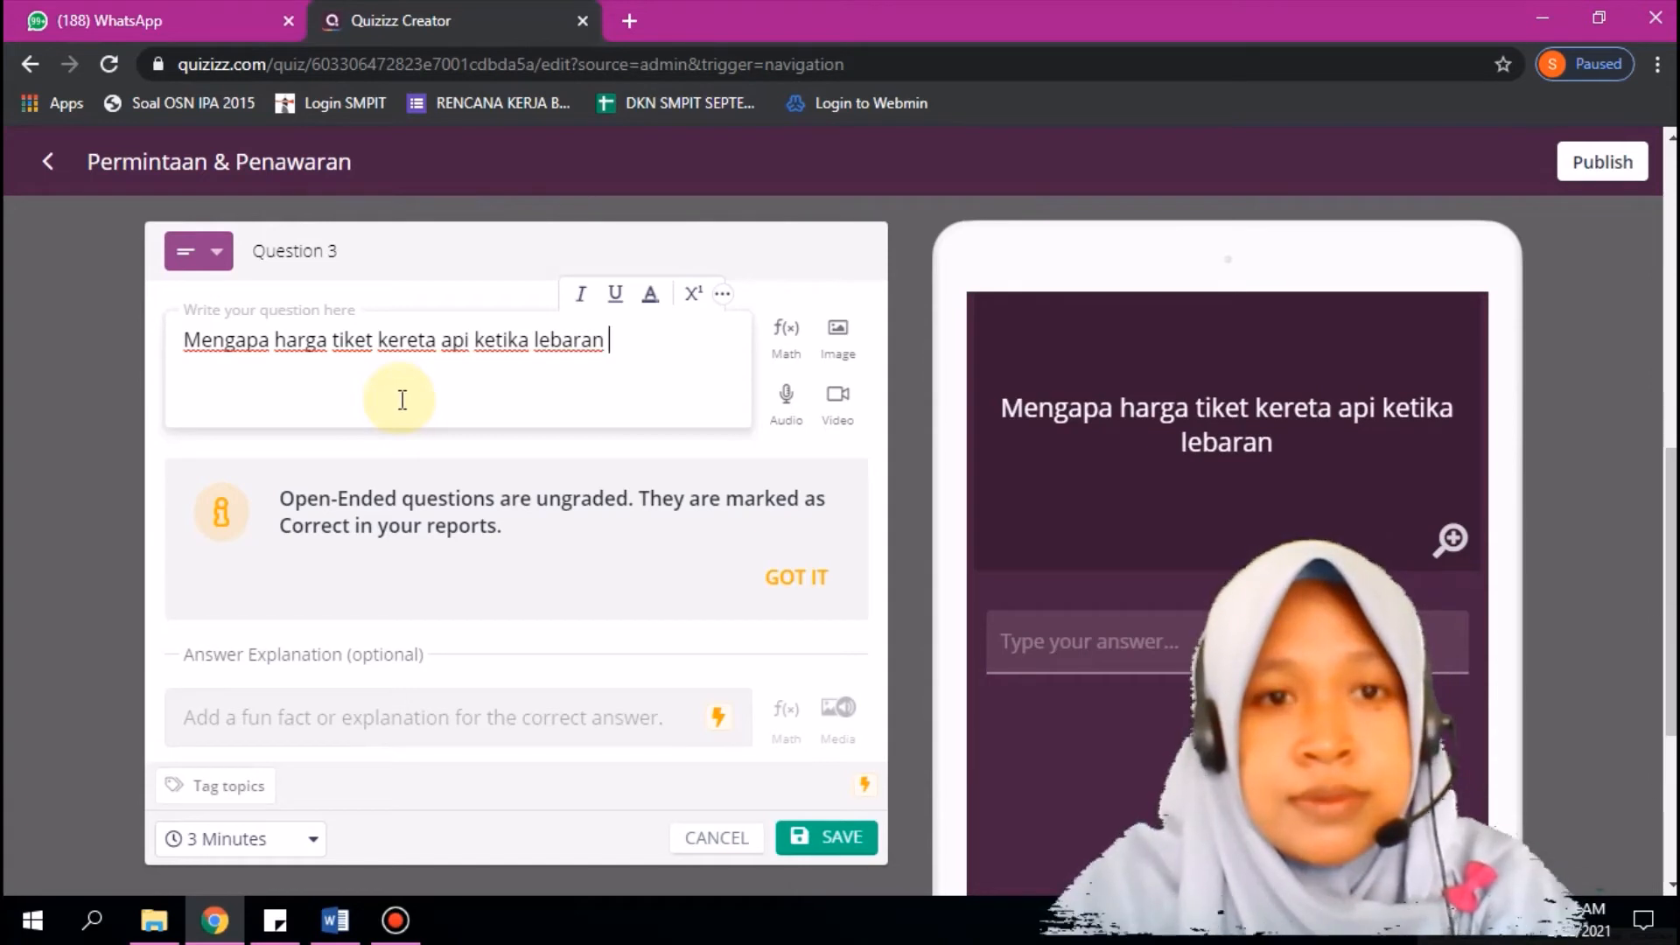
text( naik)
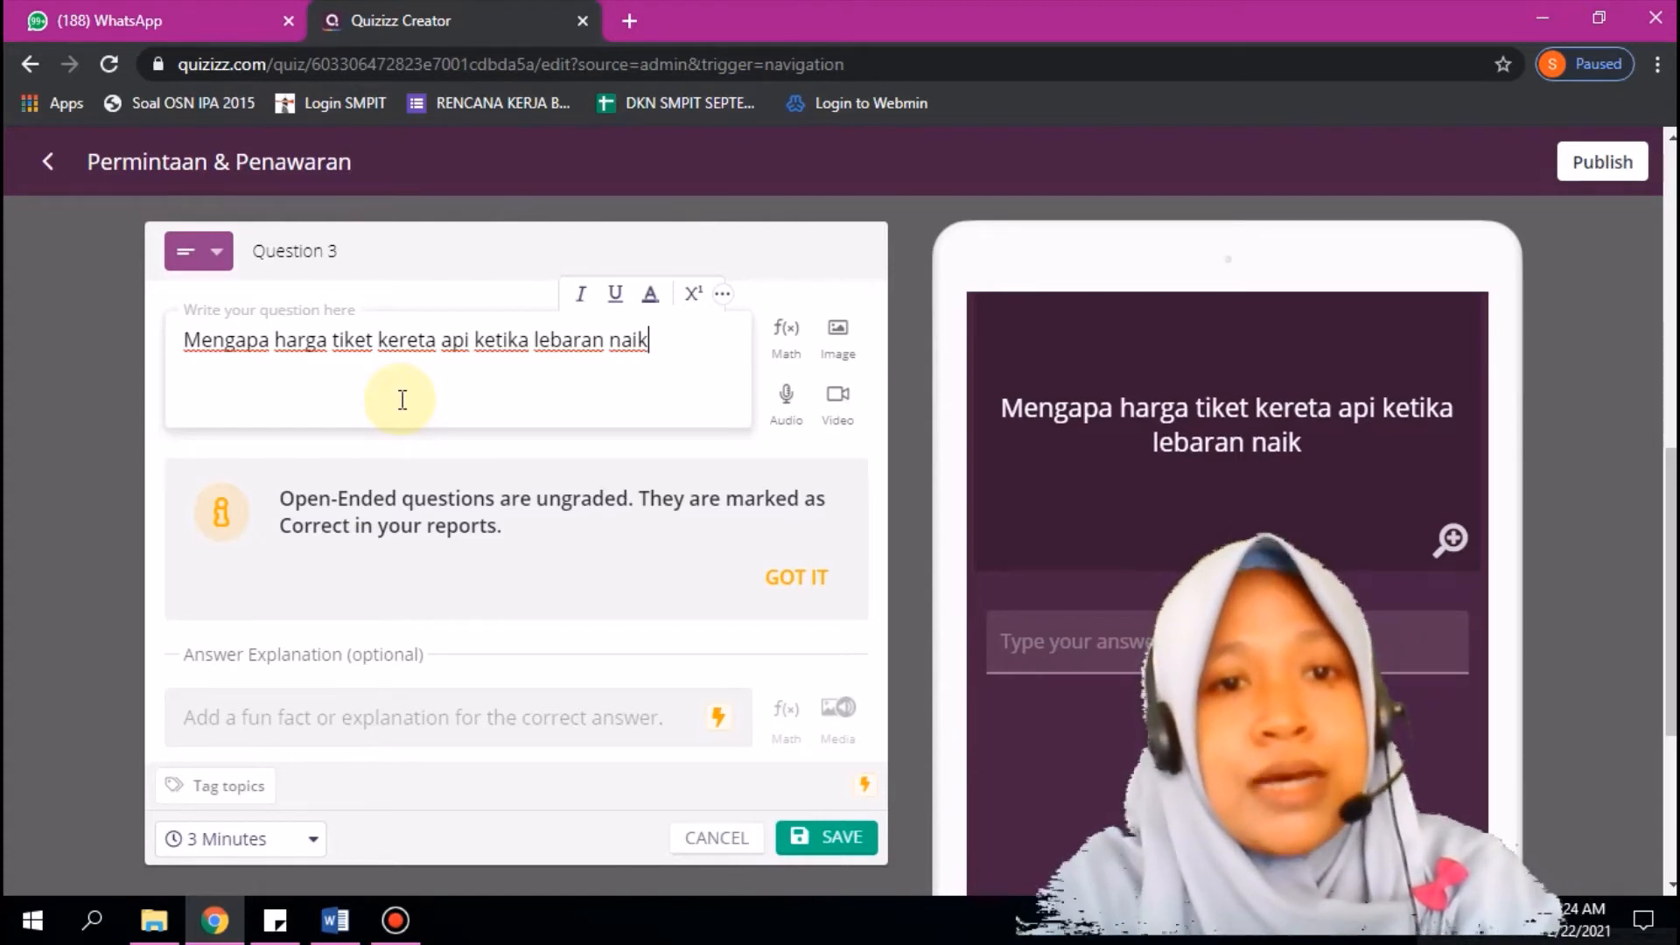
Step: Reword the question 3 text after "kereta api" to end with "ketika lebaran harganya naik ?"
key(BackSpace)
key(ctrl+BackSpace)
key(ctrl+BackSpace)
key(ctrl+BackSpace)
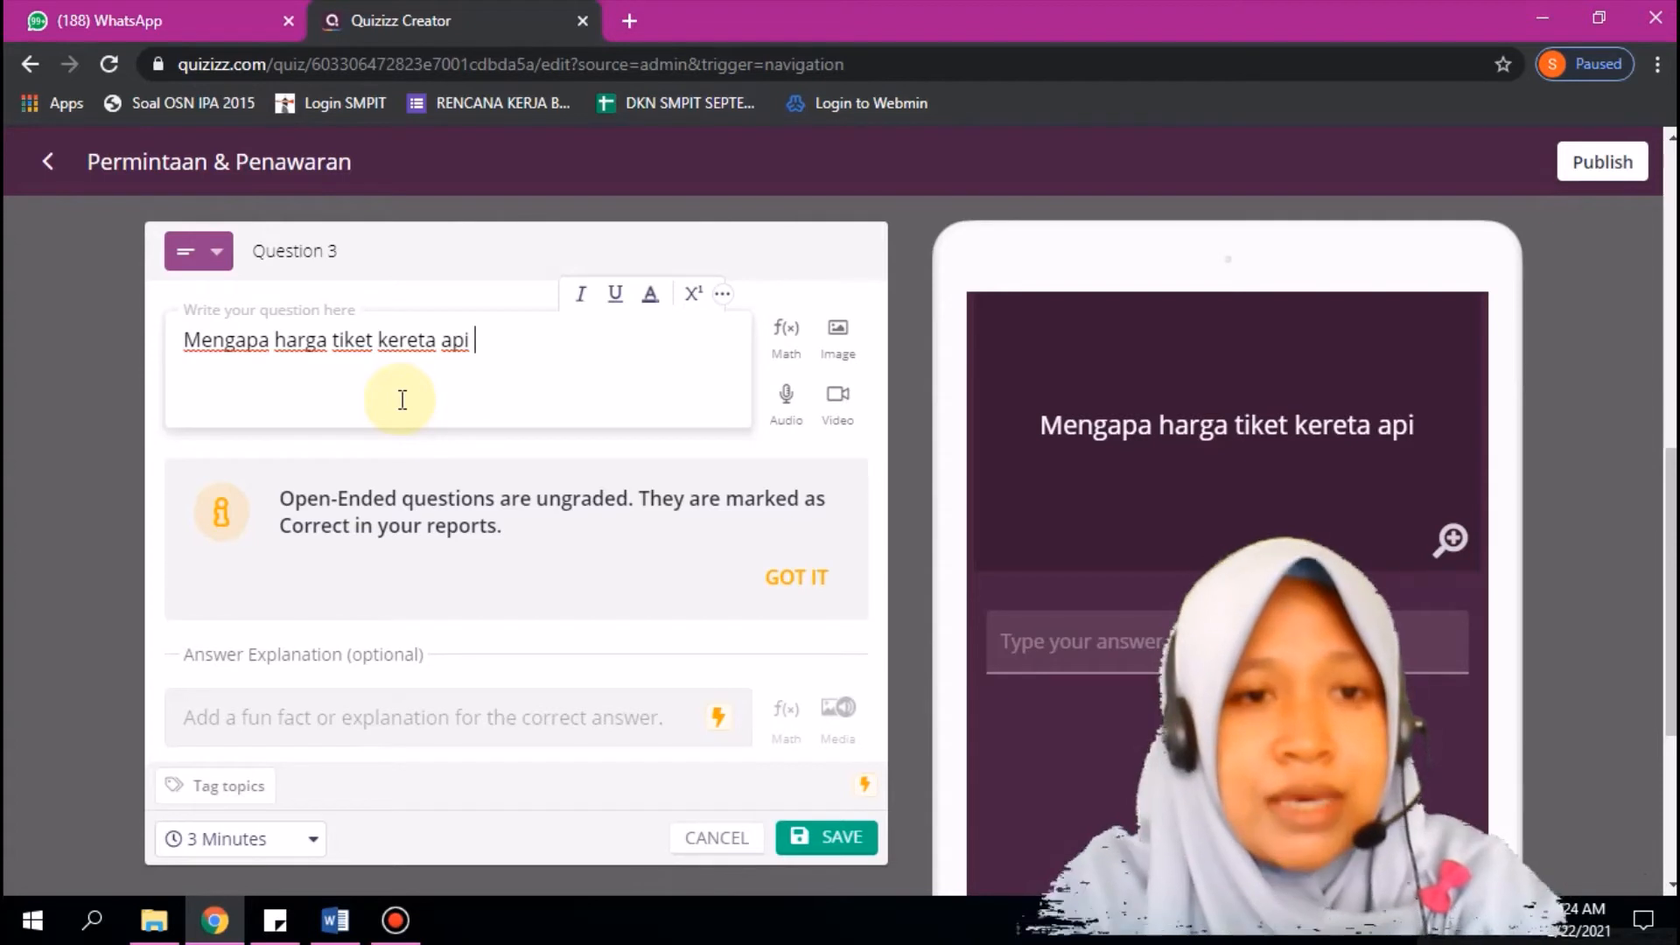
text(ketika)
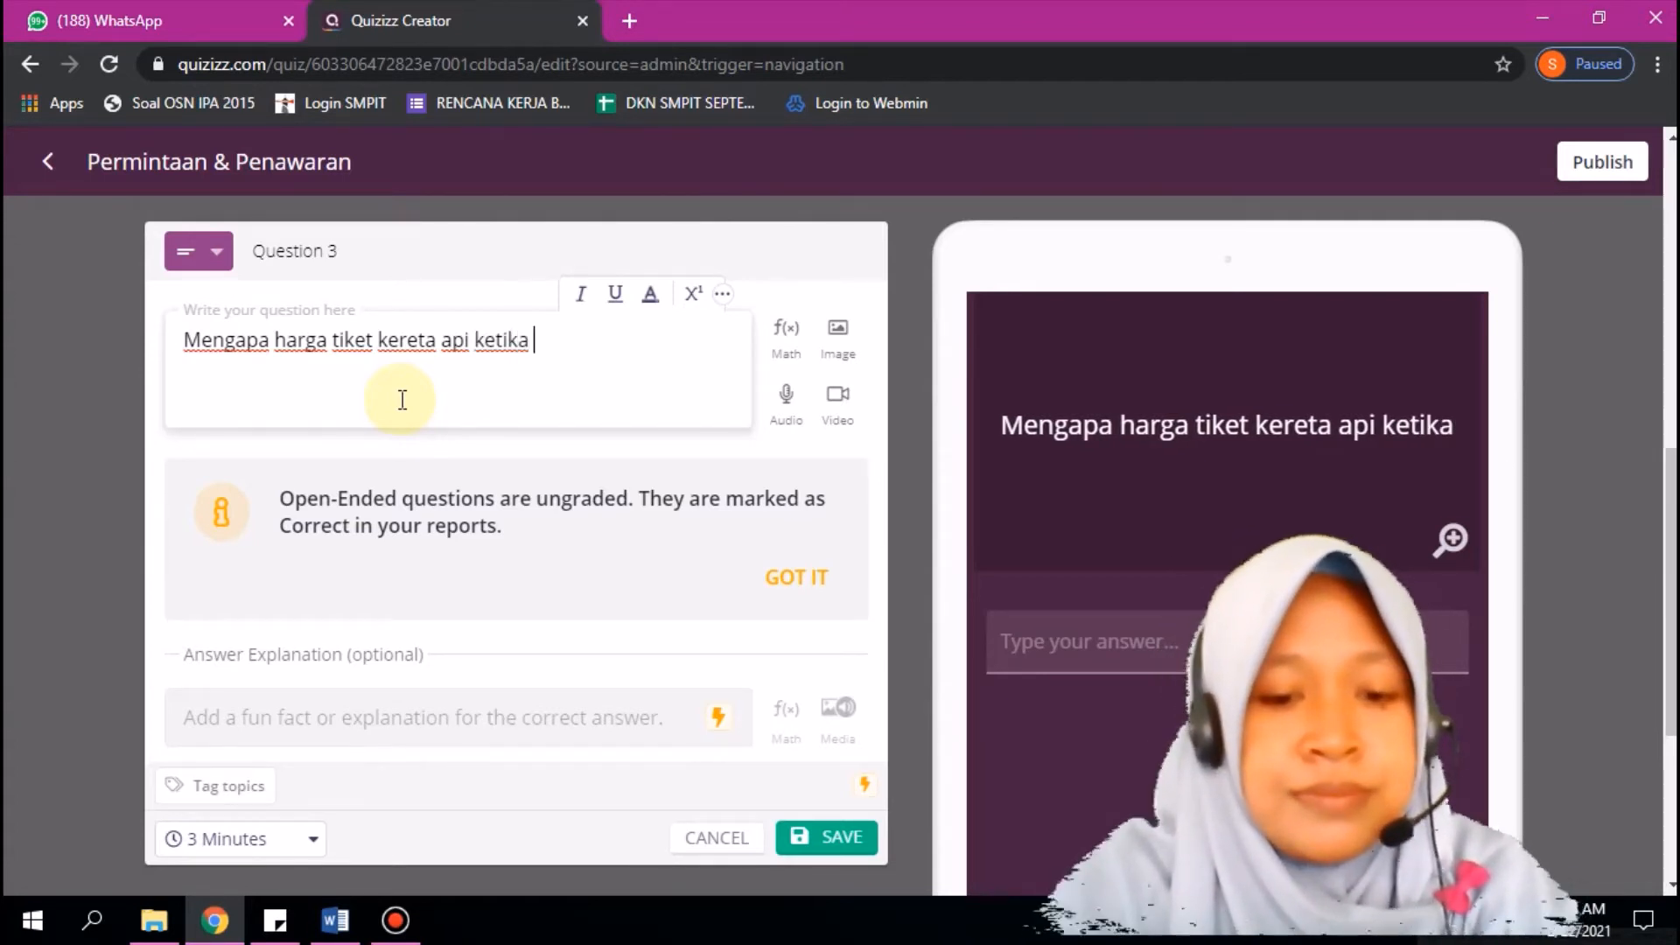
text( len)
key(BackSpace)
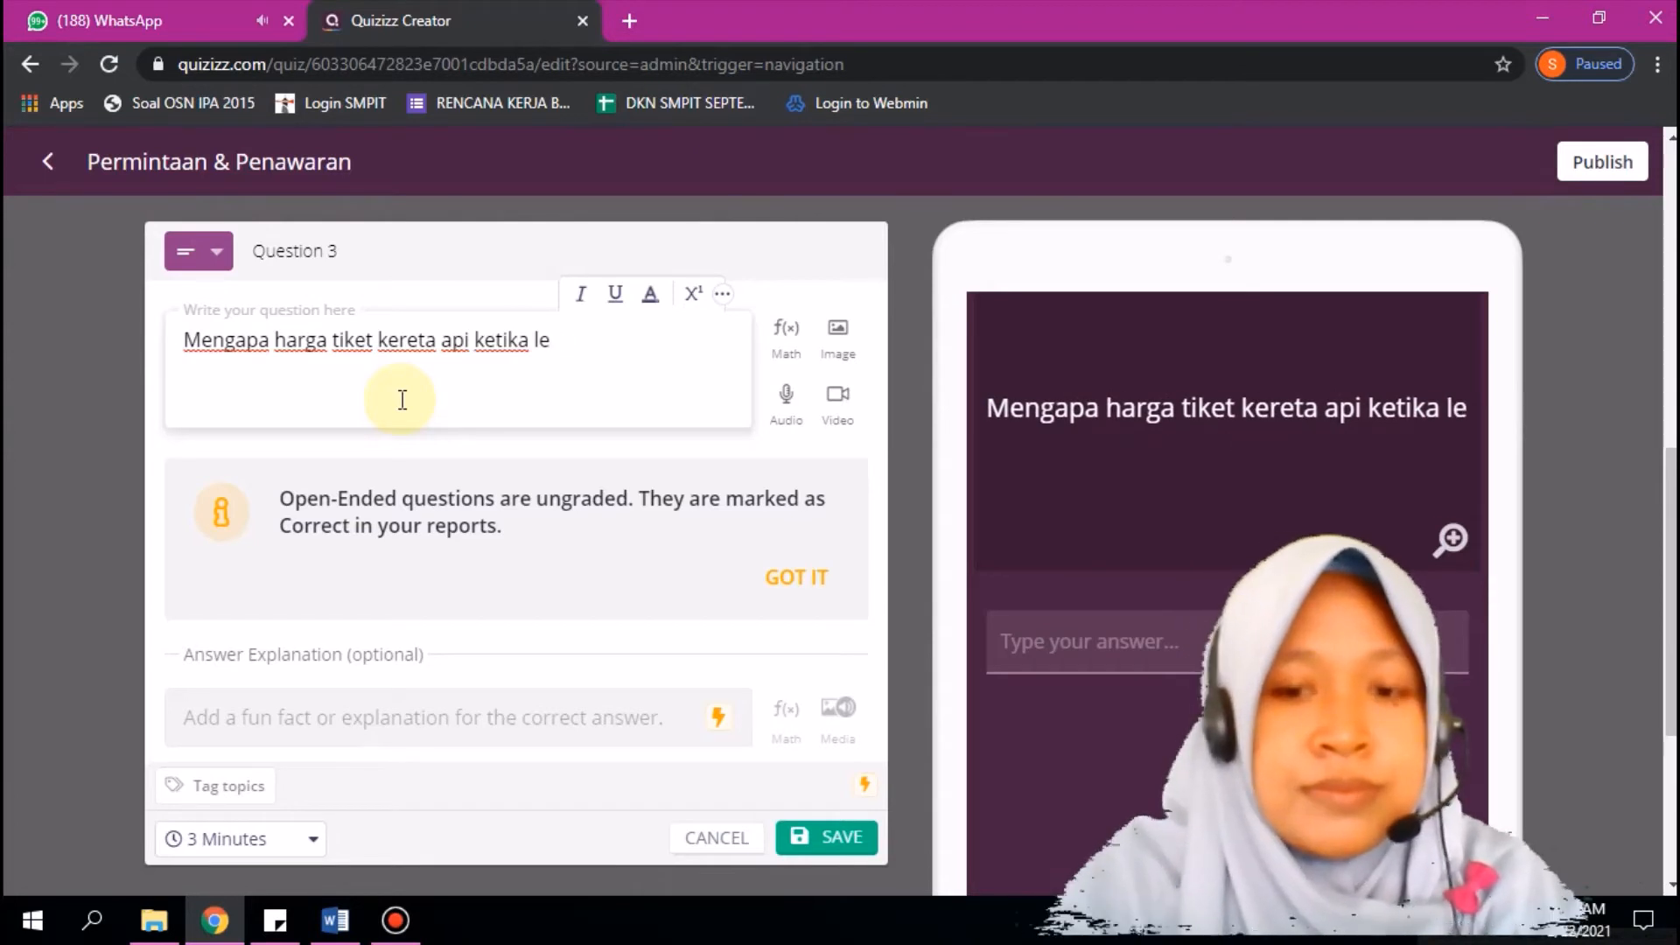
key(BackSpace)
key(BackSpace)
key(BackSpace)
key(BackSpace)
key(BackSpace)
key(BackSpace)
key(BackSpace)
key(BackSpace)
key(BackSpace)
key(BackSpace)
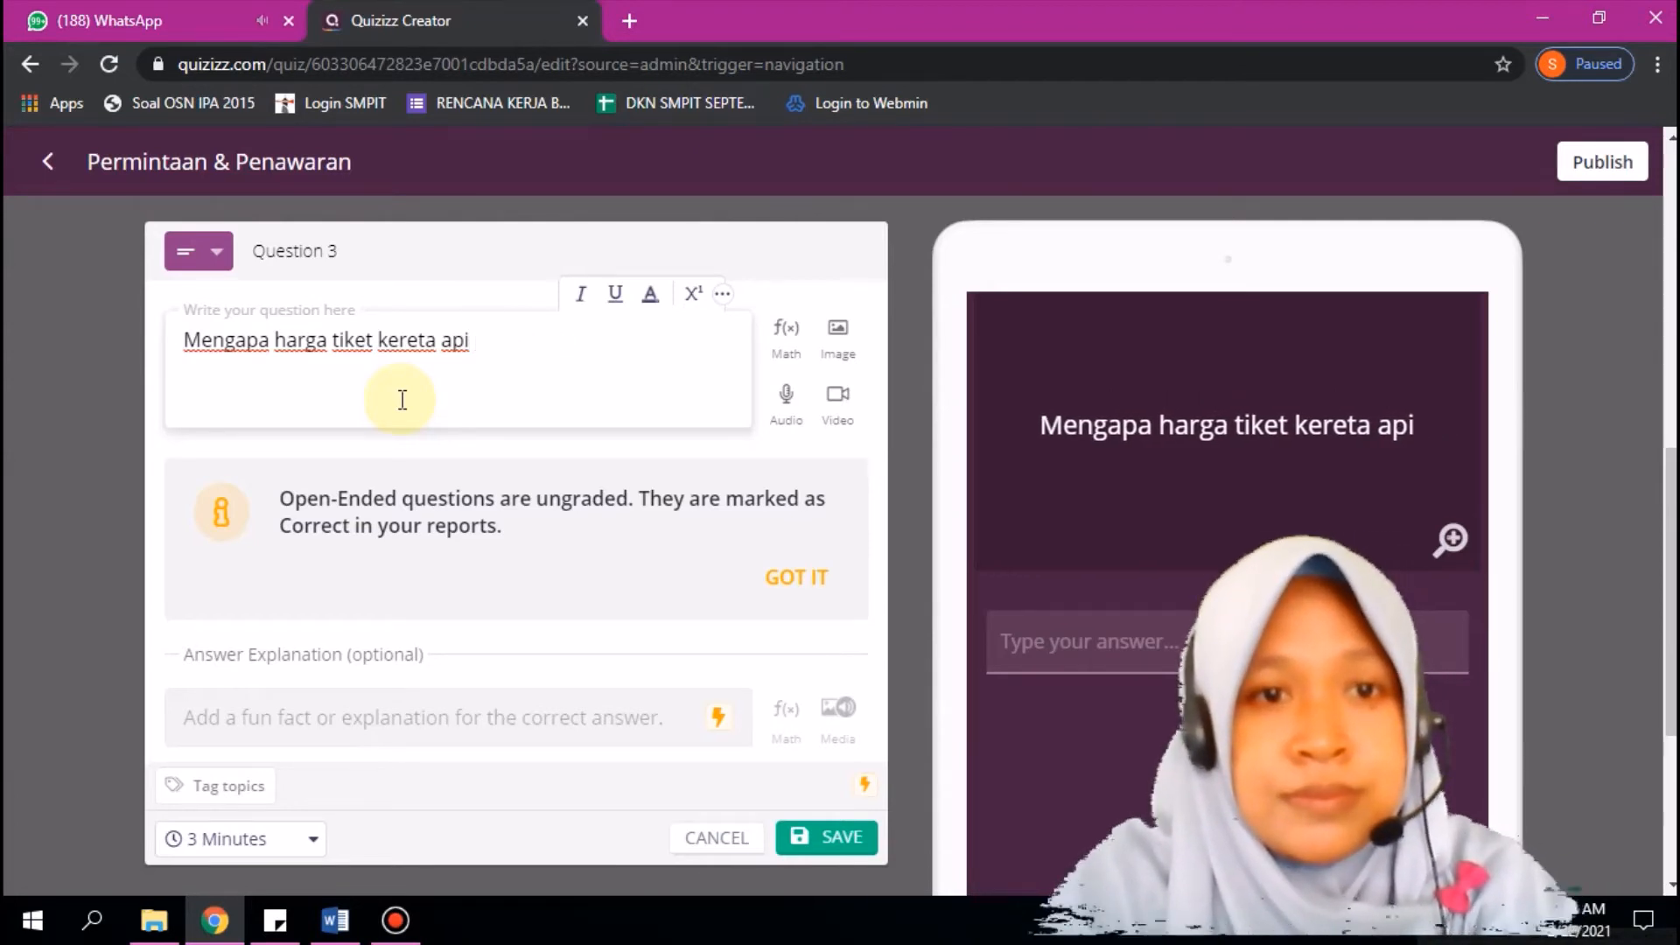
text(keti)
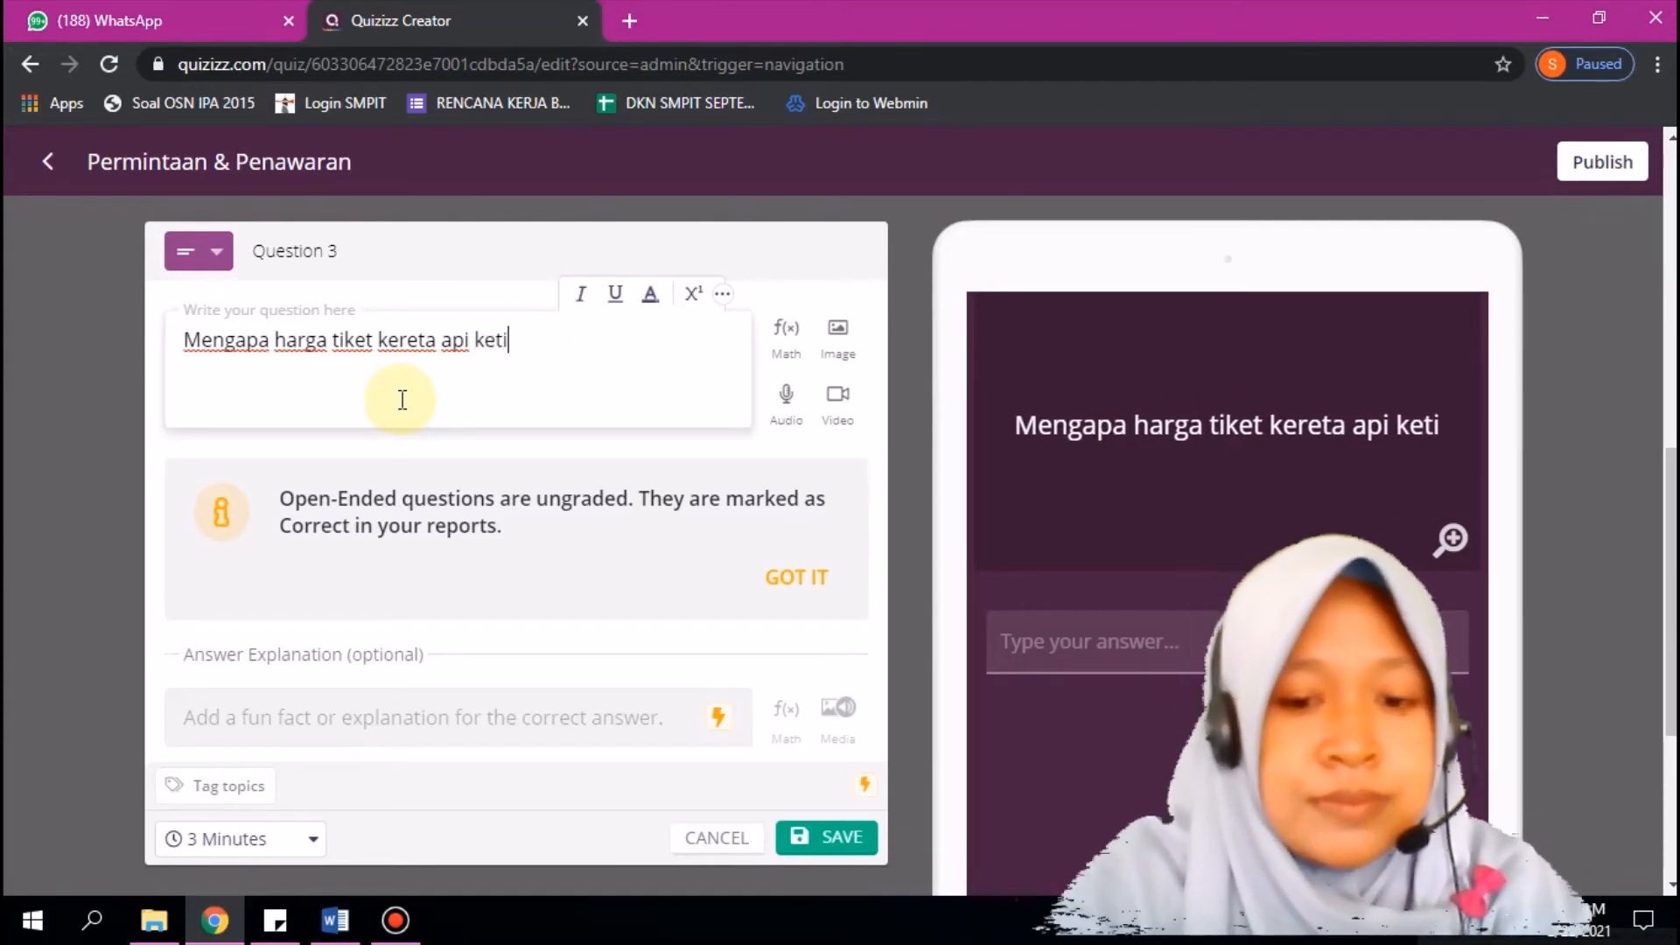
text(ka lebaran )
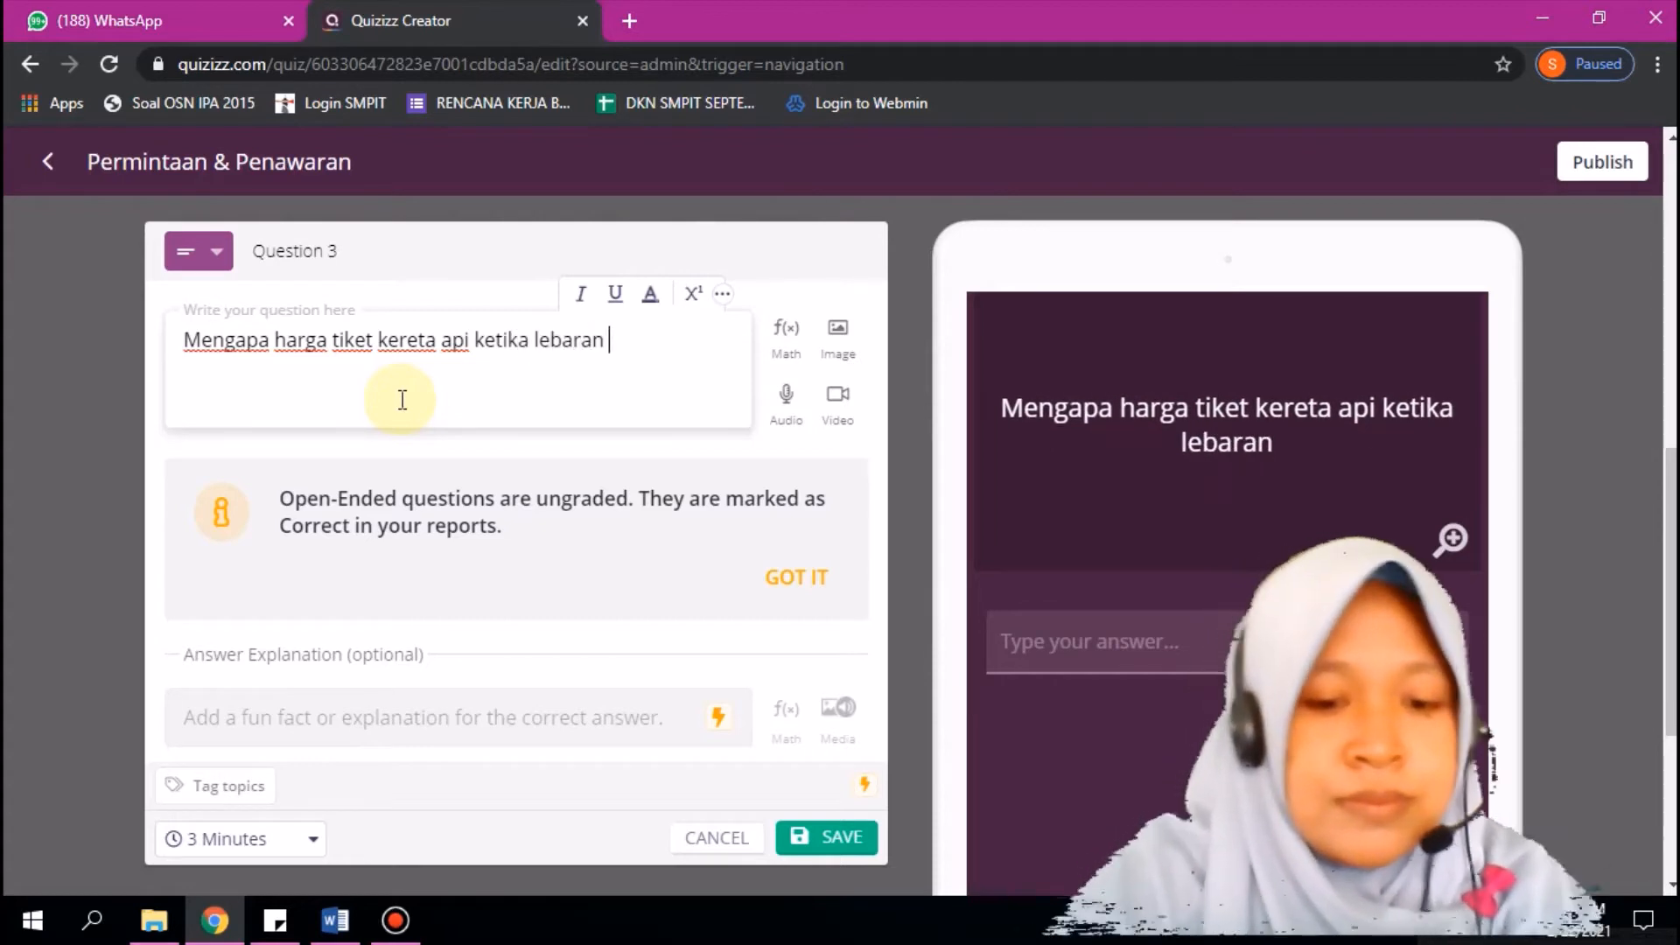
text(harganya n)
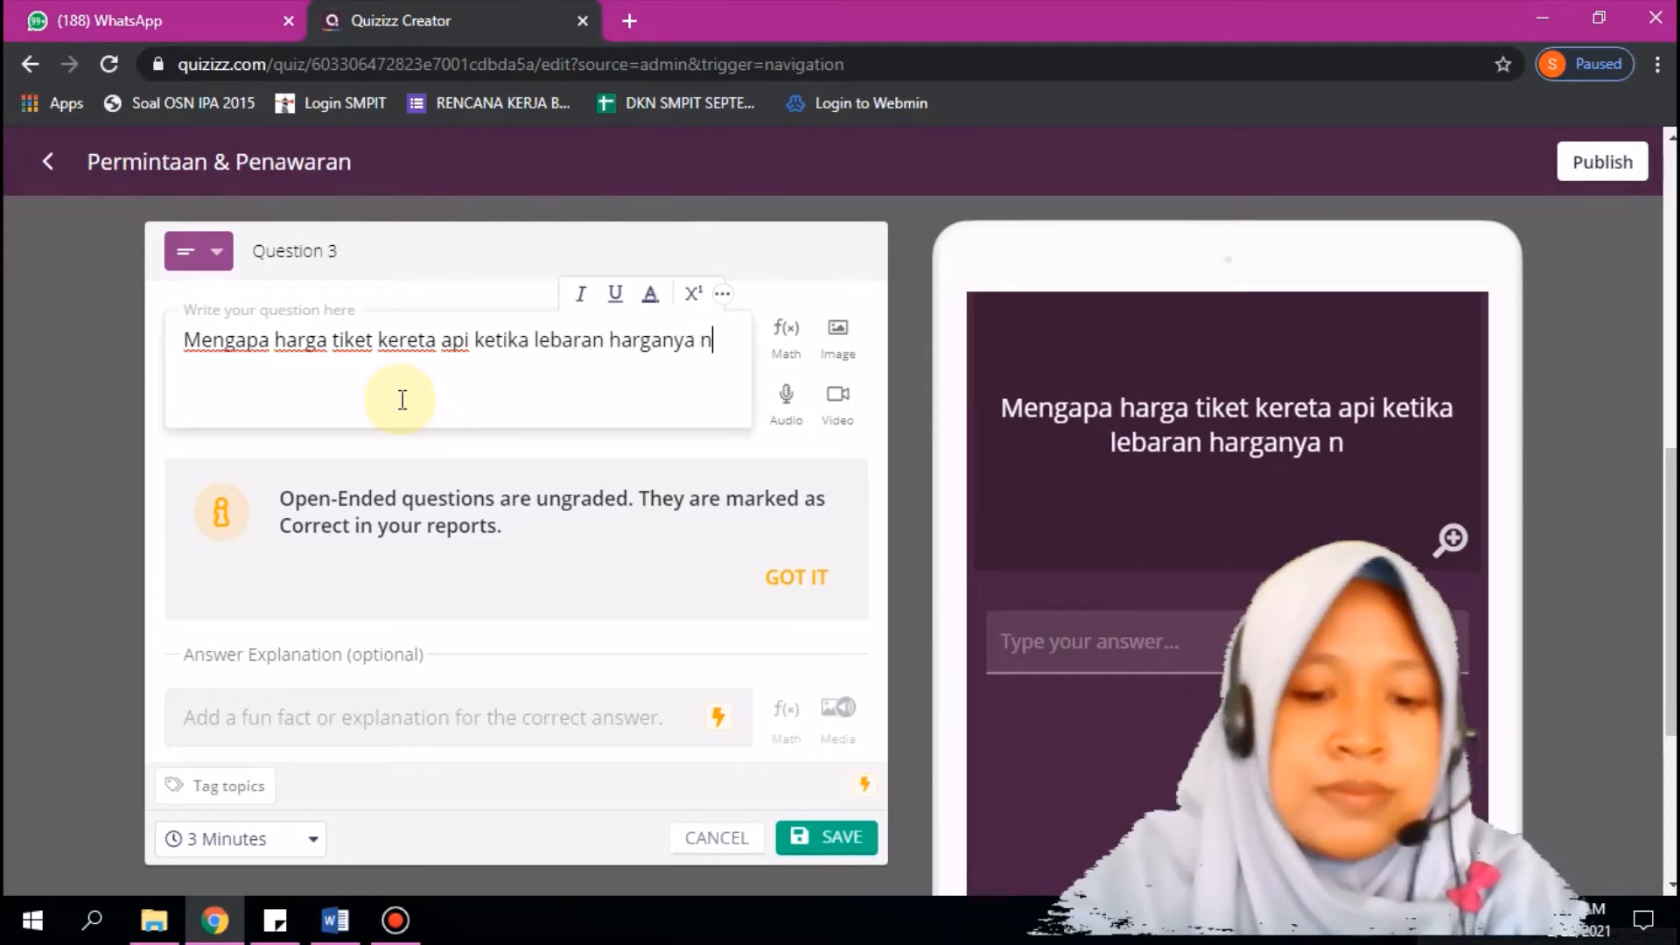
text(aik ?)
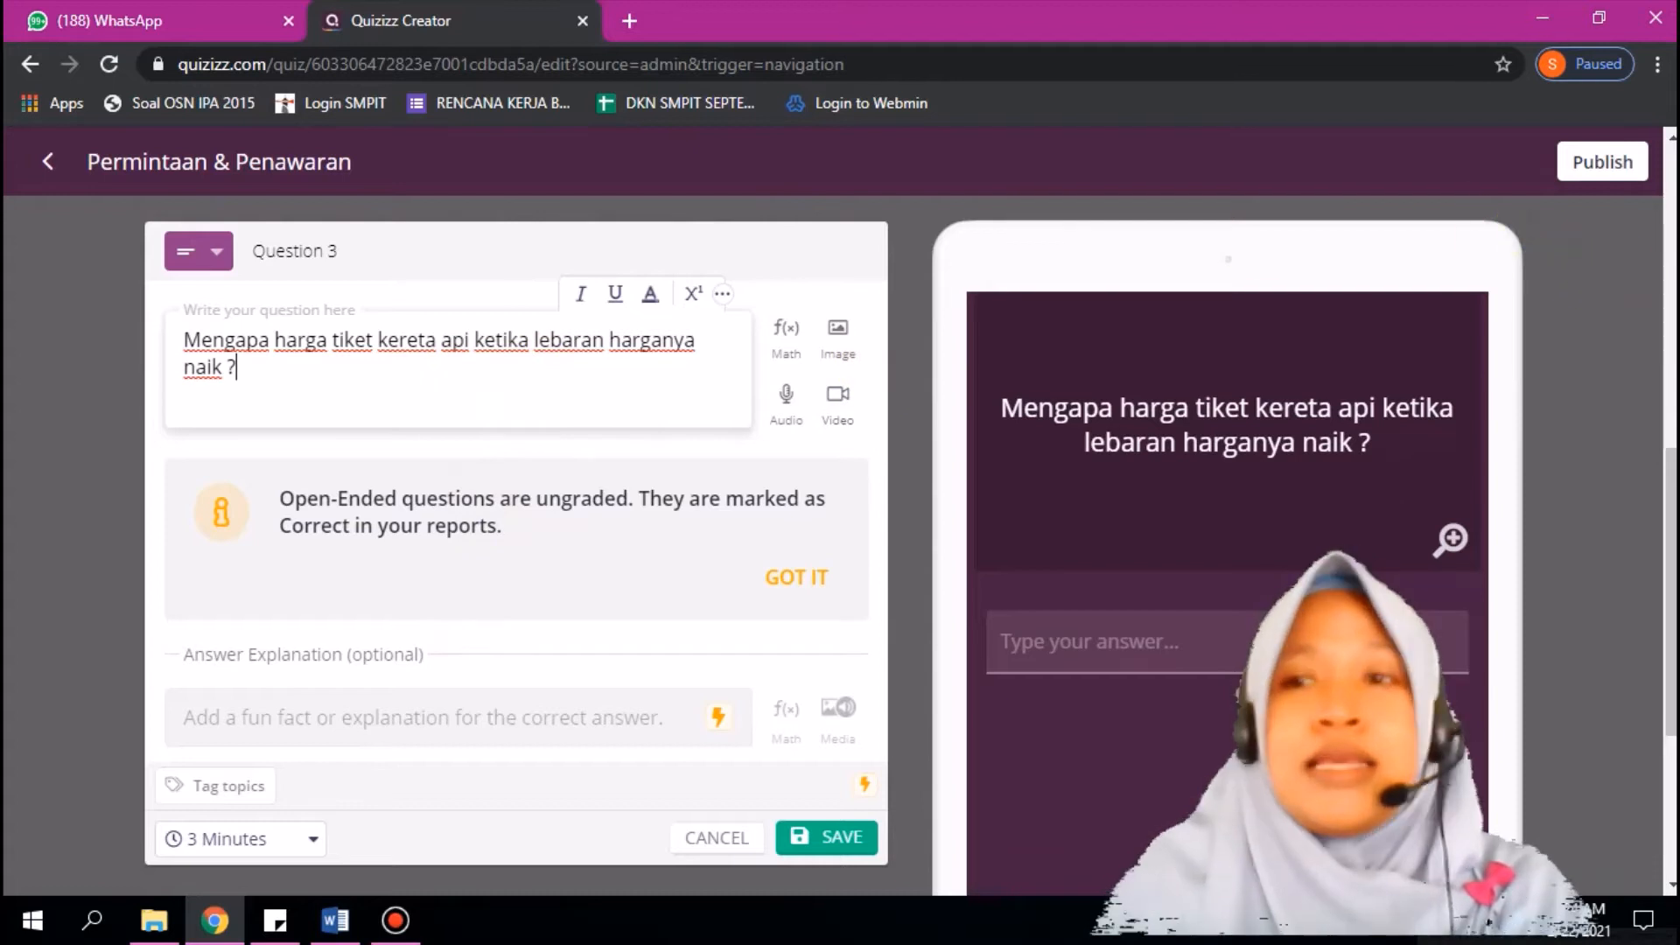
Step: Set the time limit of question 3 to 3 minutes and save the question
scroll(516, 525, down, 1)
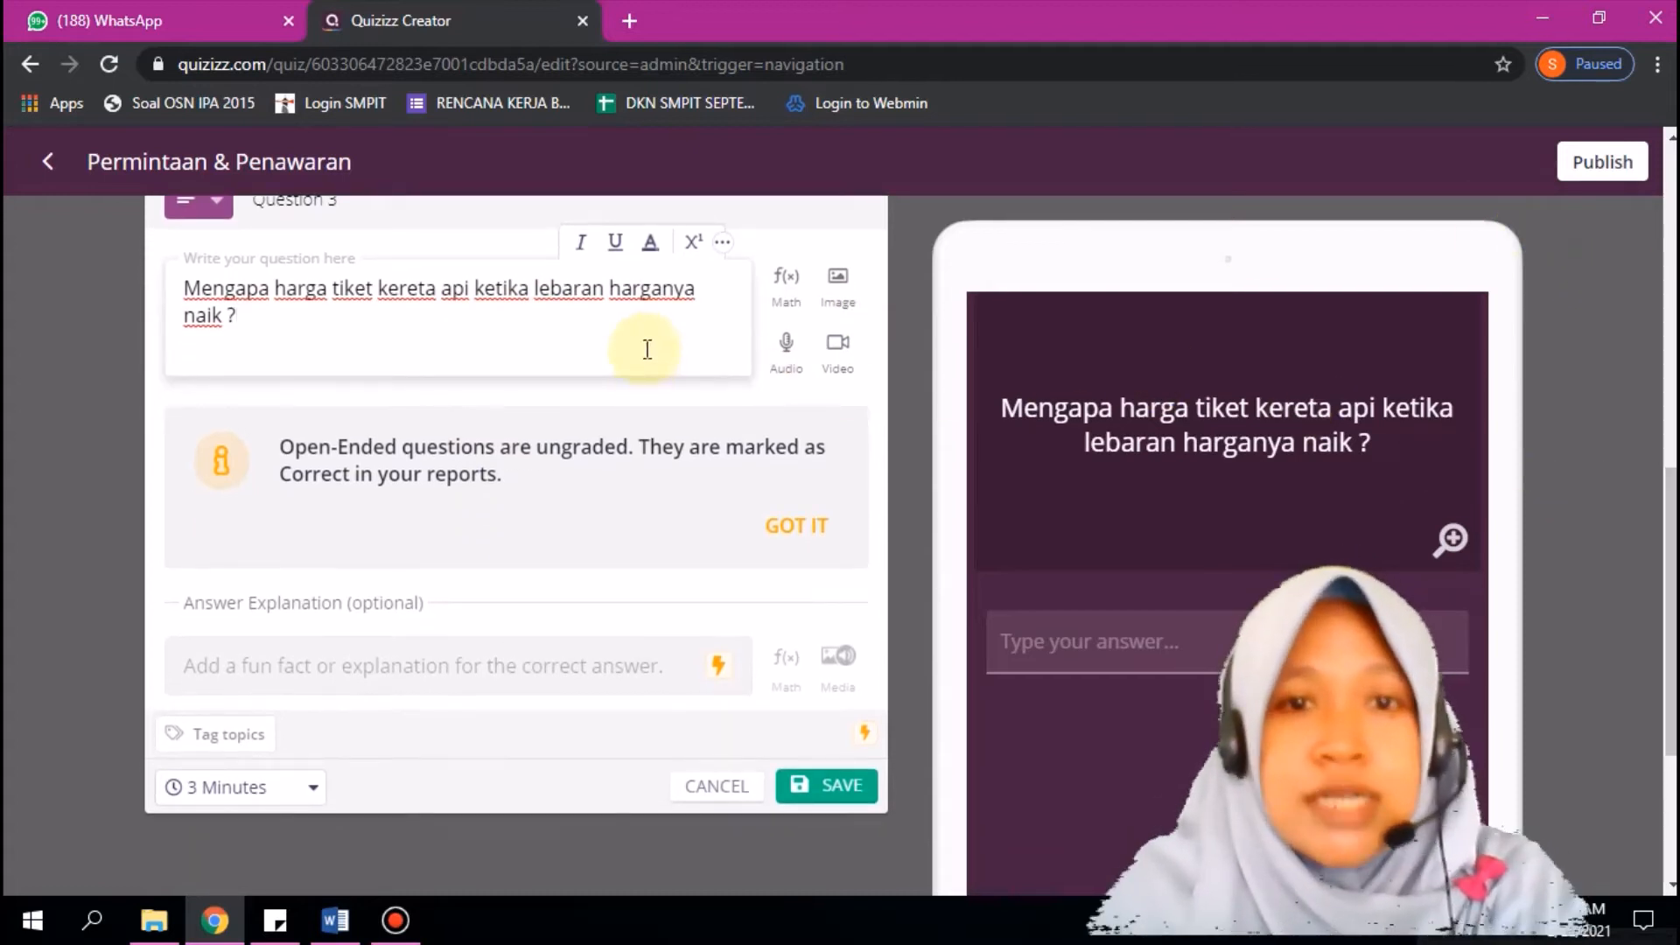
click(314, 794)
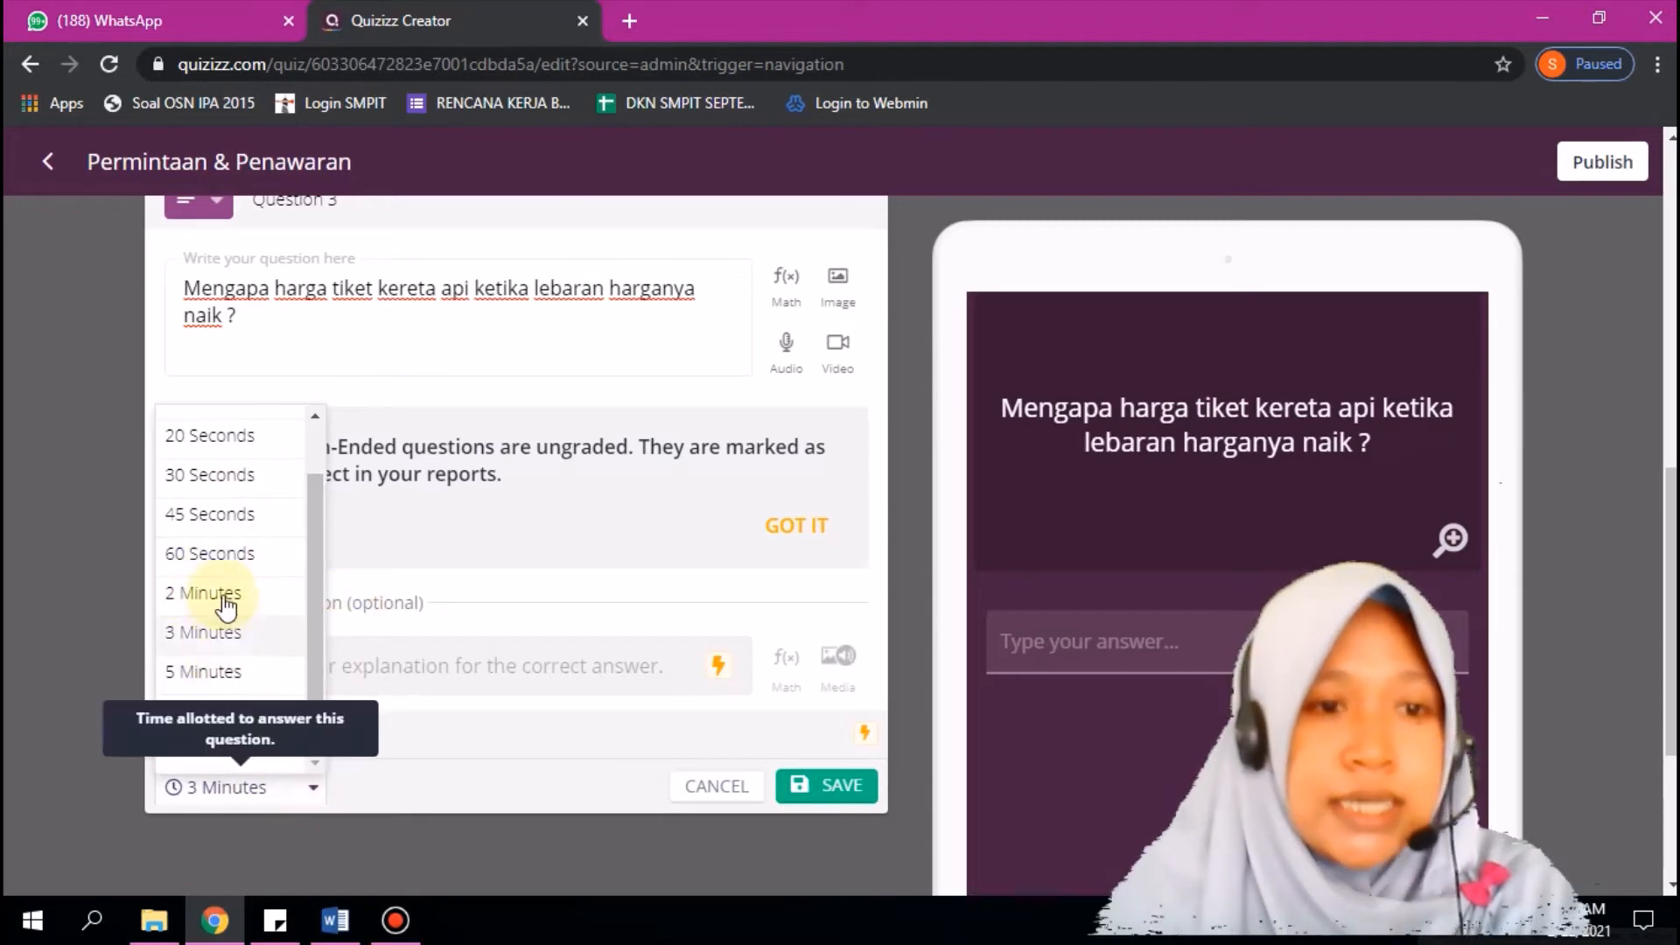
click(232, 569)
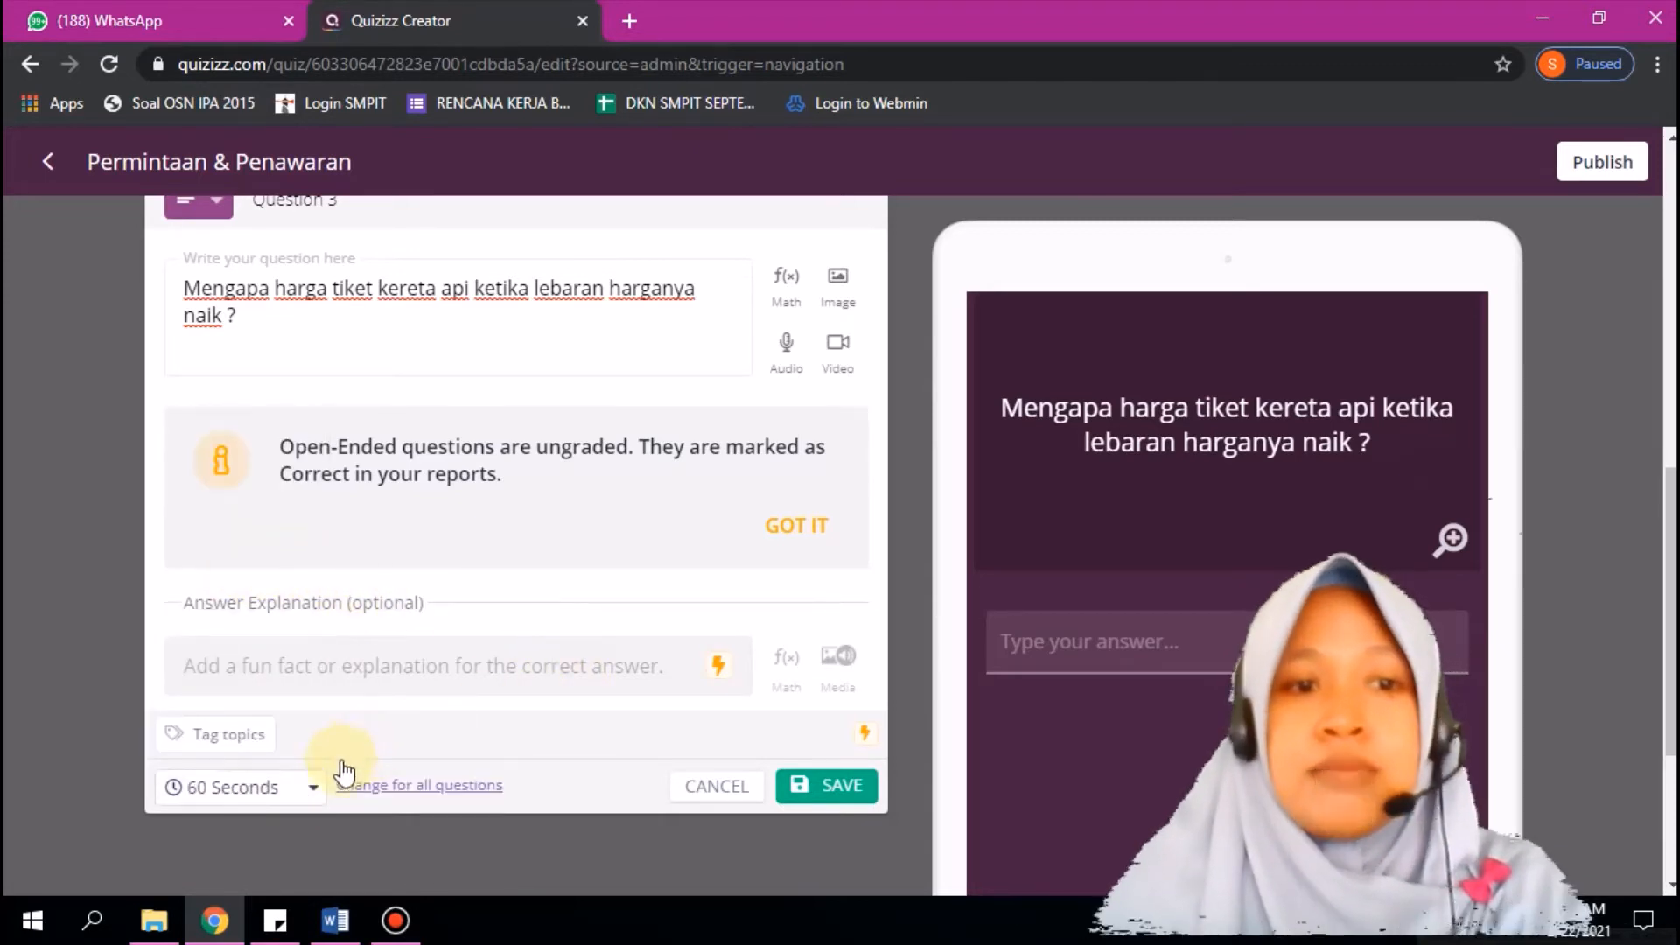
click(298, 786)
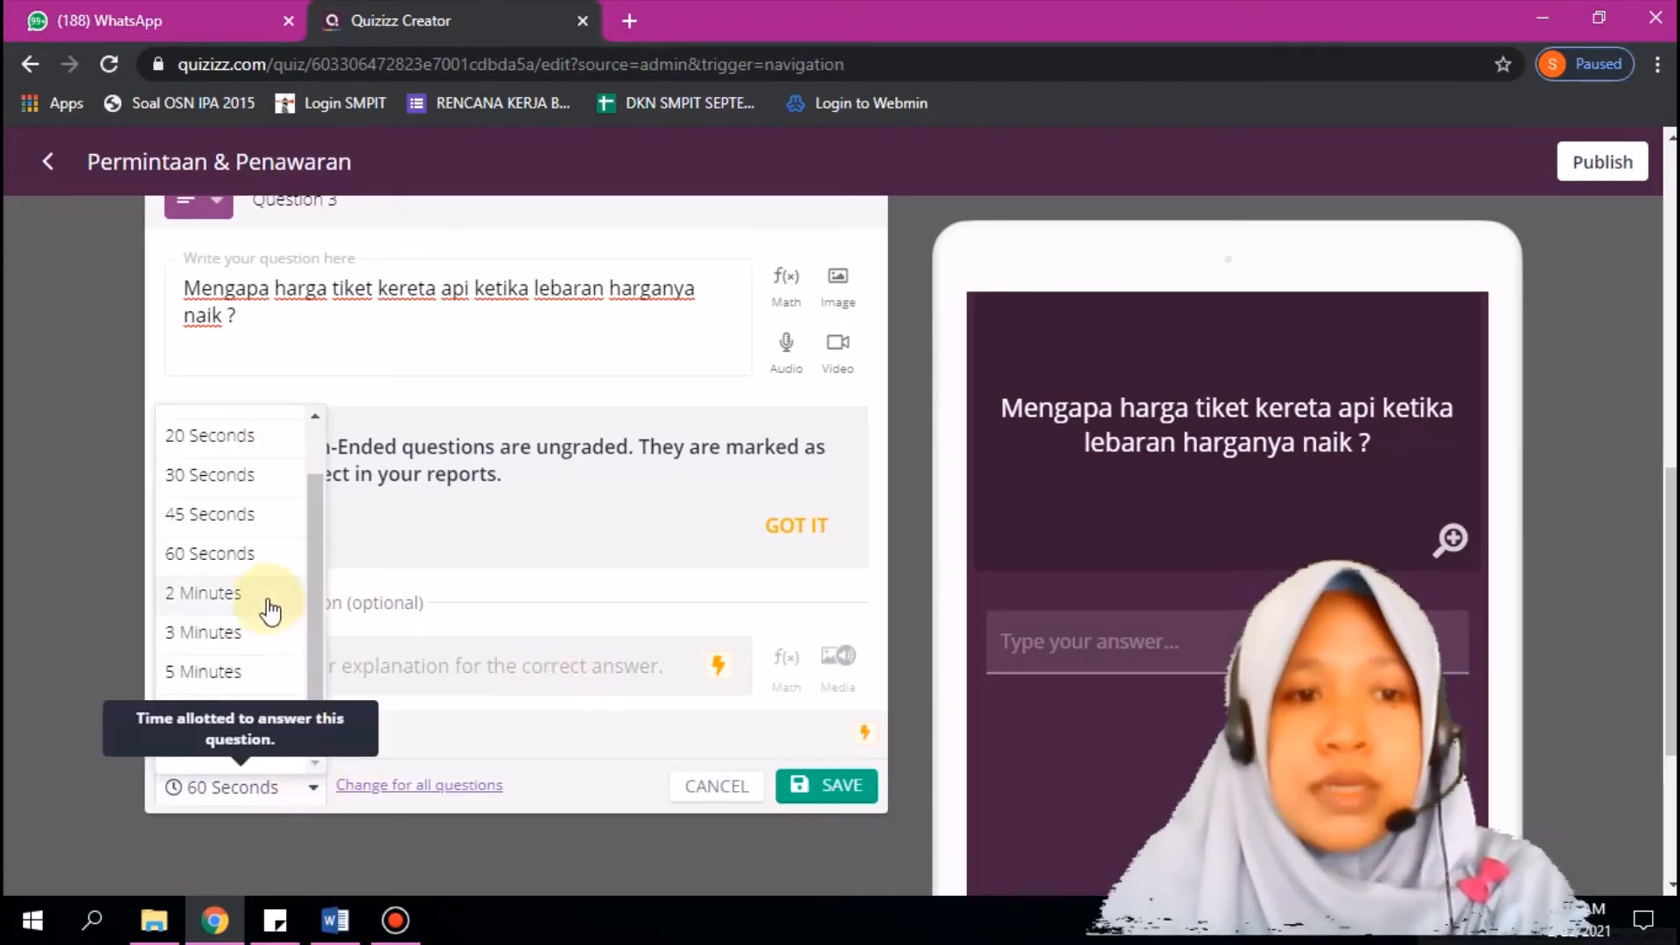
click(246, 648)
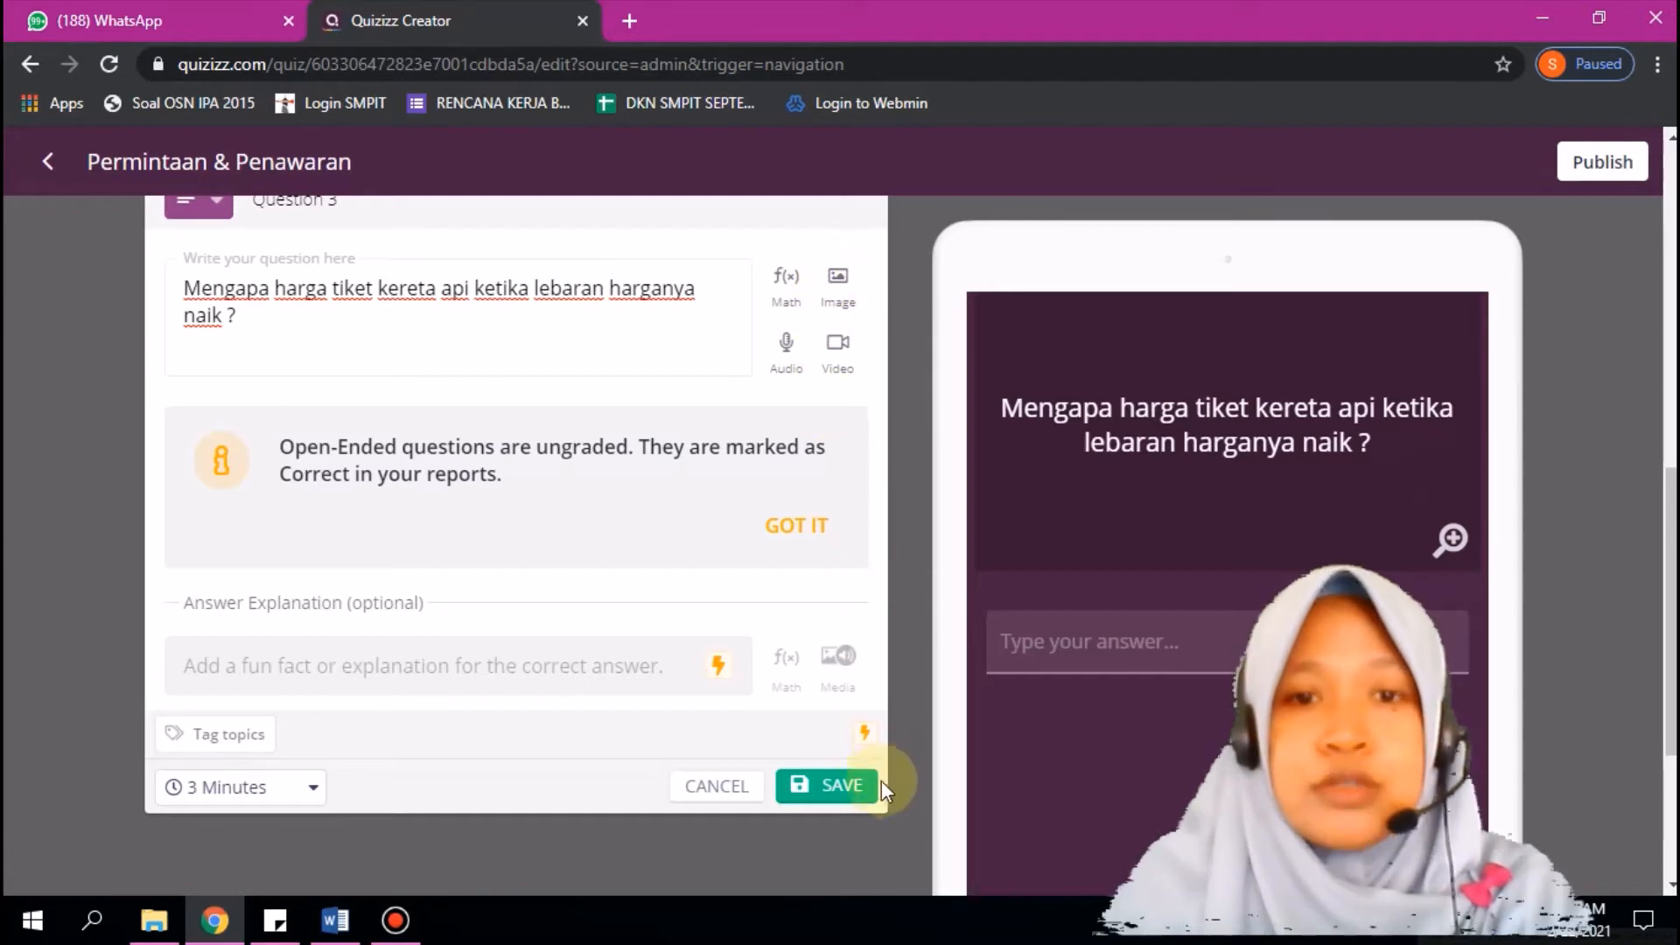
click(847, 792)
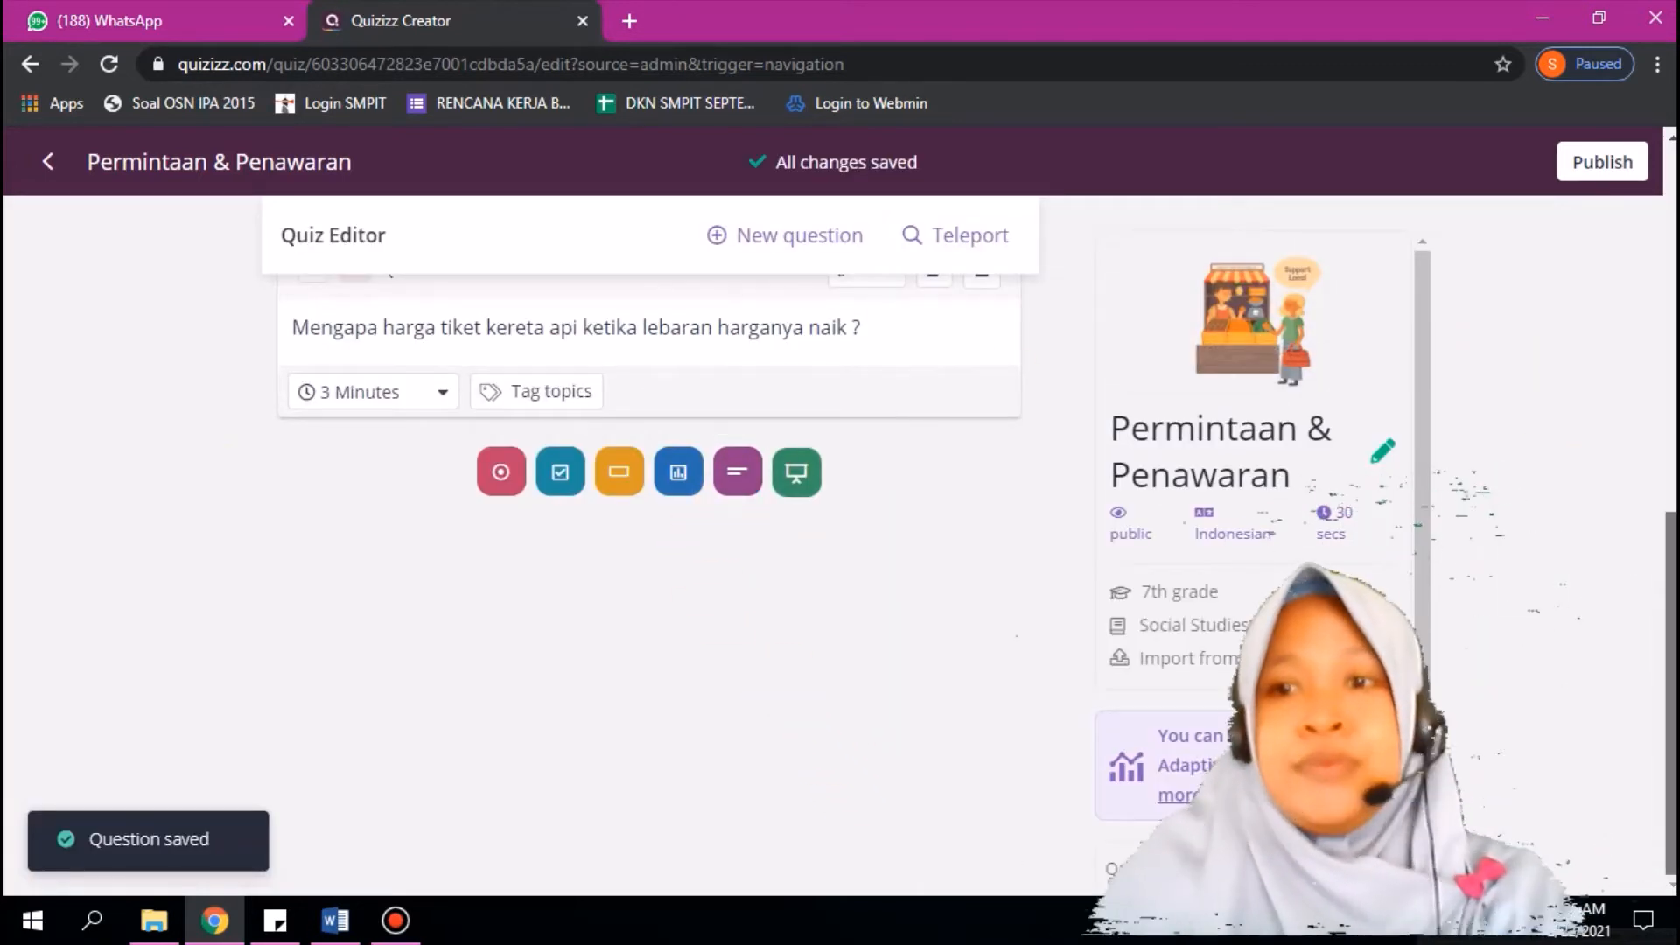
Step: Publish the quiz without inviting anyone and open its homework assignment setup
drag(1671, 616, 1669, 232)
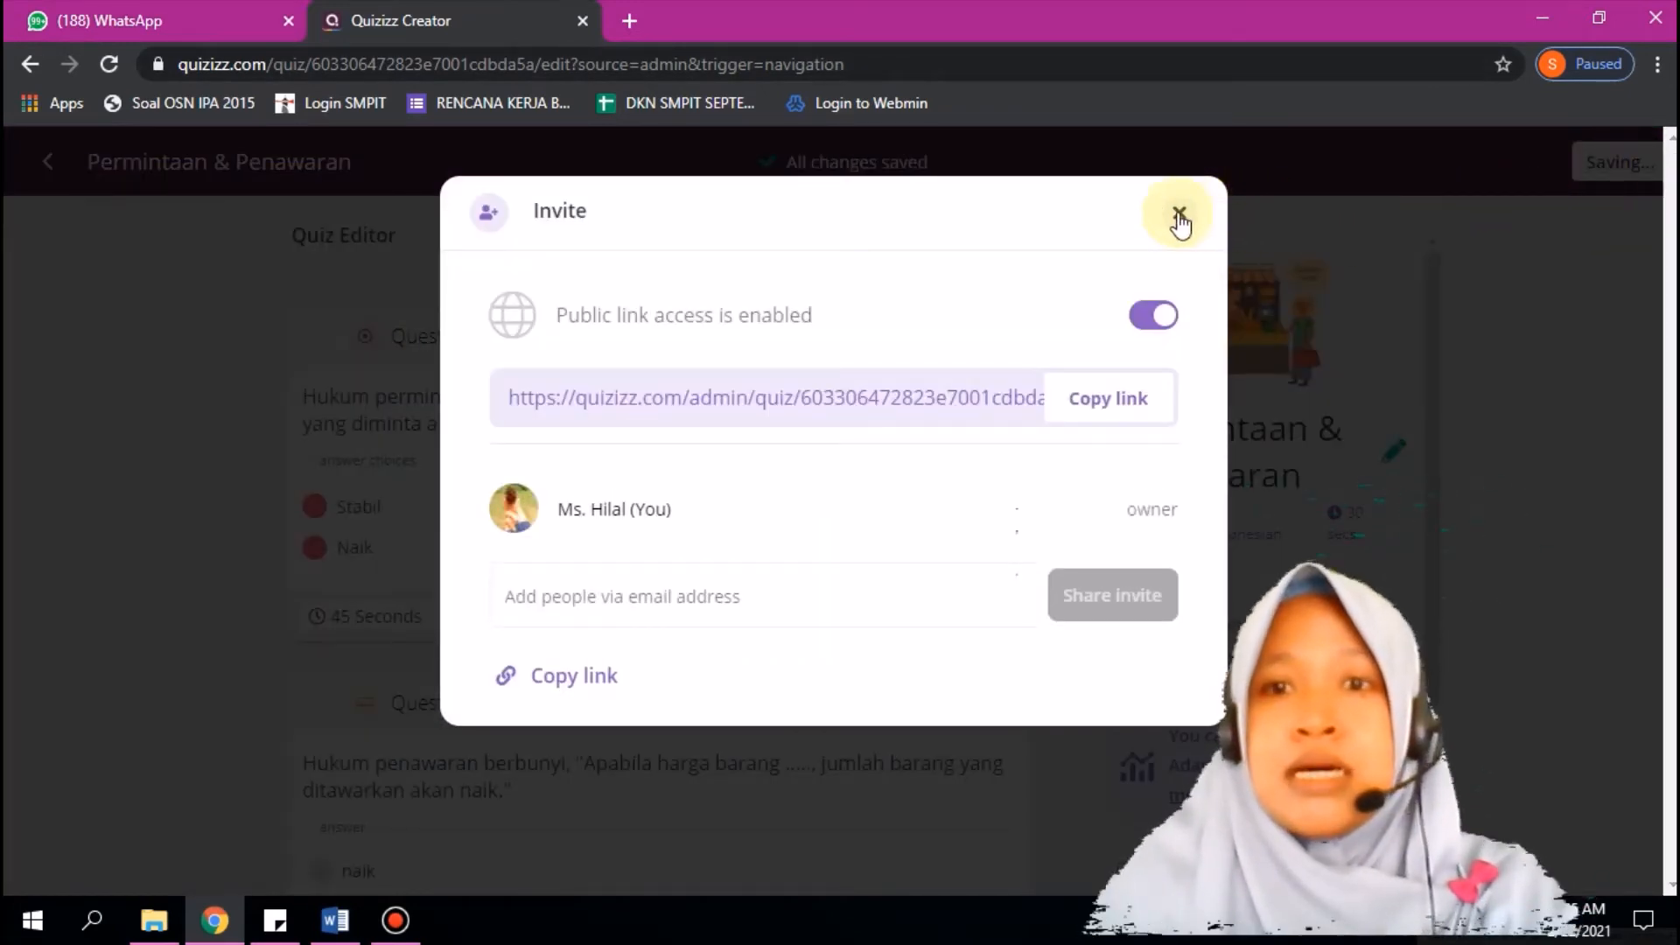
click(1179, 219)
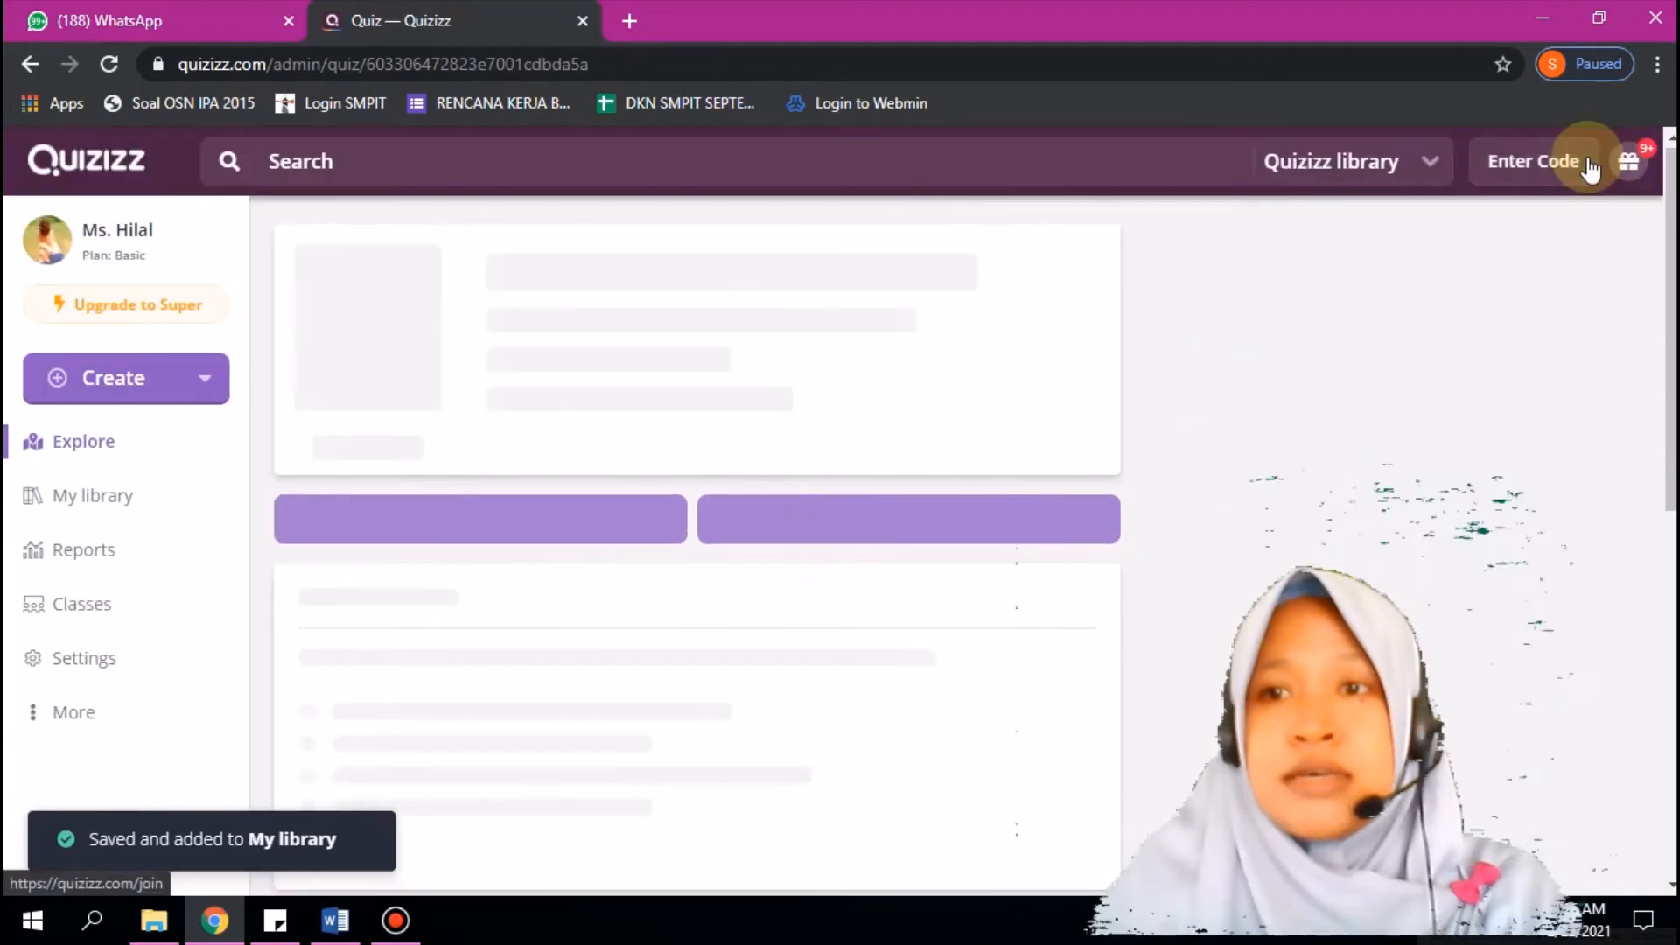
drag(1586, 160, 1540, 271)
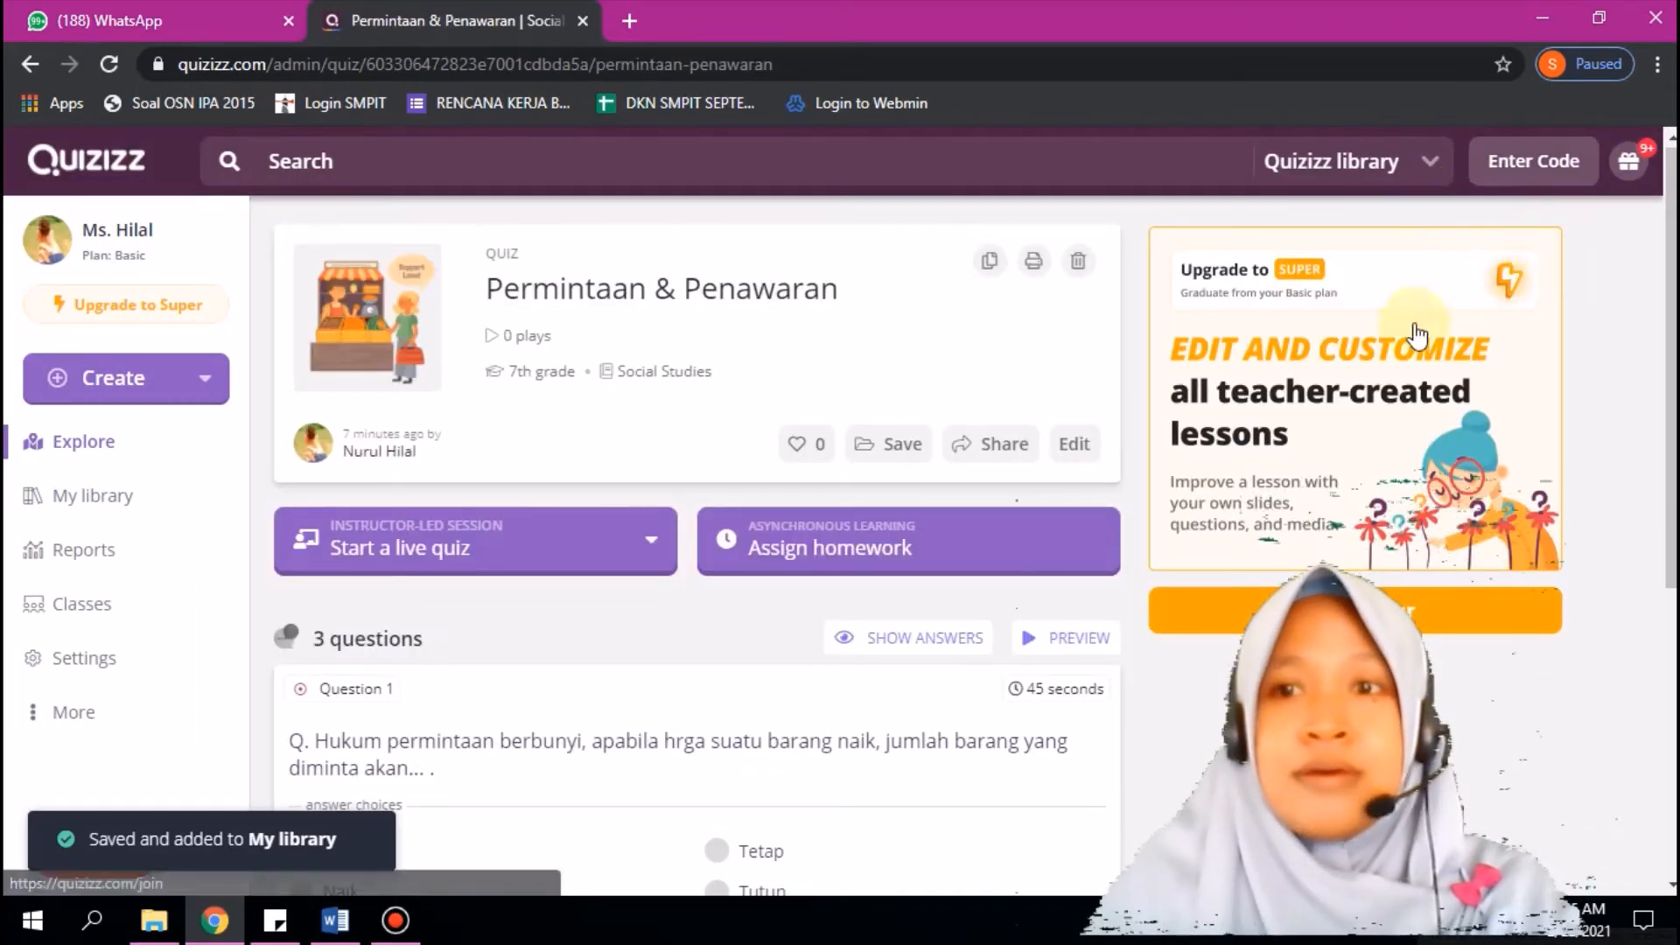
click(921, 555)
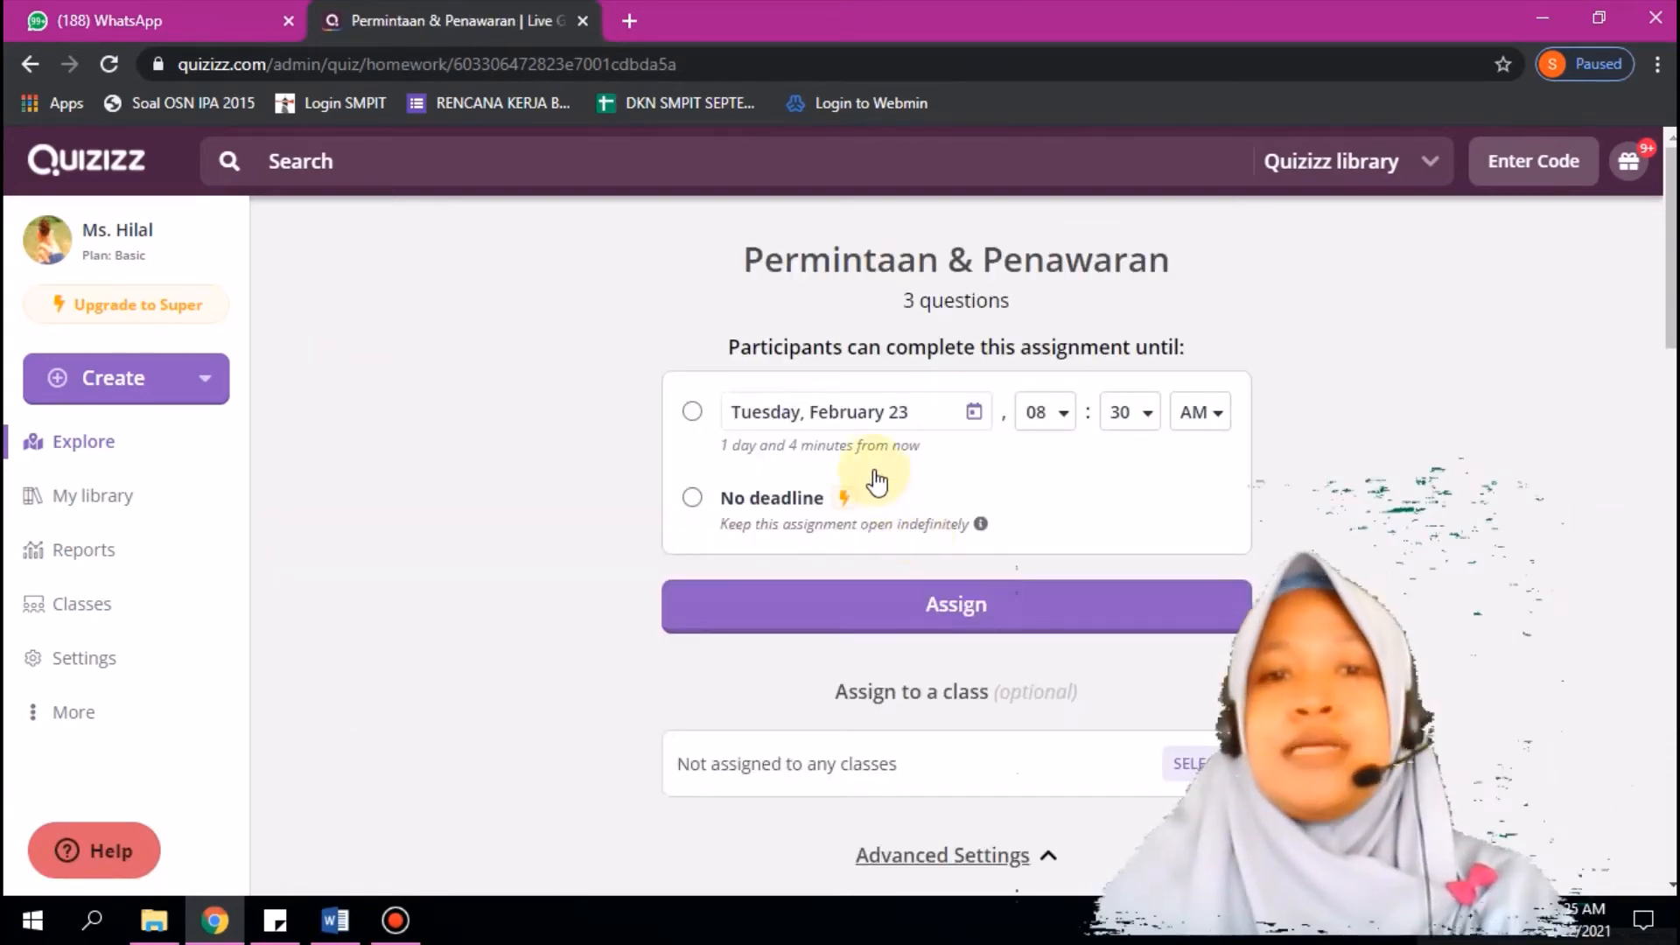
Step: Set the homework deadline to Saturday, March 6, and look over the advanced assignment settings
click(972, 423)
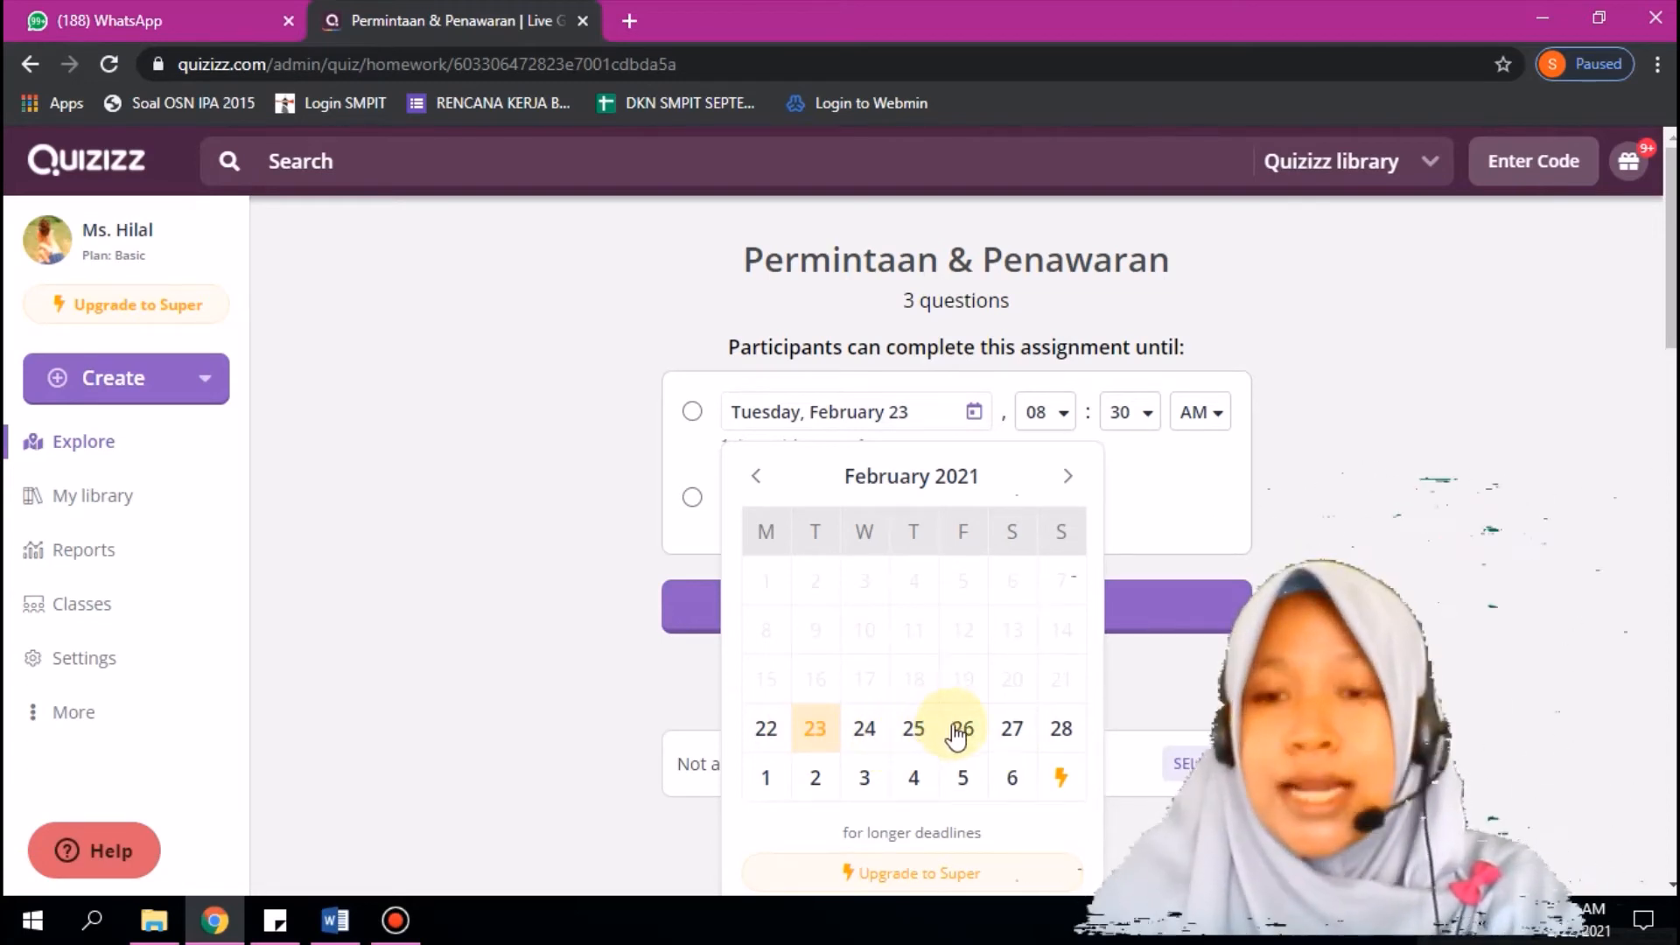
click(1015, 778)
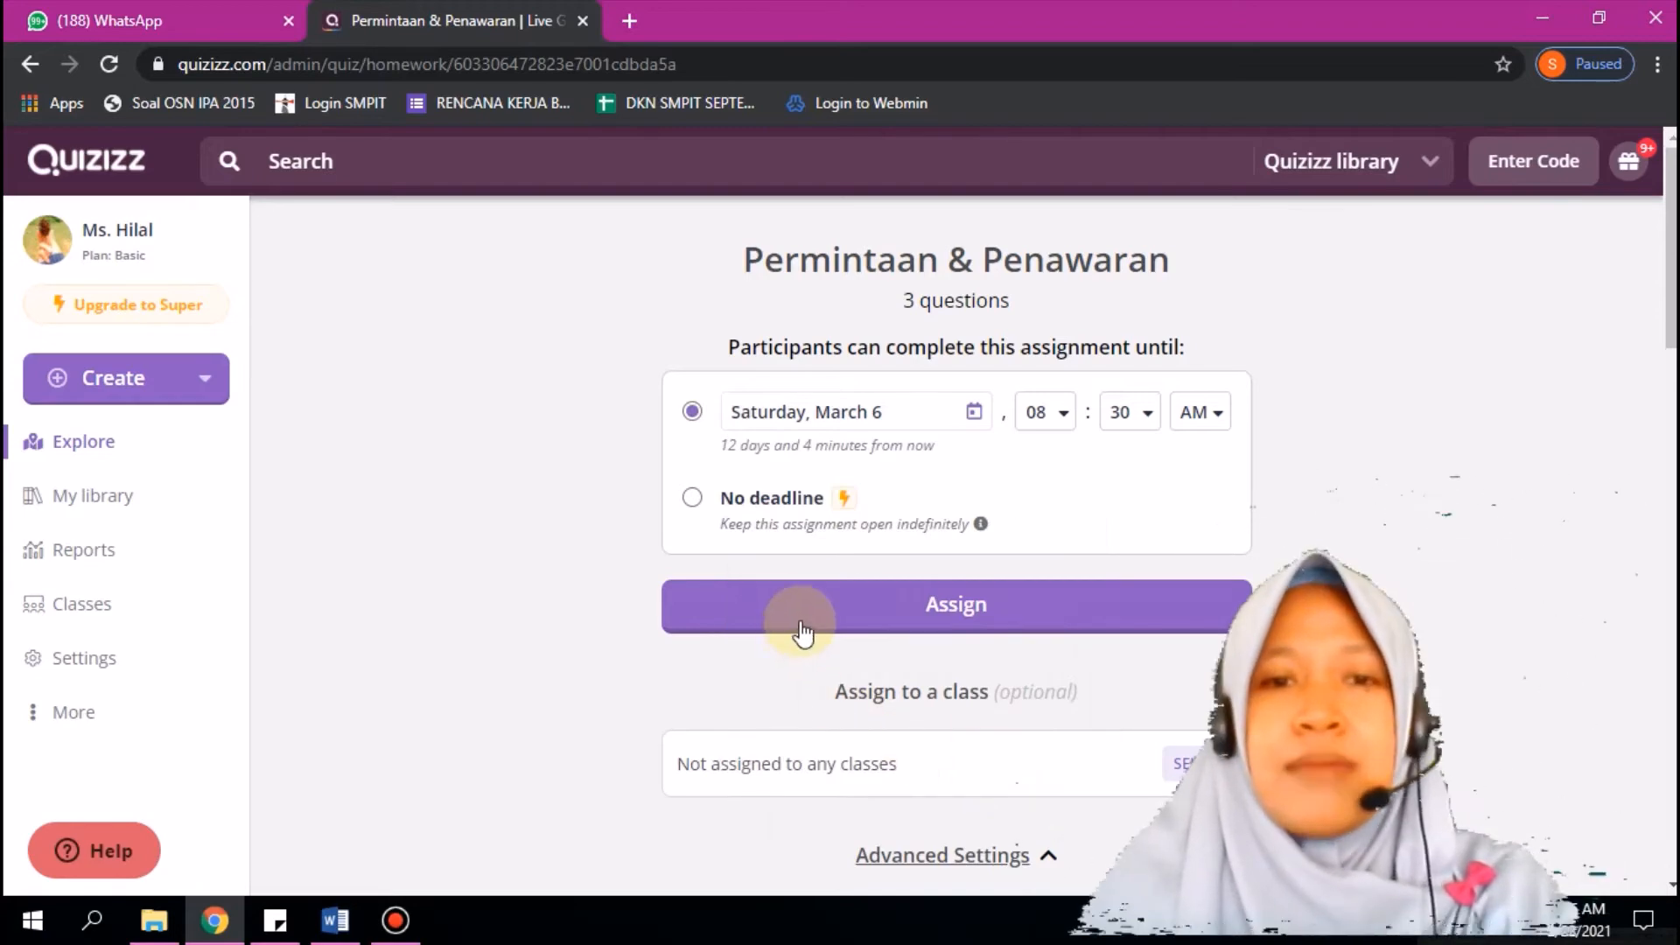
scroll(1611, 429, down, 6)
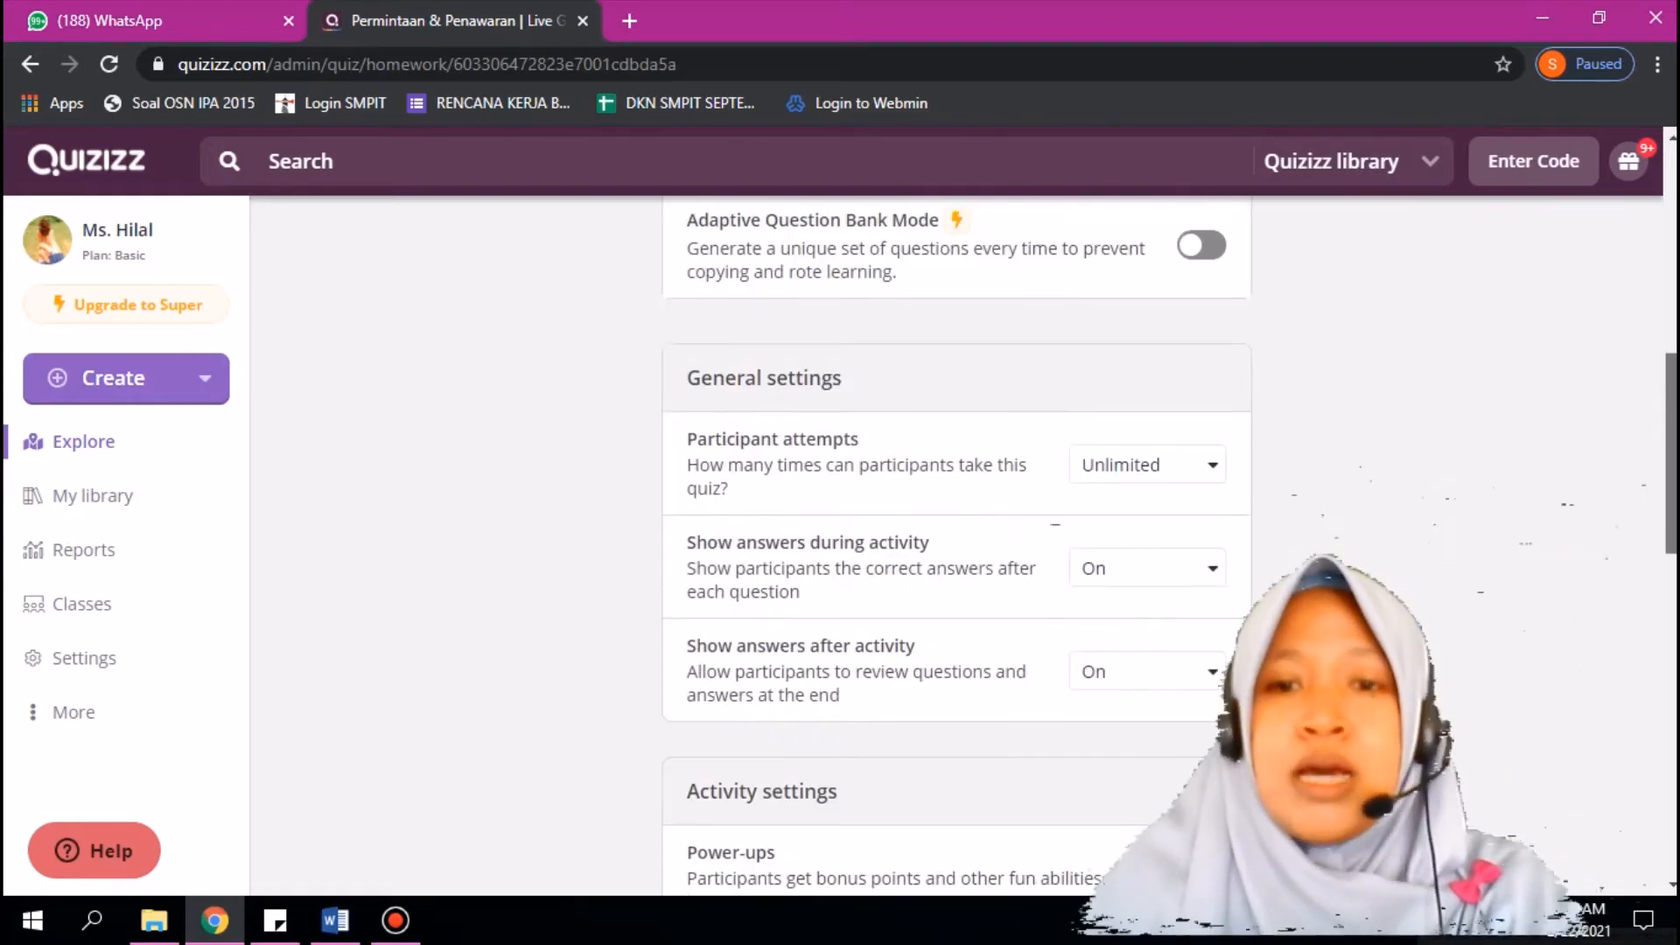
scroll(957, 542, down, 3)
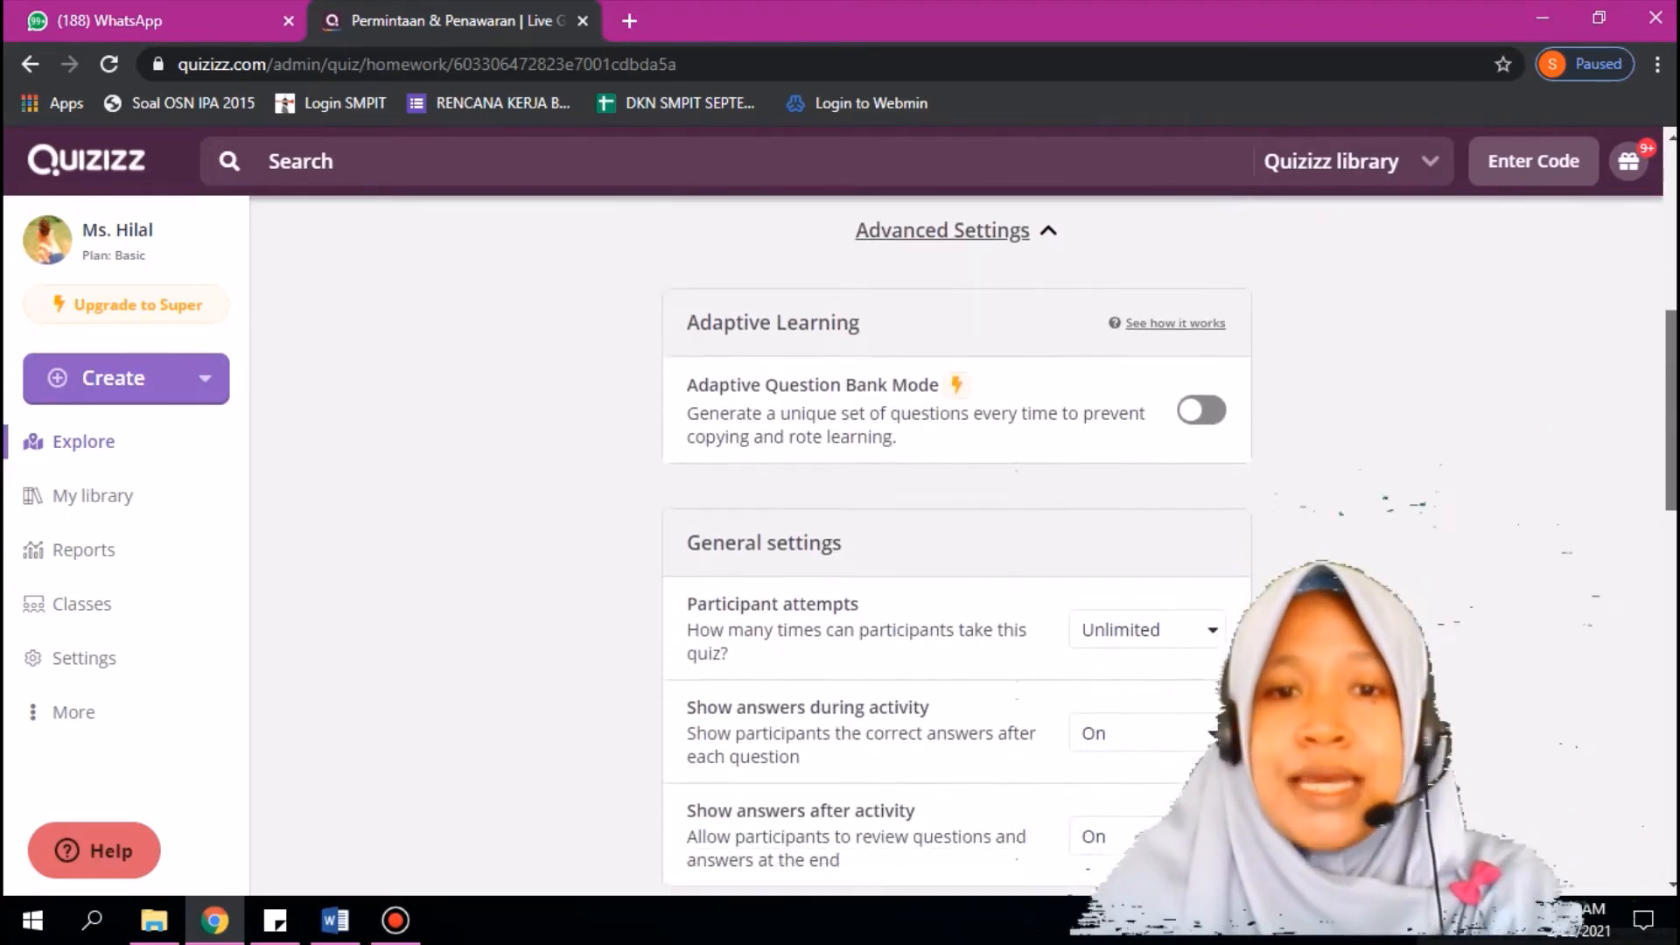
scroll(956, 542, down, 10)
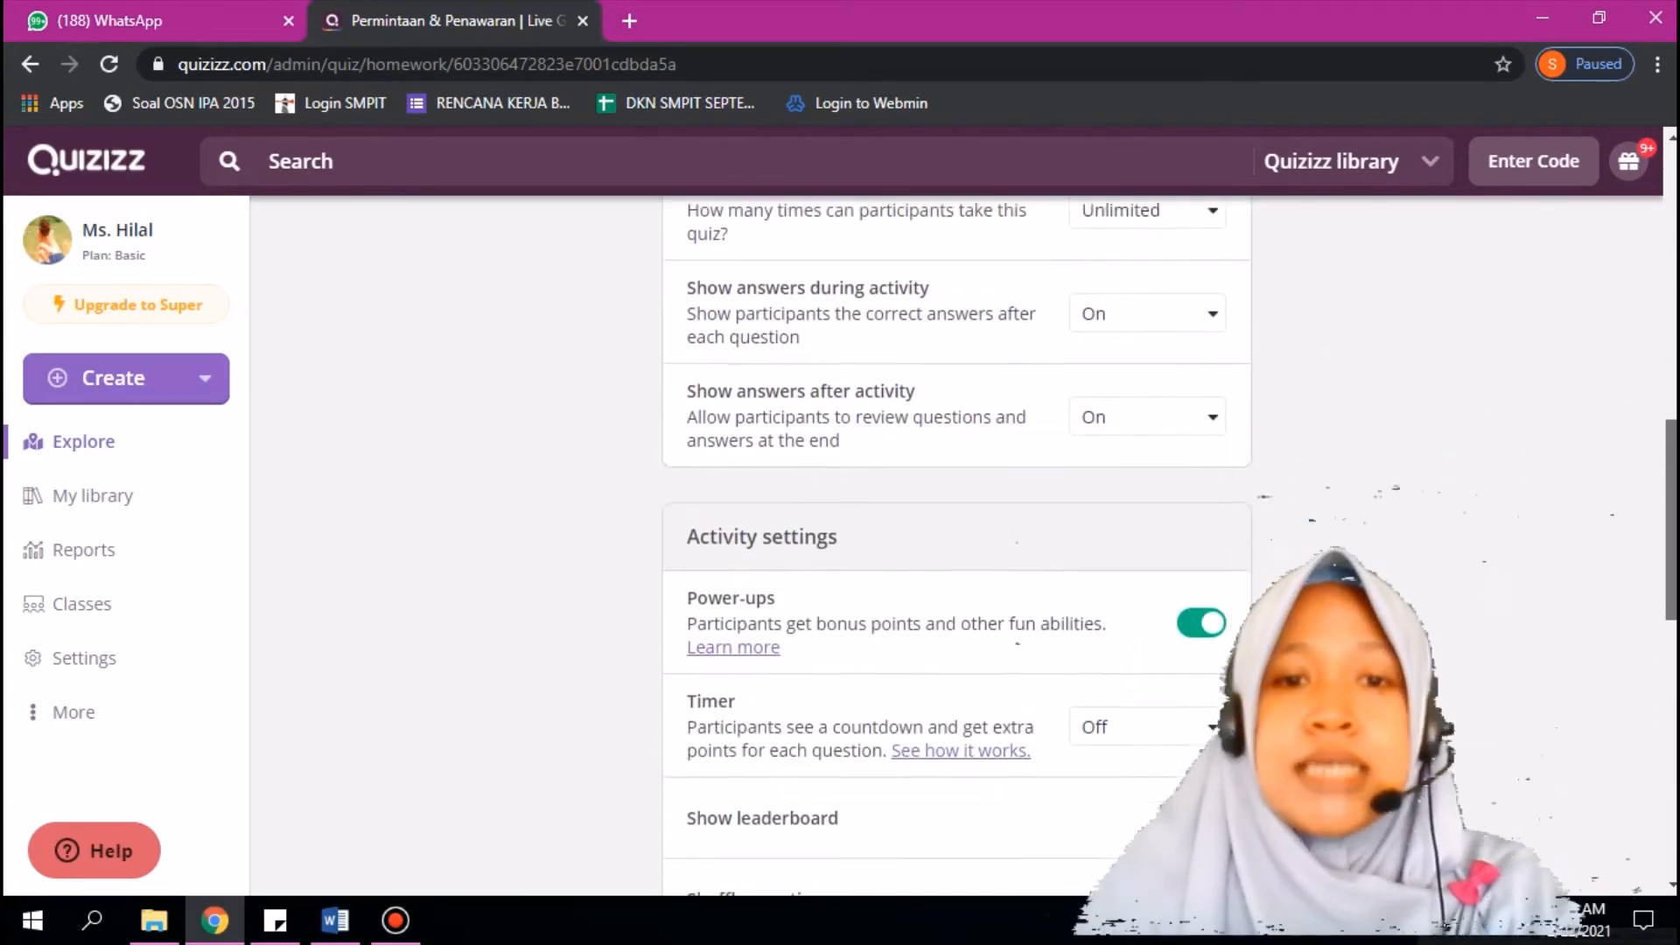
scroll(1635, 324, up, 20)
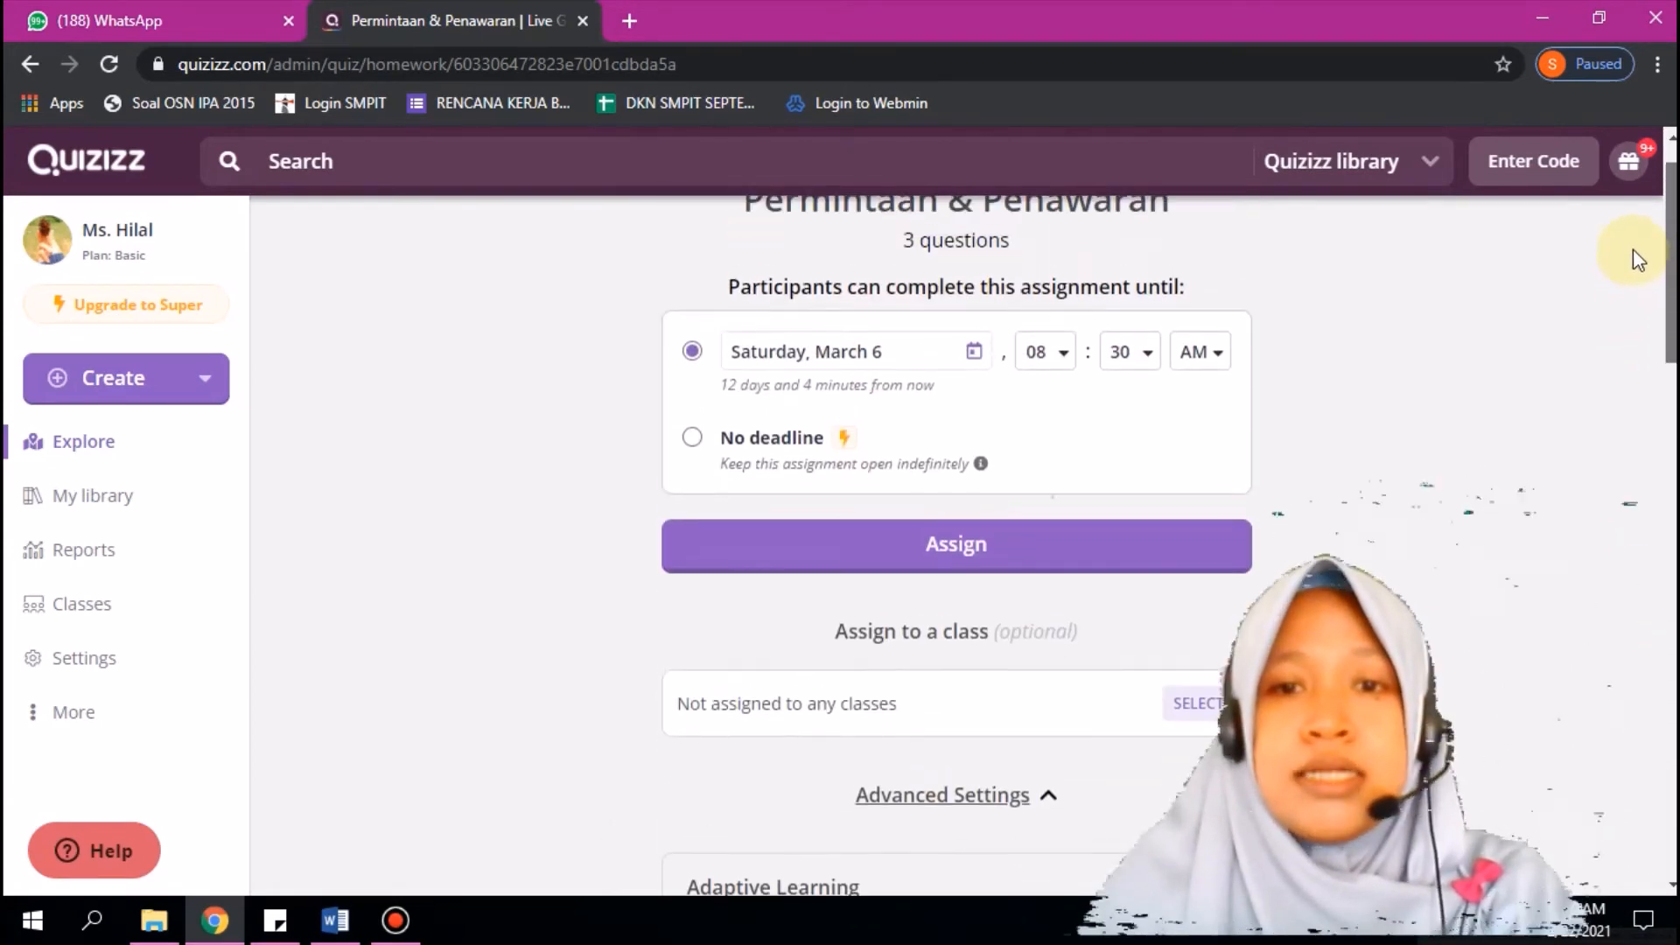
Step: Assign the quiz as homework and copy its shareable join link
click(1114, 606)
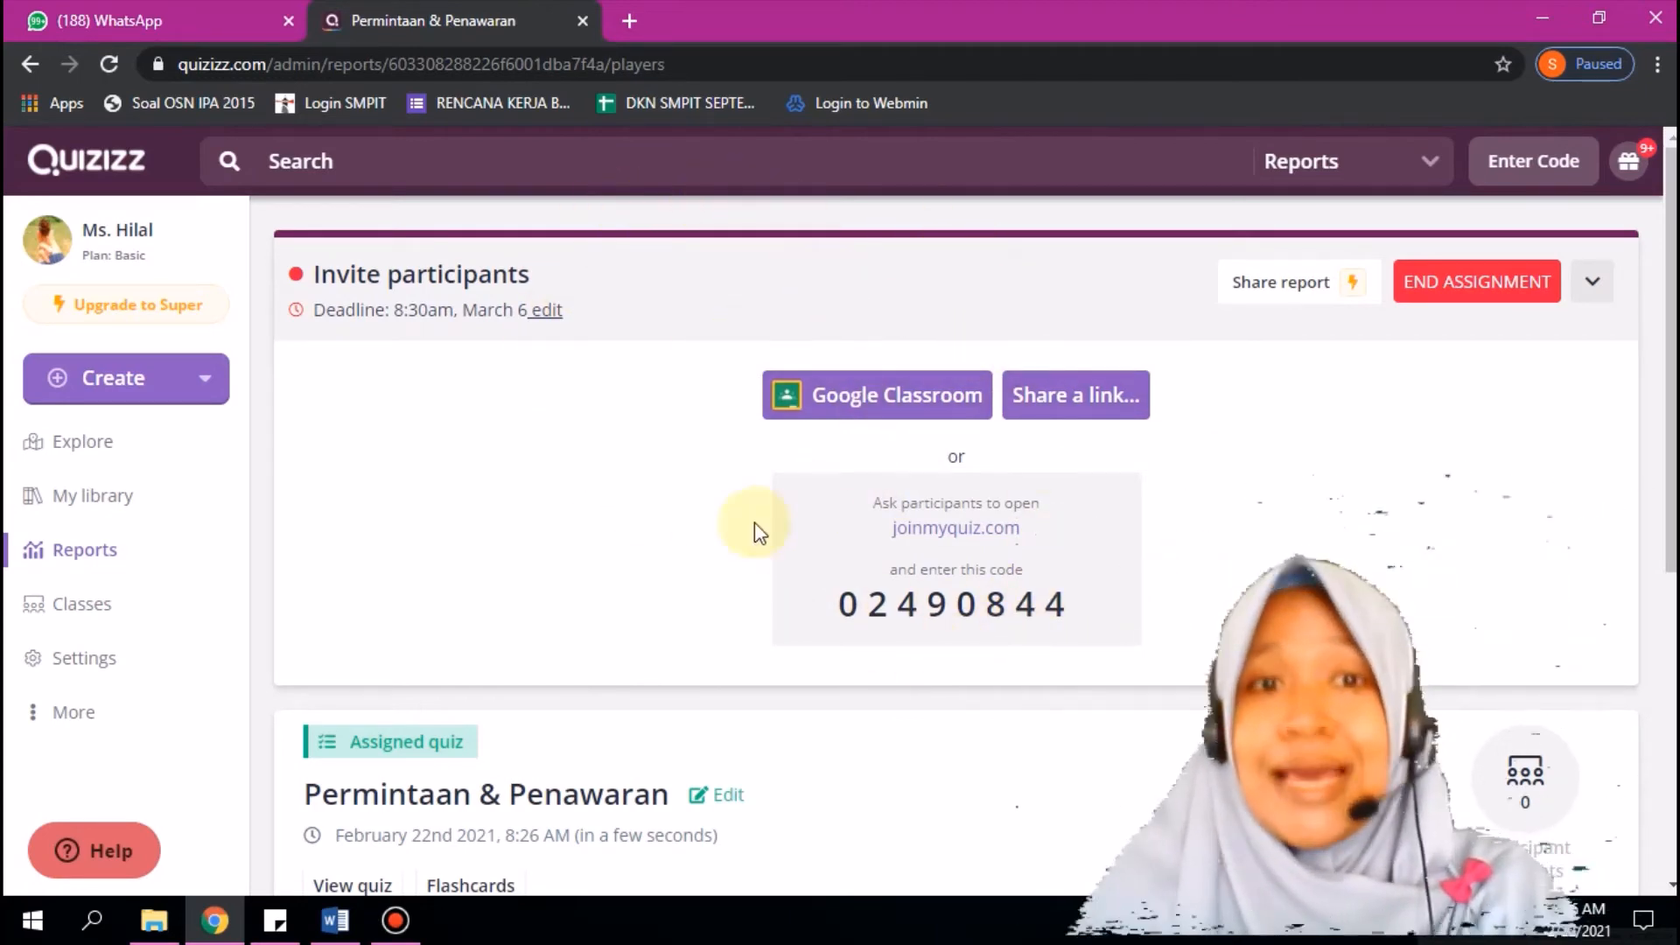
click(1078, 398)
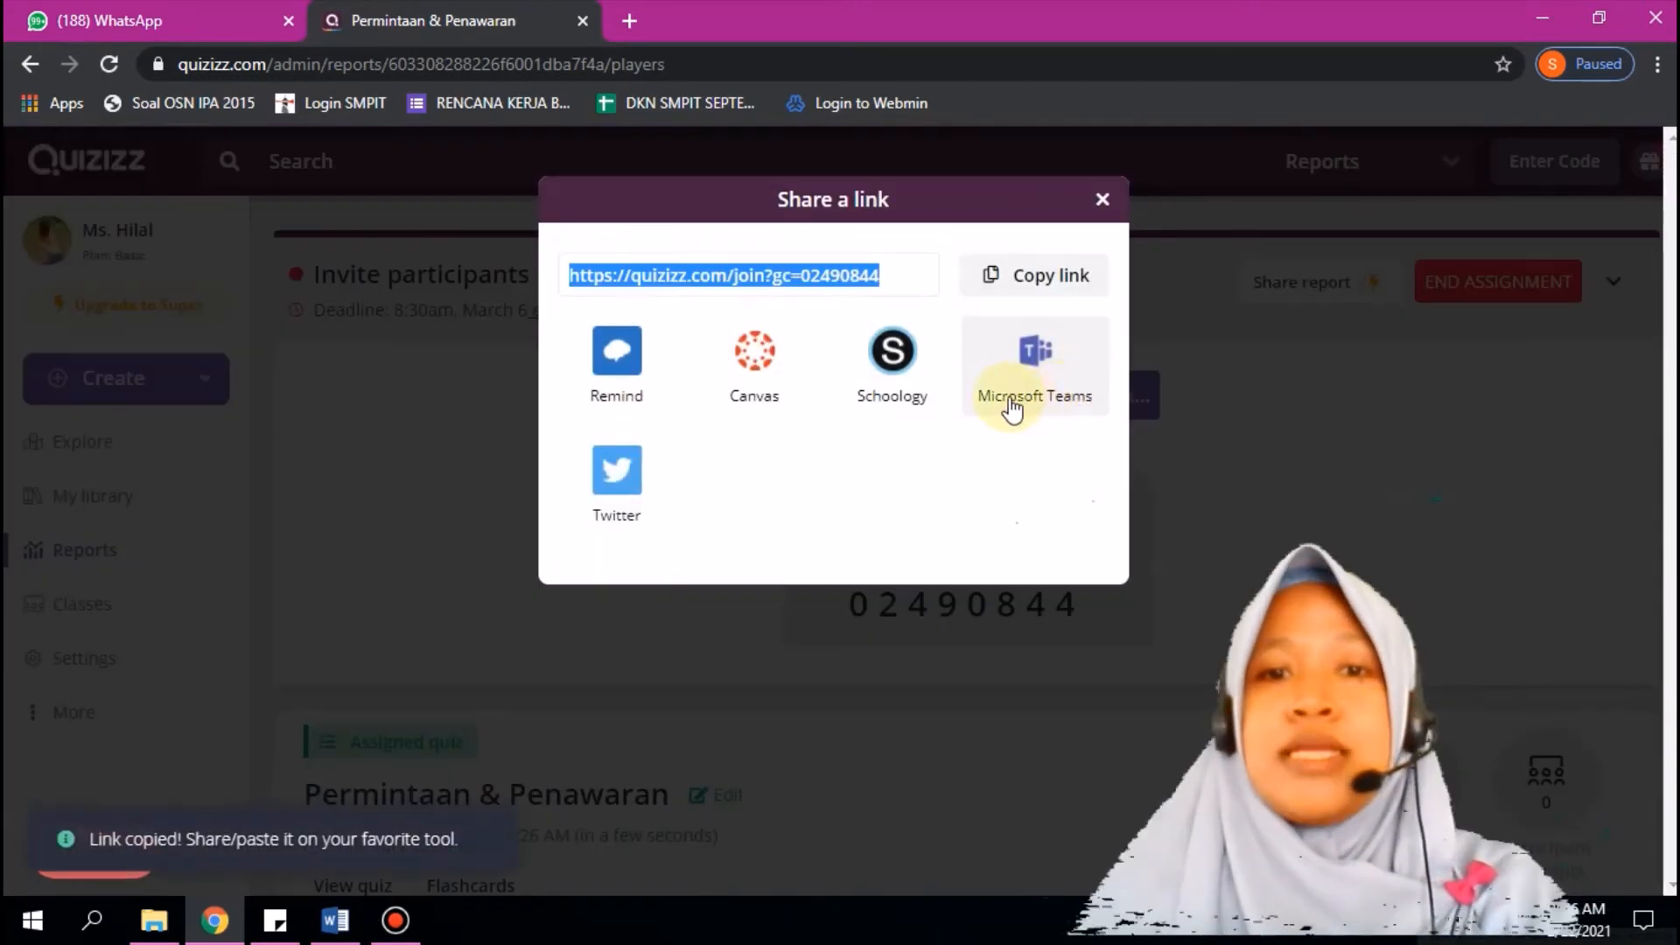
click(1033, 278)
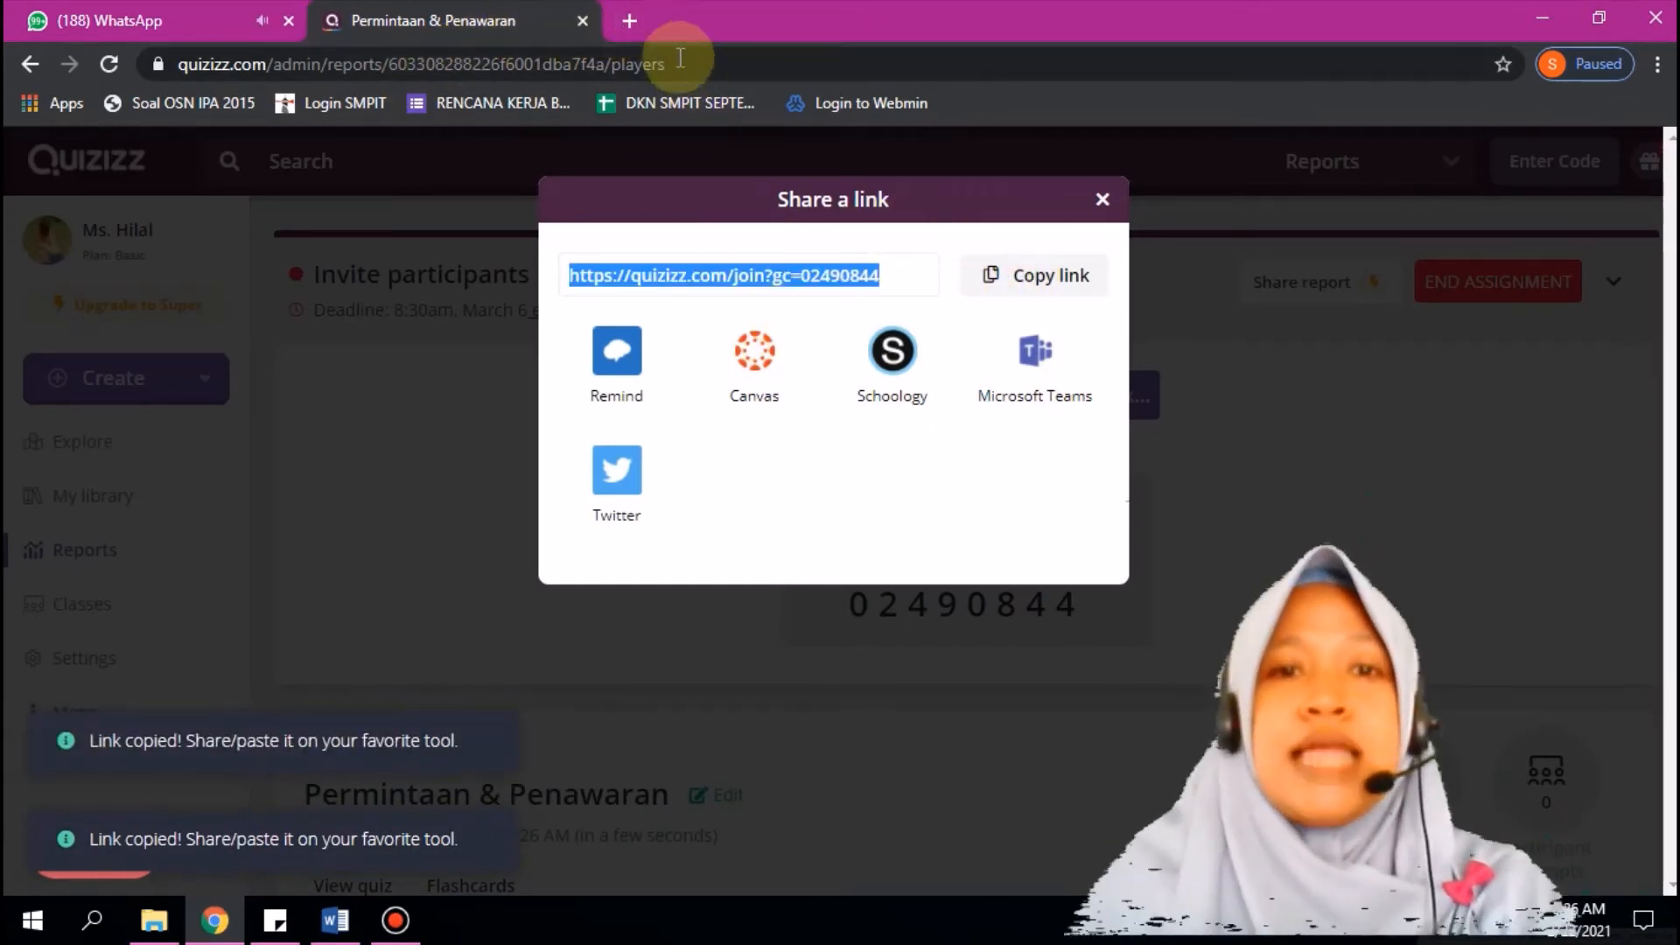
Step: Open the Us-Learning Al Uswah Surabaya site in a new browser tab and log in with the saved account
click(630, 21)
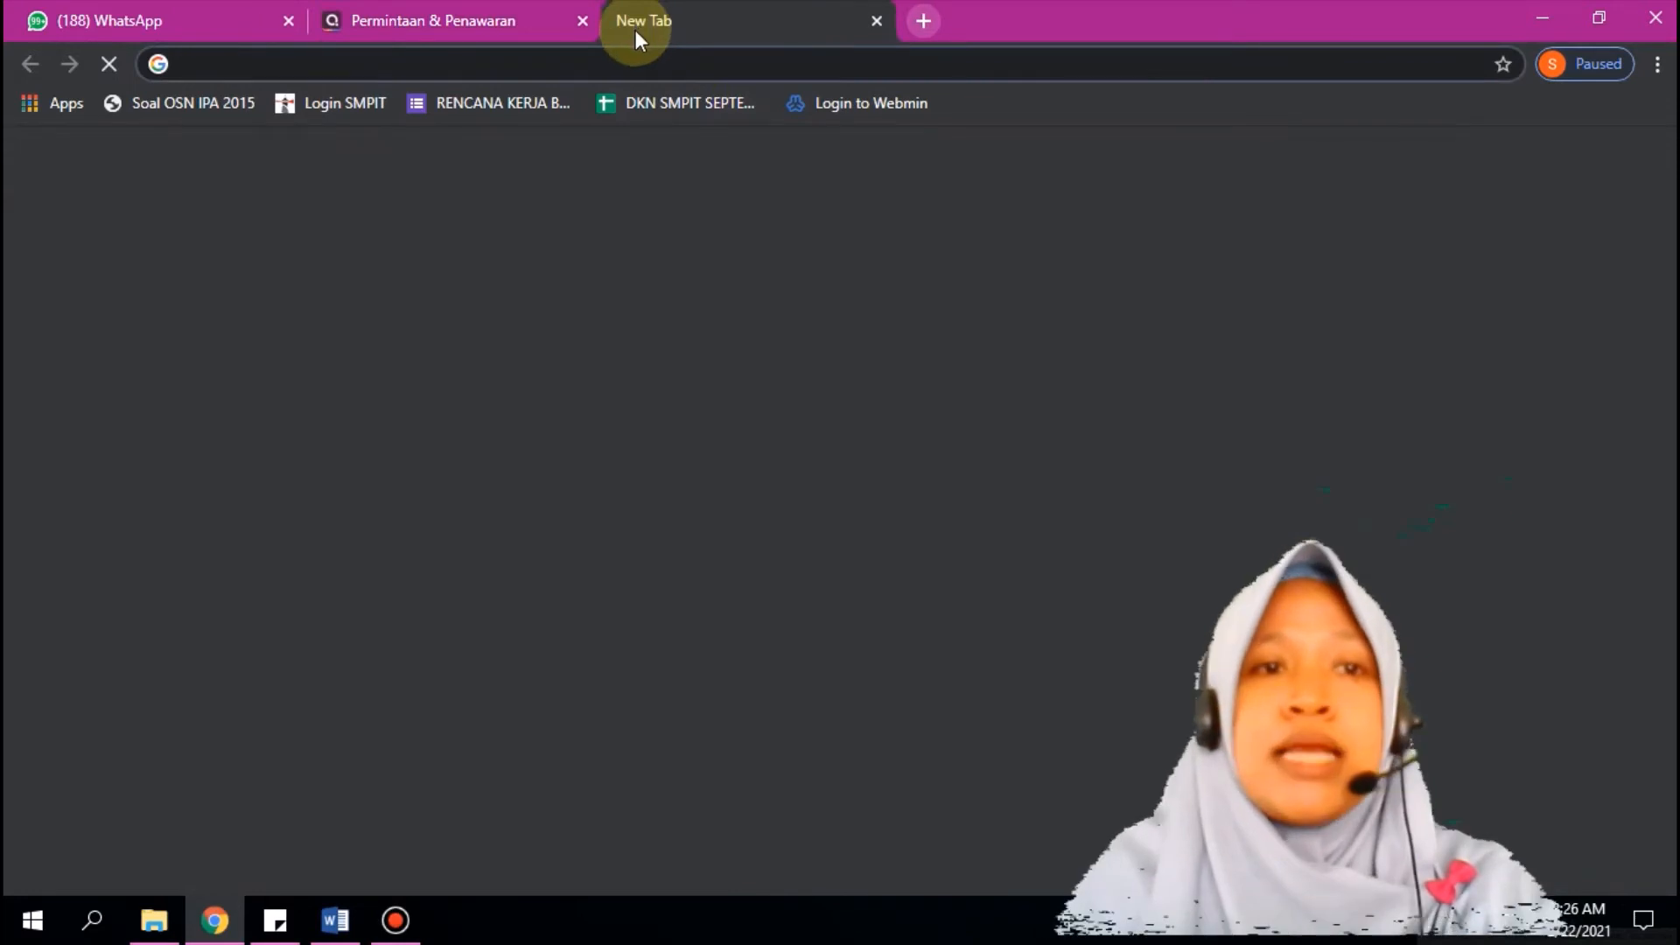
text(us)
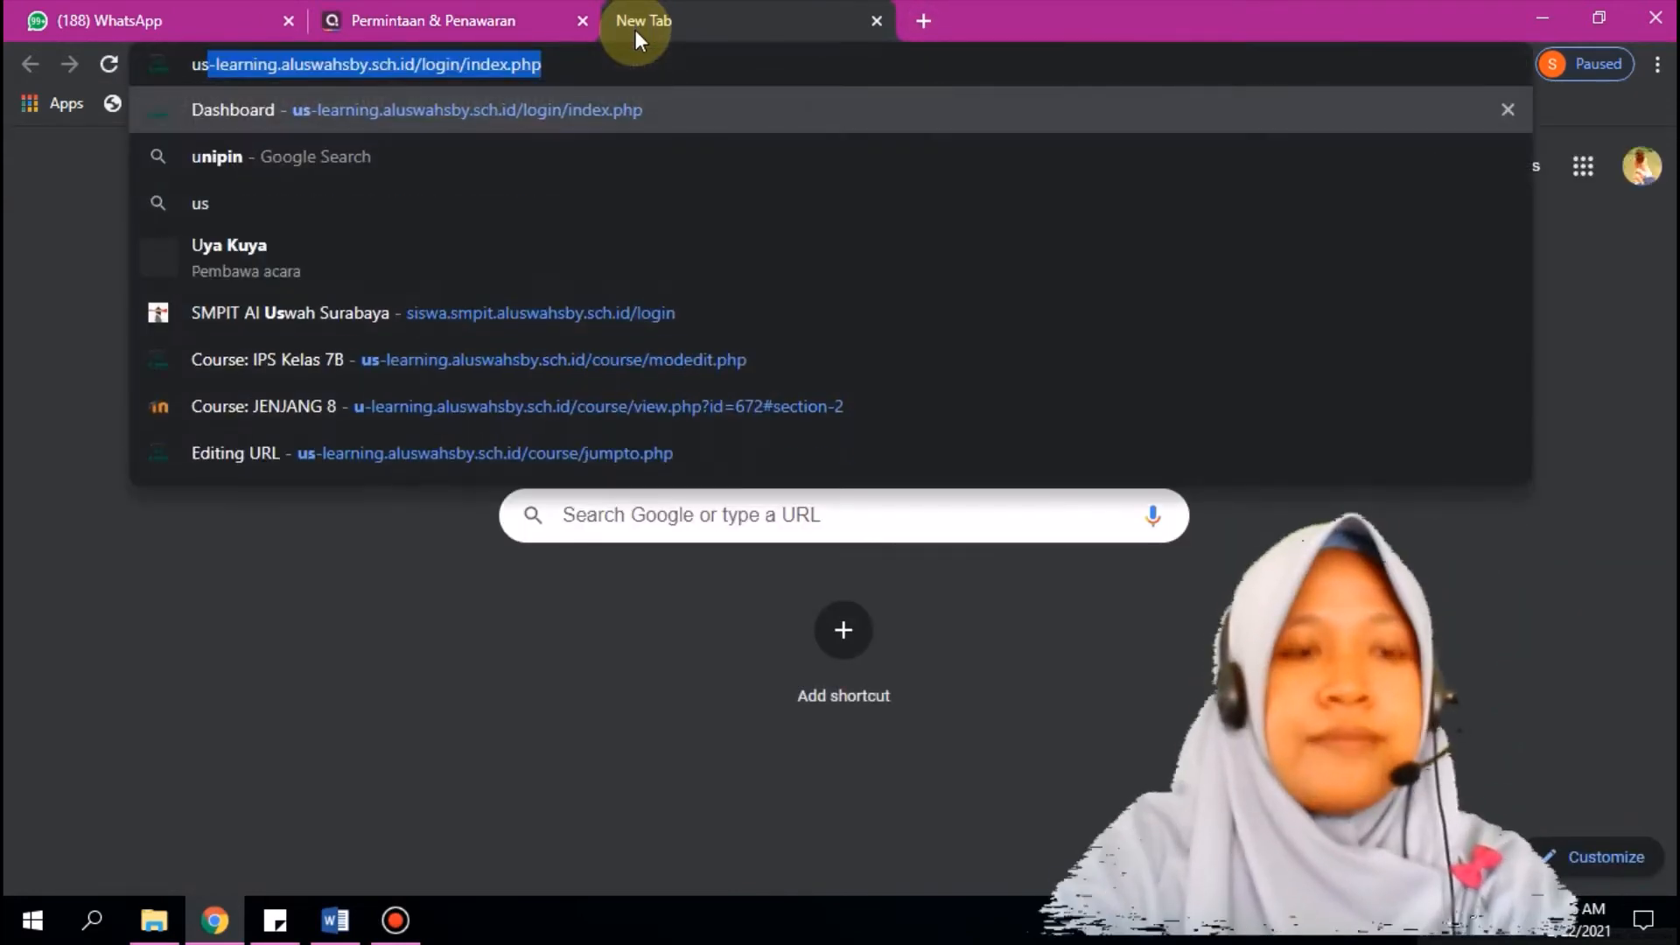
click(706, 100)
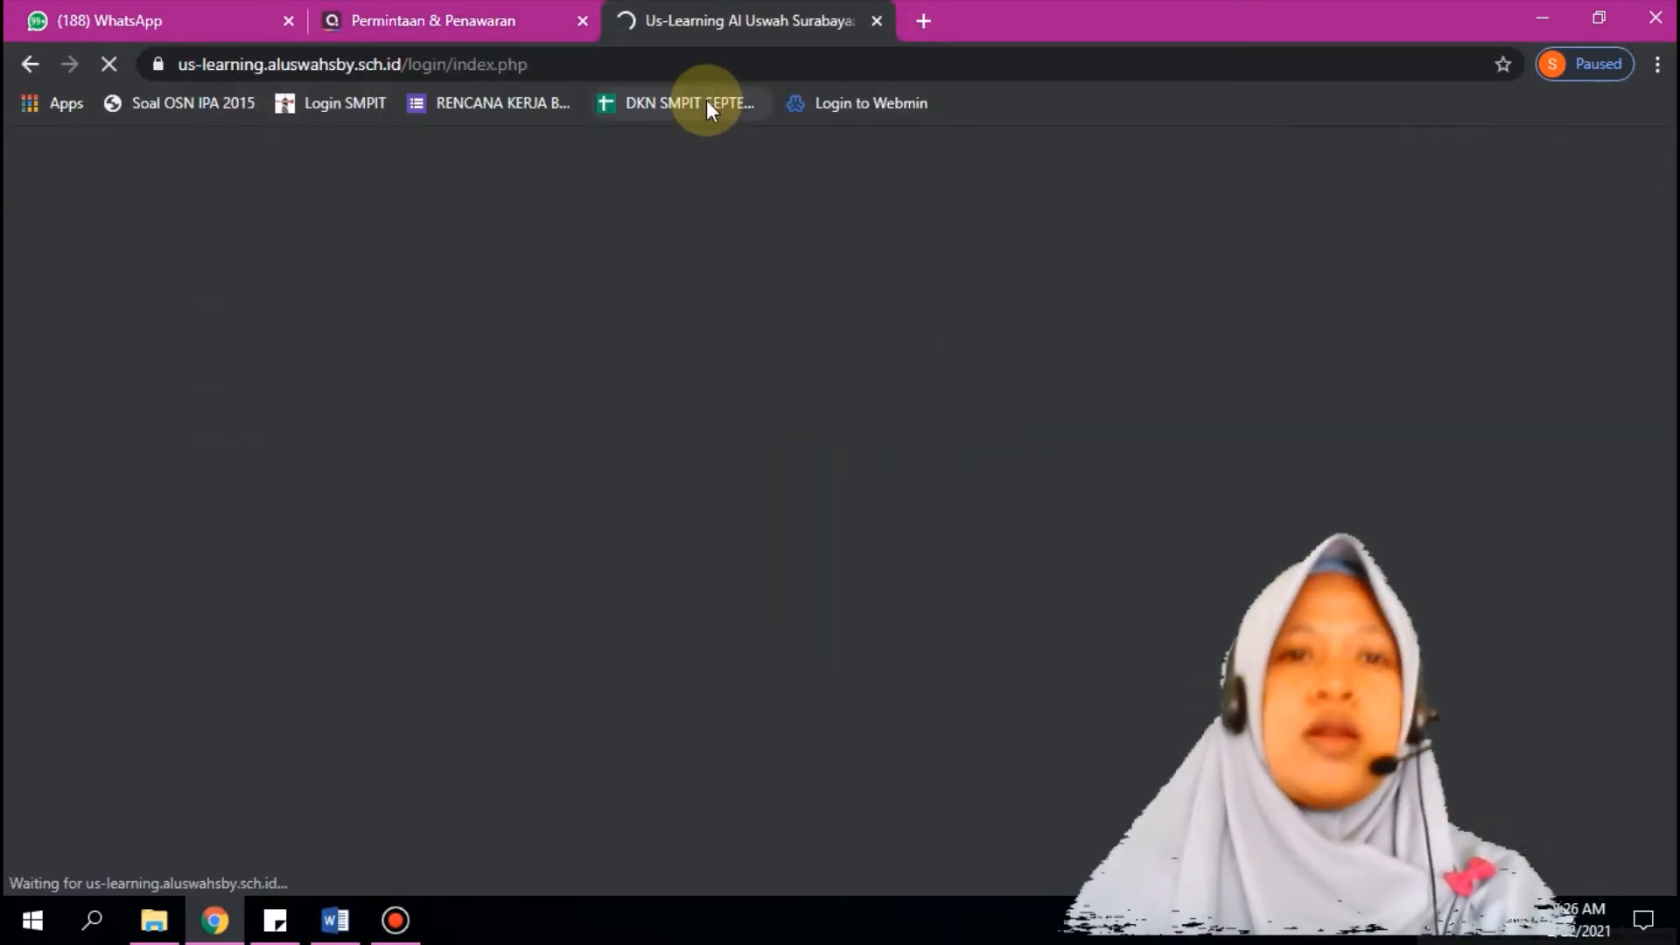
scroll(1045, 350, down, 2)
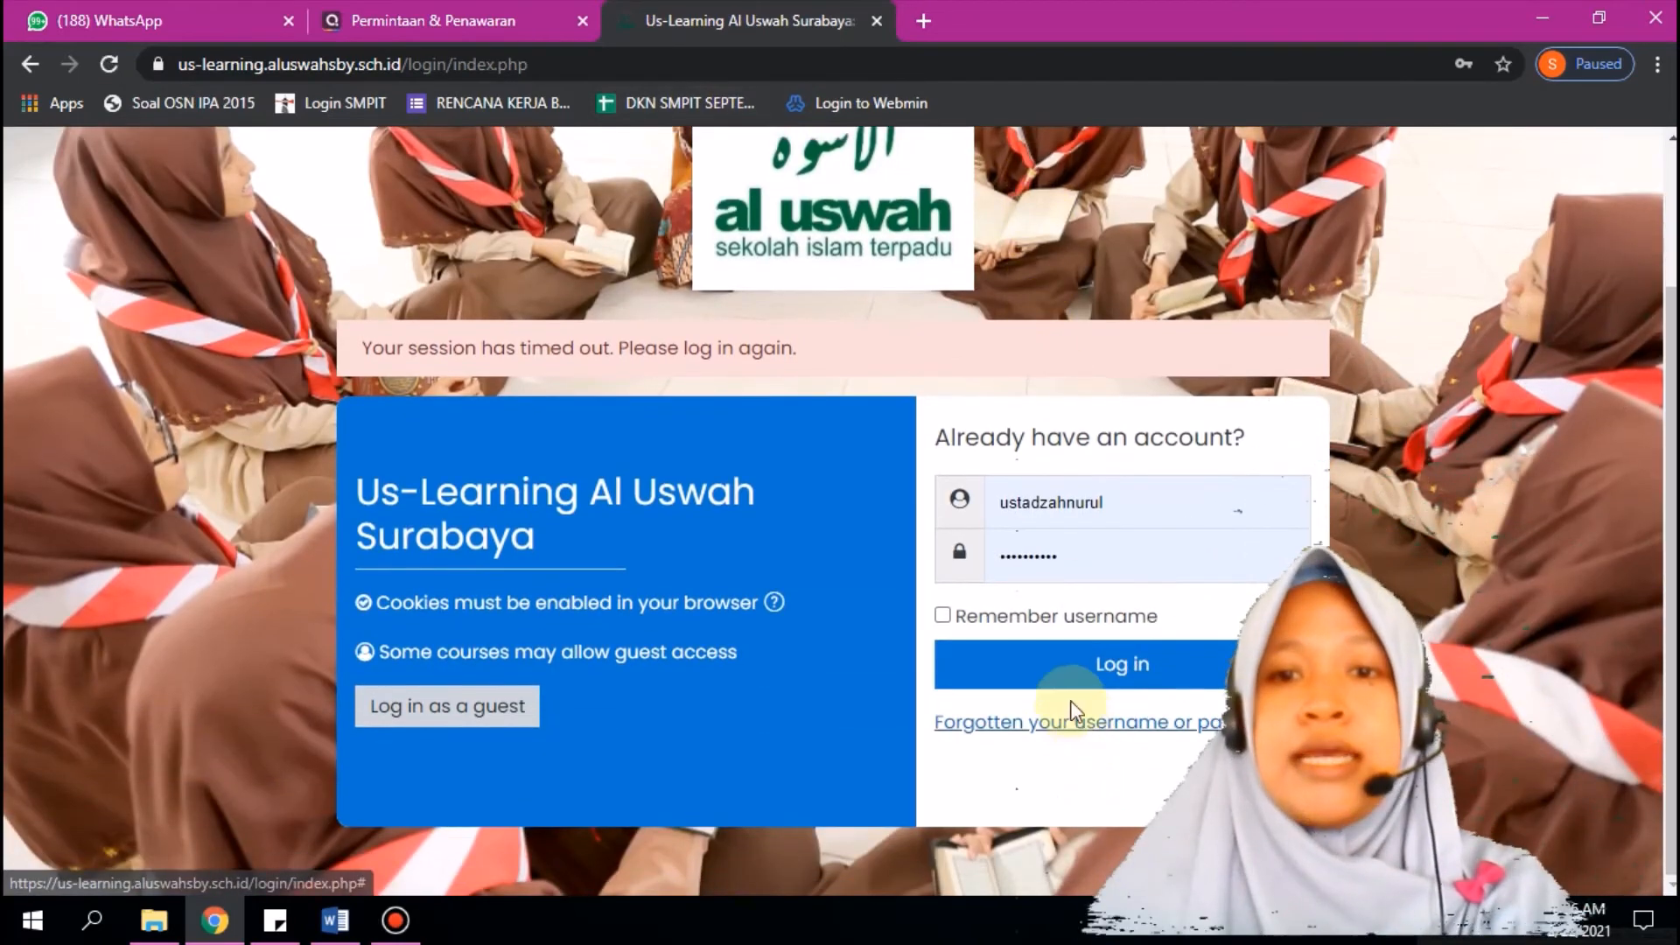
click(1049, 840)
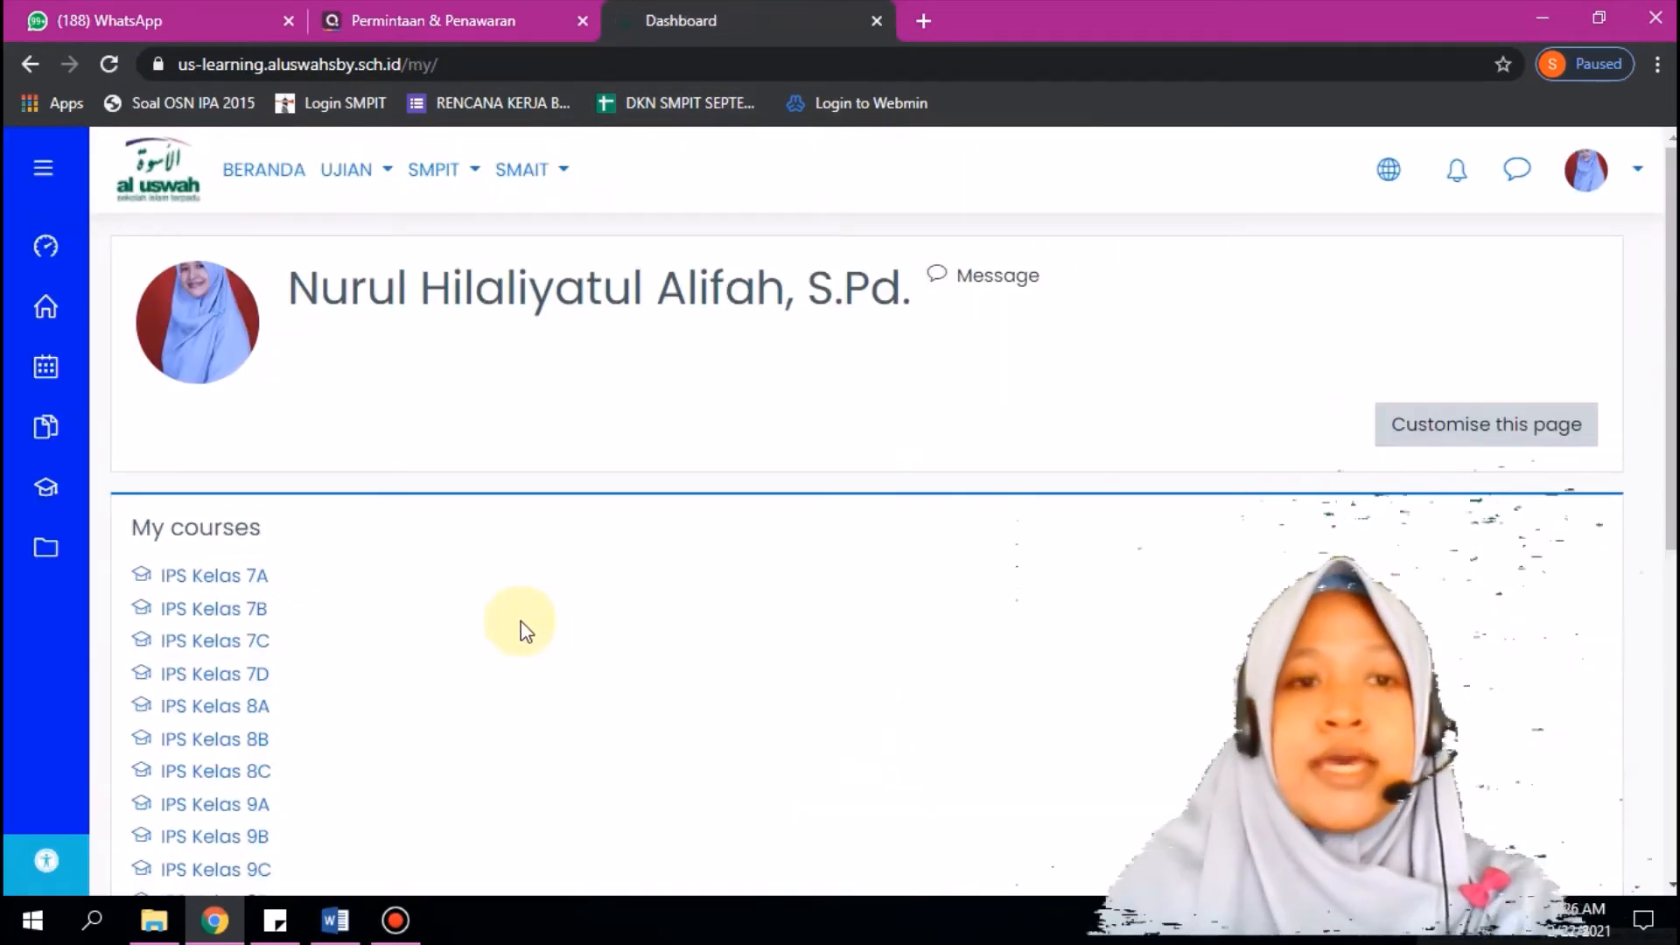
Step: Open the IPS Kelas 7A course and turn on course editing
click(229, 577)
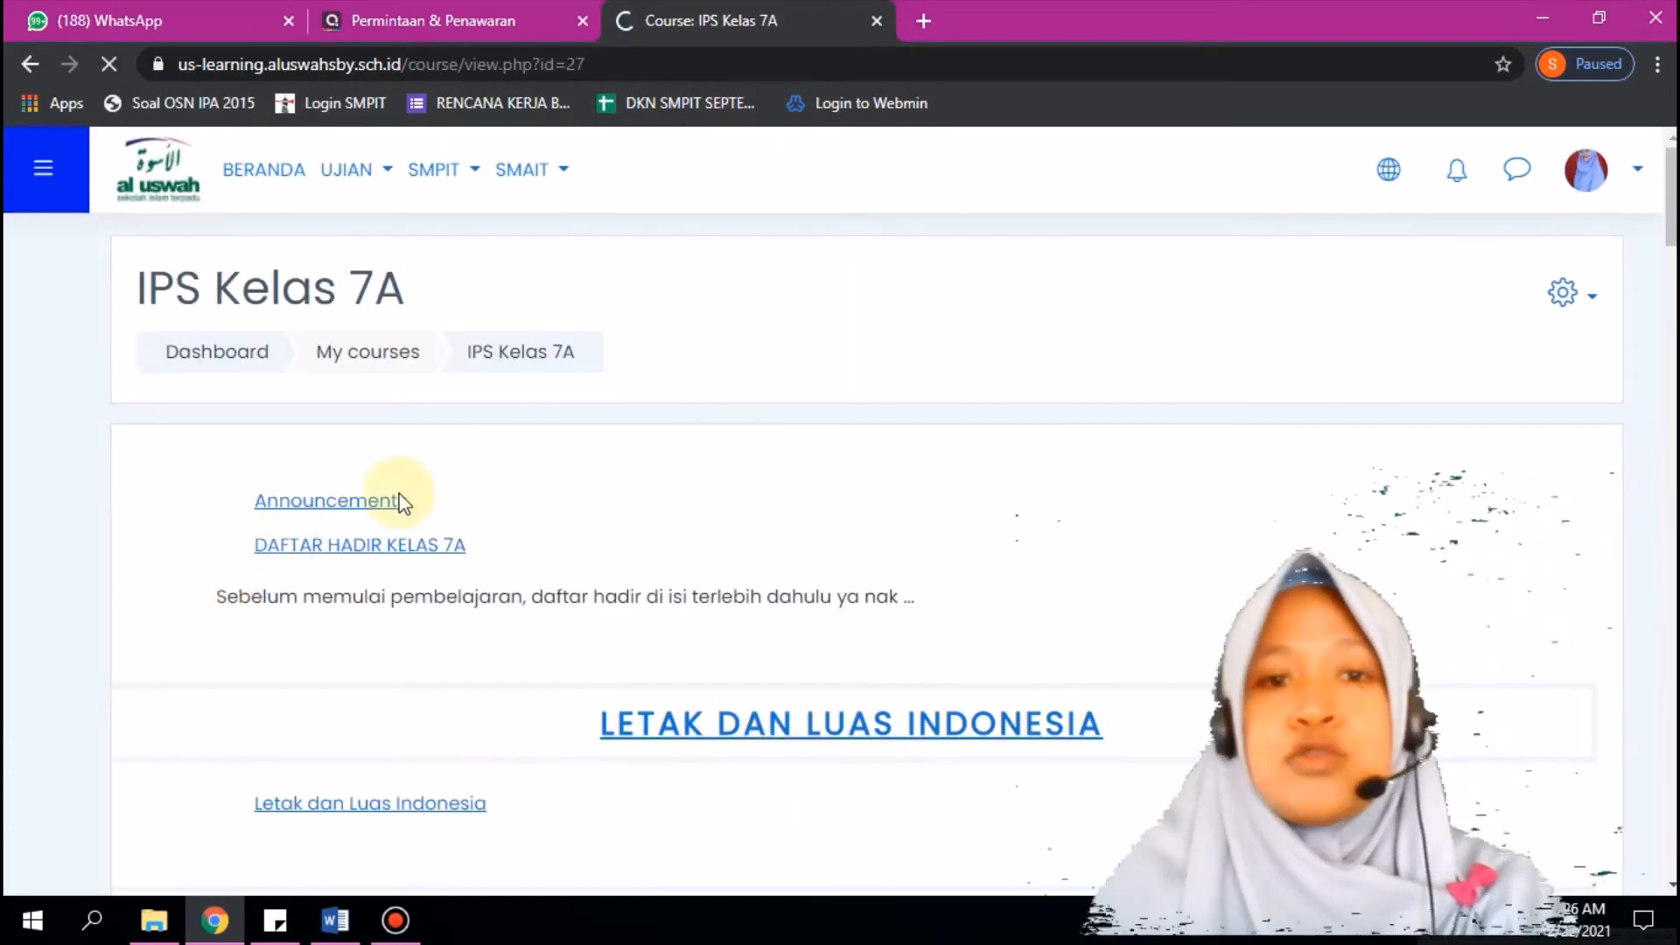
scroll(722, 411, down, 20)
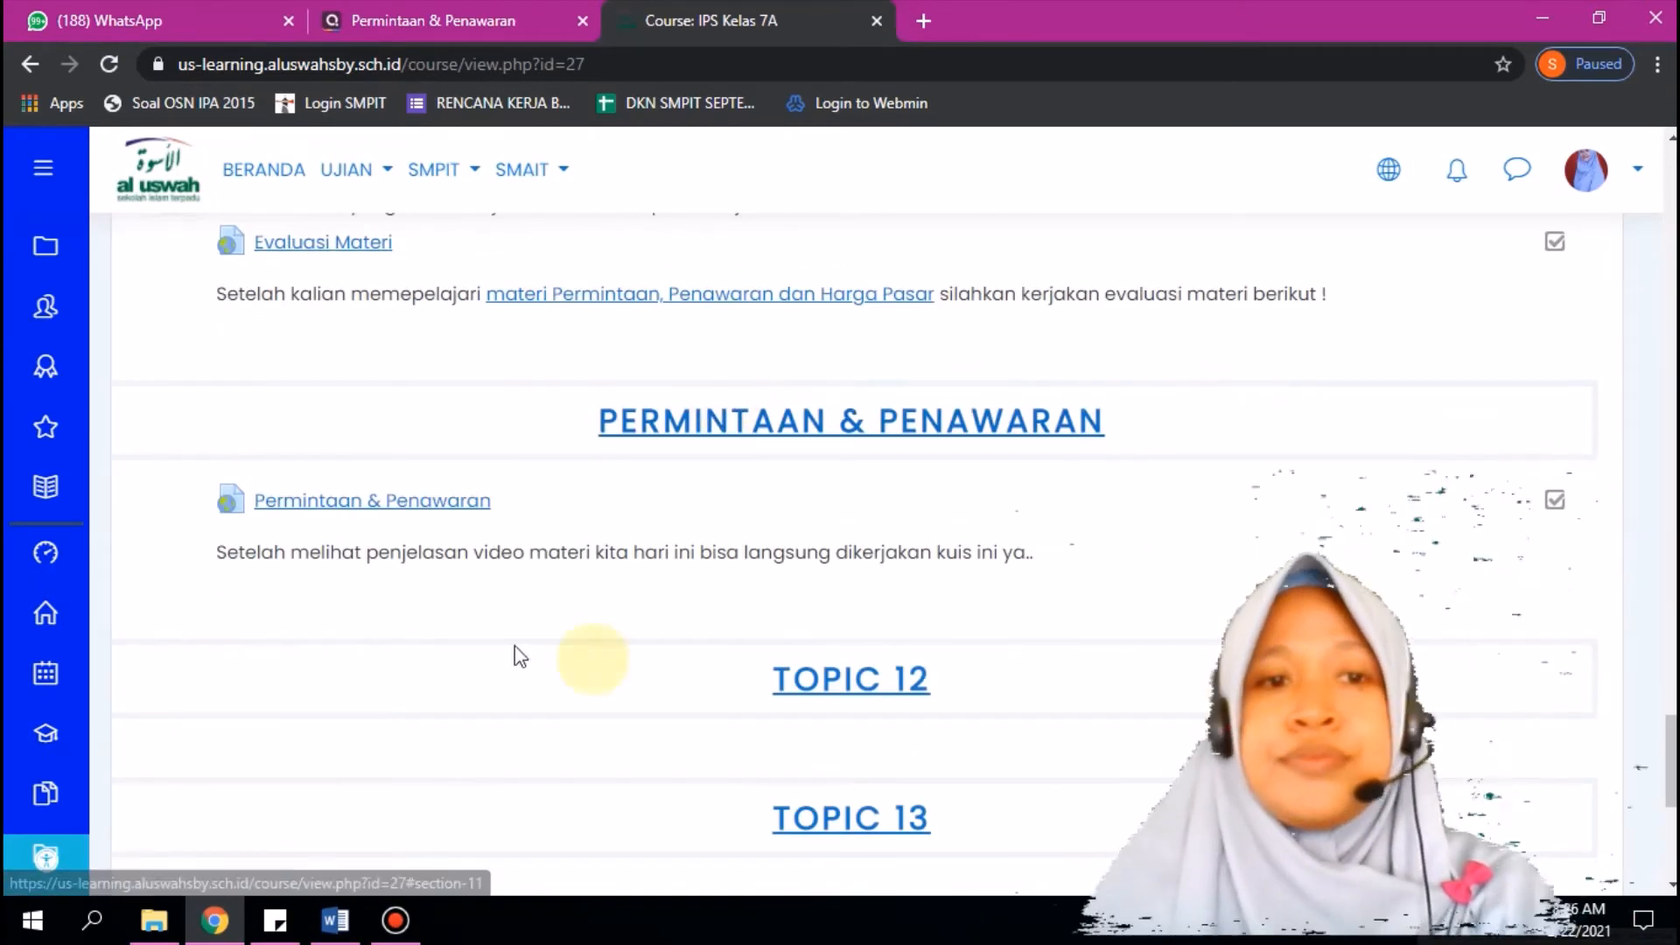
drag(1670, 745, 1644, 118)
click(1567, 296)
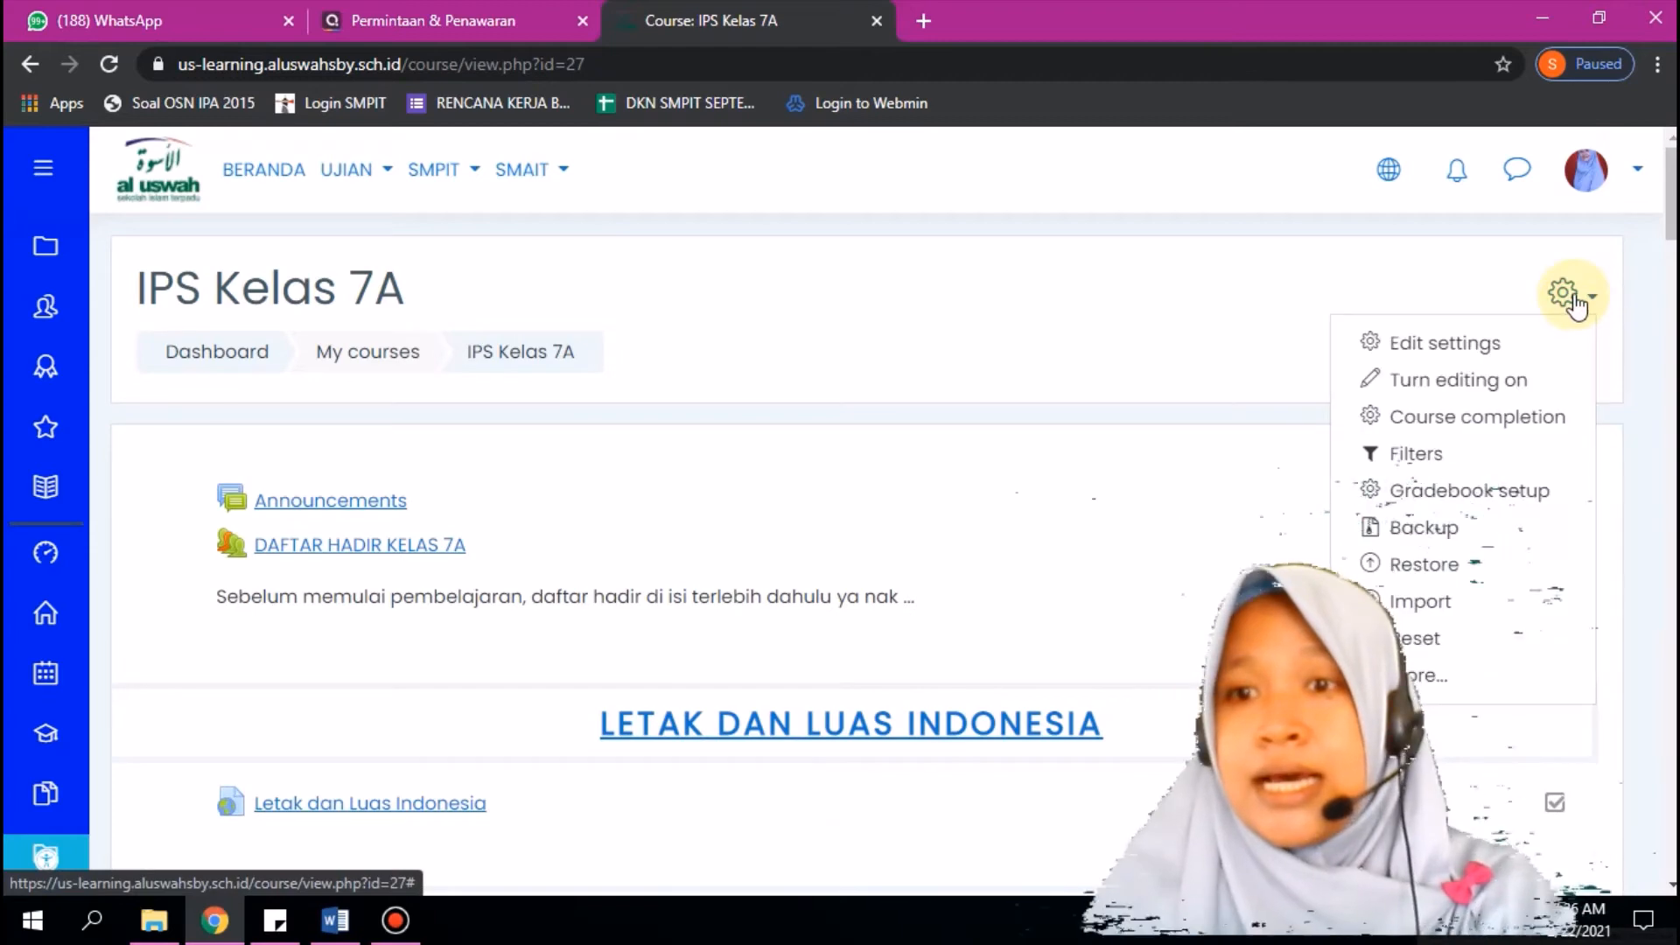
click(1471, 385)
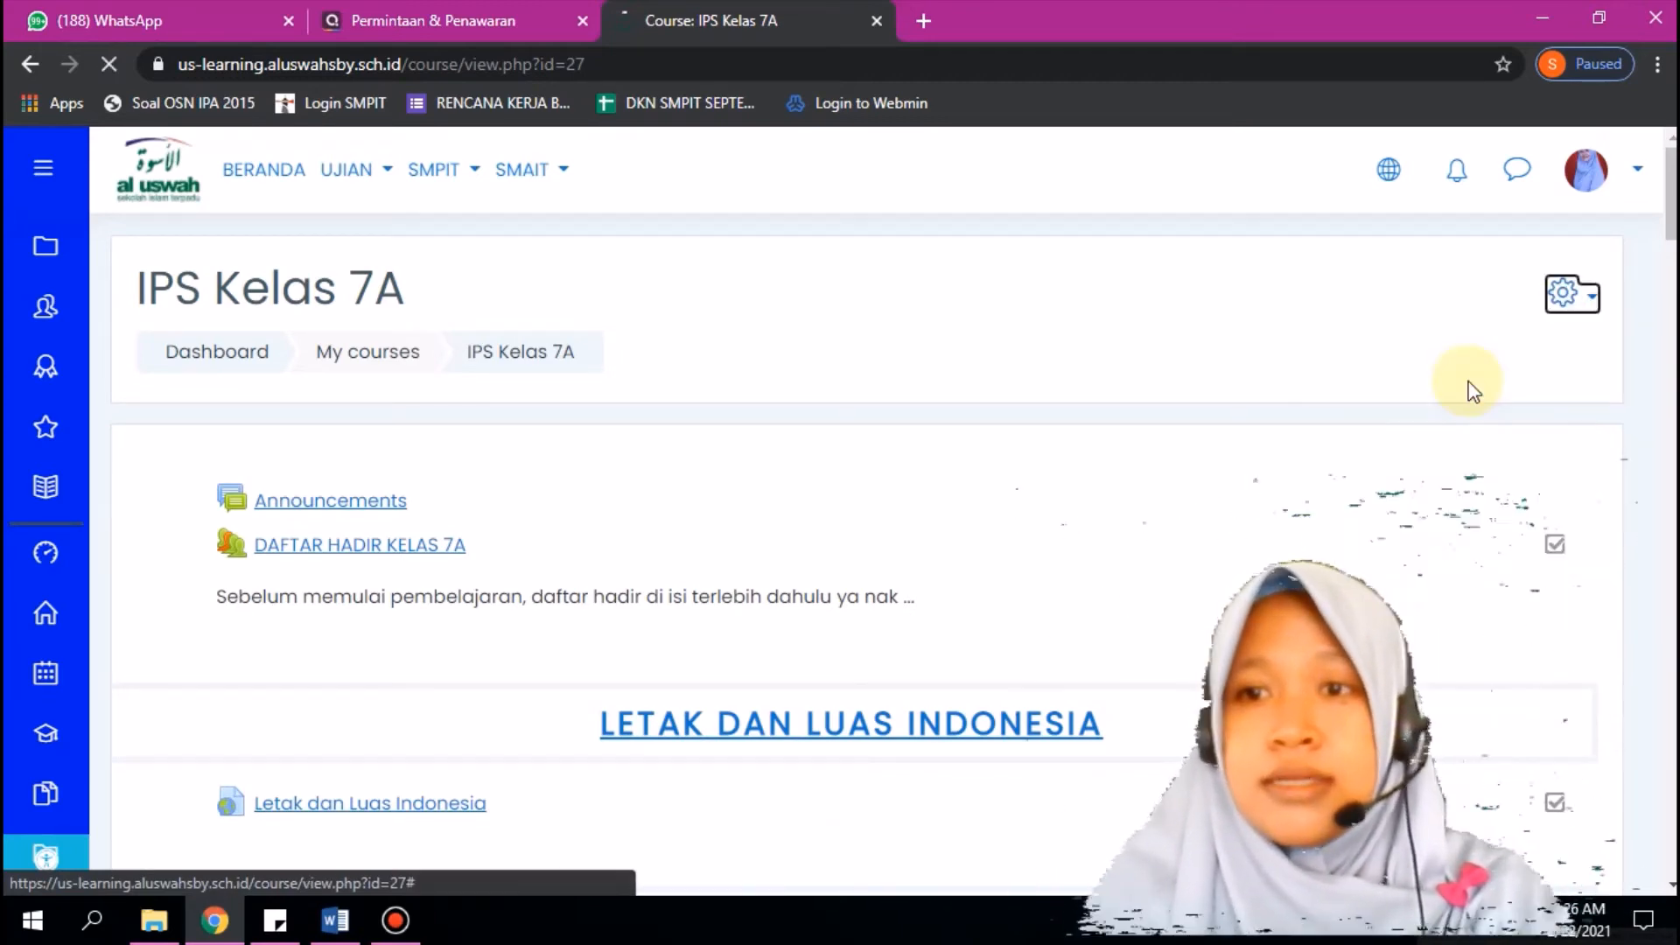
Step: Add a new URL resource to the Permintaan & Penawaran section of the course
scroll(1470, 376, down, 10)
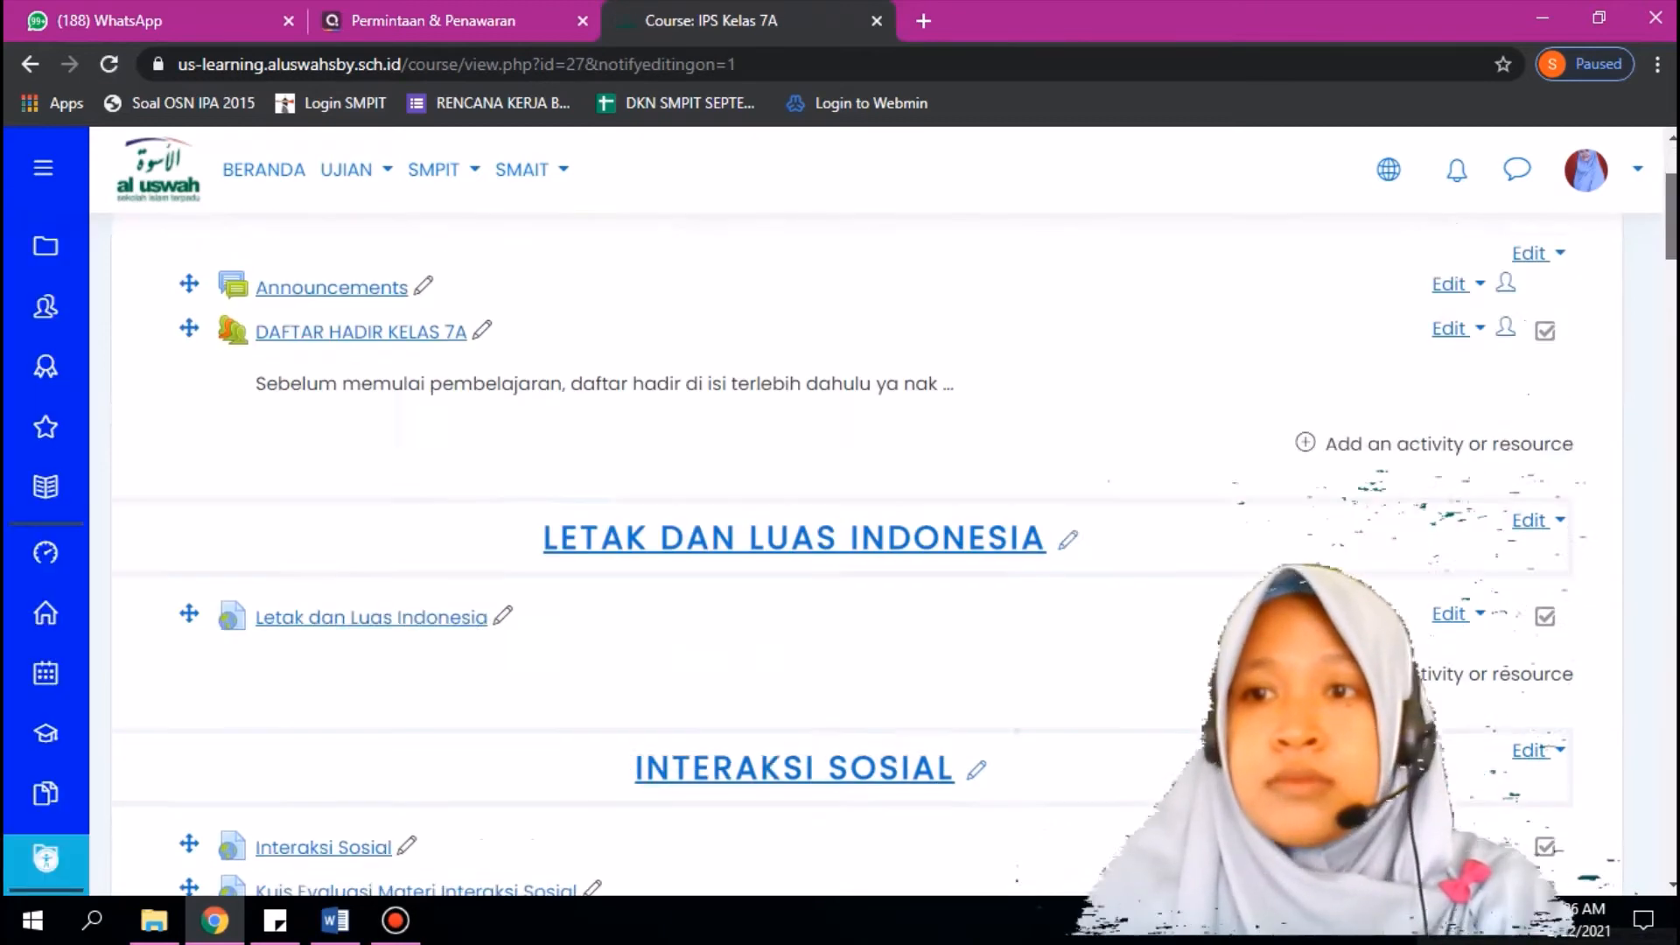
drag(1666, 331, 1668, 781)
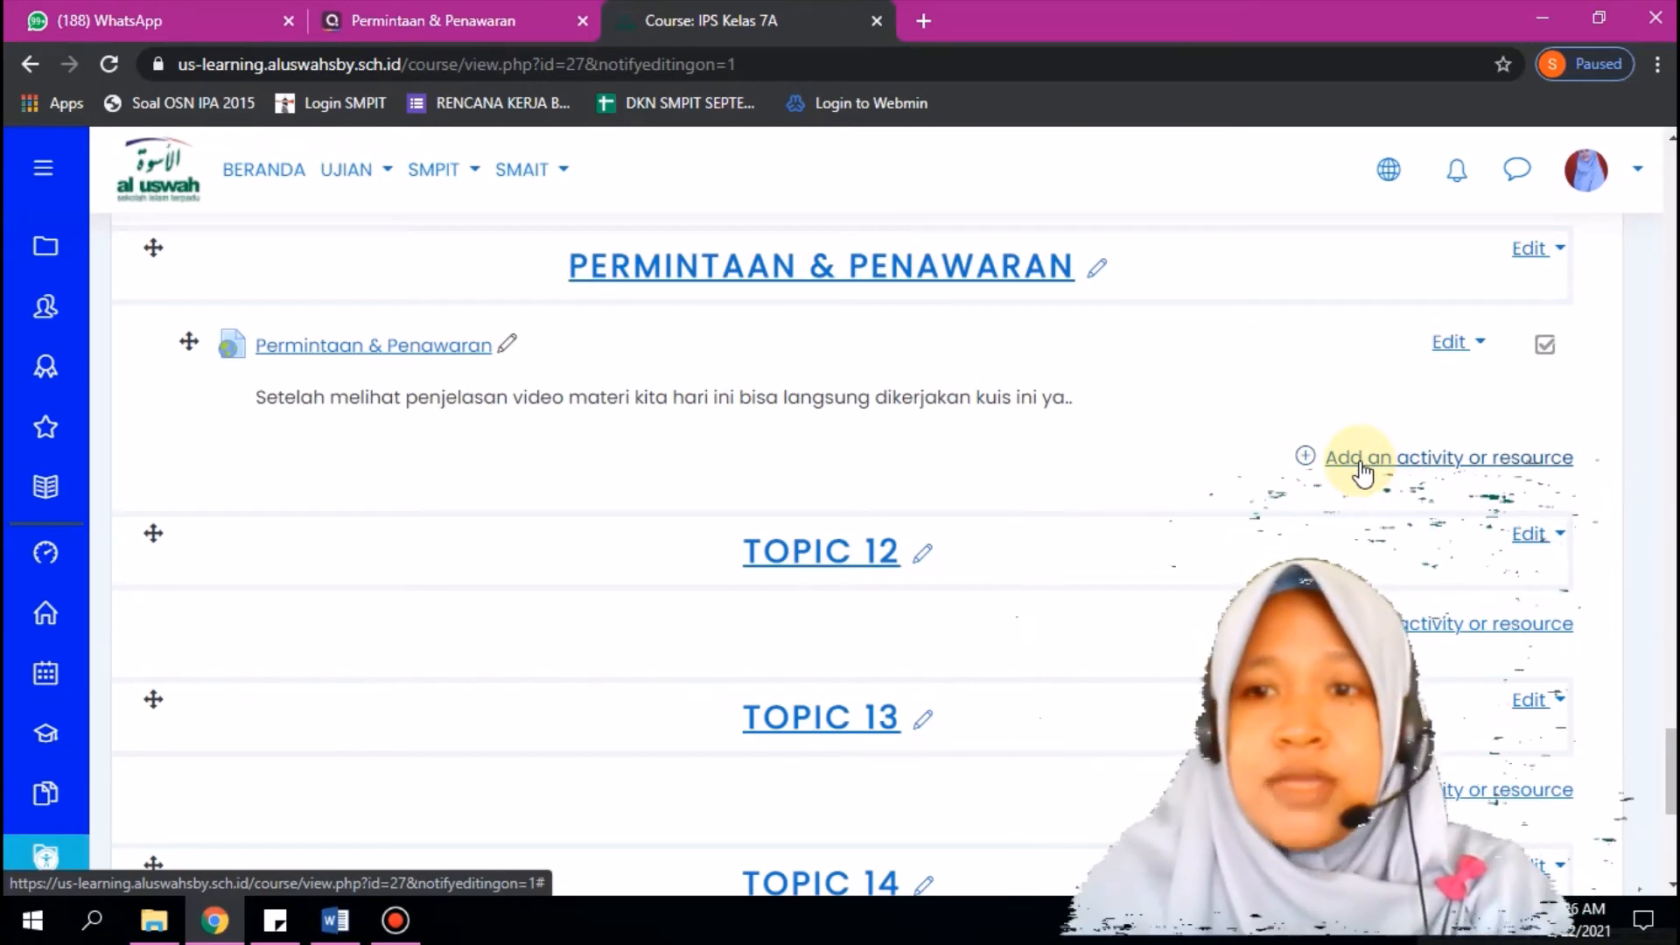
click(1361, 471)
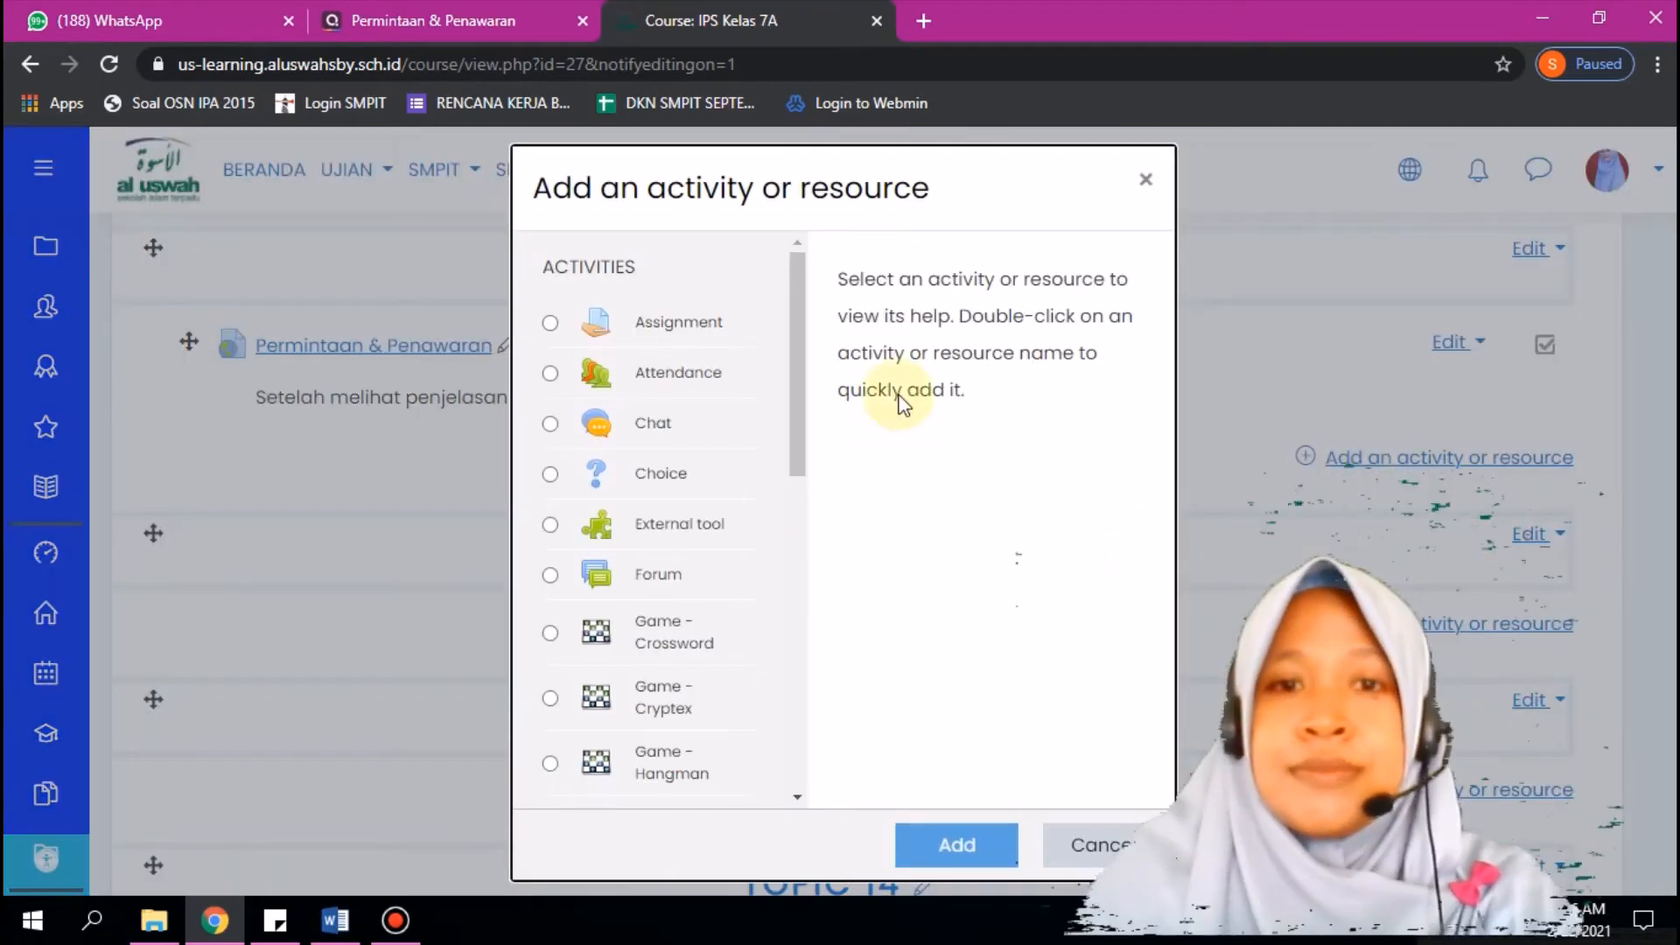
scroll(787, 427, down, 9)
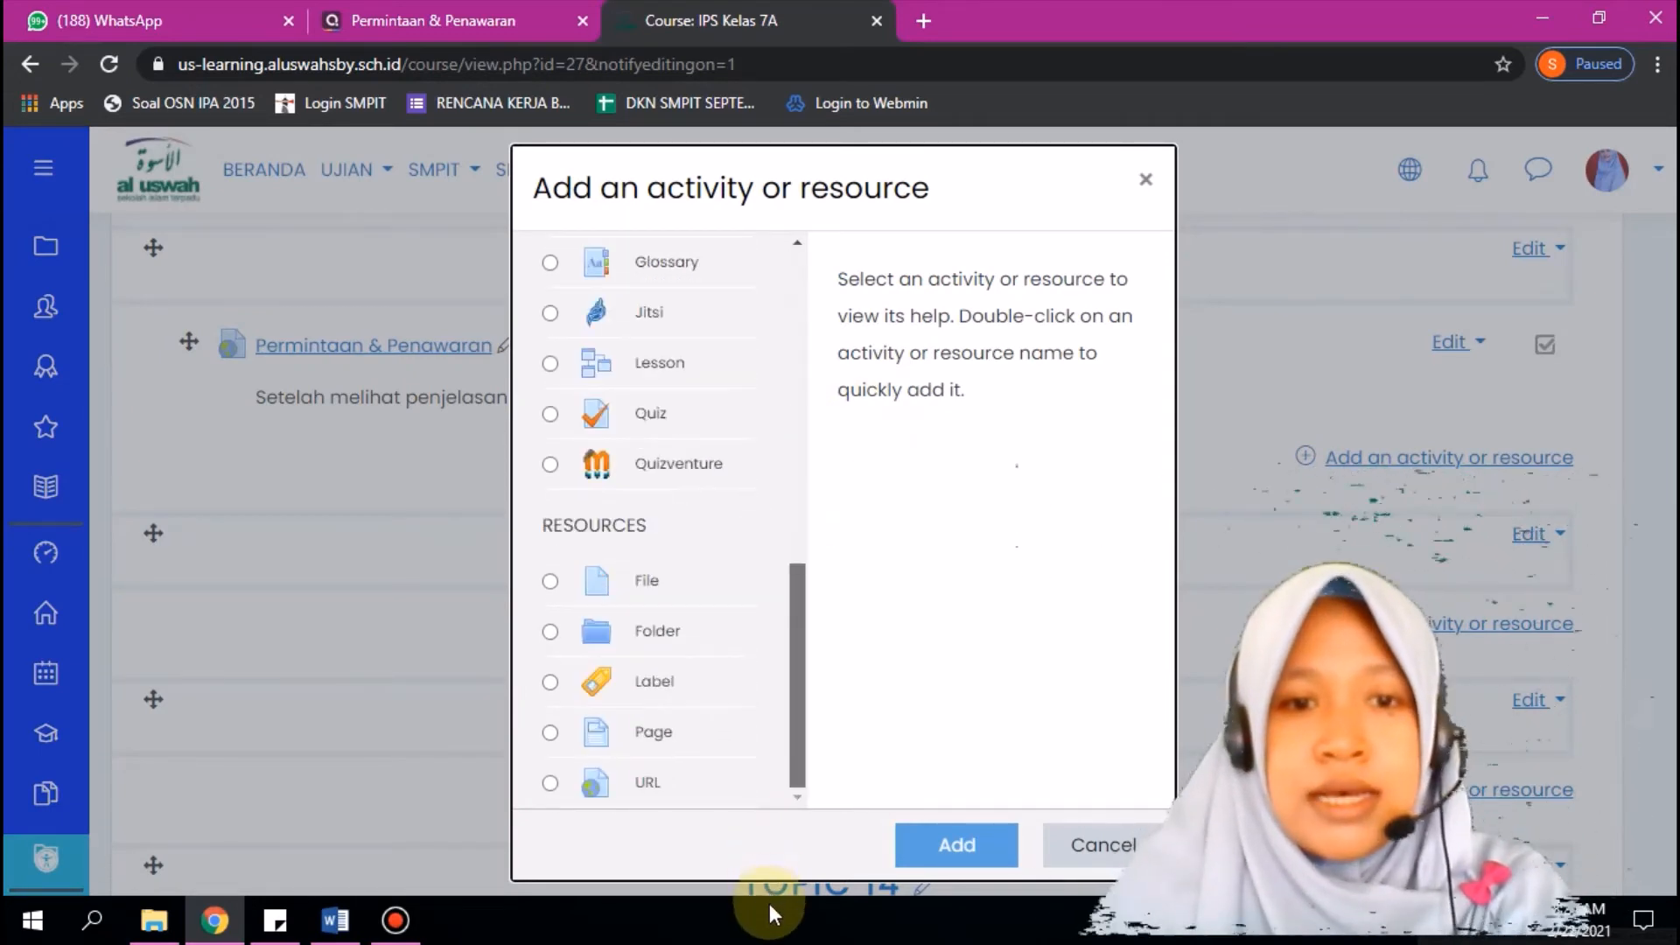
click(639, 789)
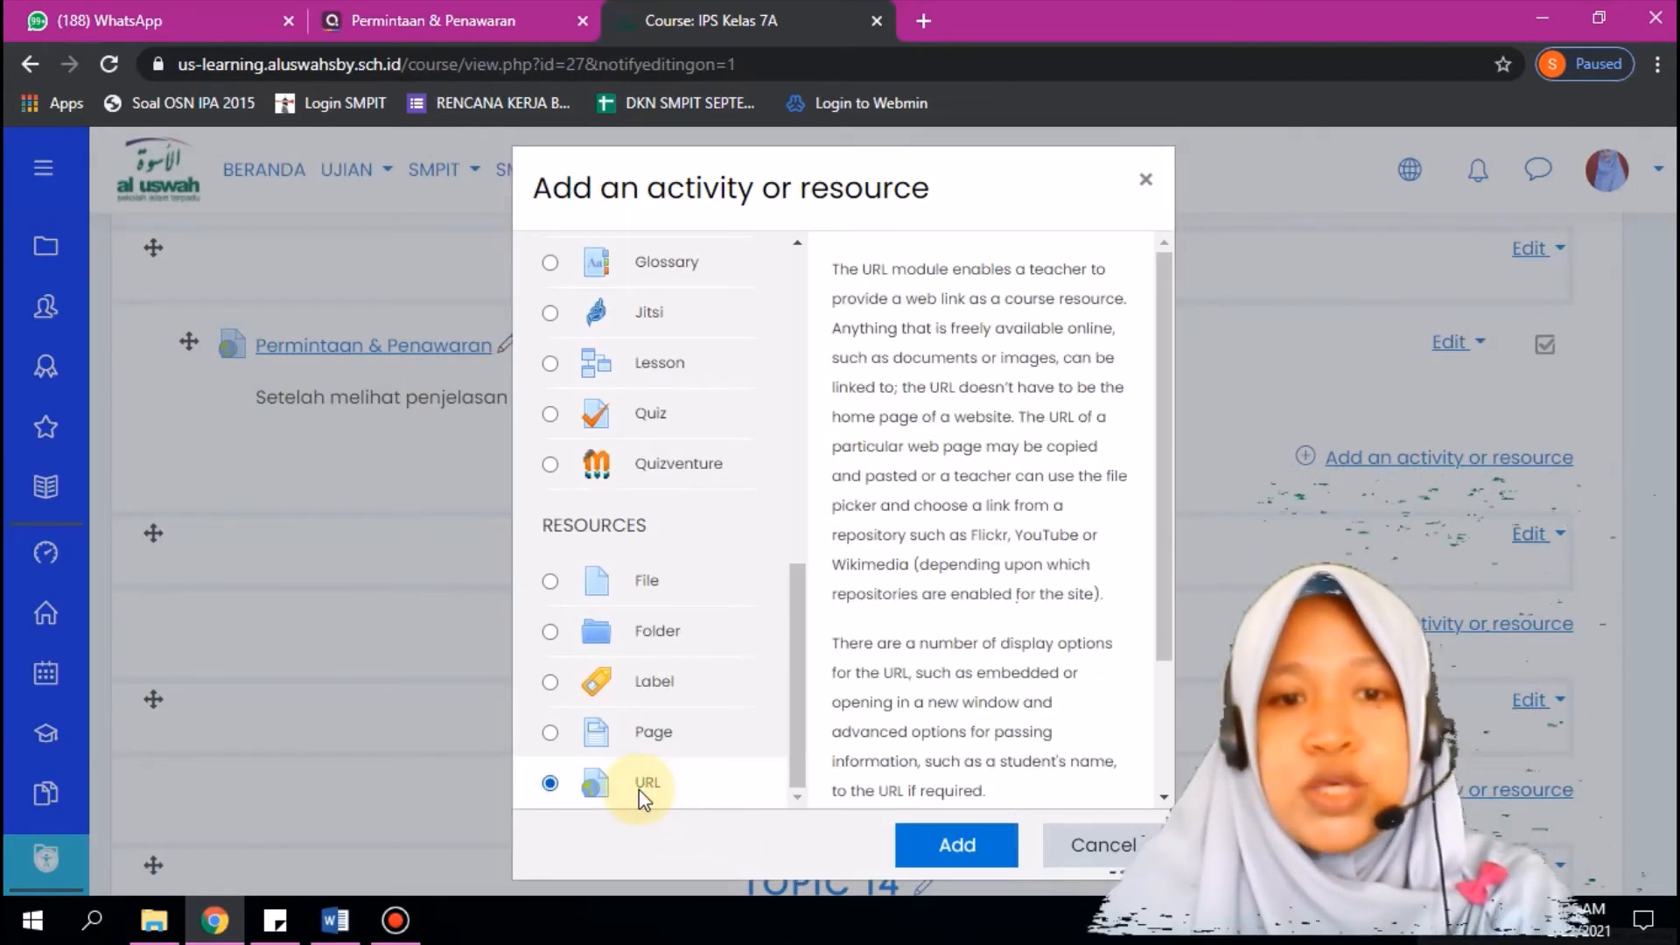
click(941, 847)
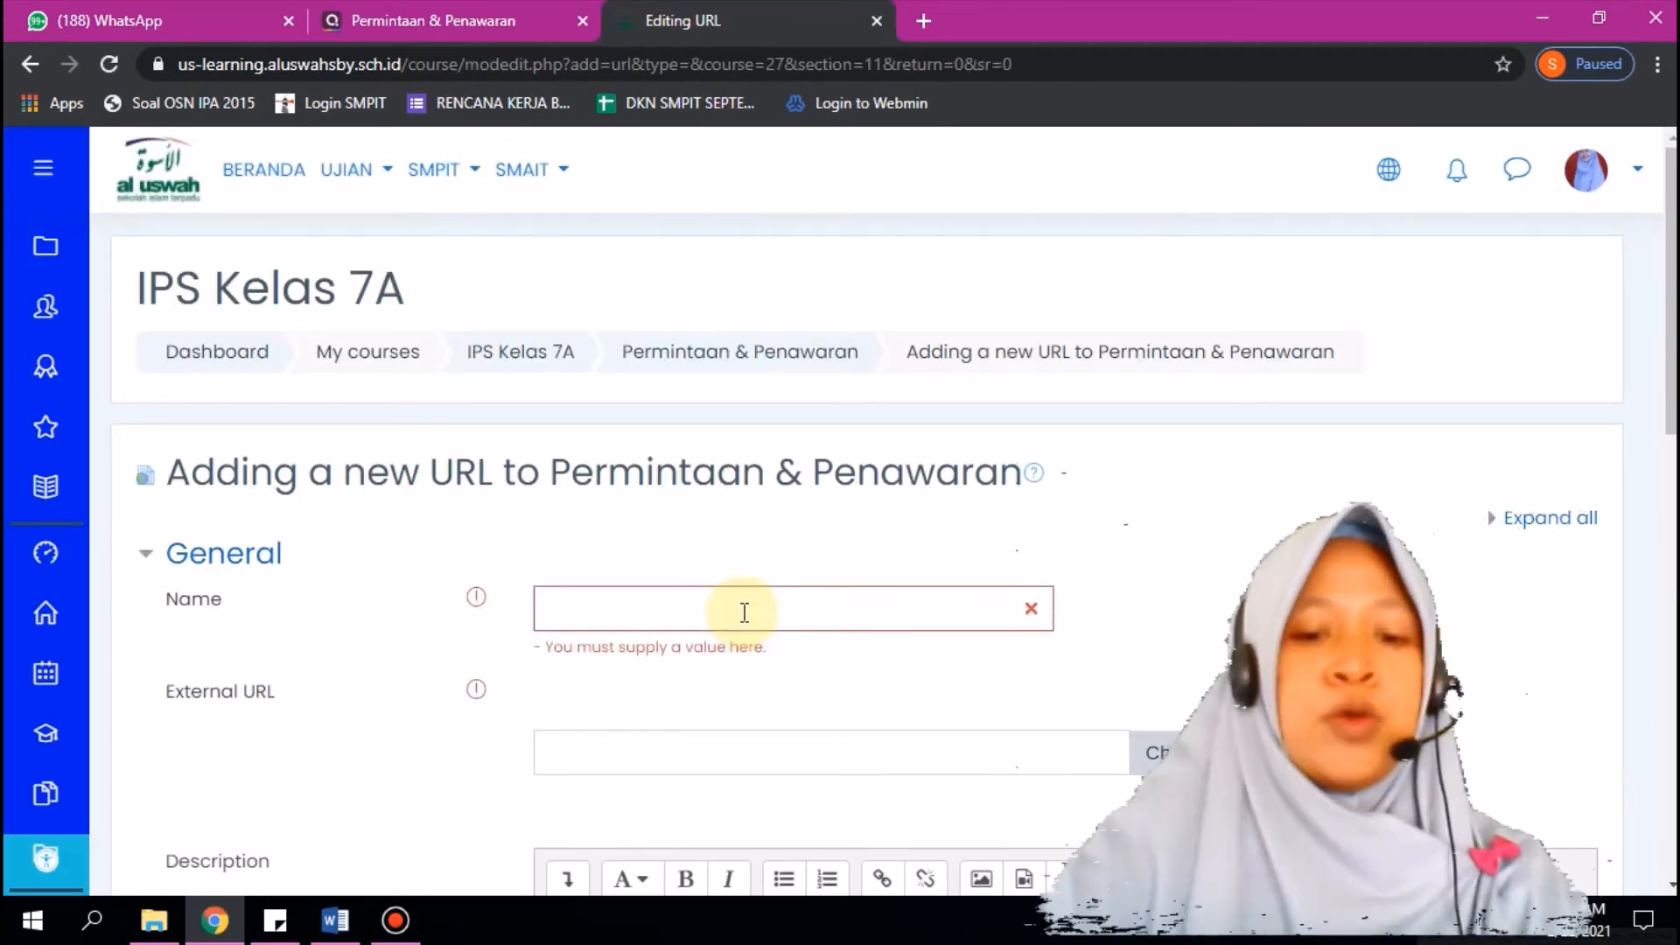
Step: Name the URL resource "Kuis Permintaan & Penawaran" and paste the copied Quizizz join link as its external URL
scroll(741, 612, down, 10)
scroll(950, 591, up, 10)
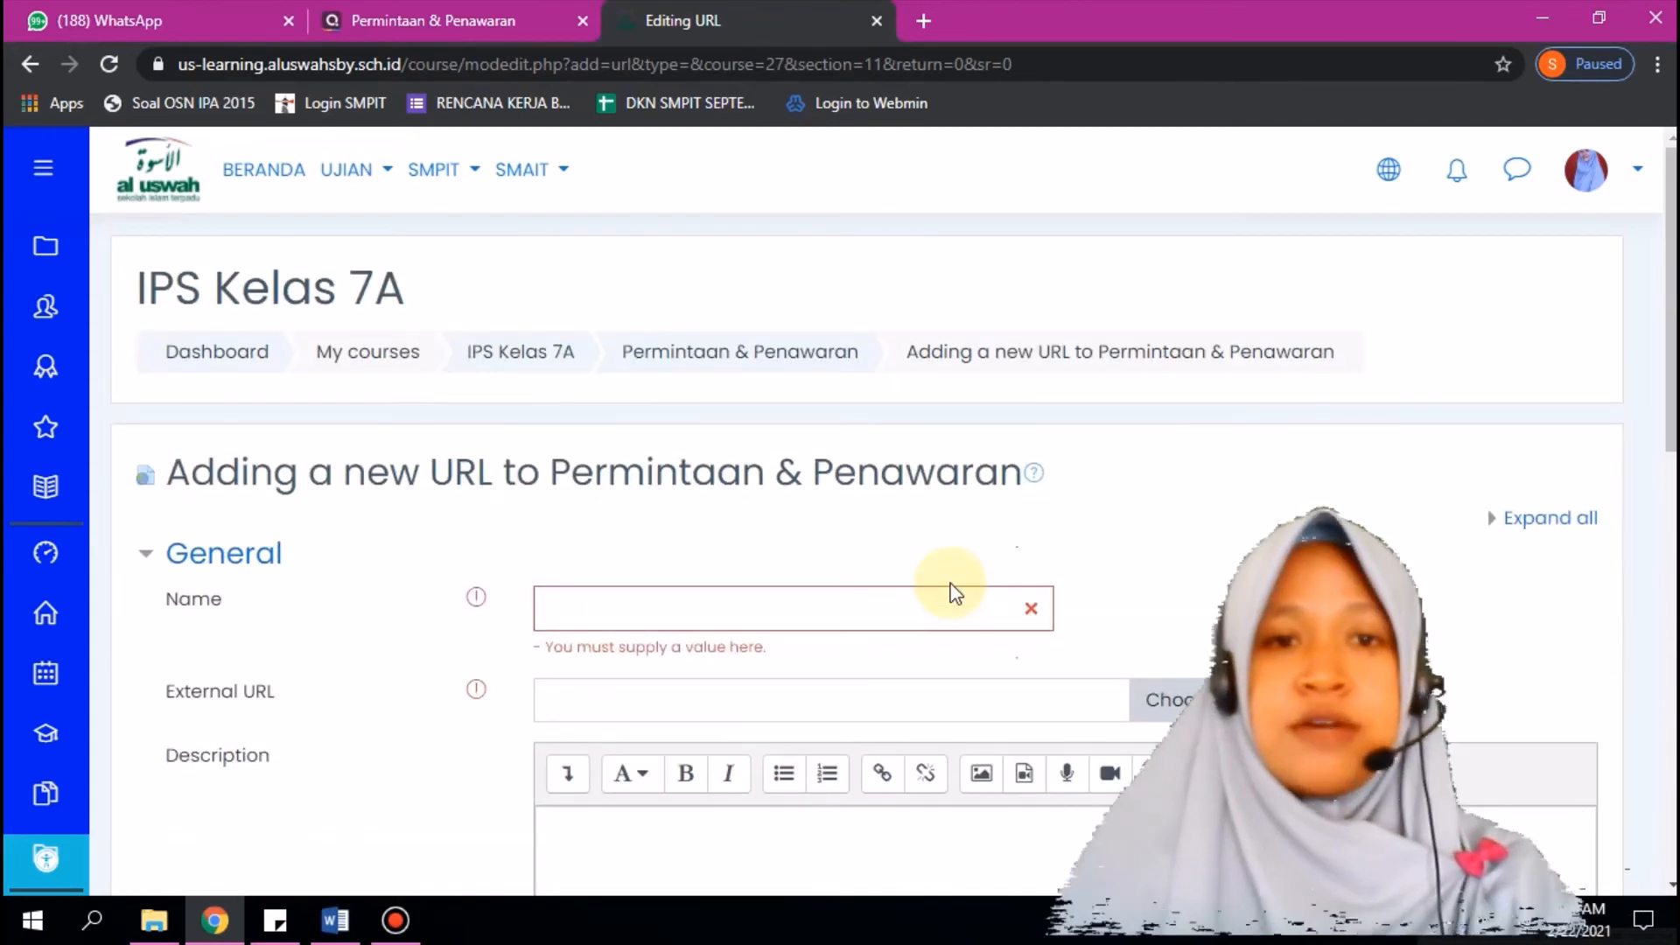
click(842, 616)
text(Ku)
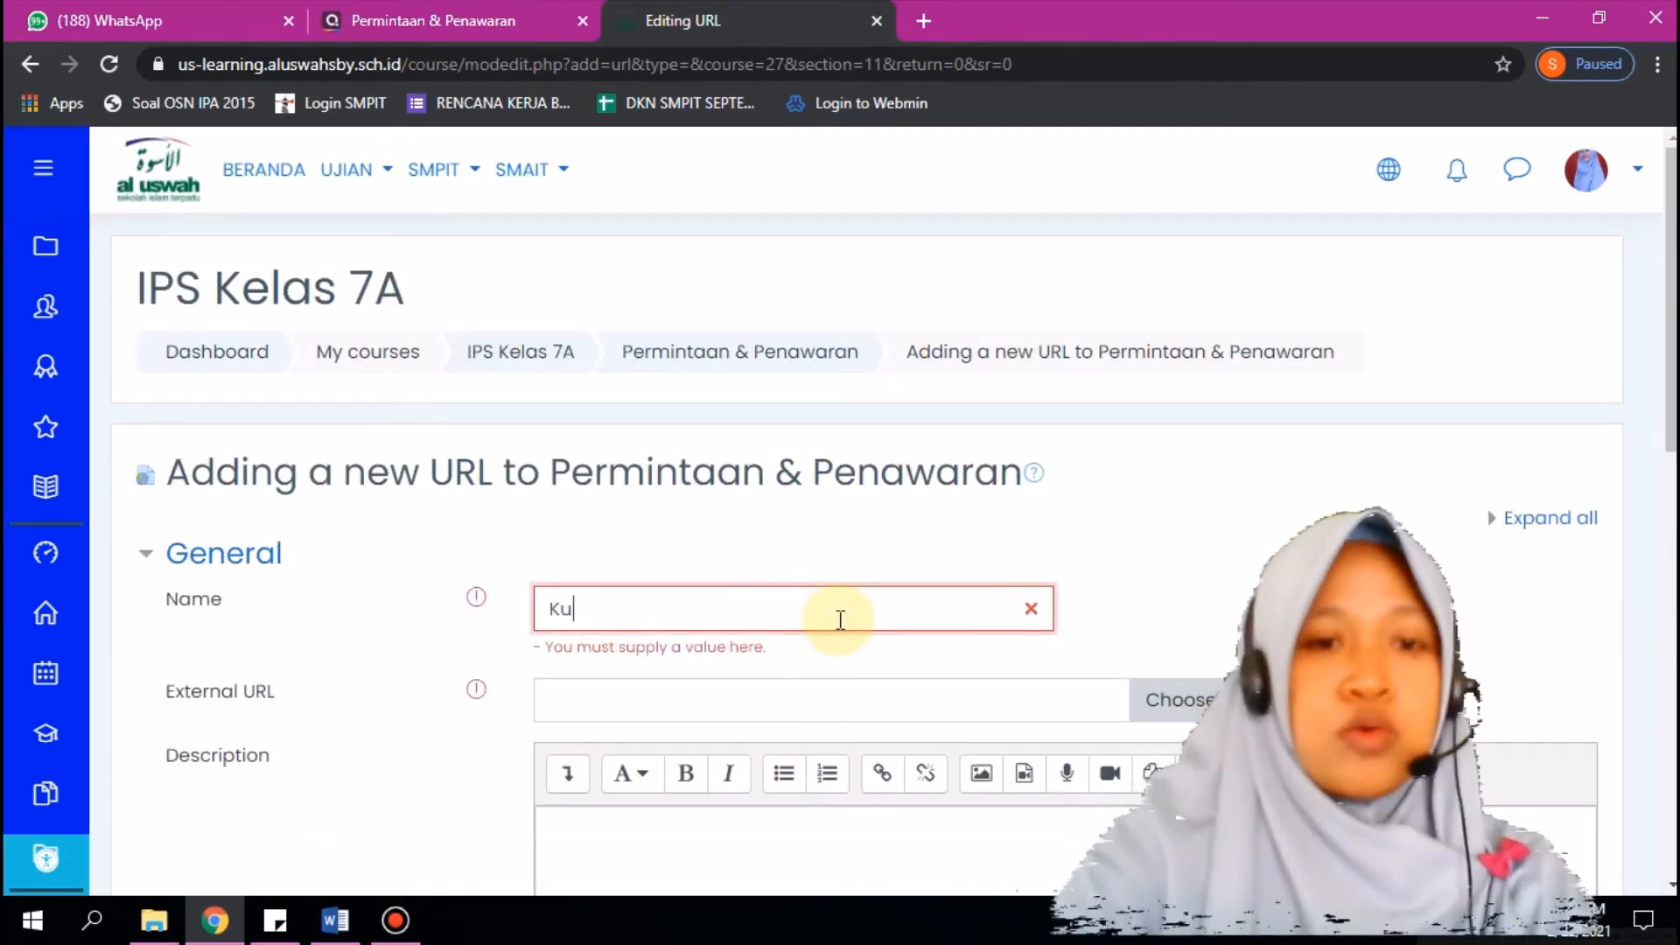
text(is )
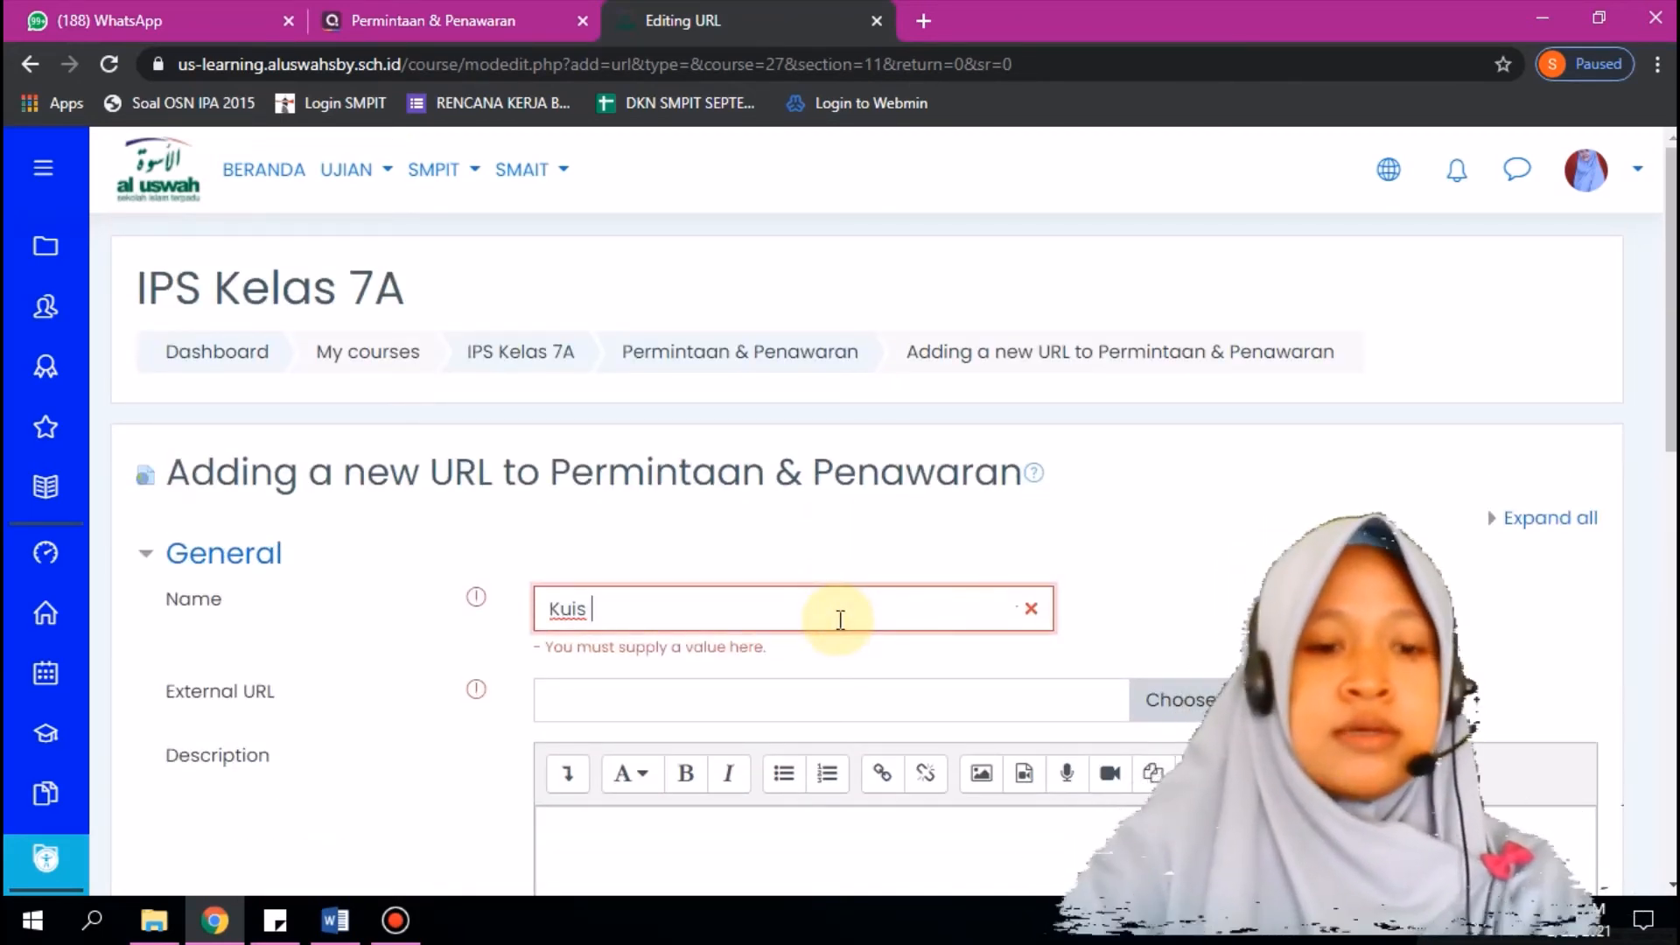
text(Pe)
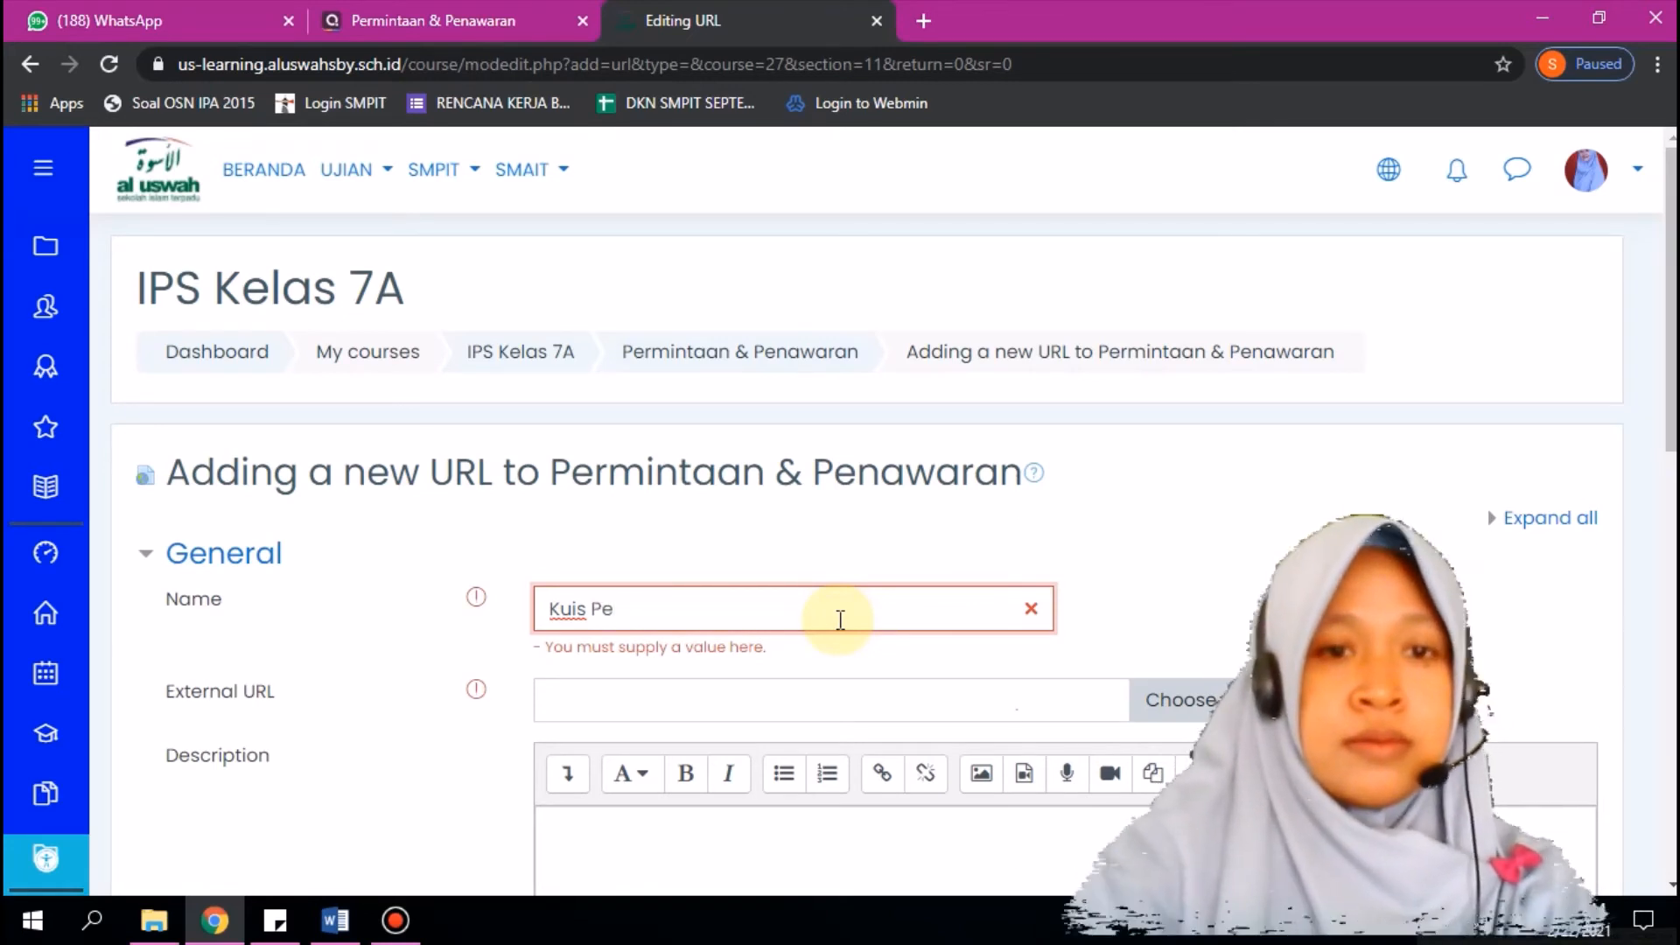
text(rmintaa)
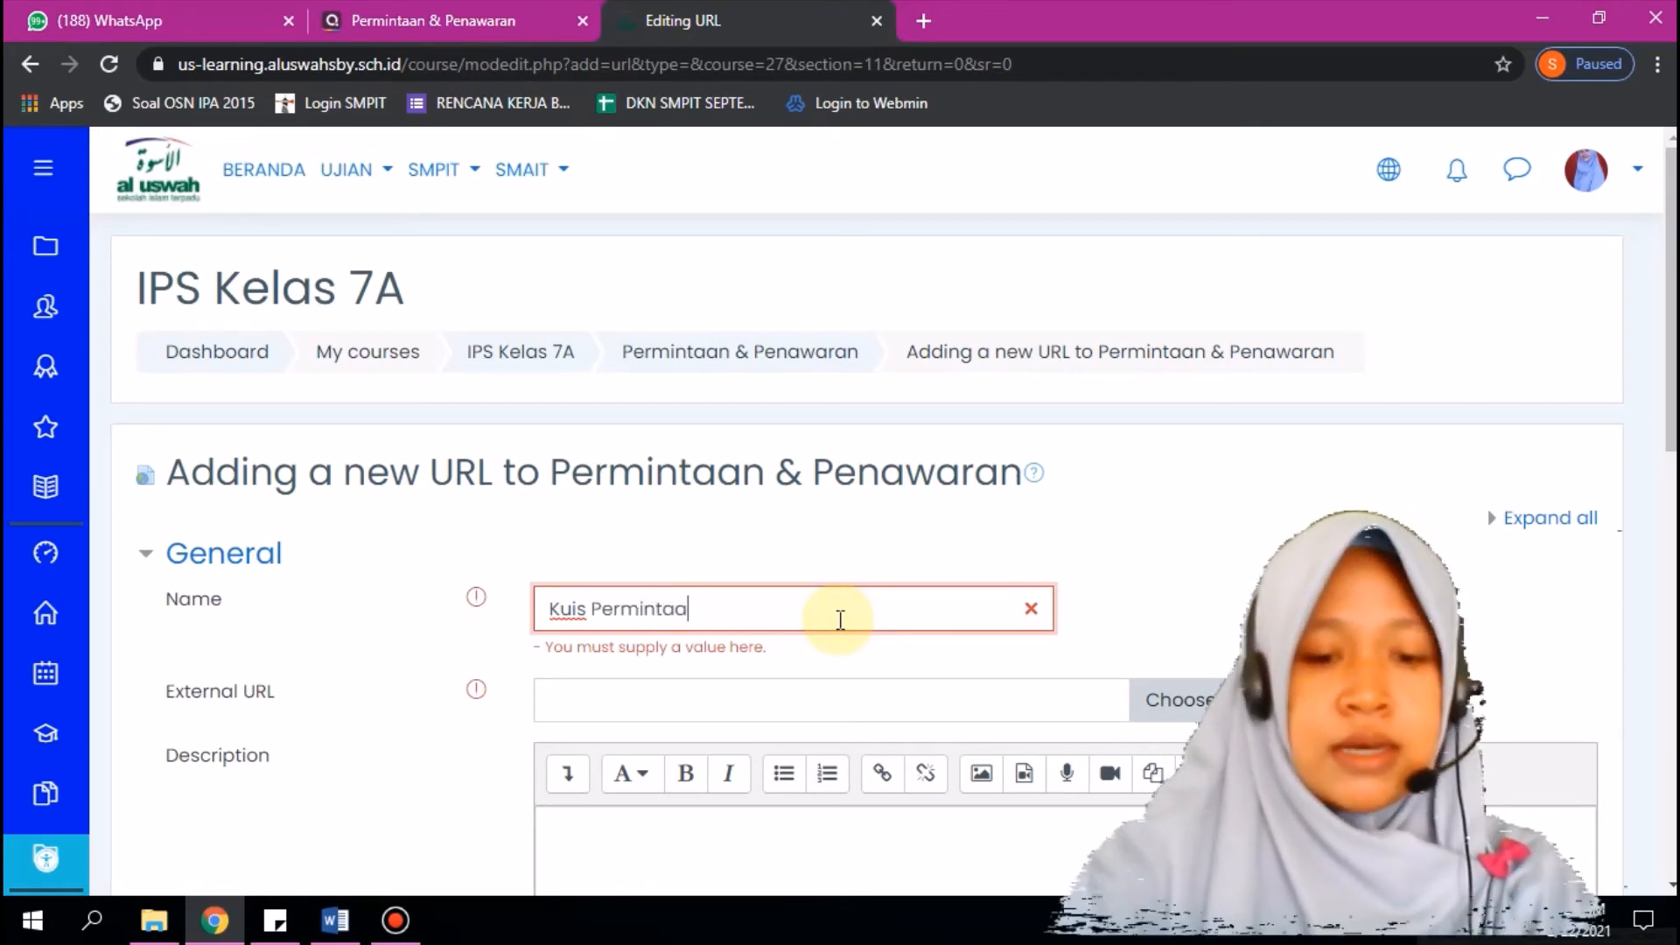
text(n &)
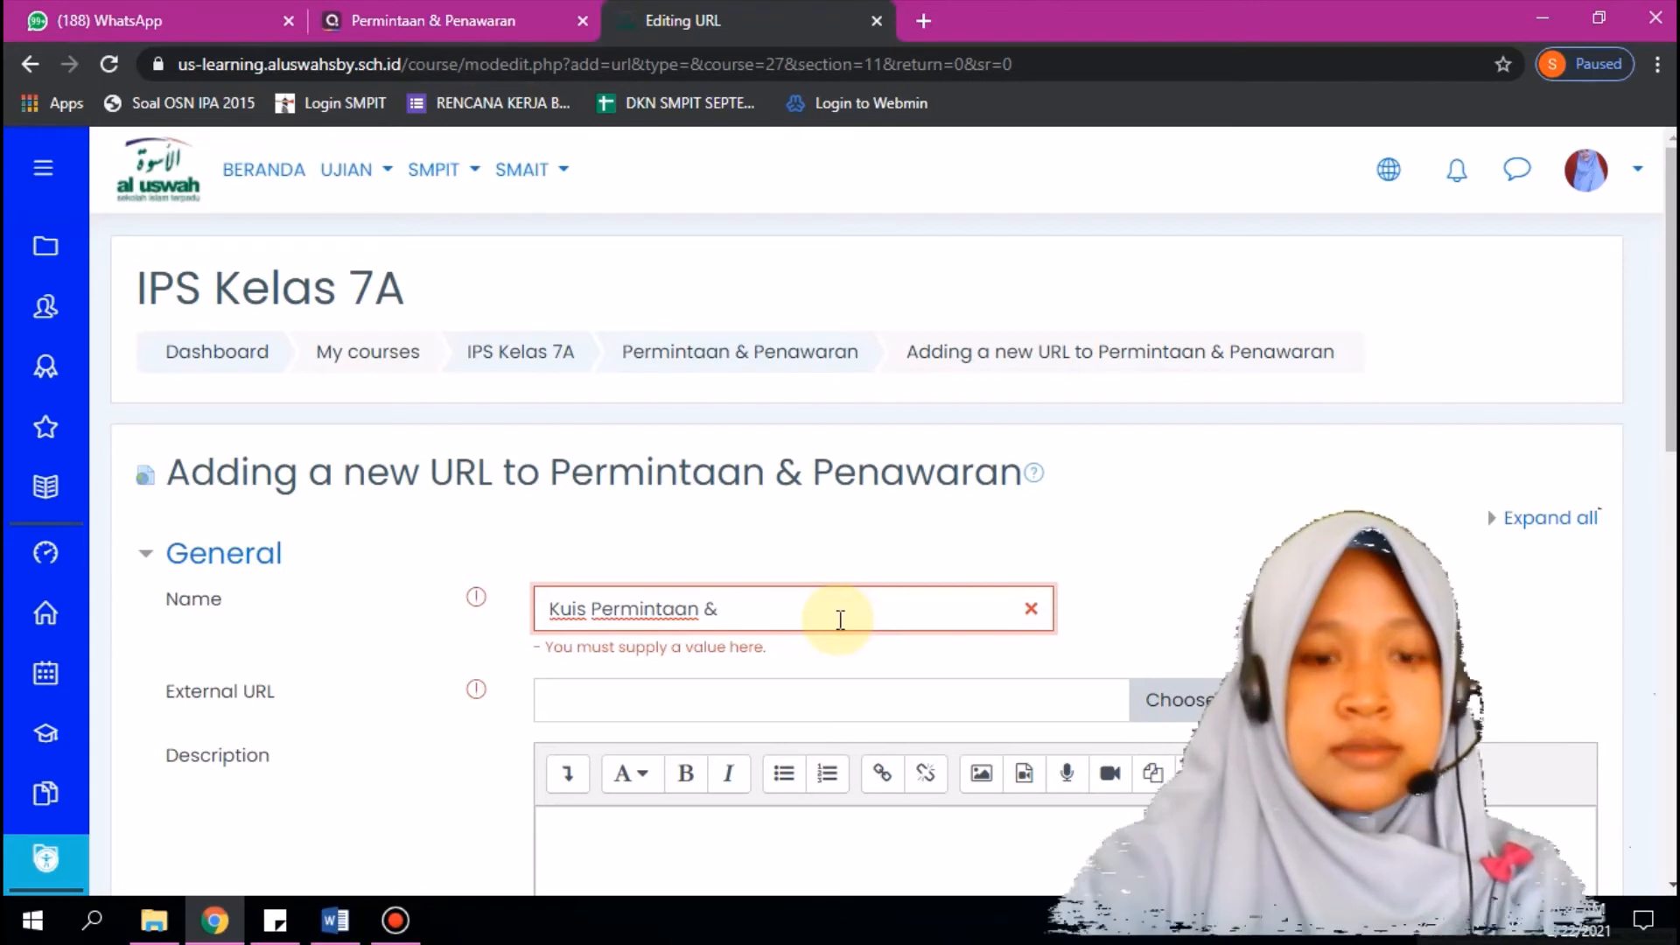
text( Penawaran)
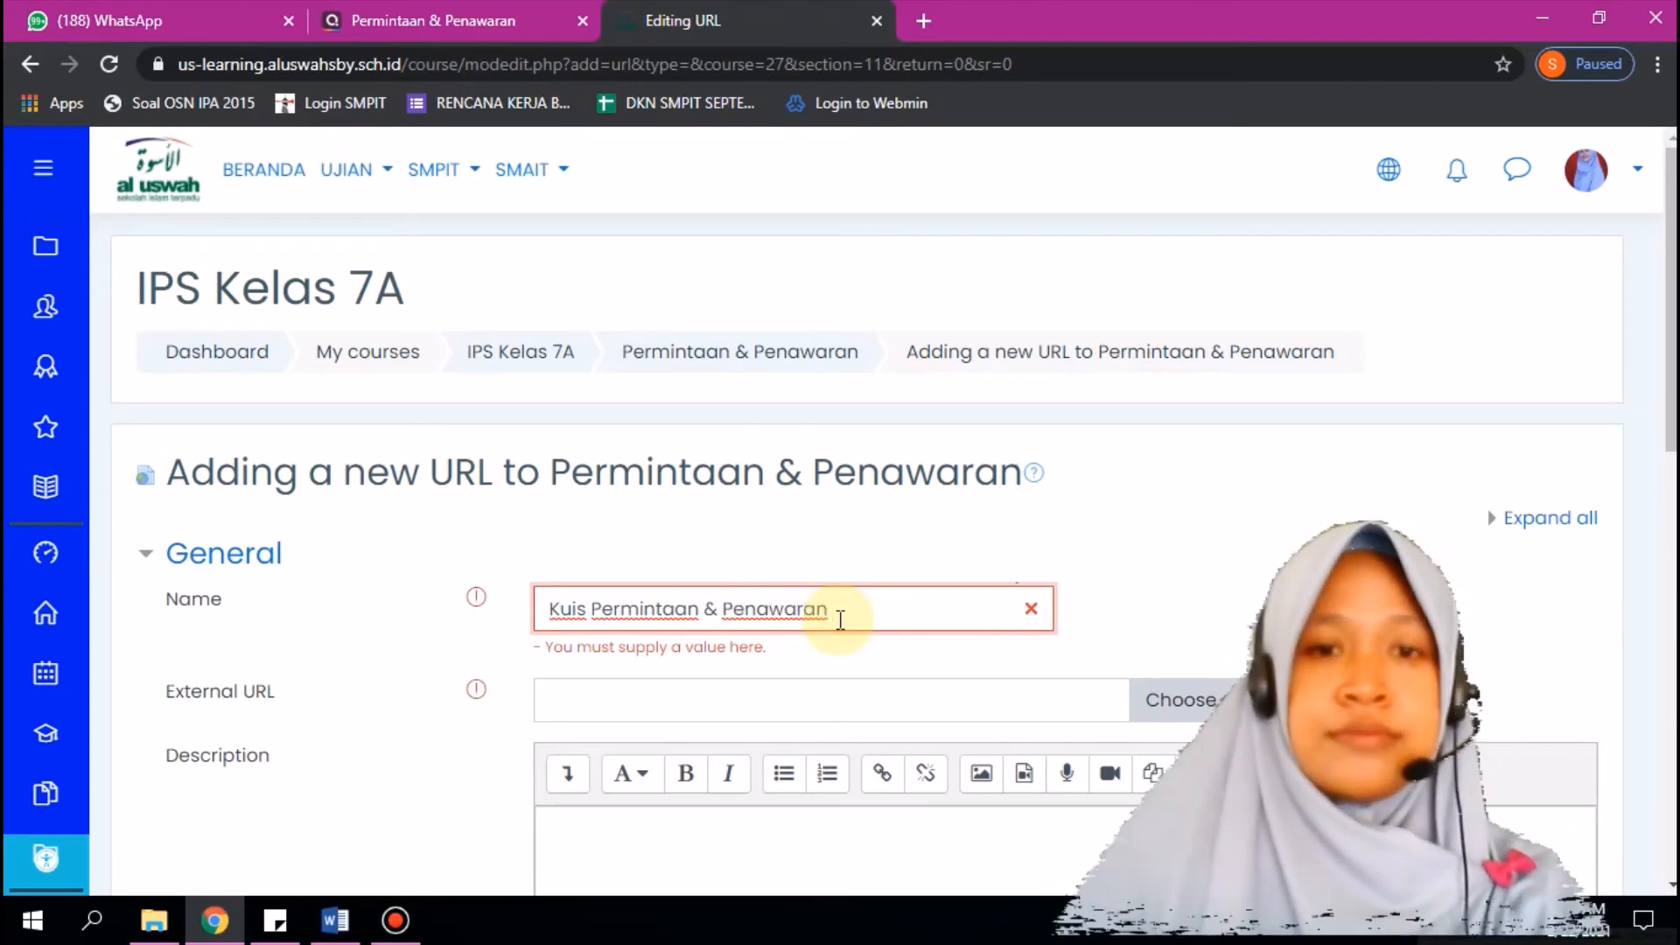
click(864, 702)
text(https://quizizz.com/join?gc=02490844)
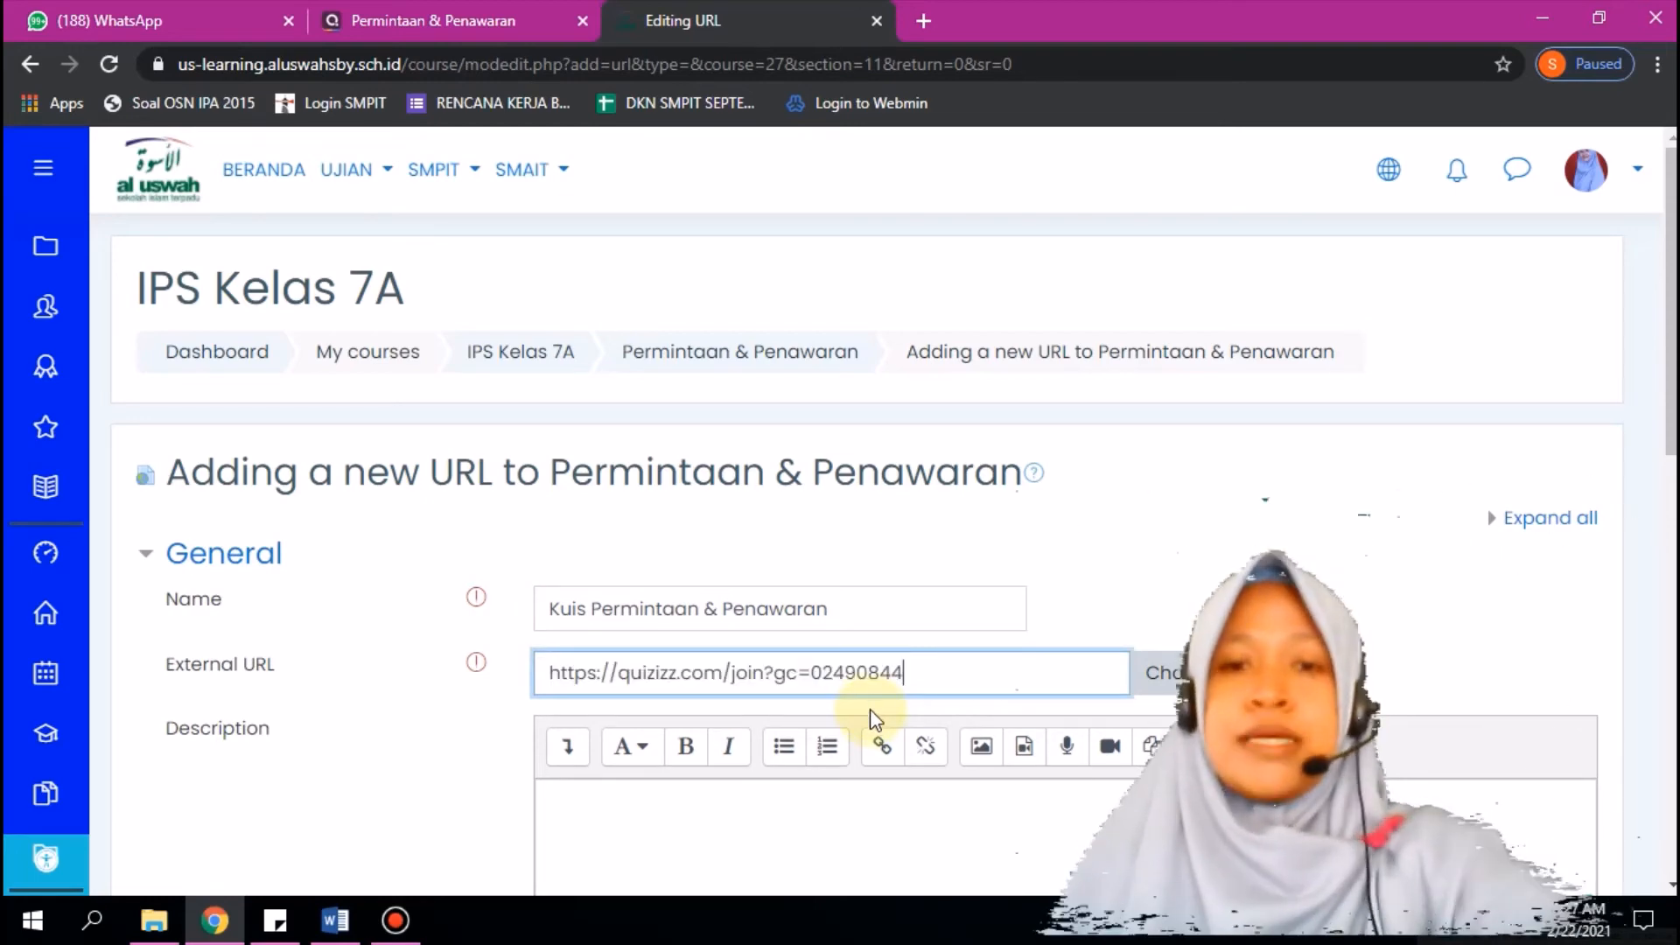
Step: Enter the description "Silahkan di kerjakan ya nak ..." for the URL resource and set it to display on the course page
click(898, 799)
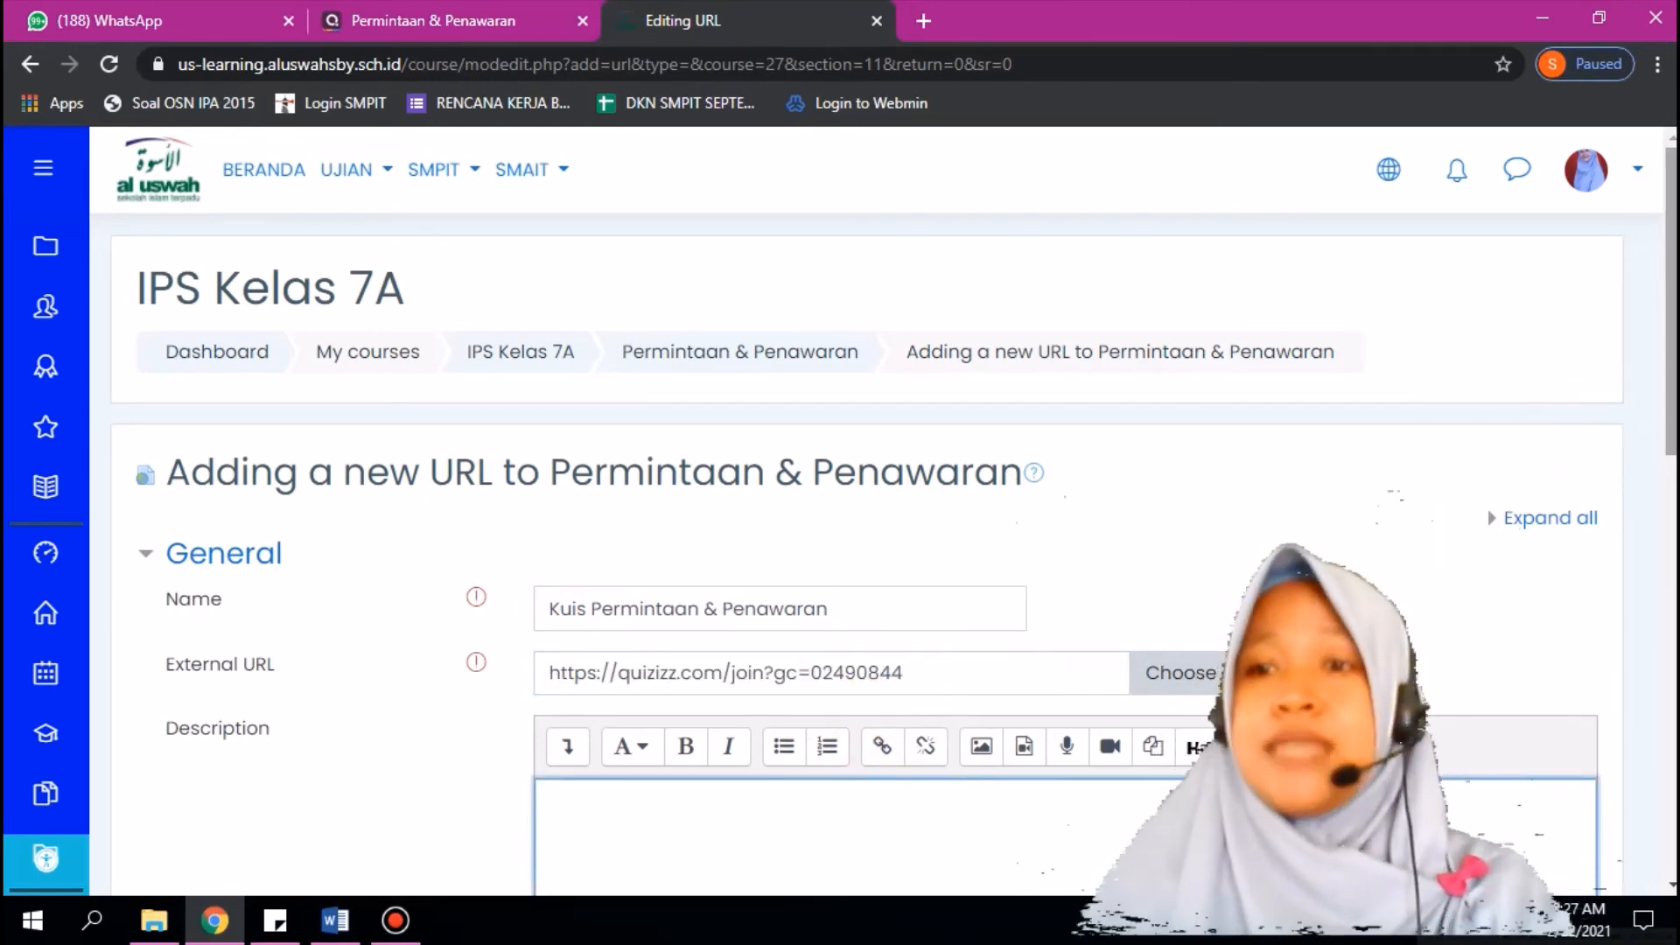
scroll(1363, 579, down, 3)
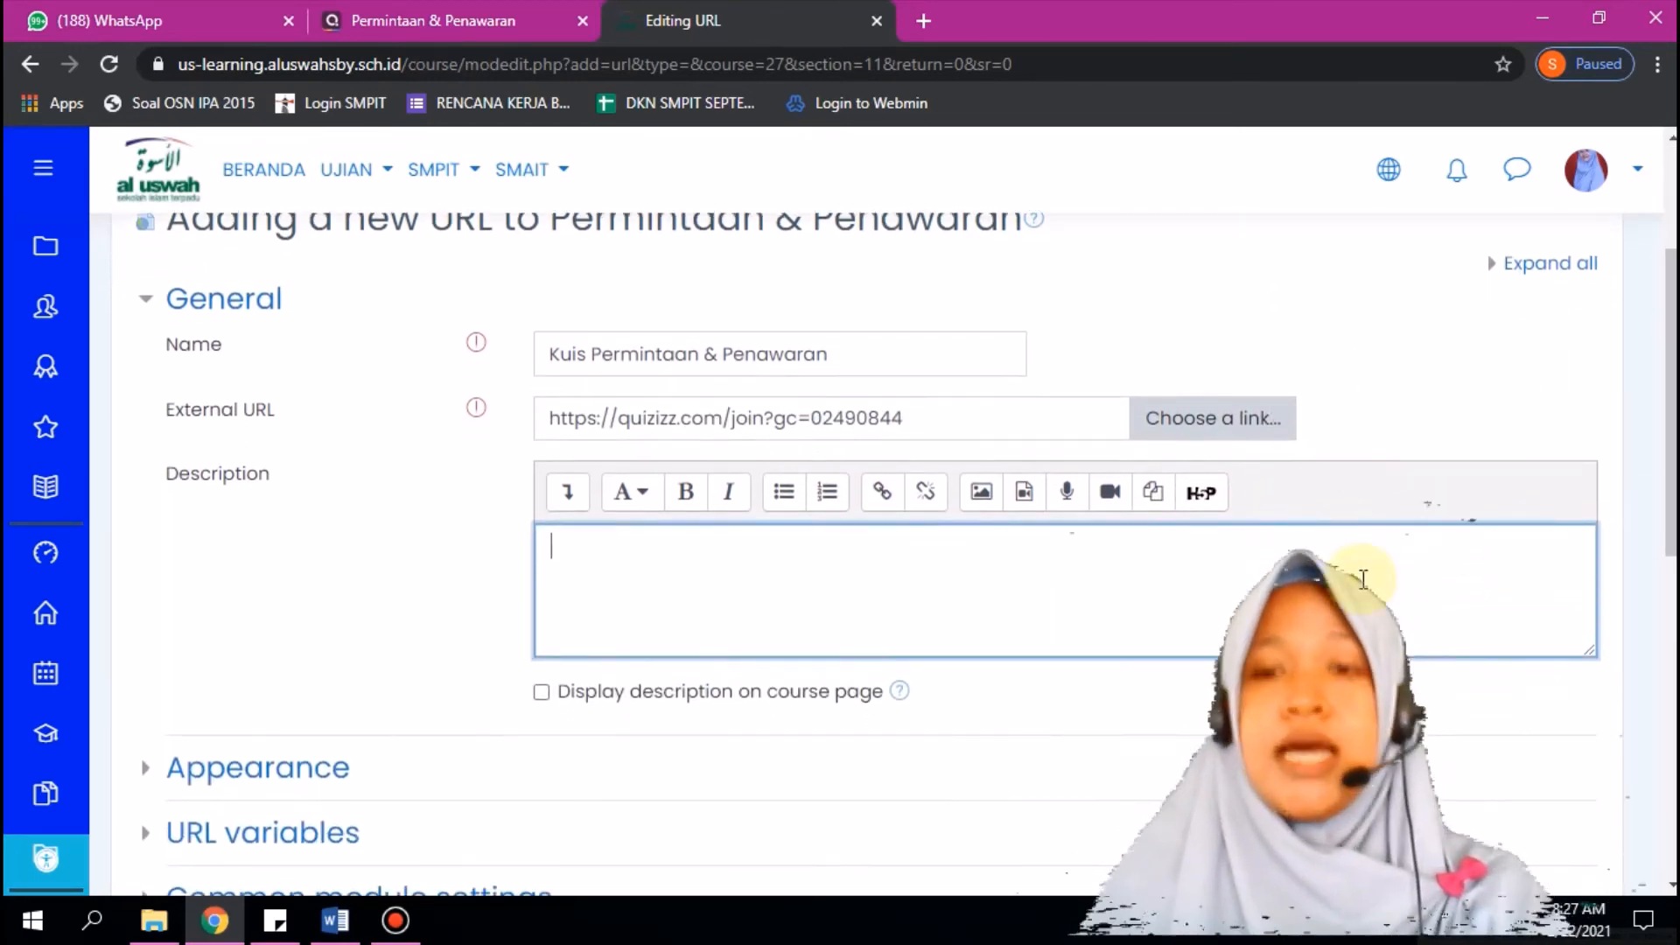
click(1030, 593)
text(Silahkan di)
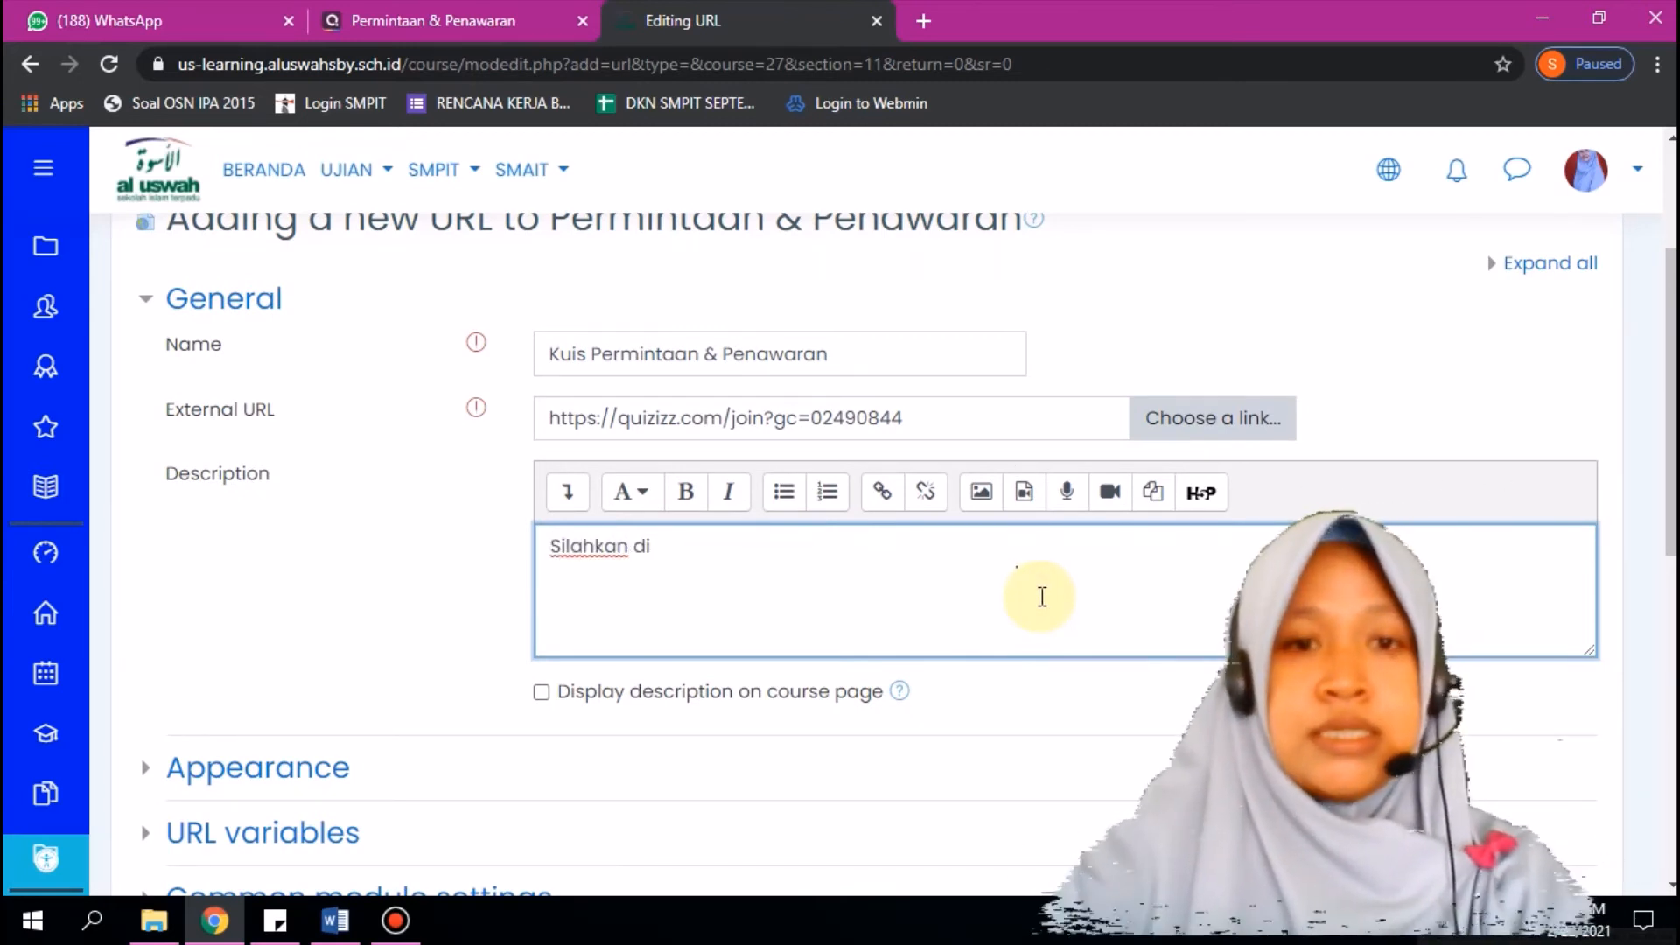
text( kerja)
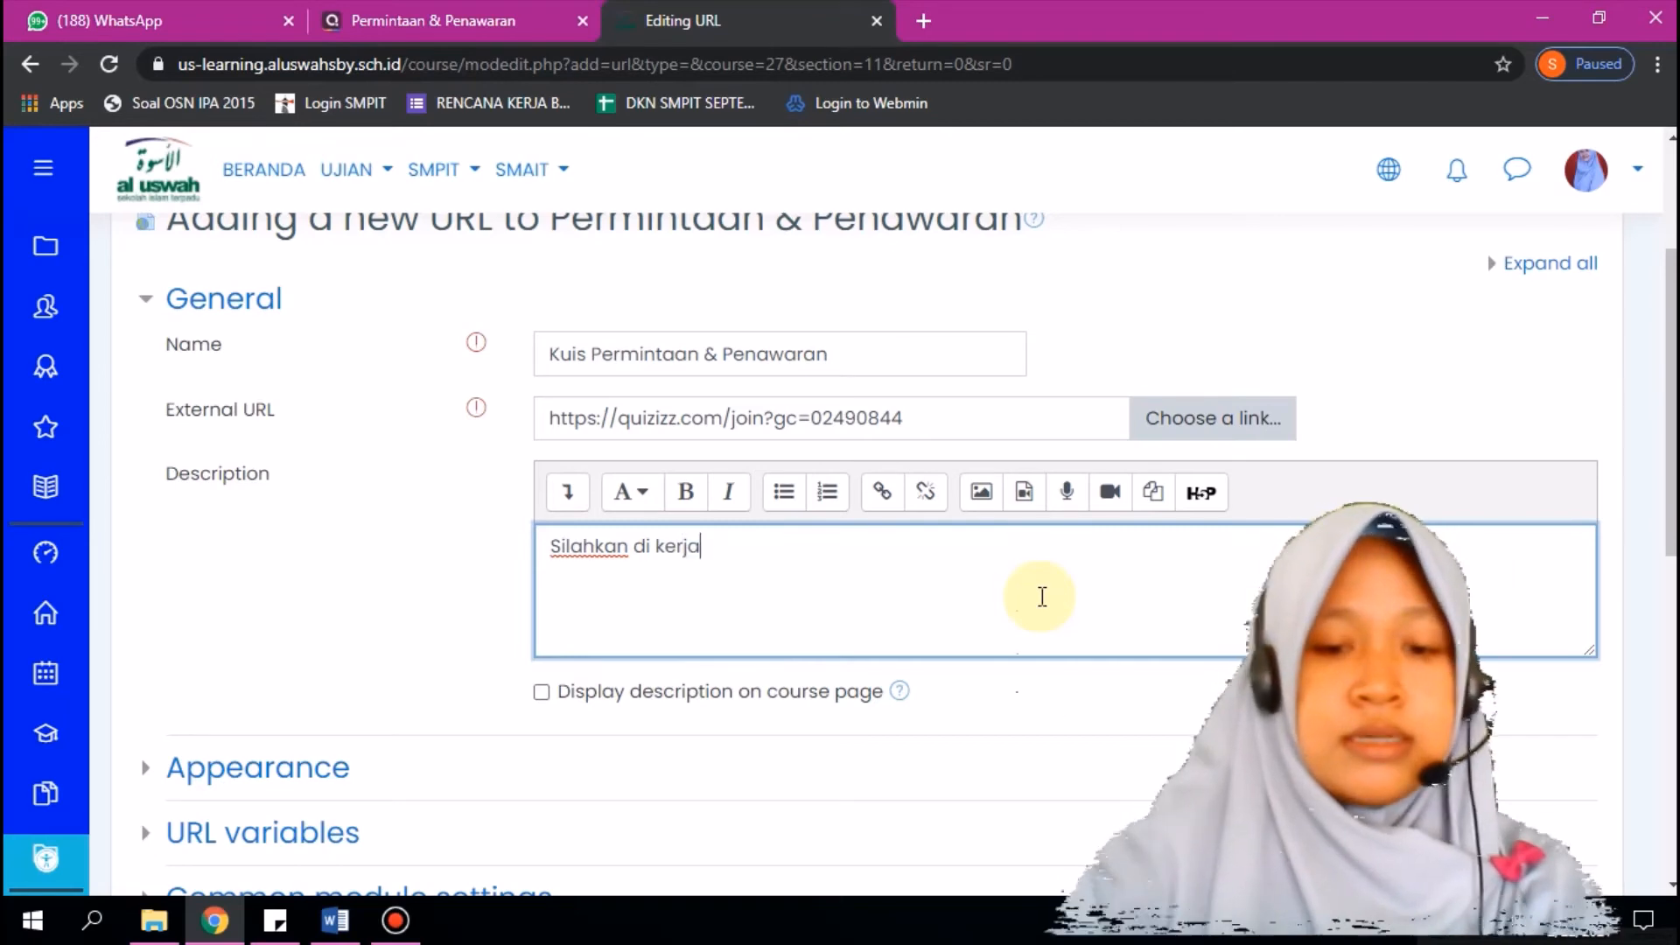
text(kan ya)
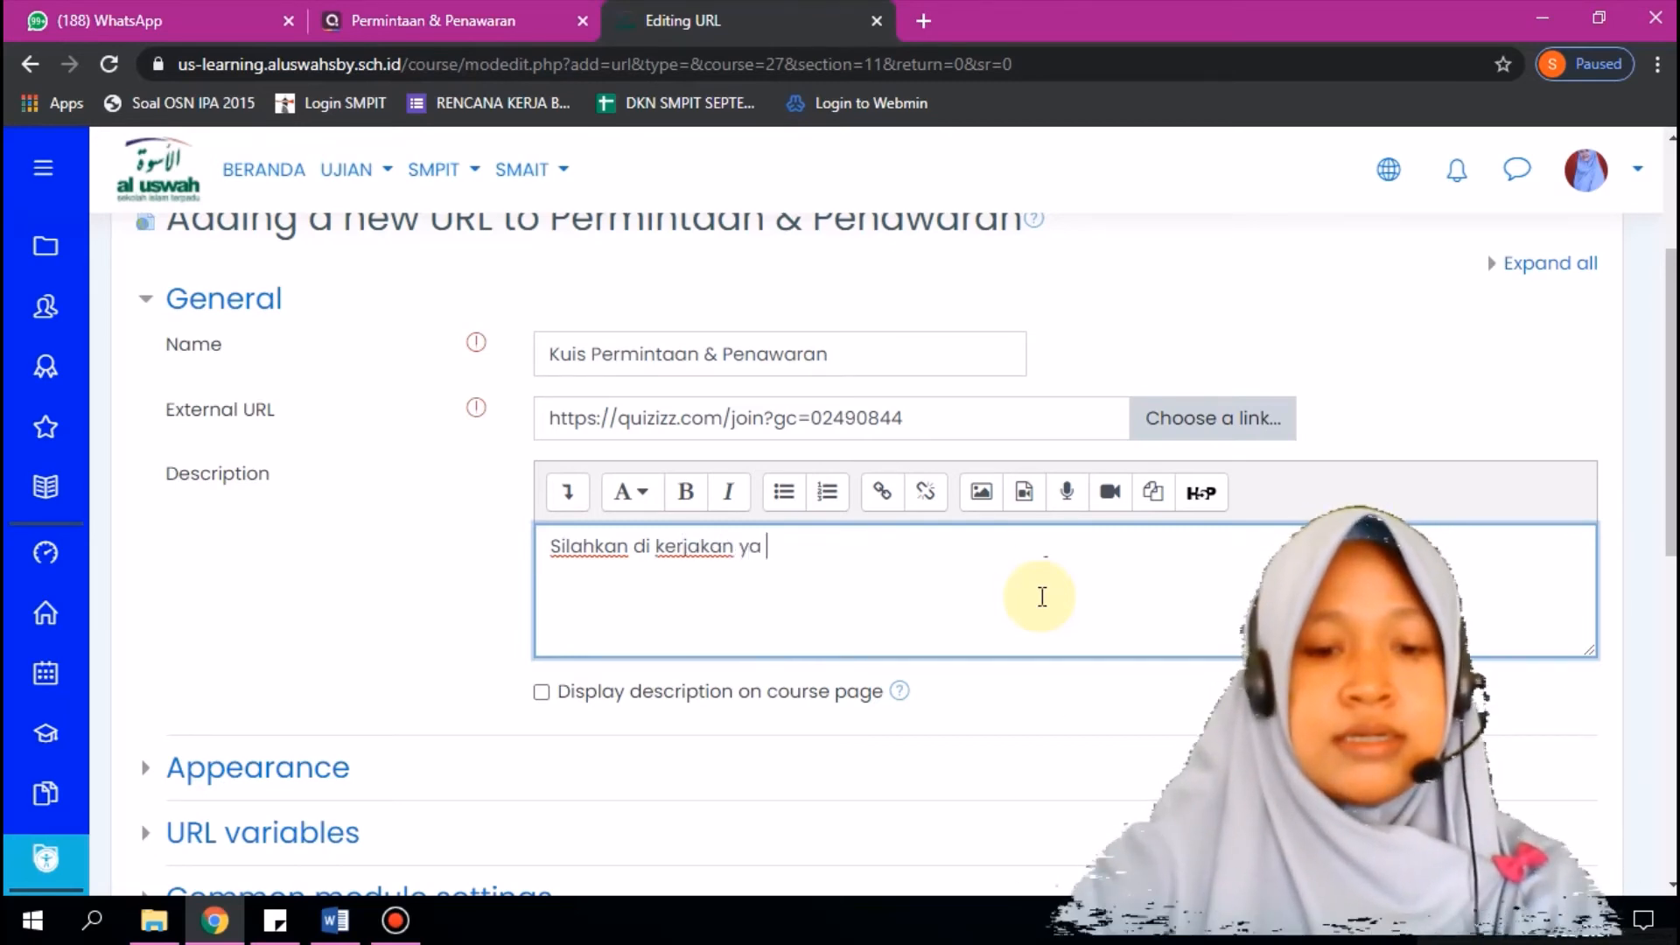
text( nak ...)
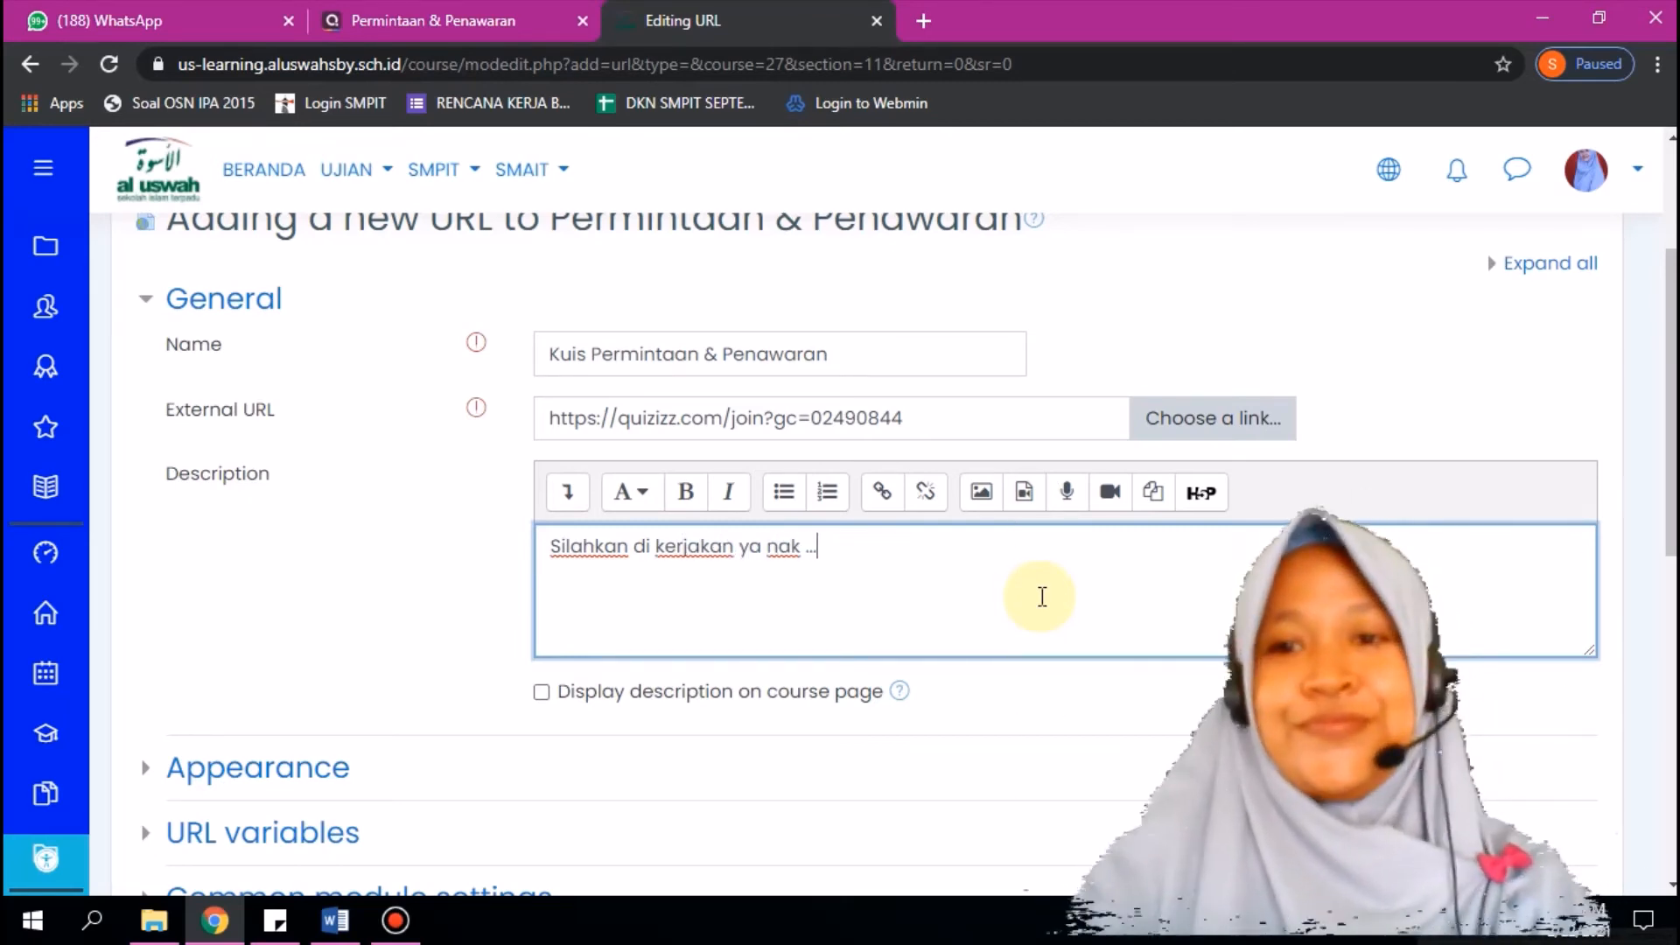
click(580, 703)
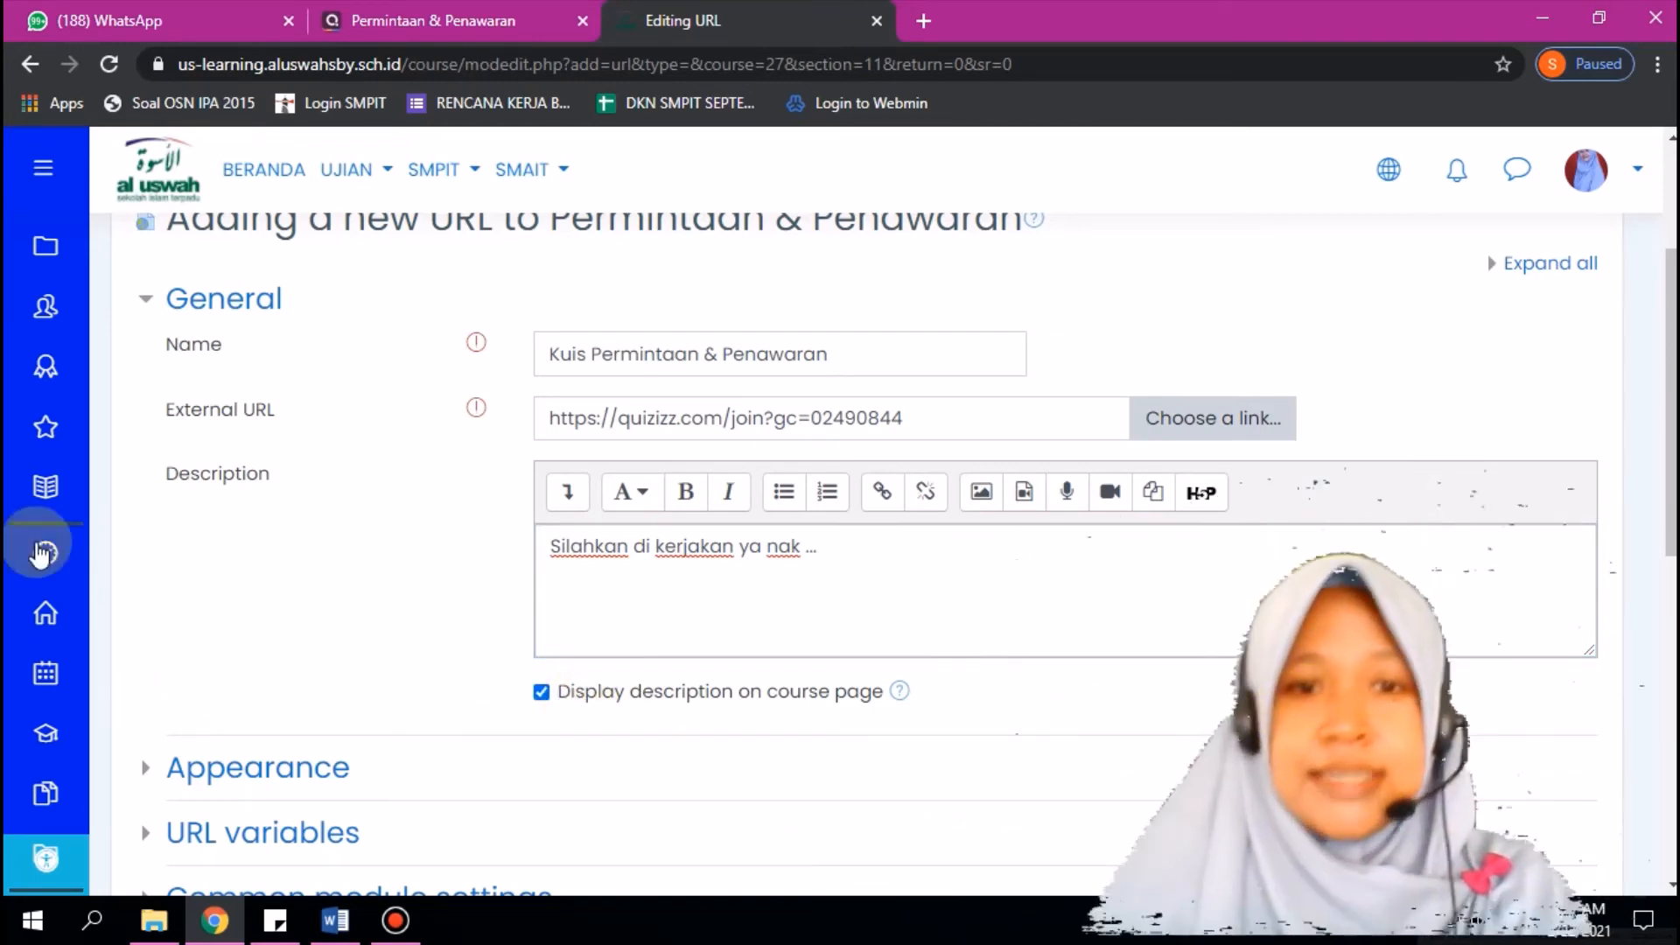
Step: Save the URL resource and return to the Permintaan & Penawaran section of the IPS Kelas 7A course page
scroll(875, 524, down, 5)
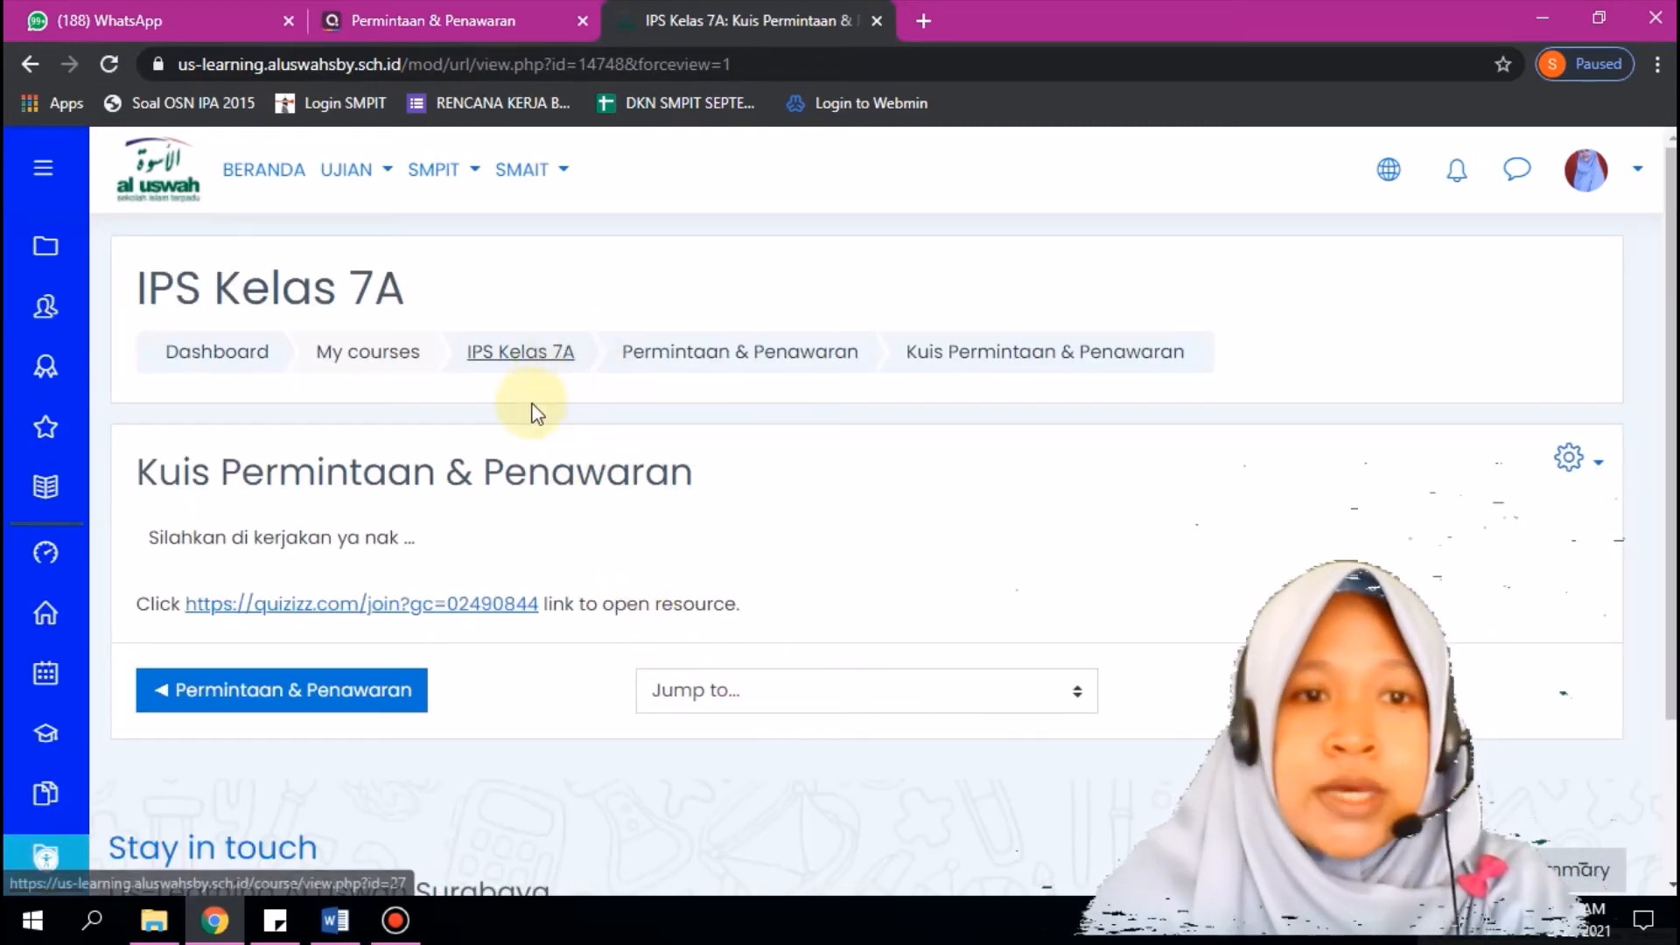
click(530, 355)
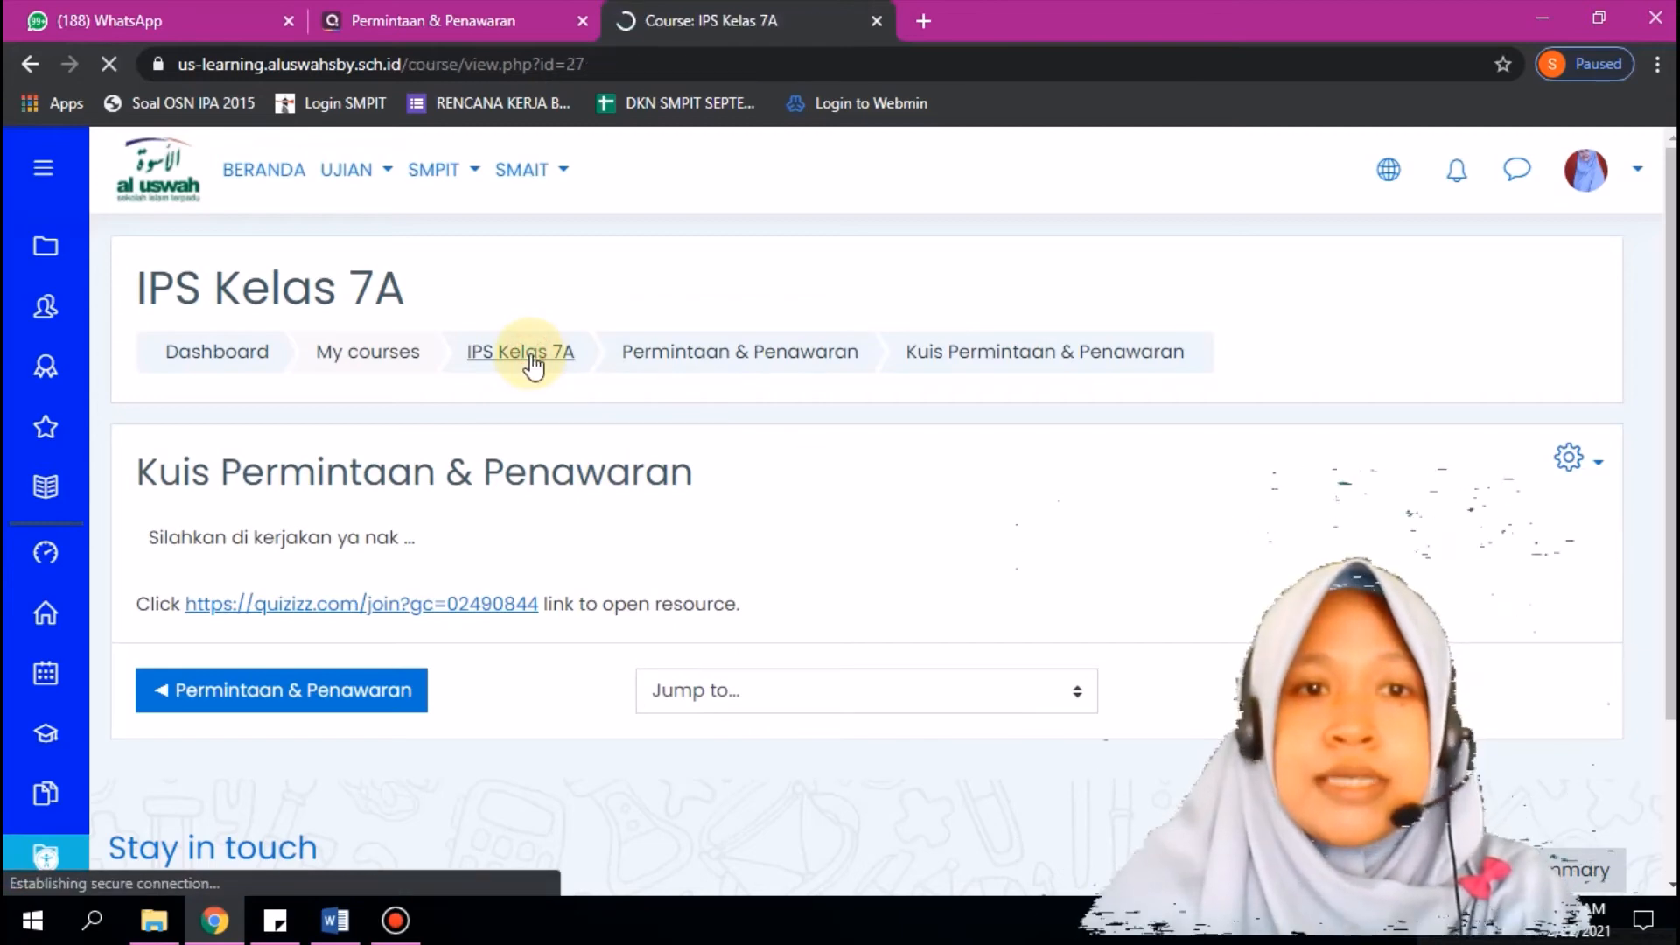
scroll(813, 427, down, 15)
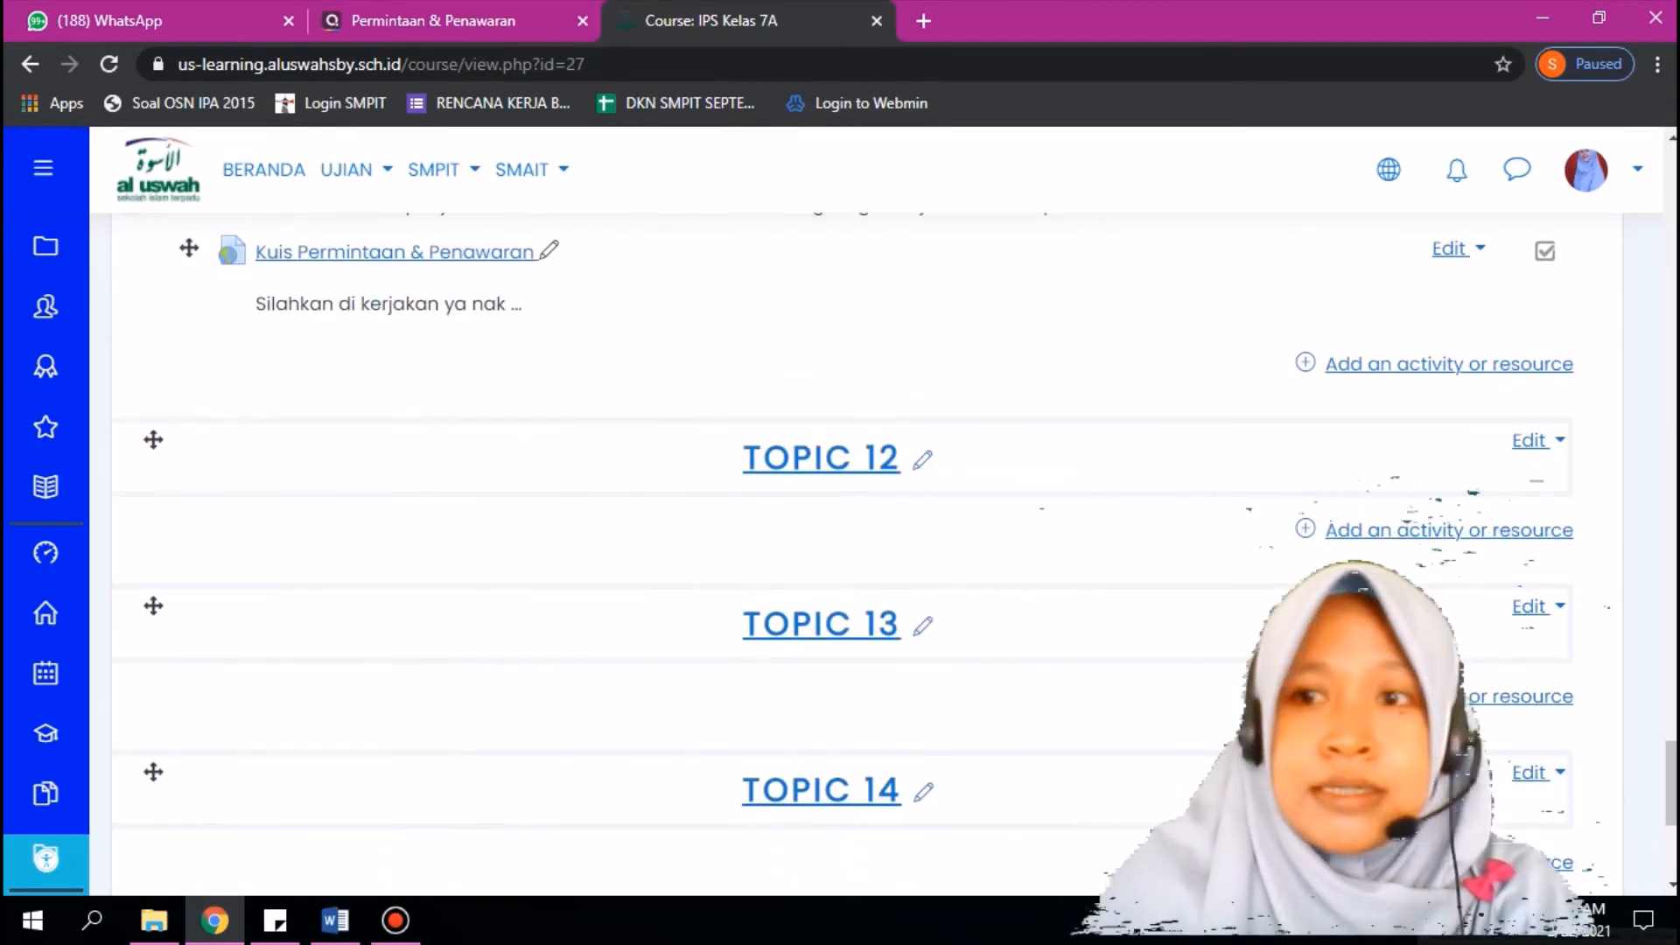
scroll(702, 684, up, 2)
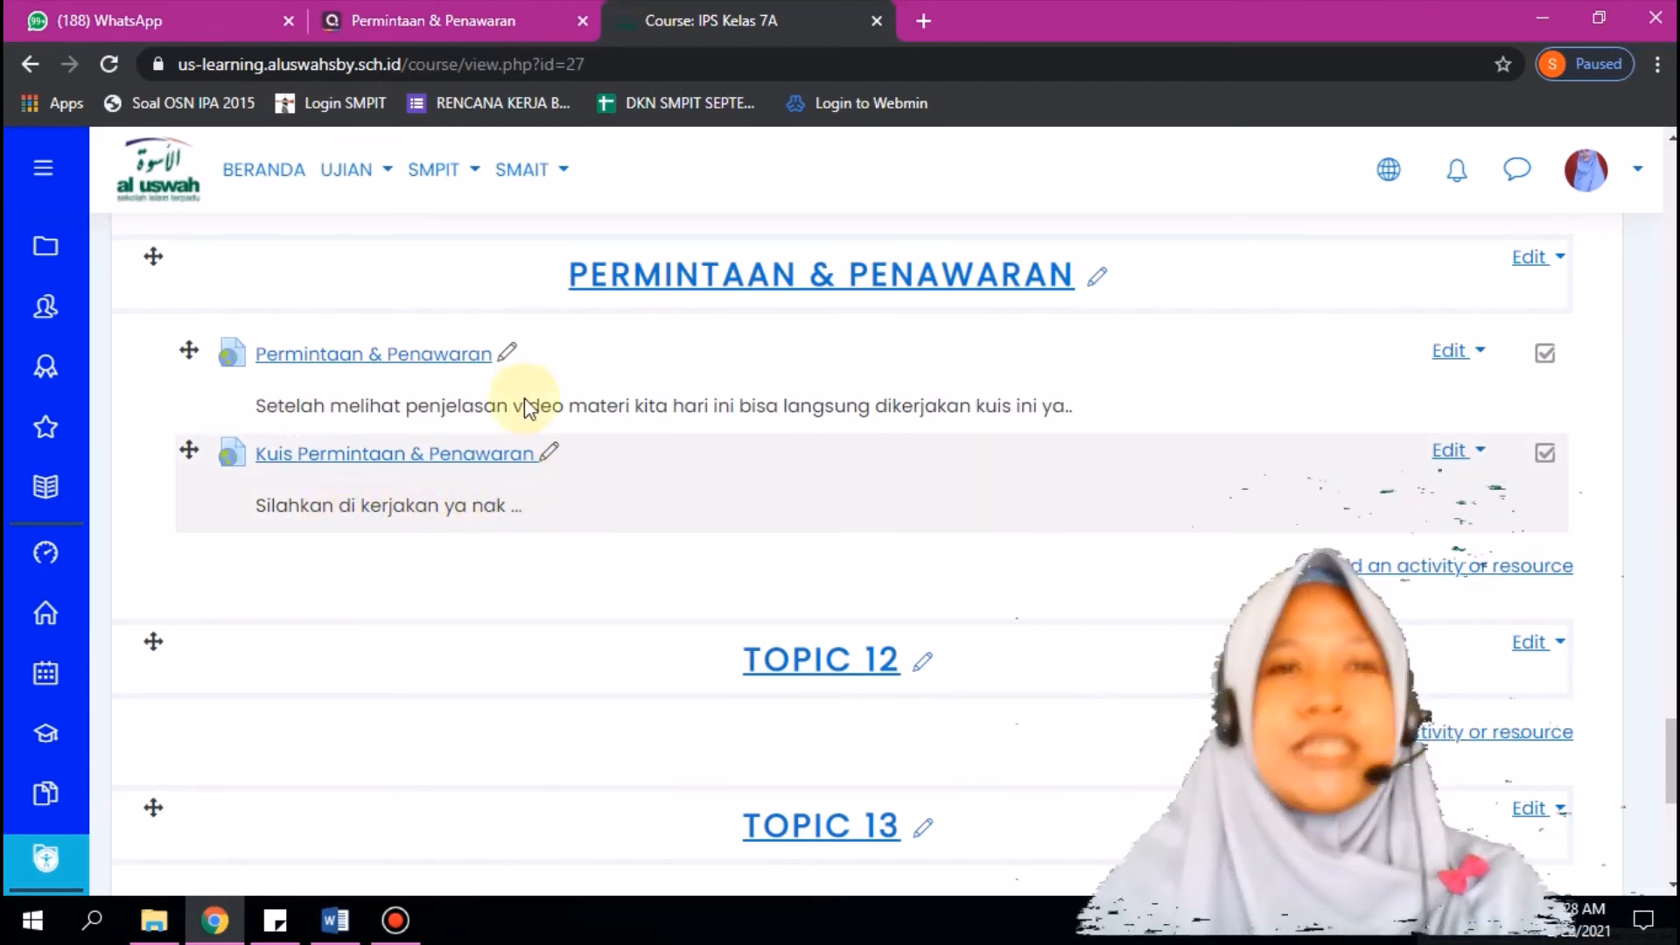
Step: Switch to Quizizz, close the link sharing dialog and open the participants report for "Penawaran, Permintaan, Harga Pasar dan Pasar"
click(411, 20)
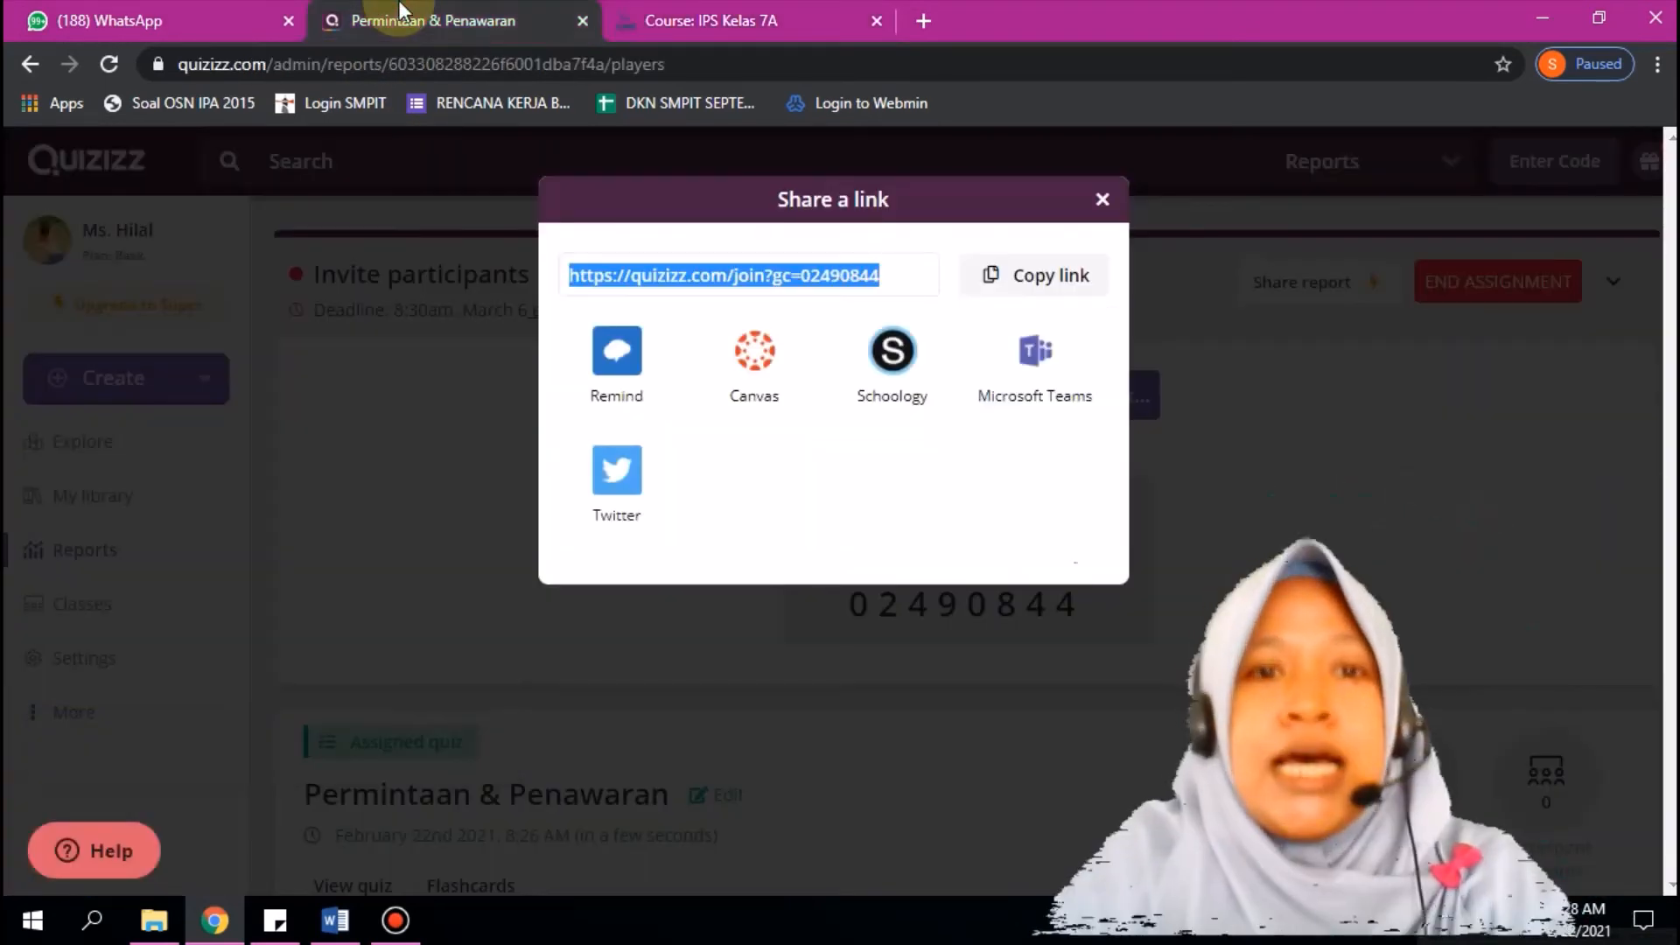
click(1101, 203)
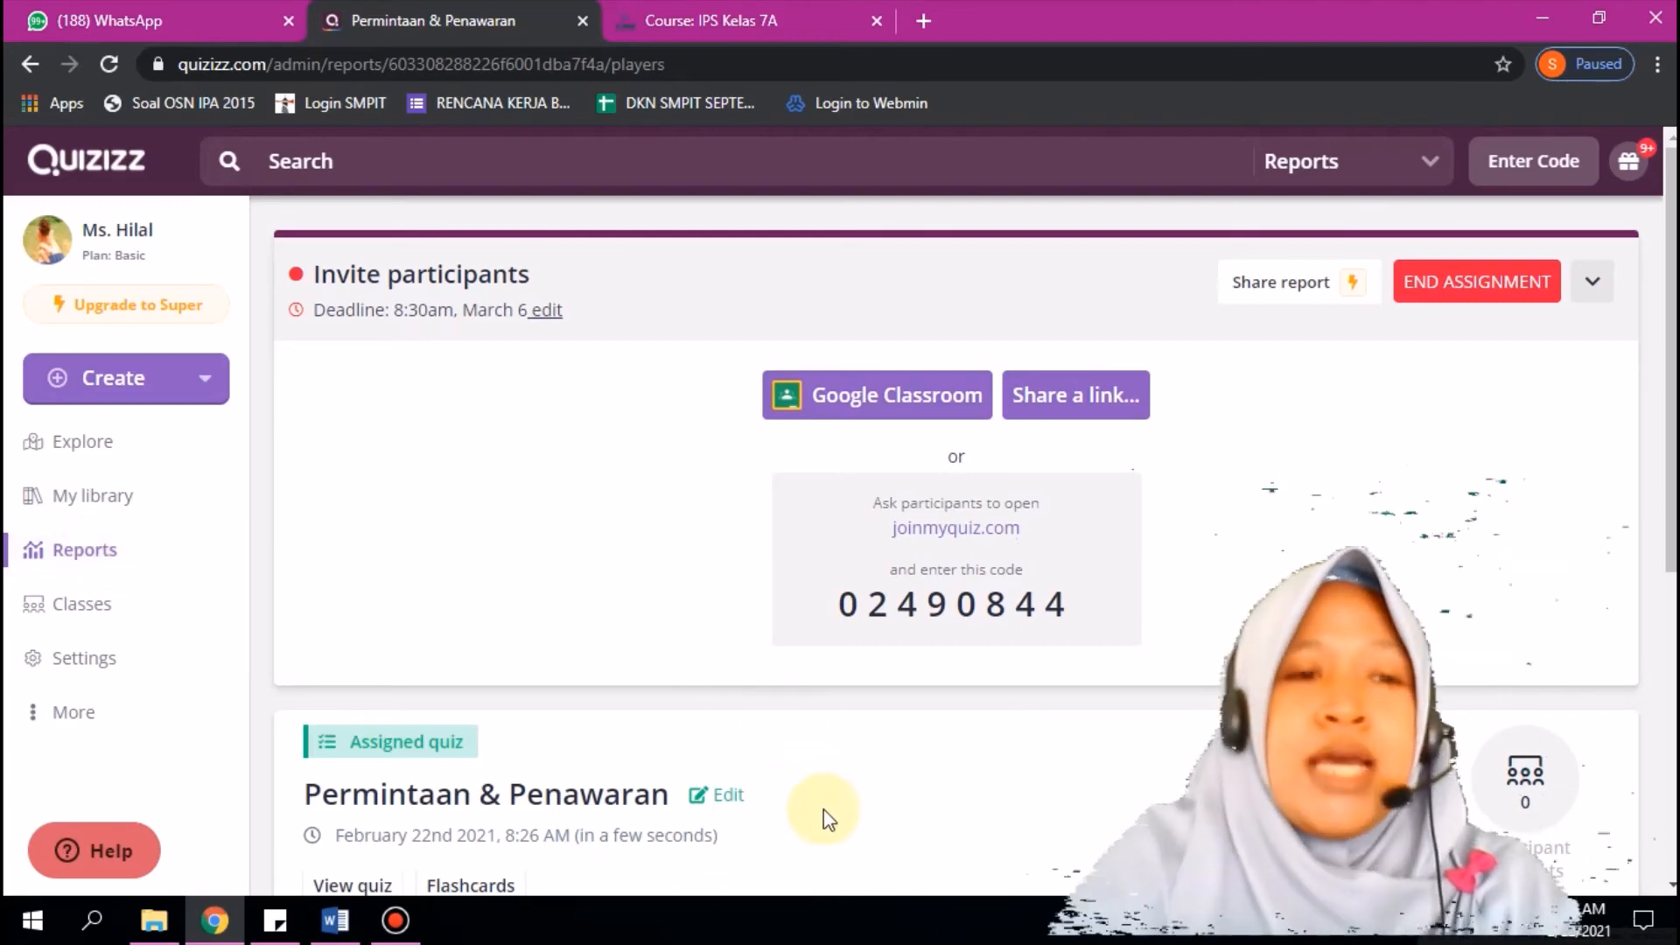
click(77, 564)
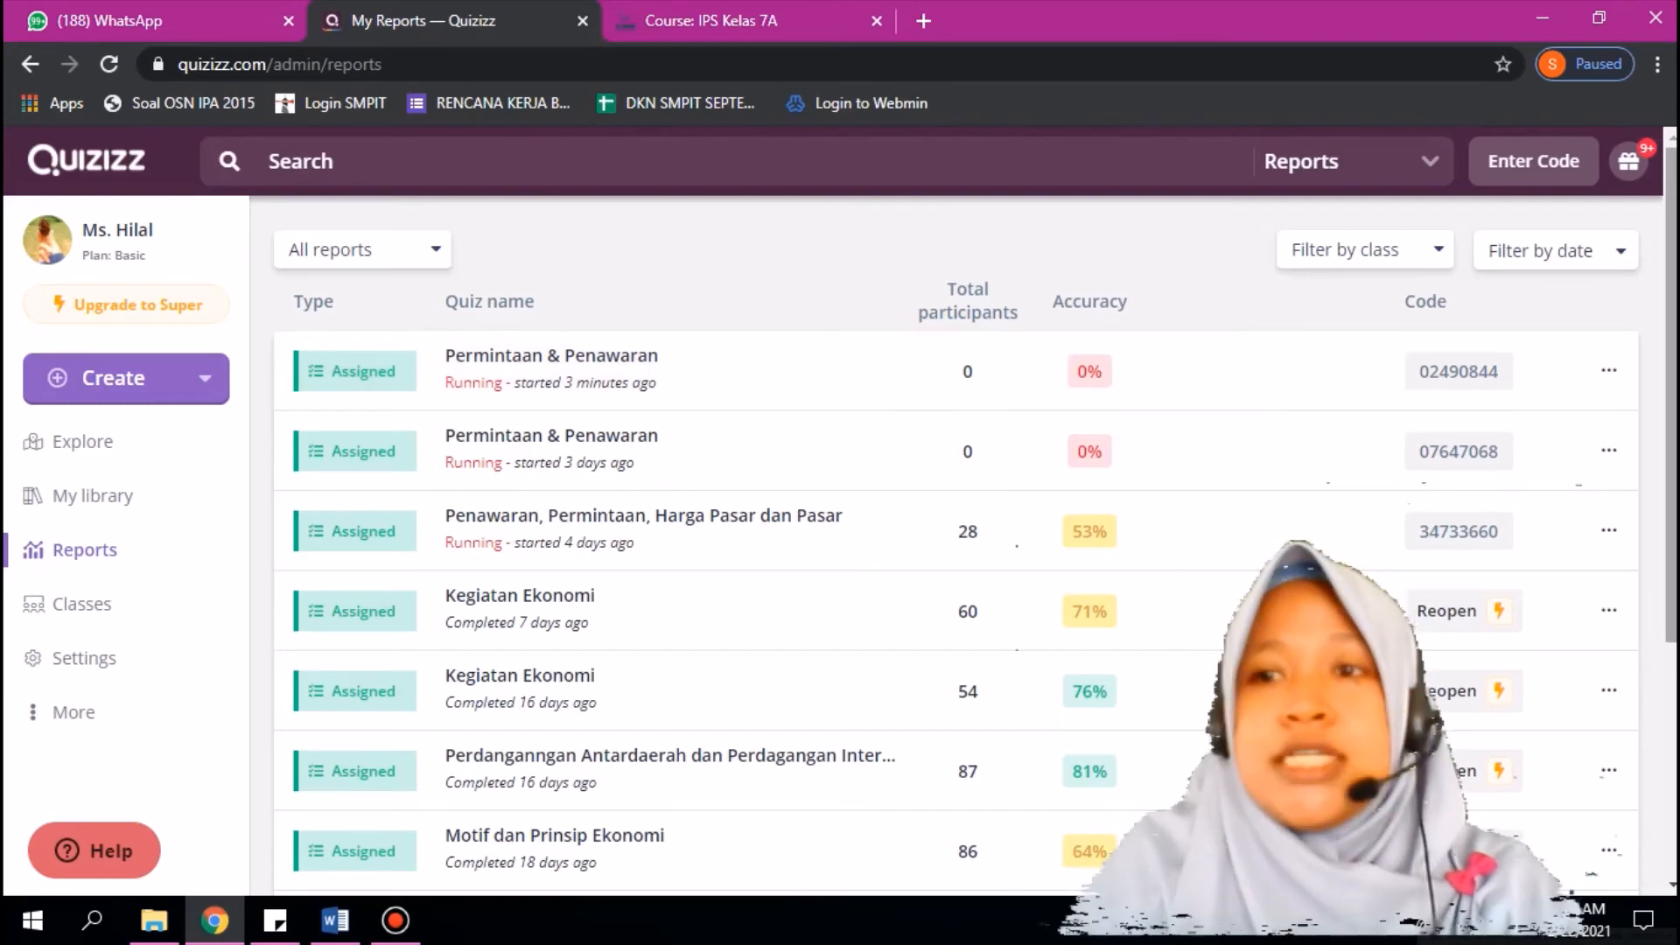
scroll(875, 560, down, 1)
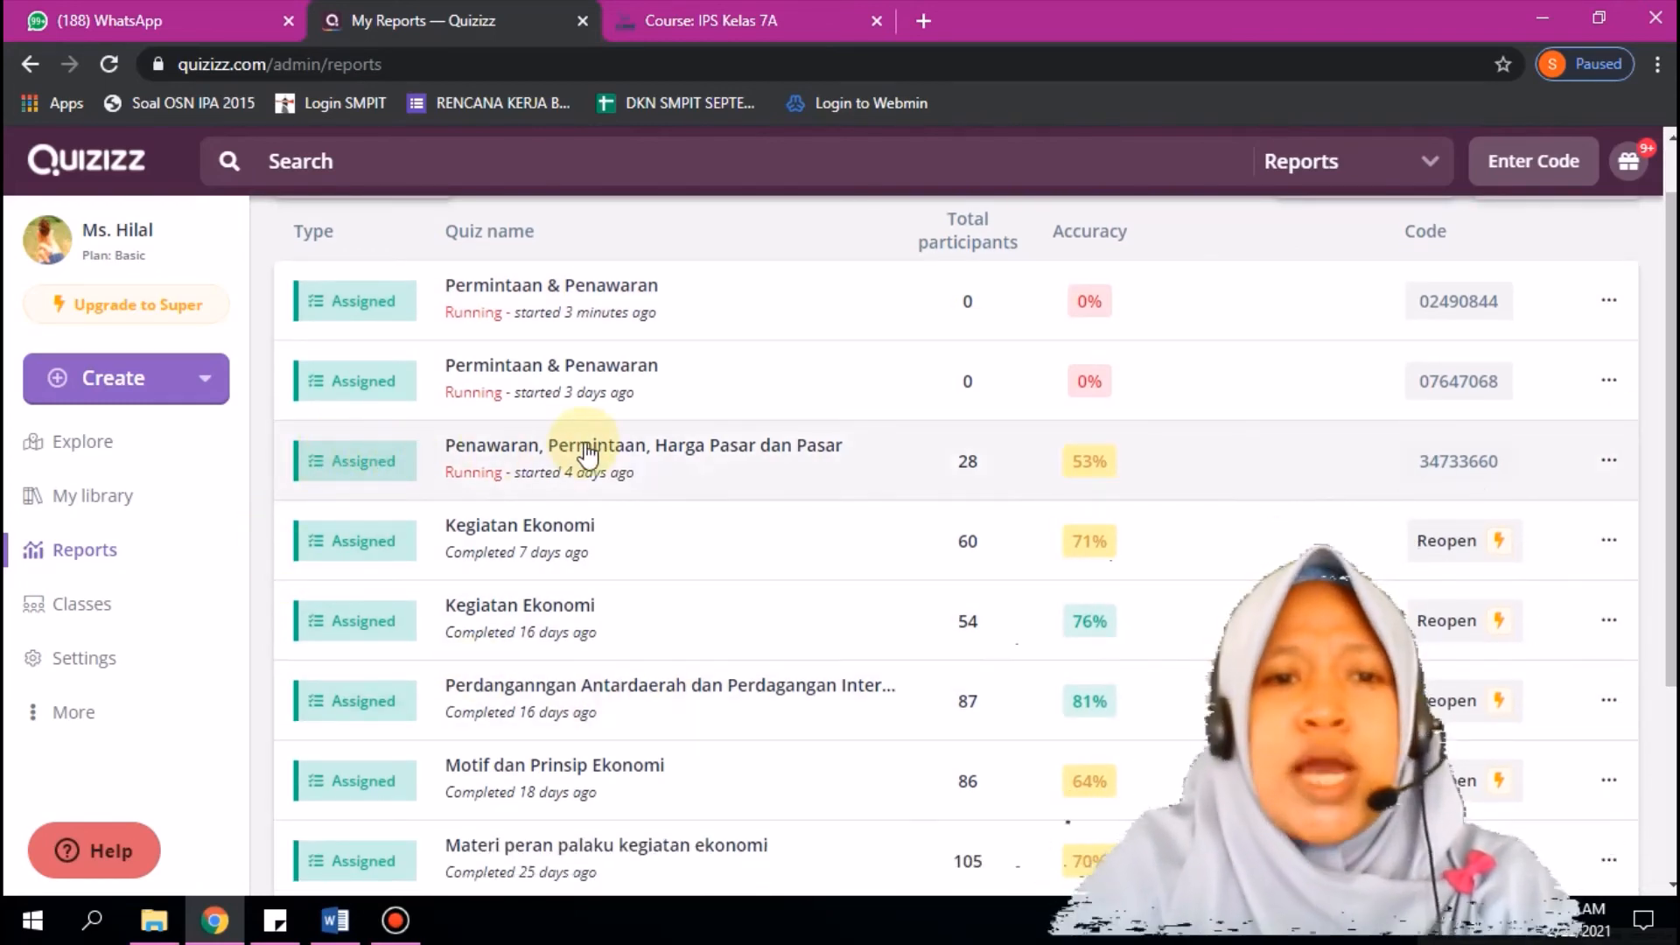
click(586, 451)
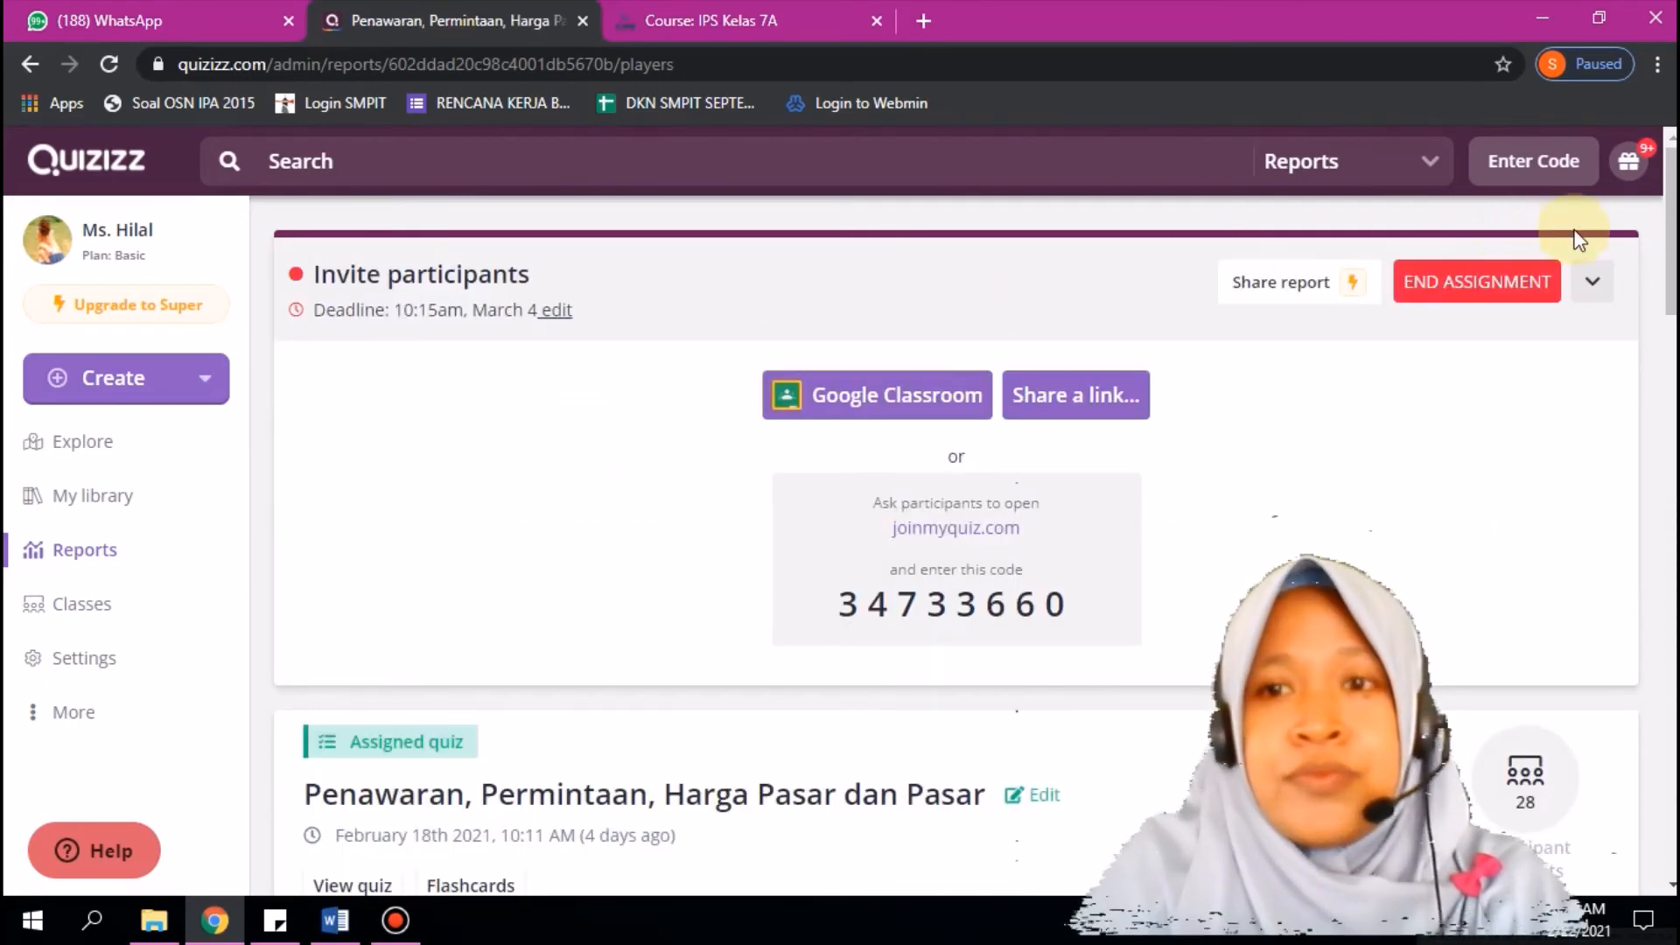
drag(1671, 224, 1672, 357)
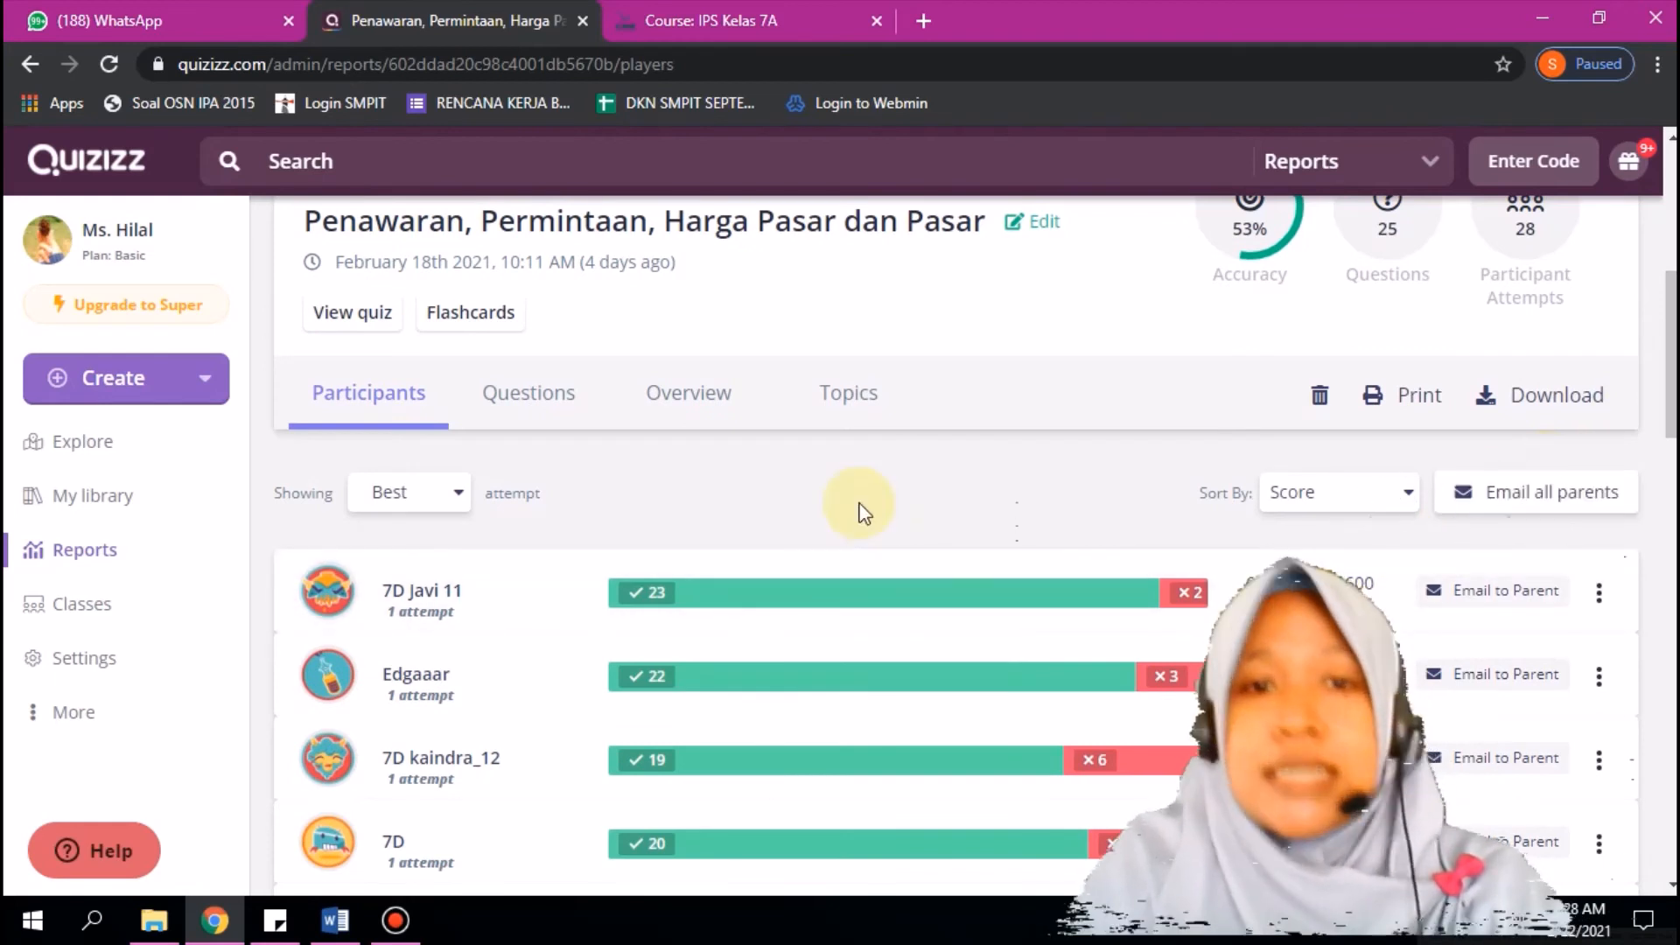
Step: Download the quiz report as a spreadsheet, open it in Excel with editing enabled and look through the Class Level results
click(1565, 398)
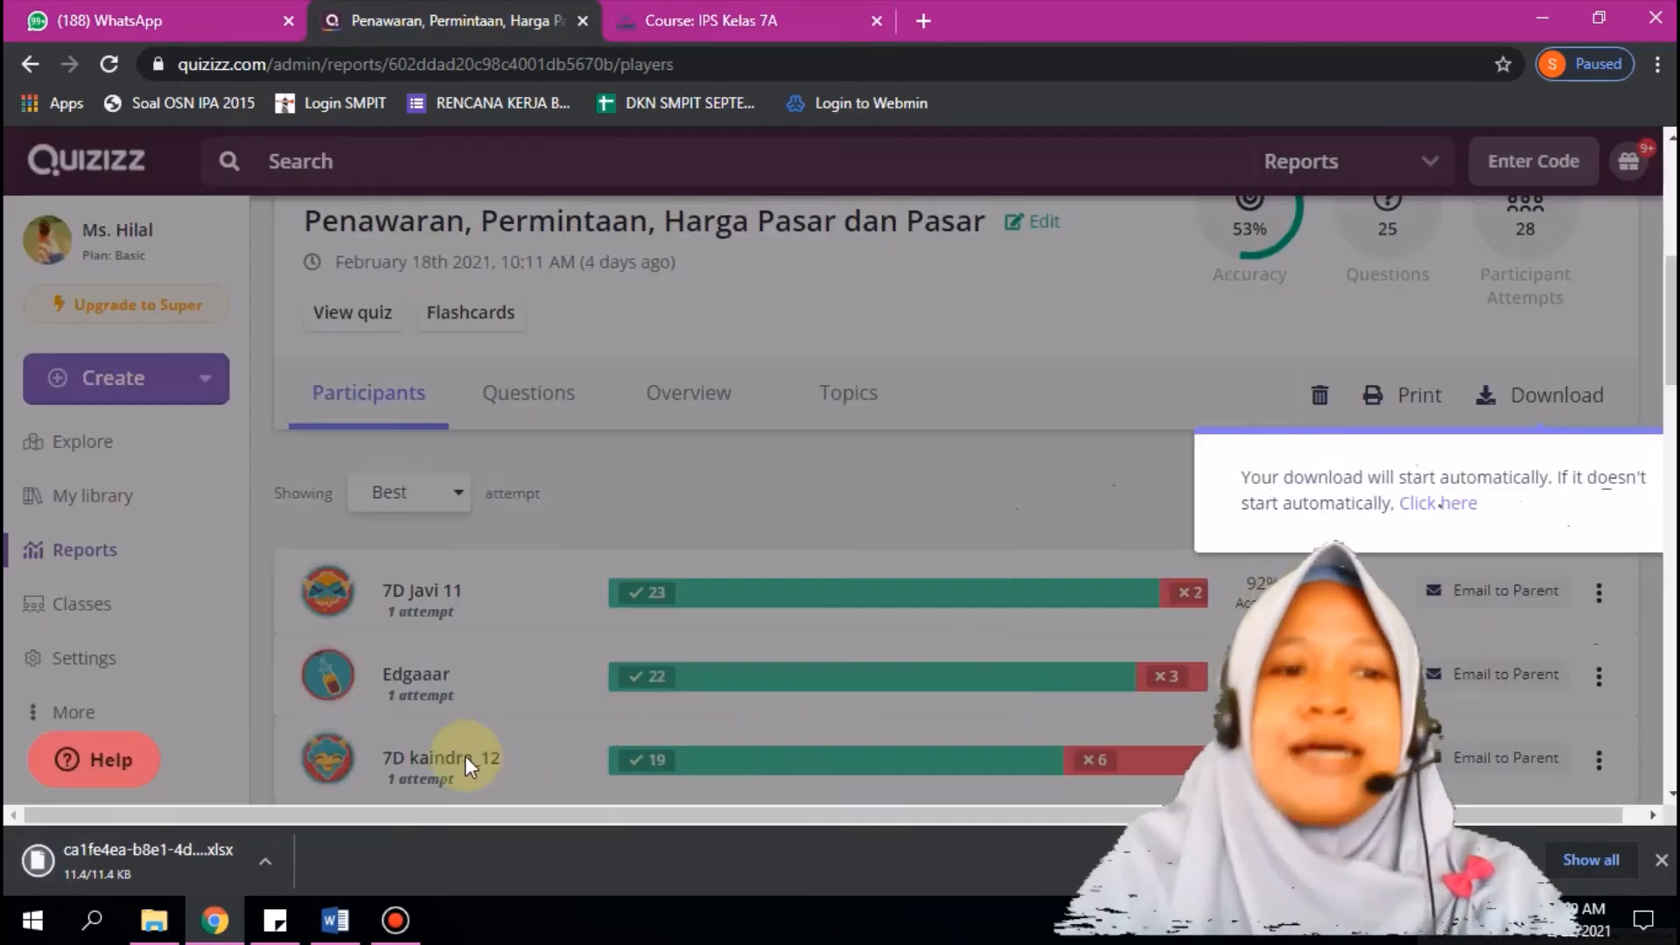
click(266, 859)
click(314, 716)
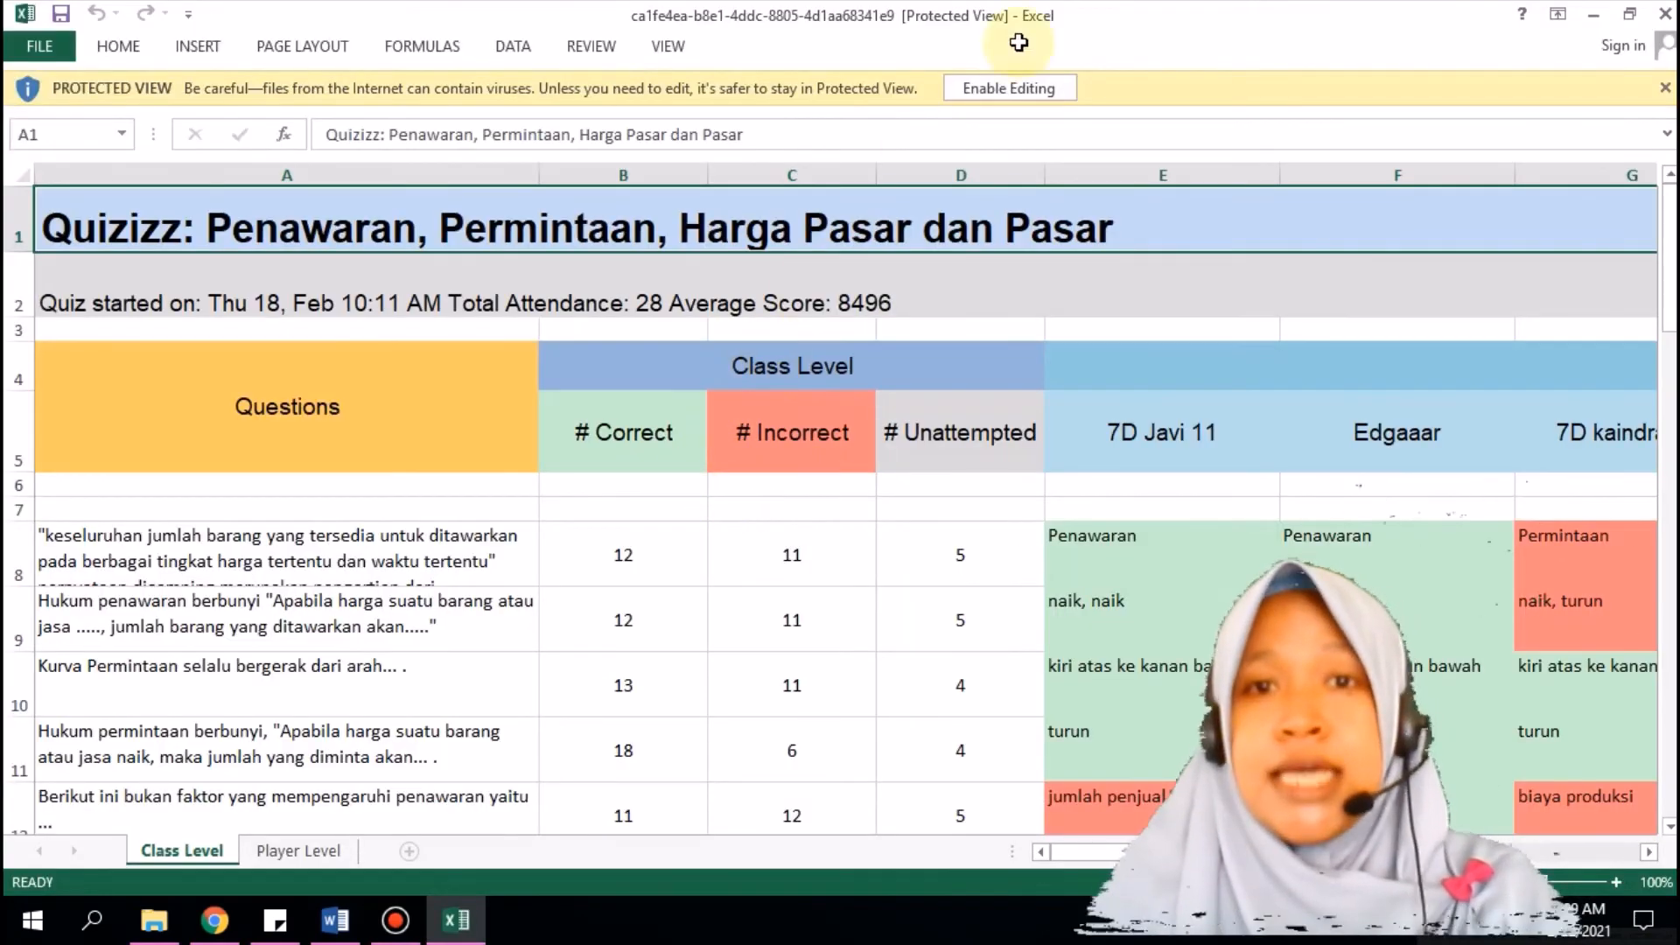
click(1027, 91)
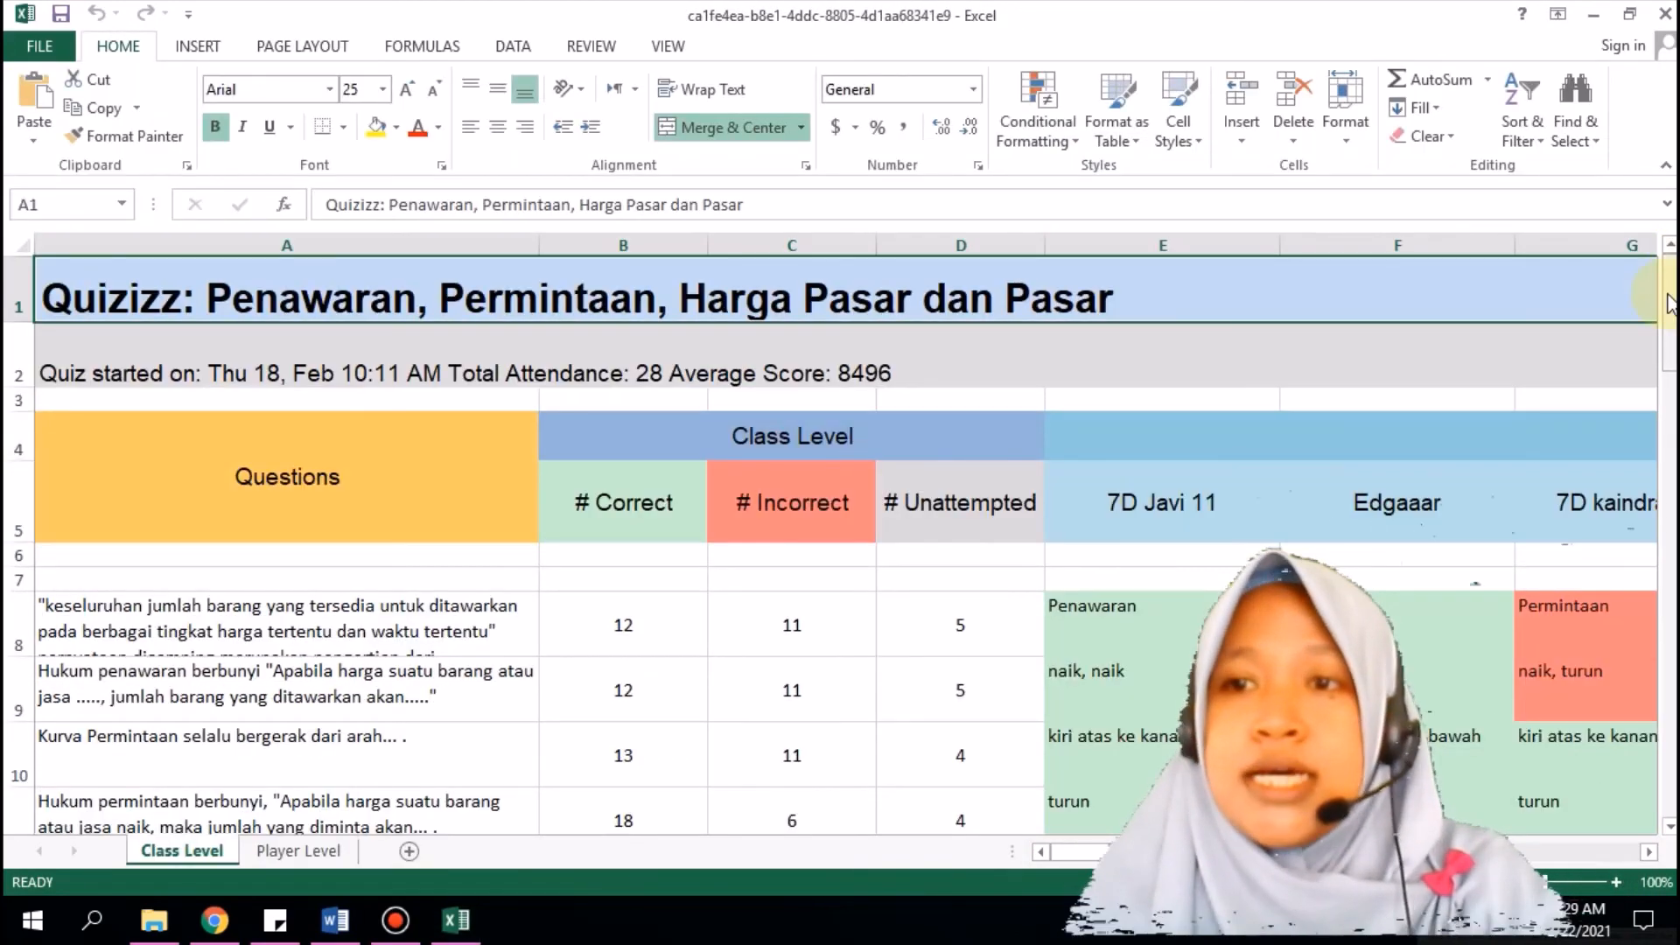
drag(1671, 302, 1668, 516)
drag(1099, 854, 1062, 862)
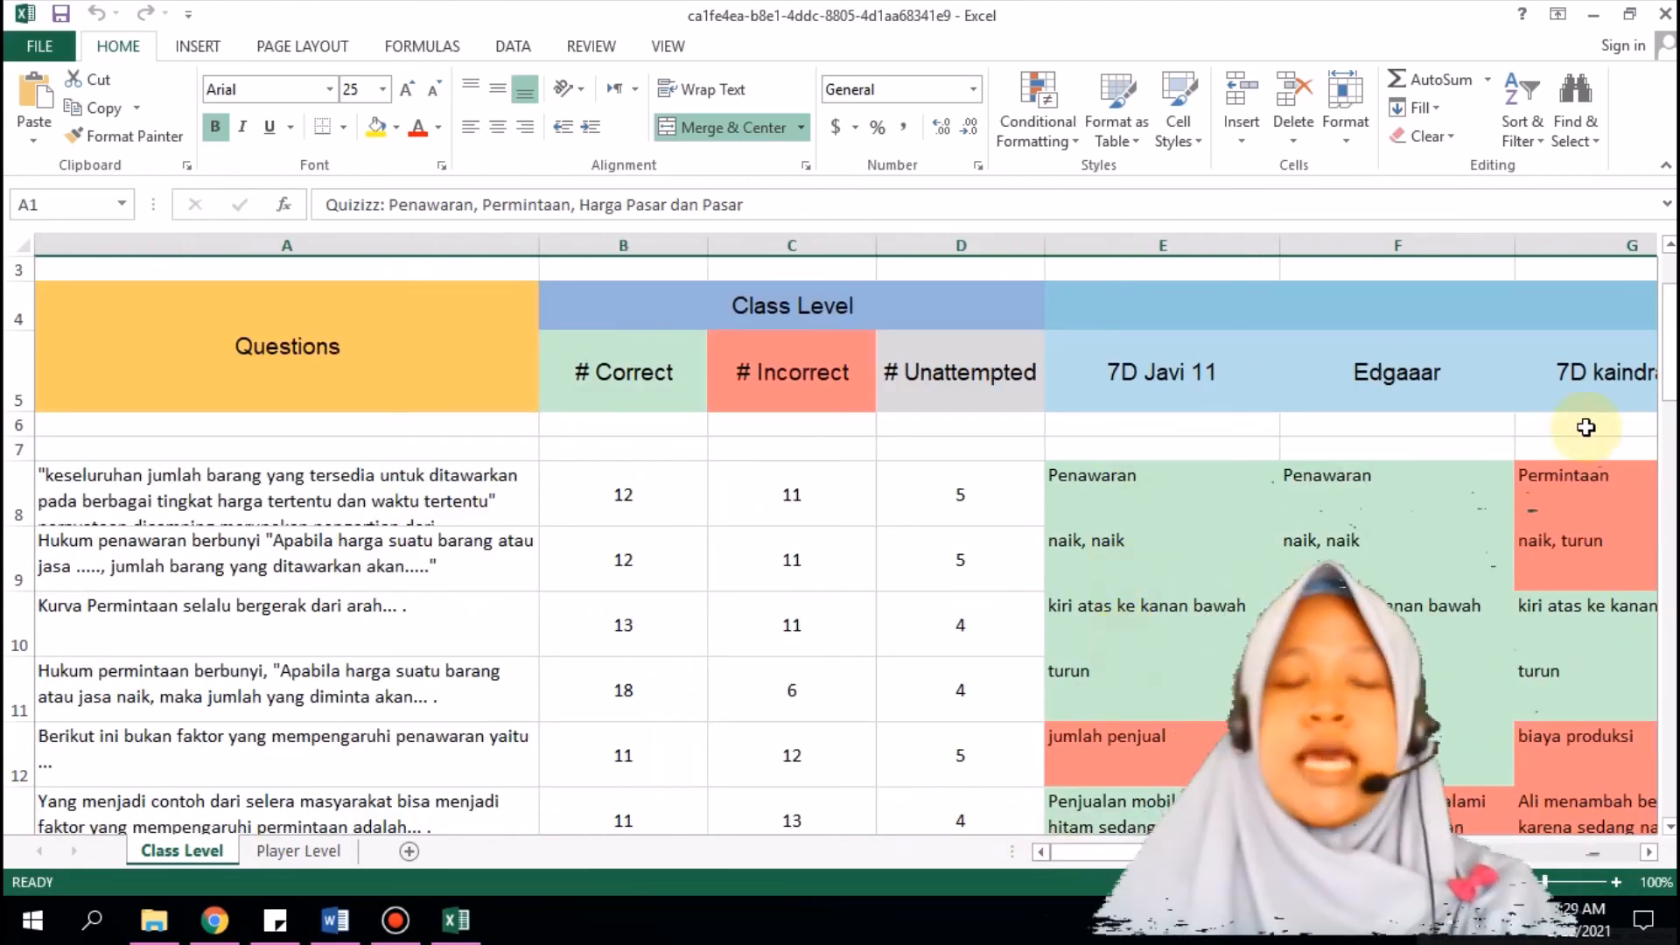
Step: Switch back to the course page in Chrome, open the Kuis Permintaan & Penawaran link and start the quiz game
click(216, 918)
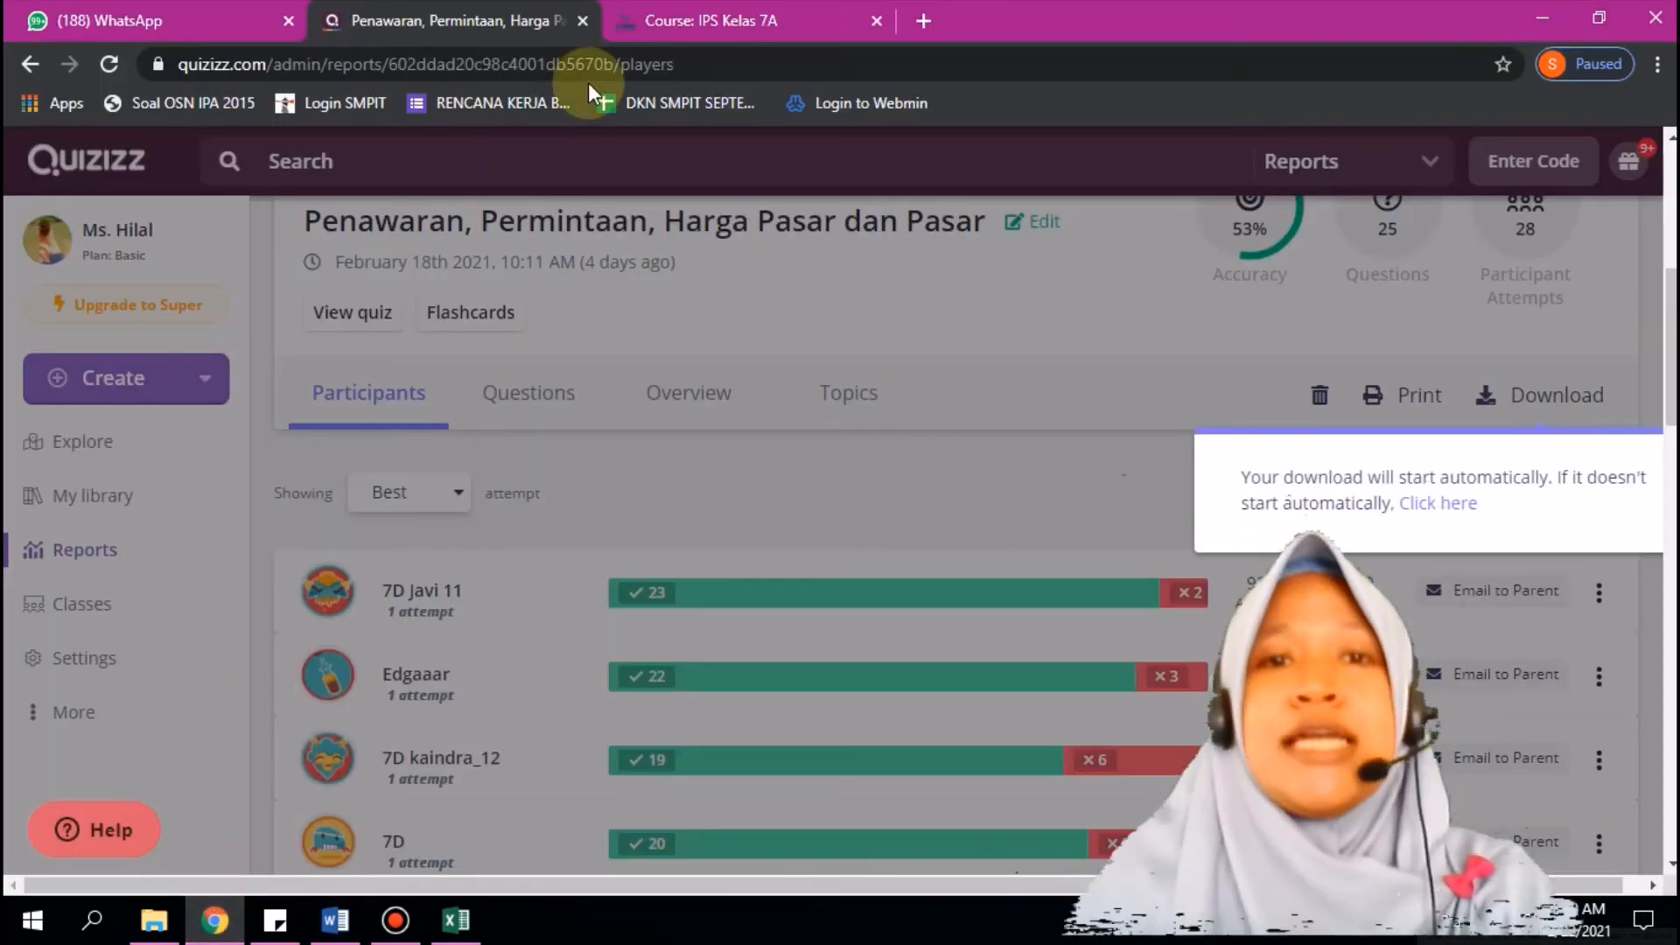
click(700, 21)
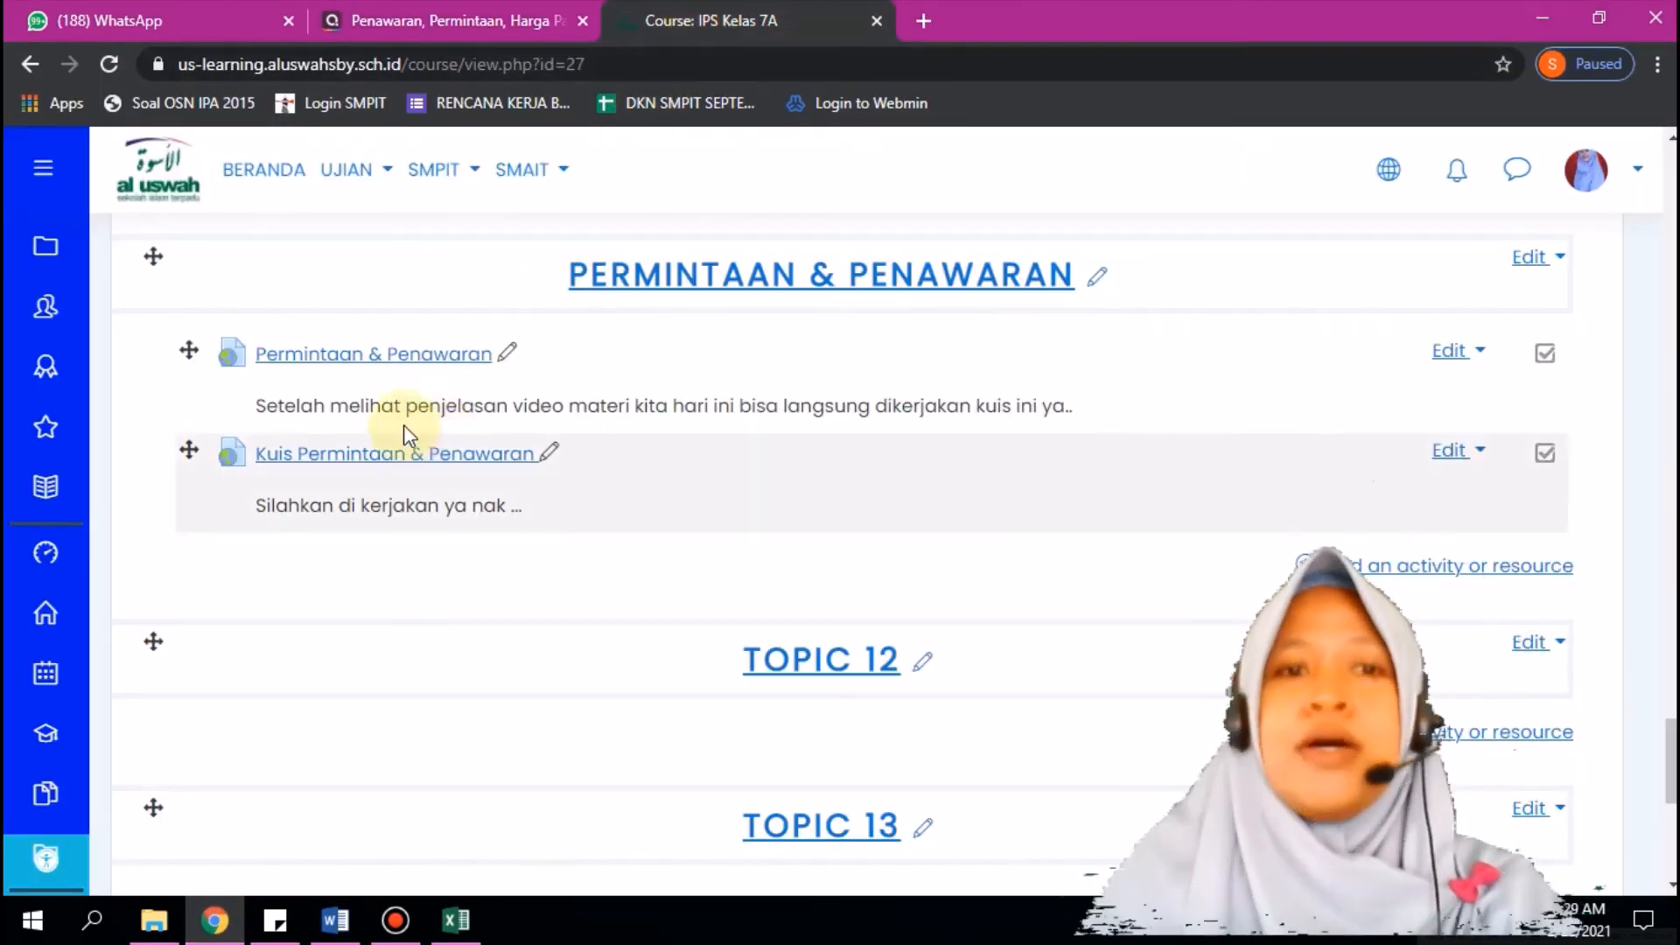
click(361, 465)
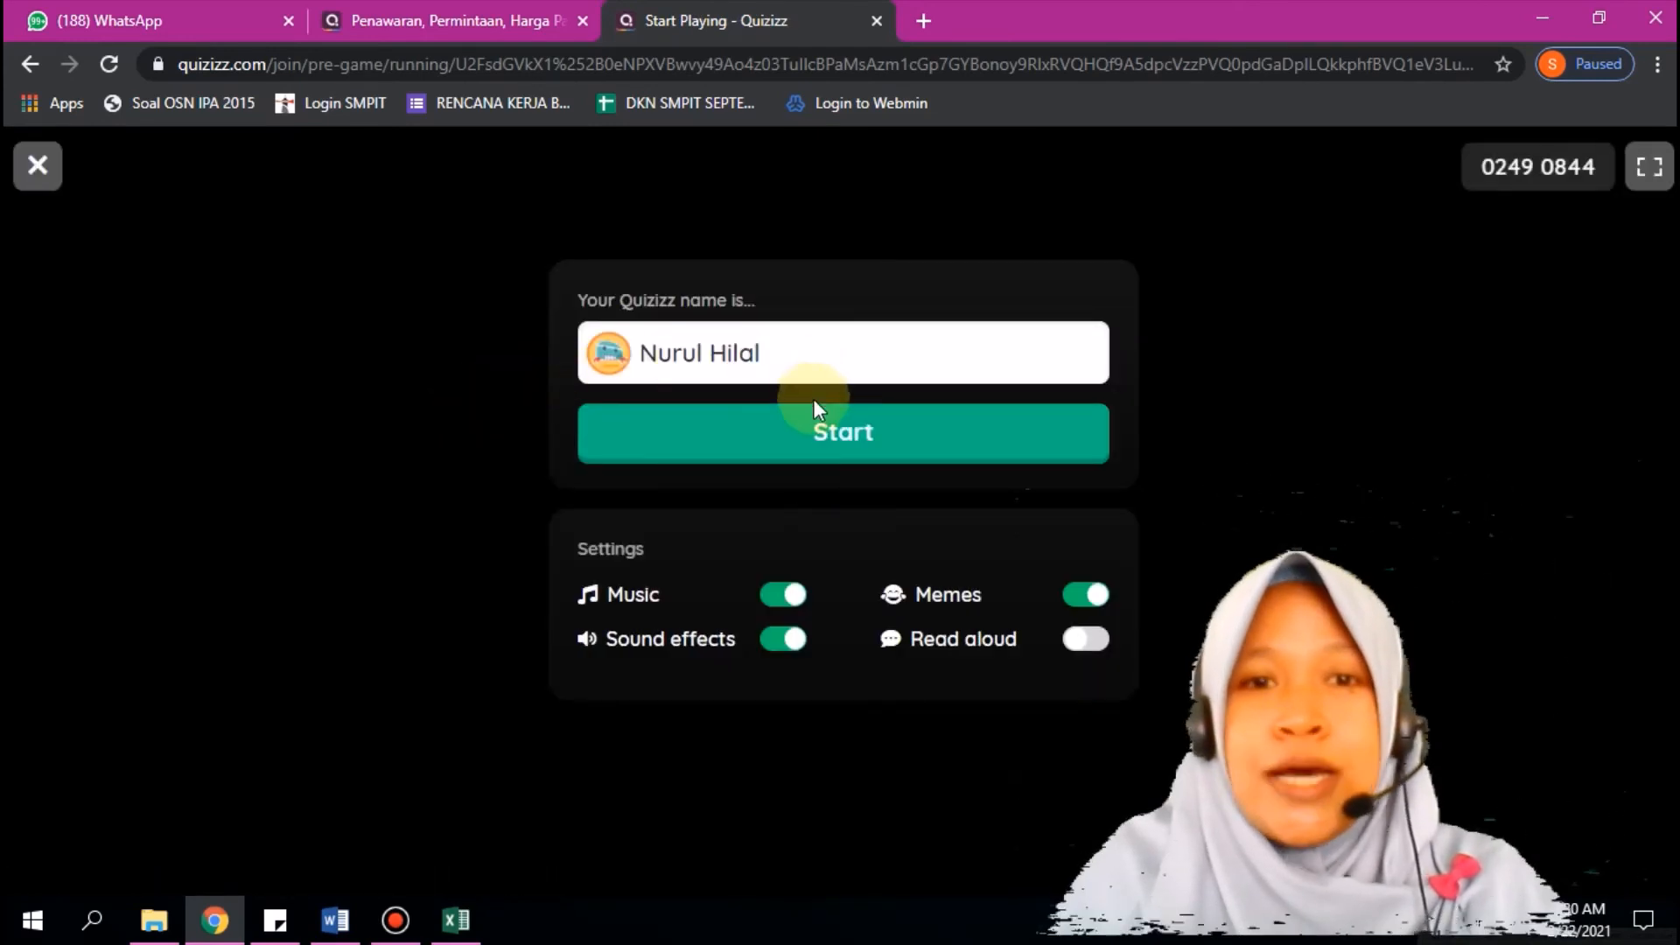
click(760, 437)
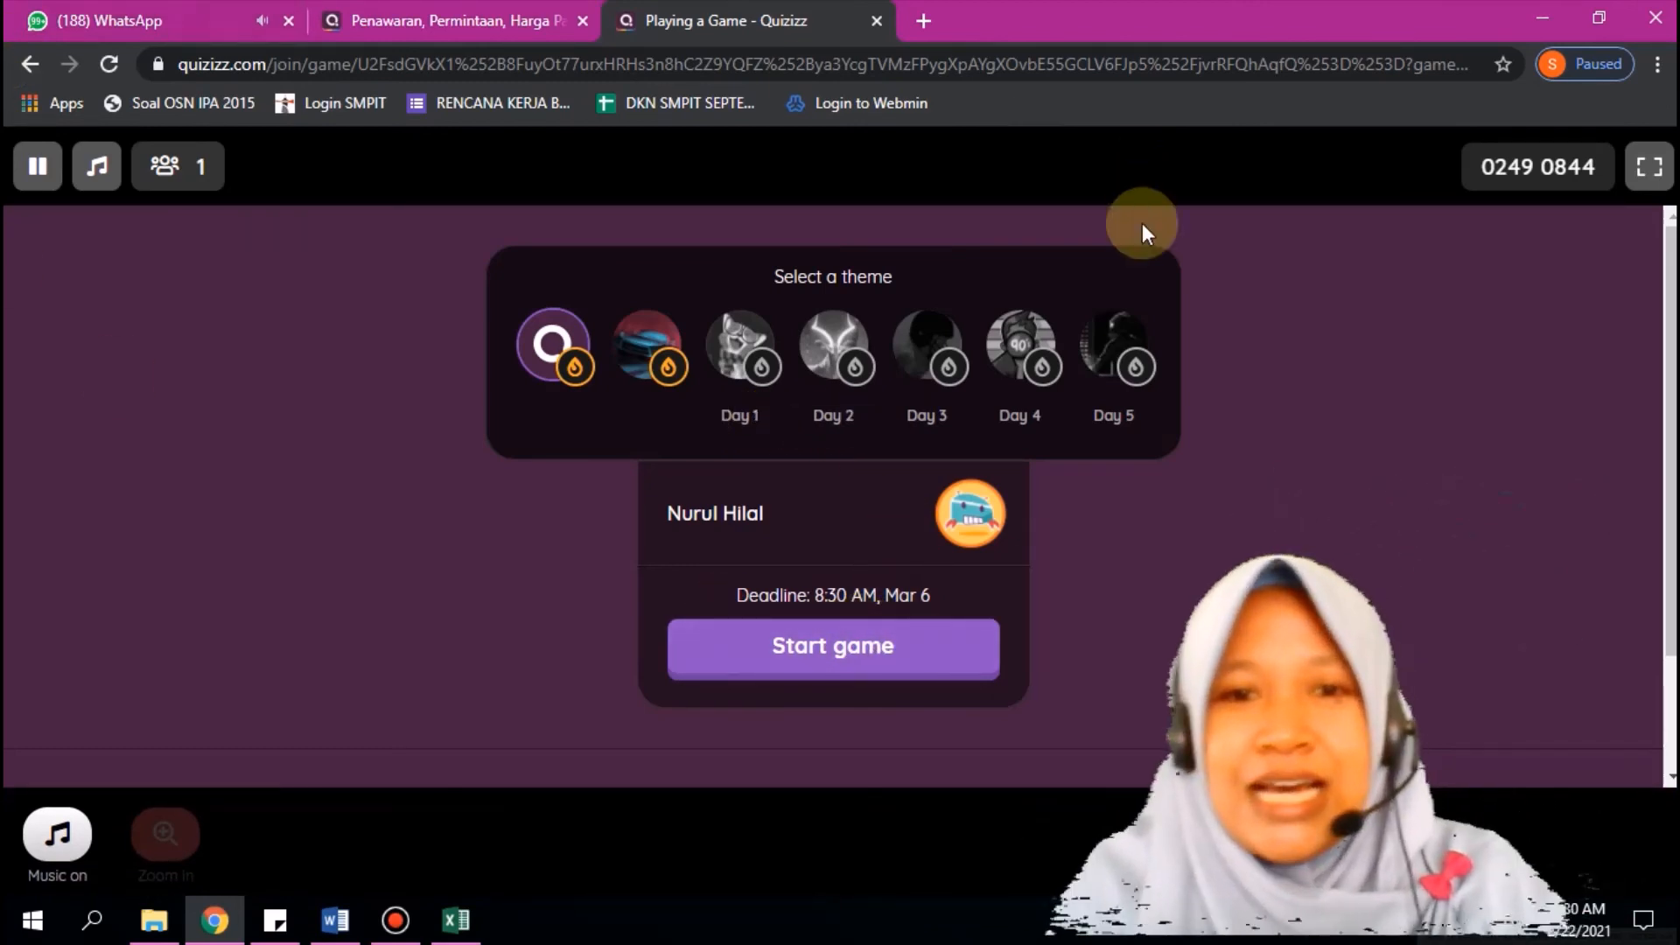
click(854, 663)
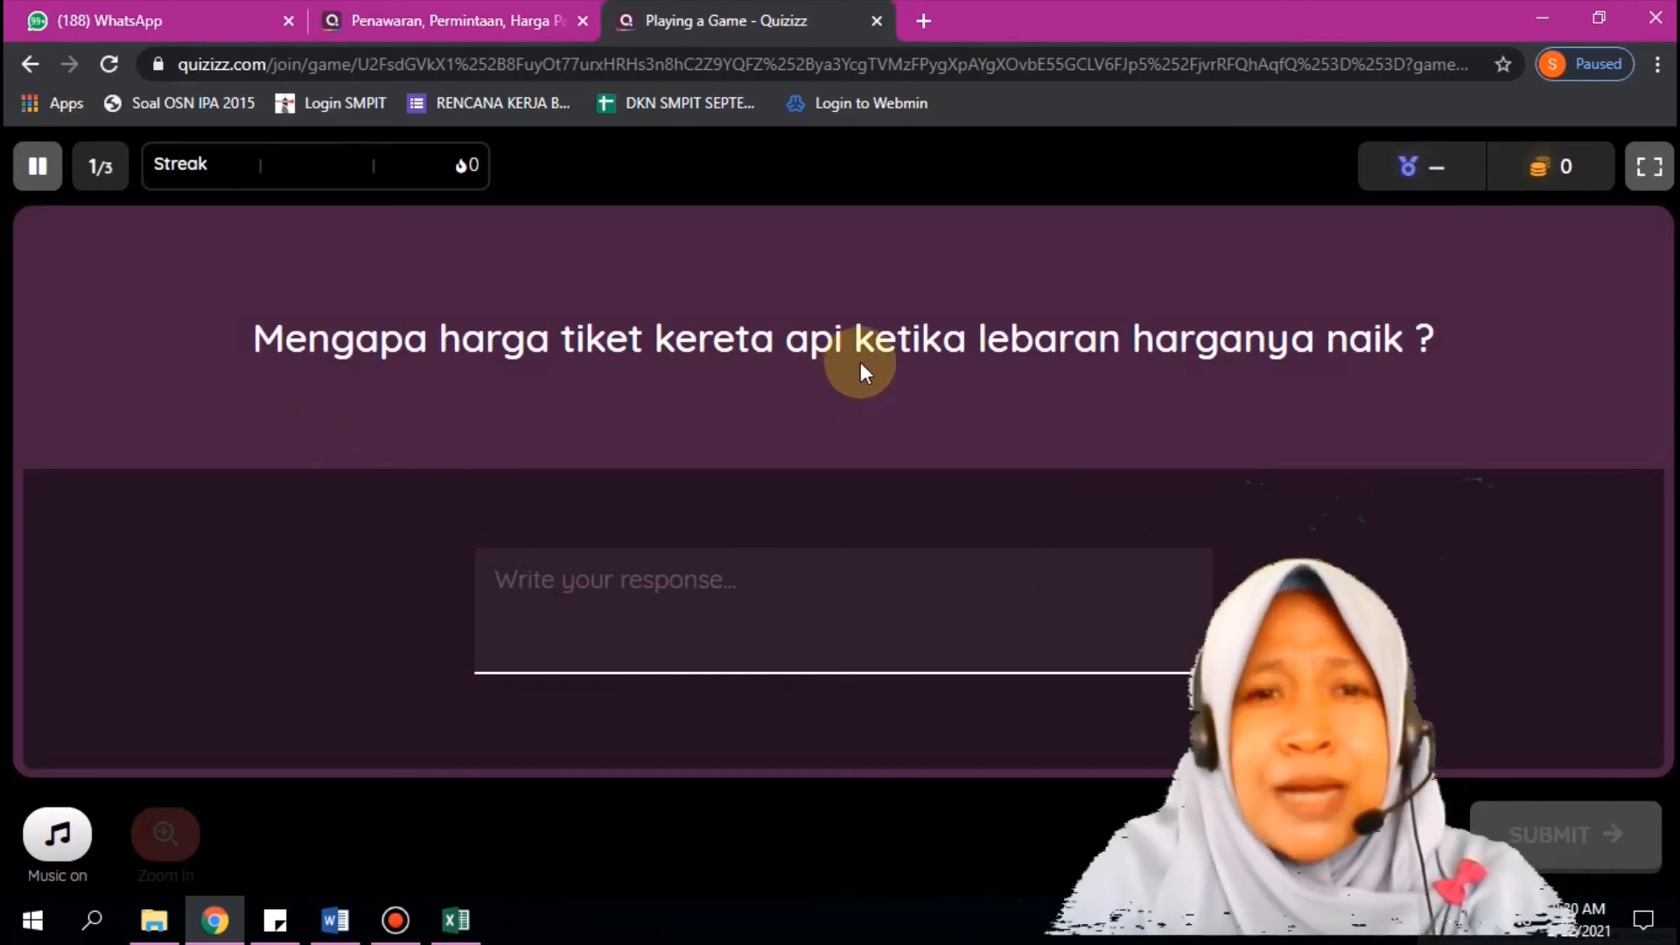
Step: Answer the three quiz questions with "karena permintaan bertambah", "naik" and the option "Tutun"
click(899, 599)
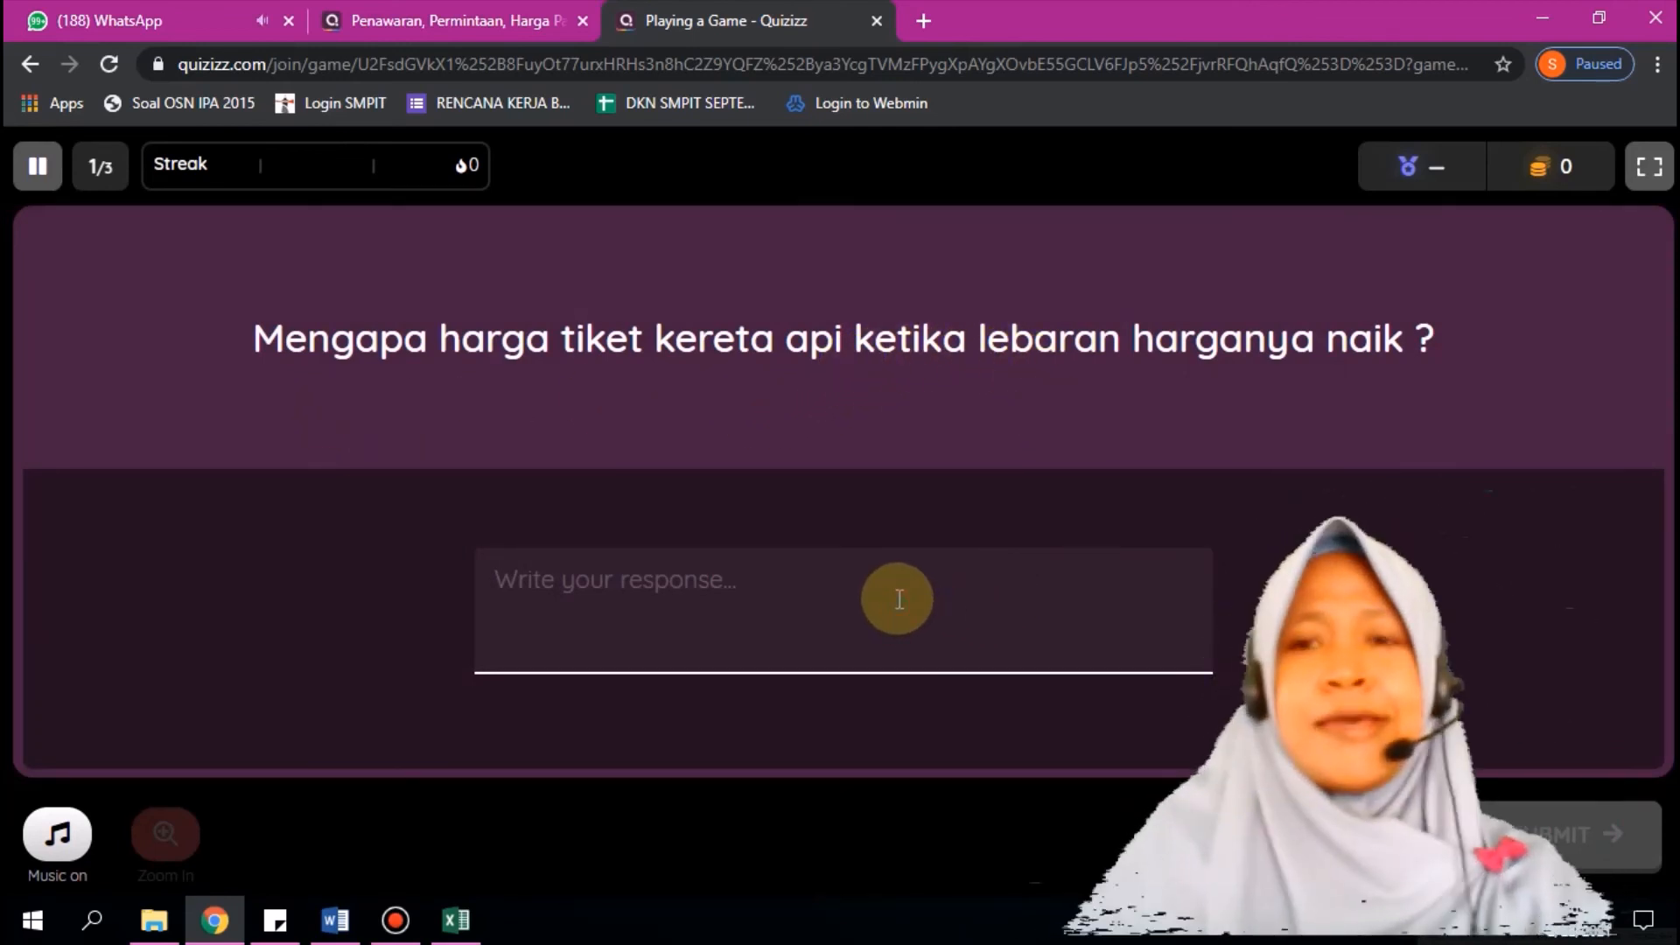
text(karena permintaan bertambah)
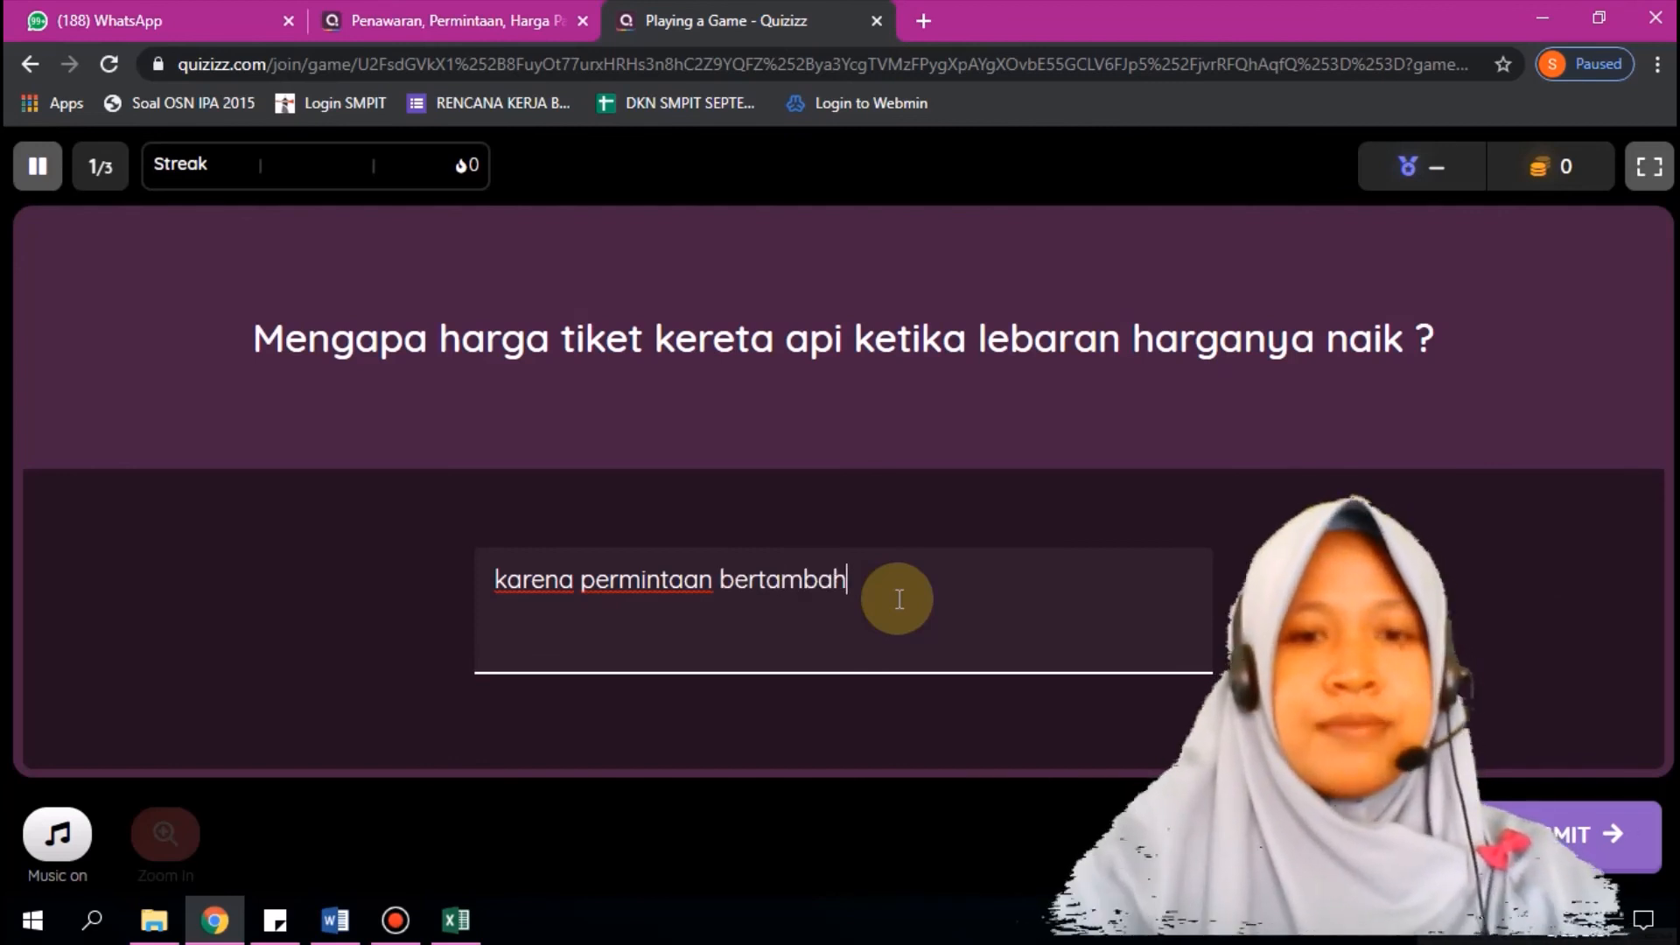
key(Return)
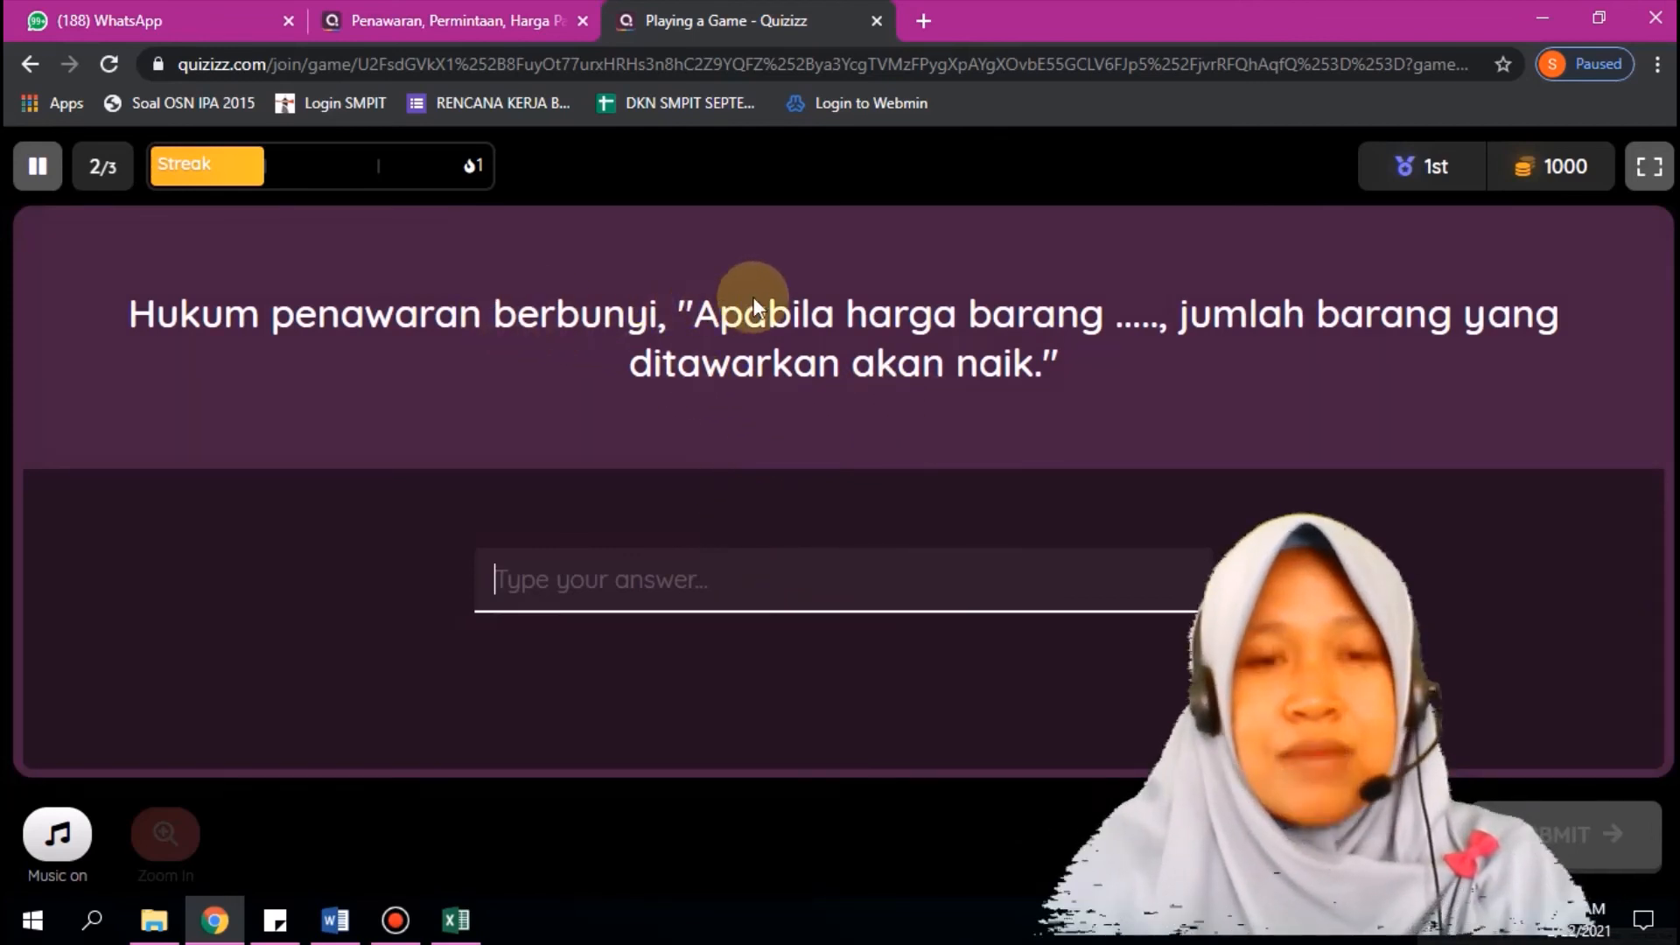
text(naik)
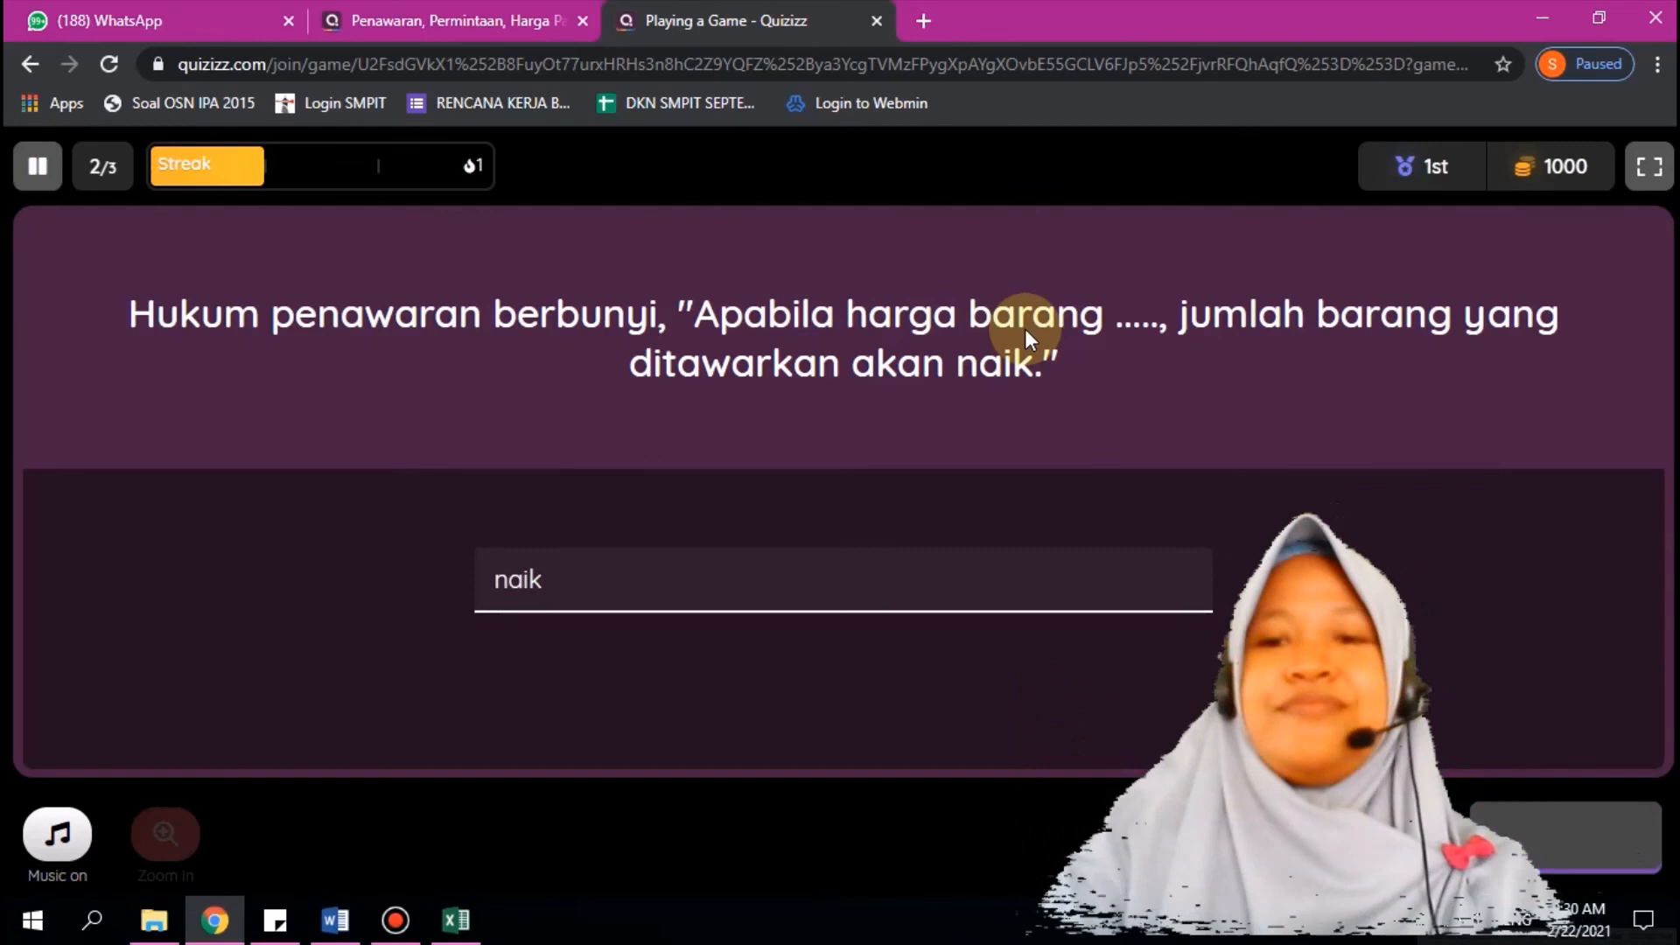
key(Return)
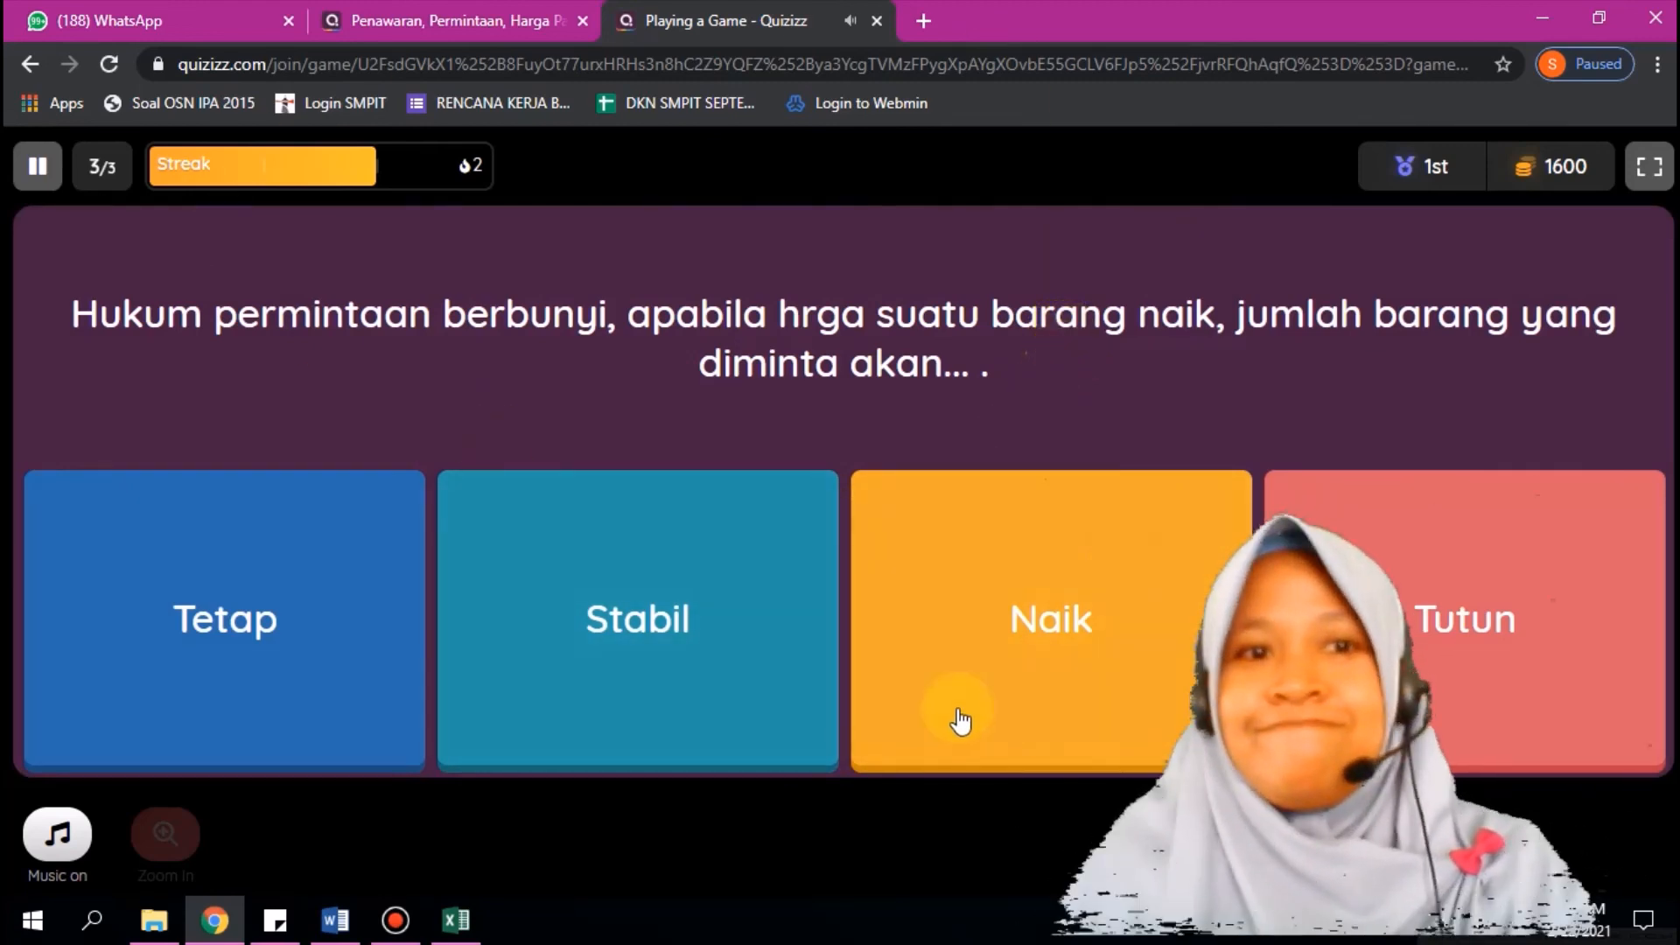
click(1408, 551)
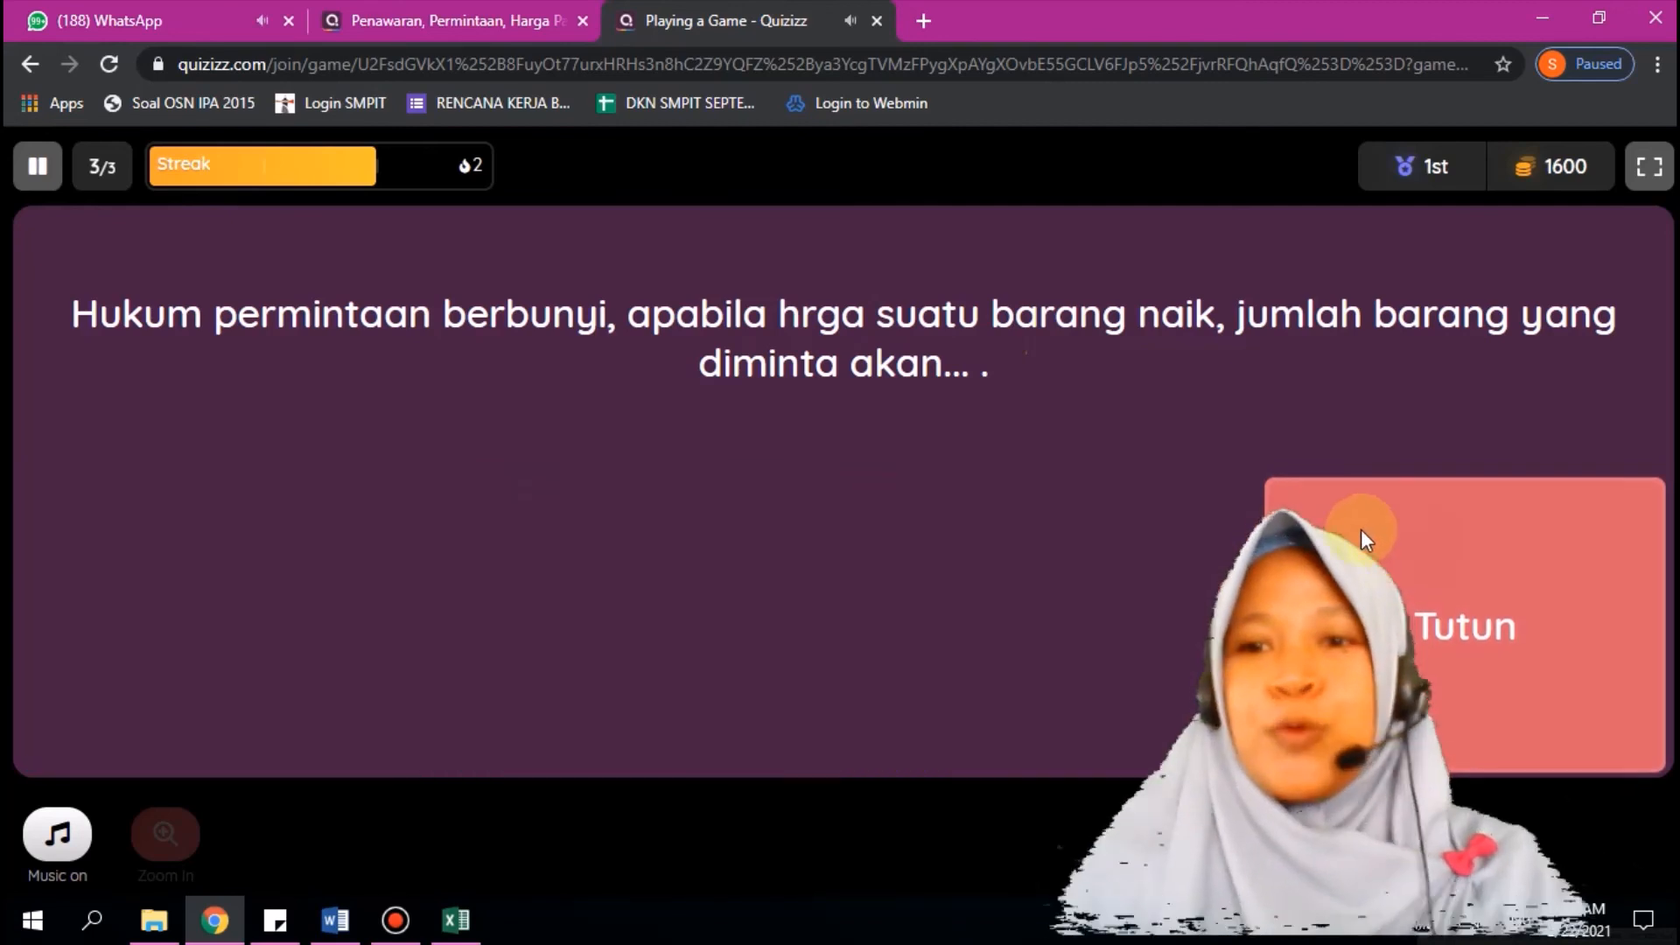